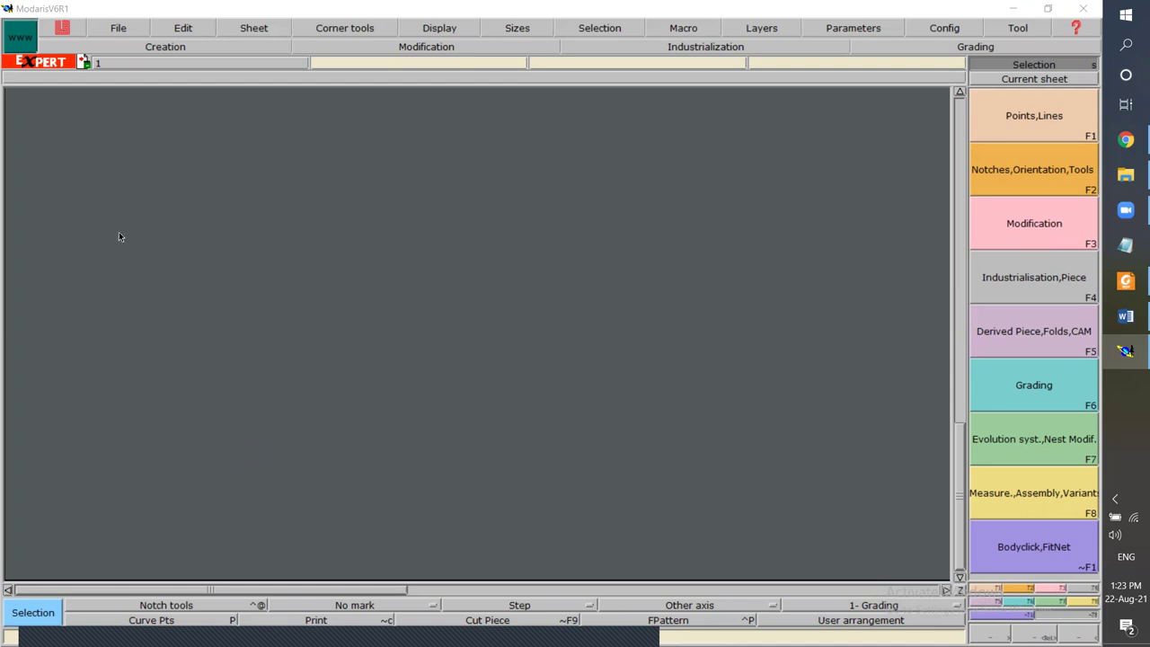
Step: Create a new Modaris model named Practice and close the anomalies error report
click(119, 31)
click(119, 29)
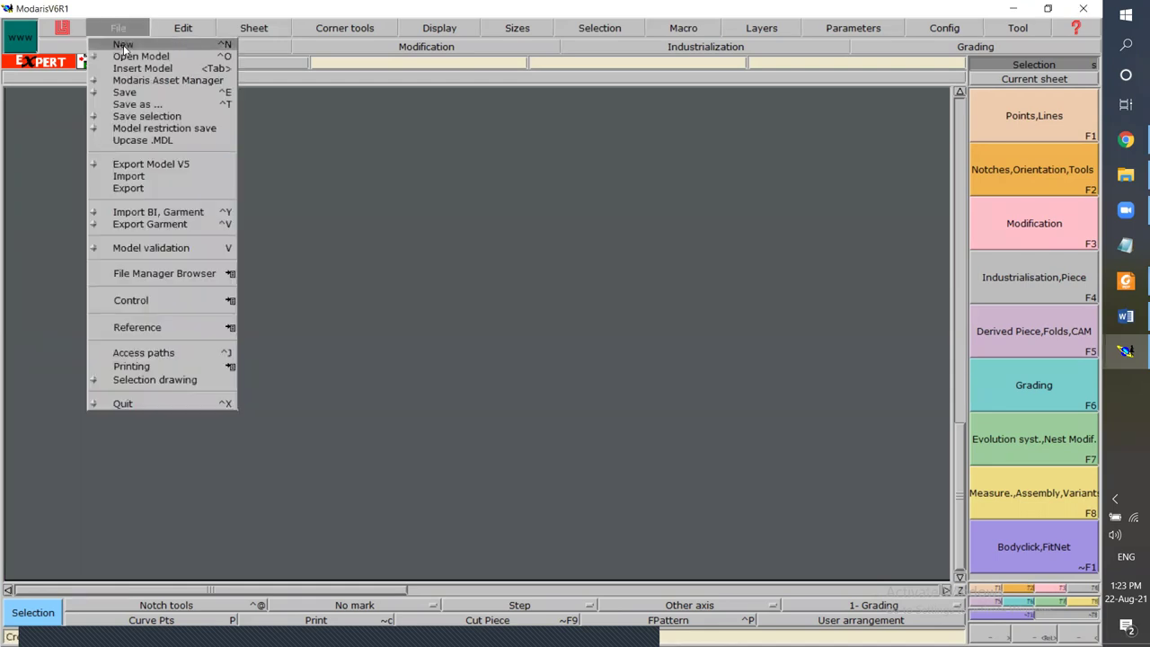
click(123, 43)
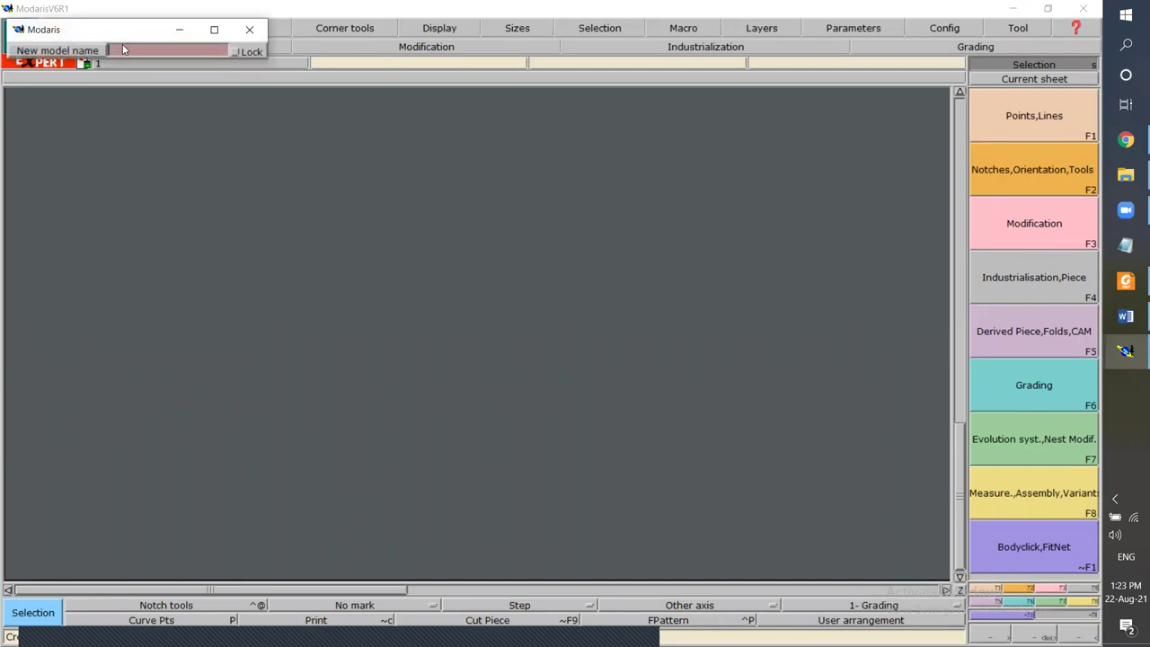
text(Pre)
text(ctice)
key(Return)
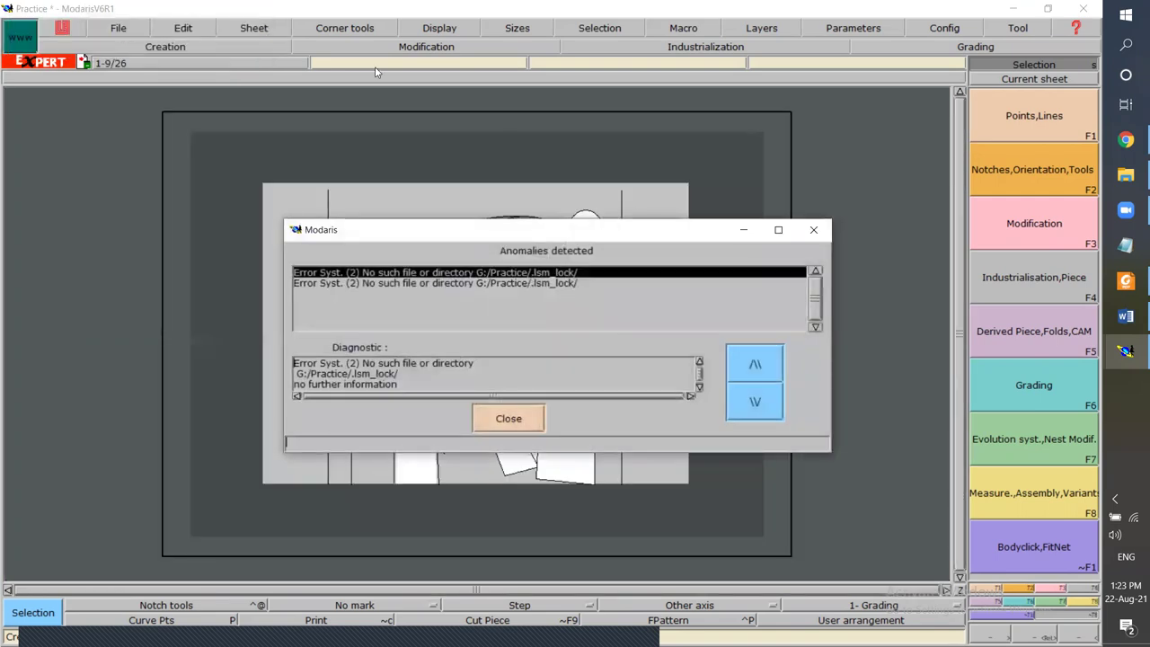
click(501, 420)
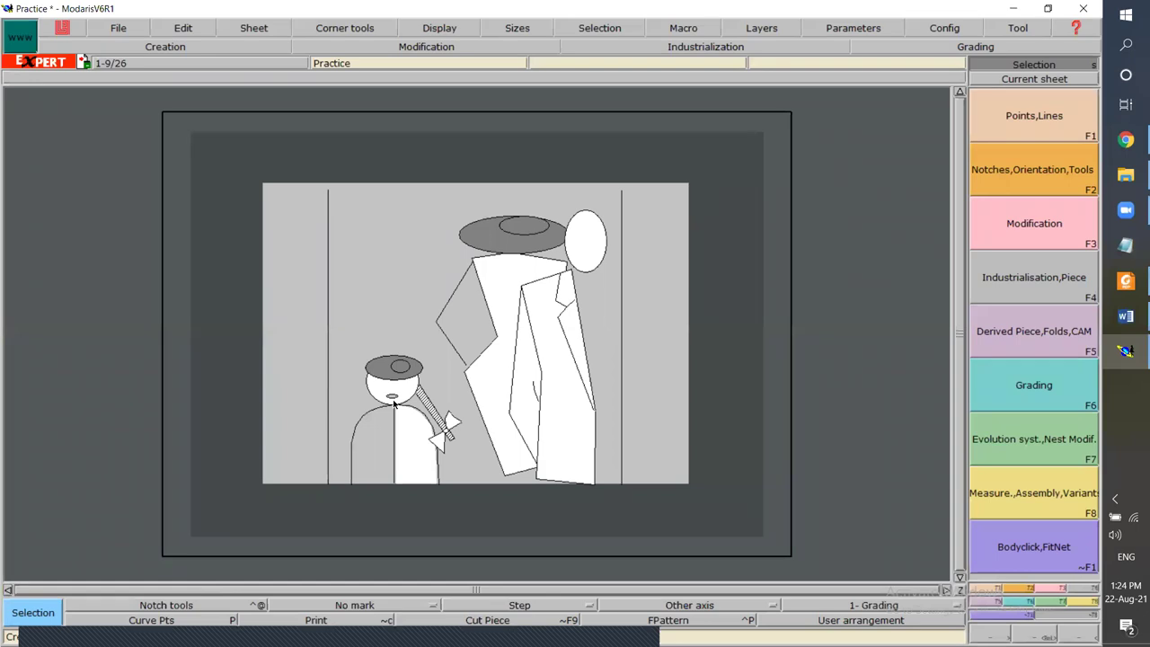
Step: Make a new folder named Practice on New Volume (G:), then return to Modaris
click(1126, 174)
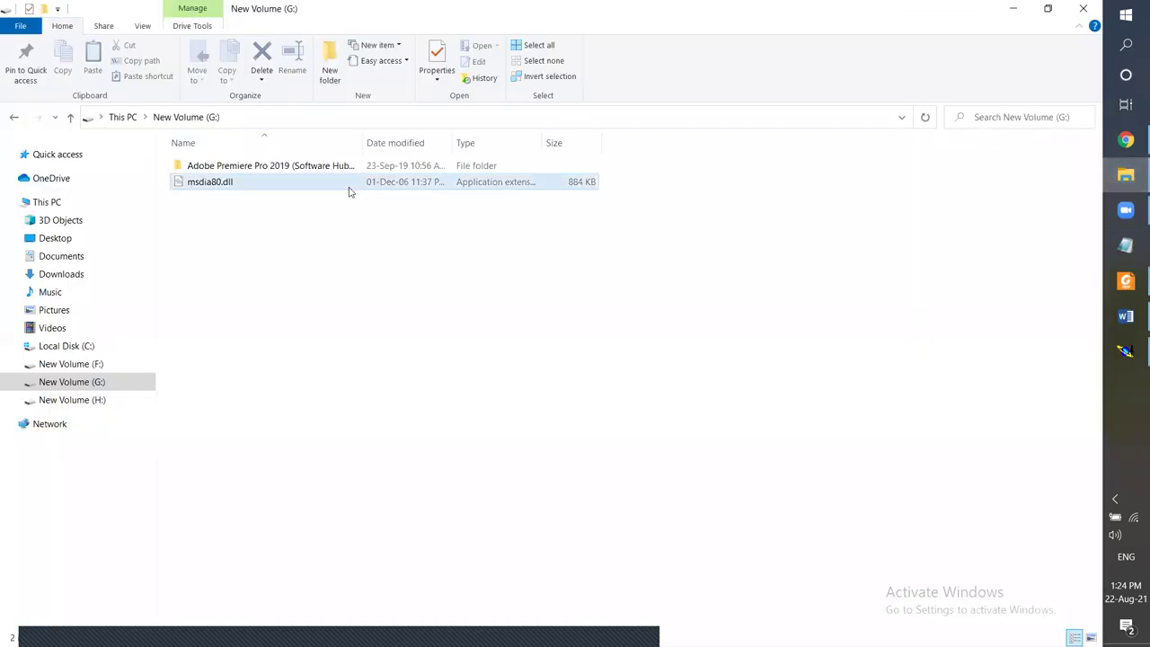
click(85, 385)
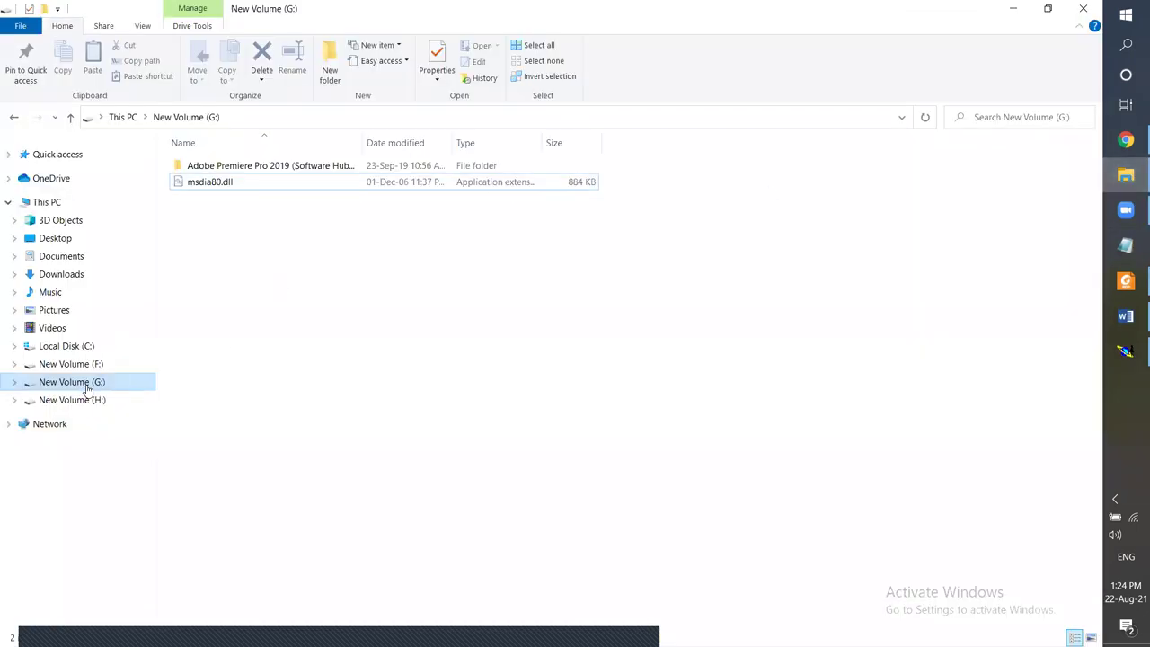
click(328, 64)
text(Practice)
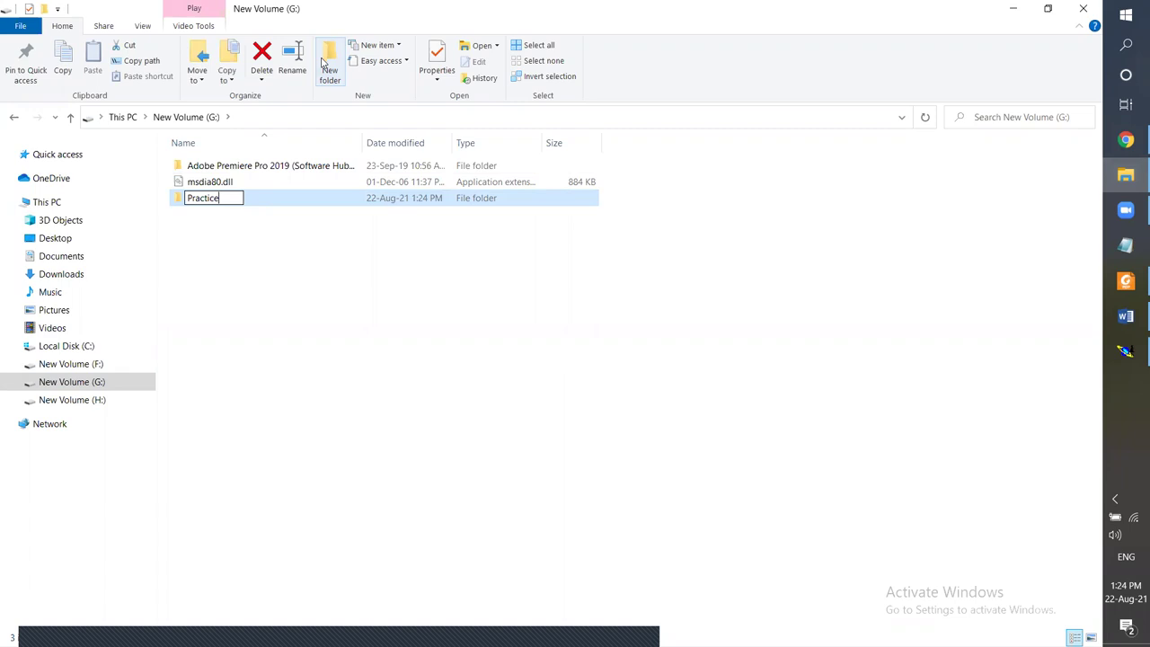
key(Return)
click(1126, 351)
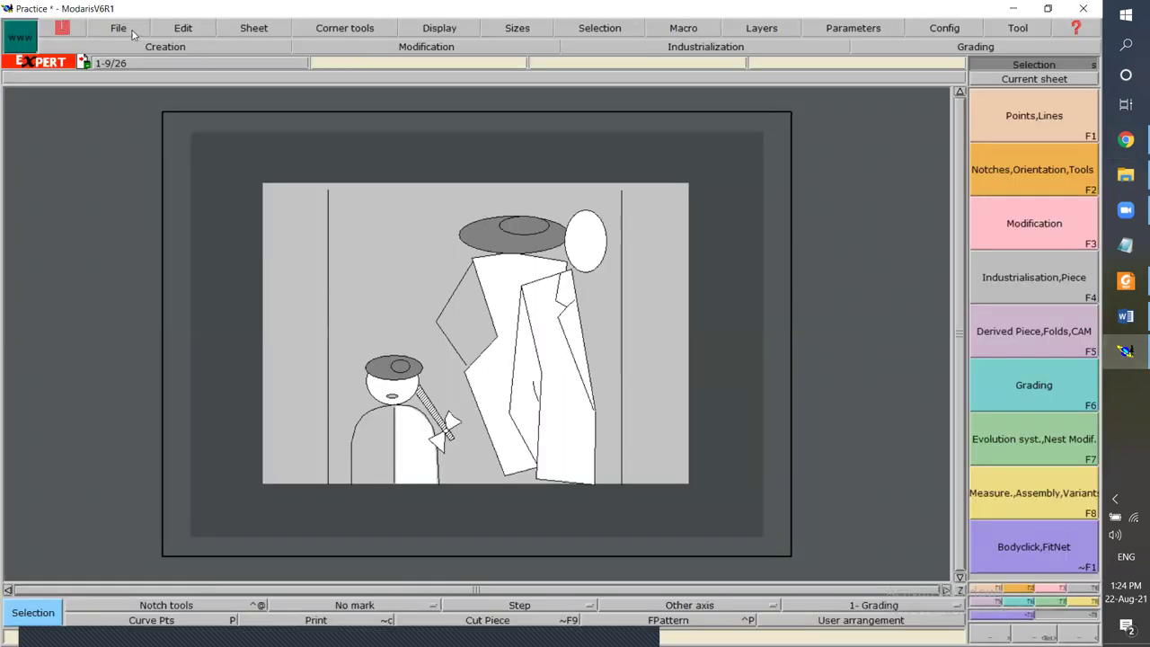
Step: Set every Modaris access path to the G:\Practice folder
click(128, 31)
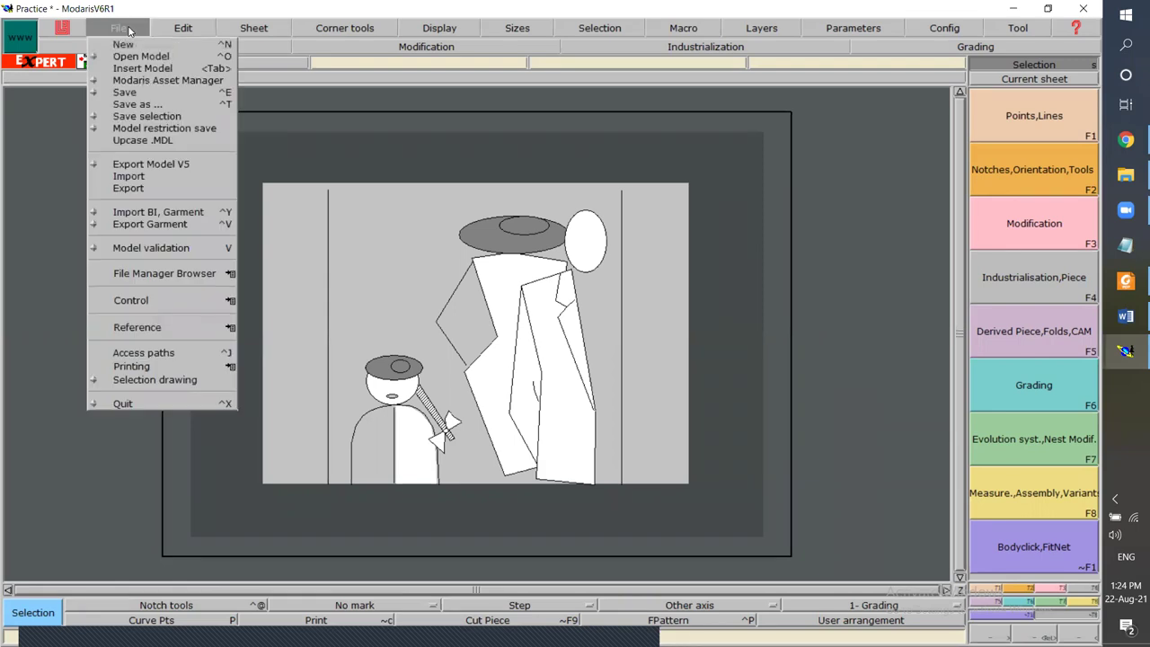
click(140, 352)
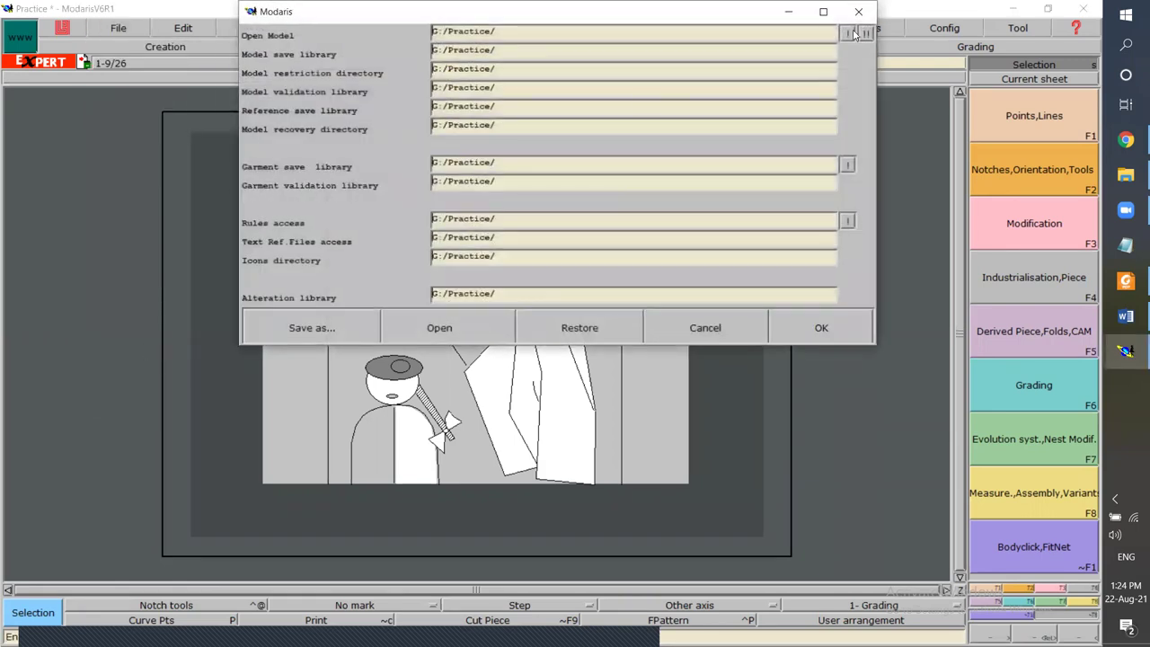
click(782, 39)
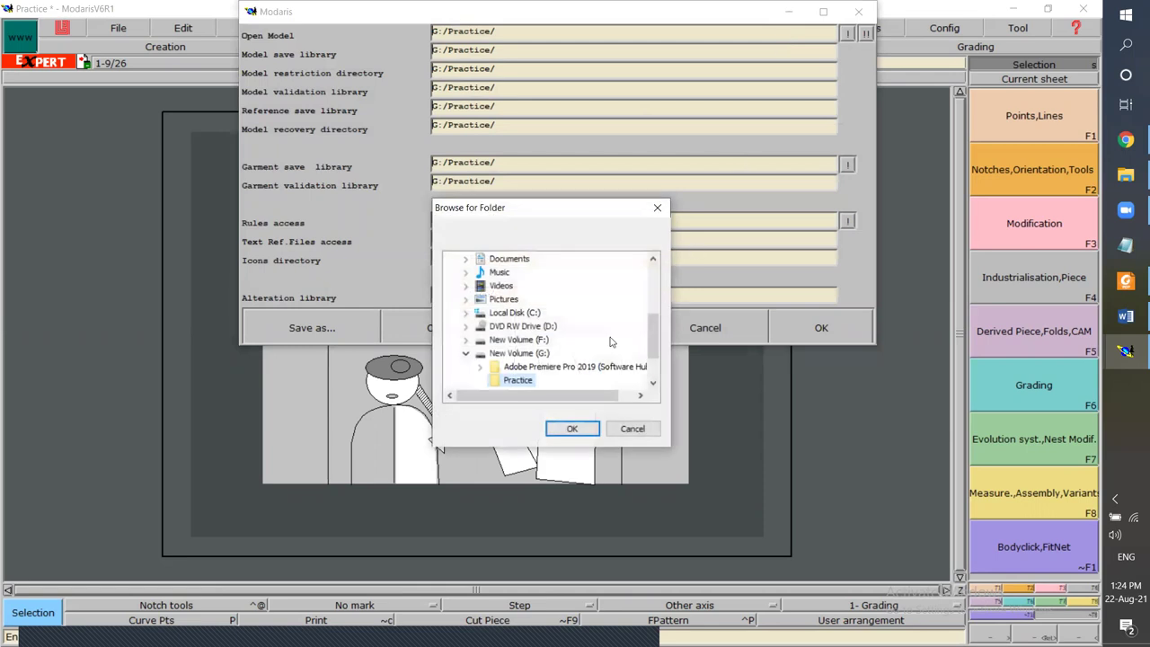
drag(657, 334, 655, 352)
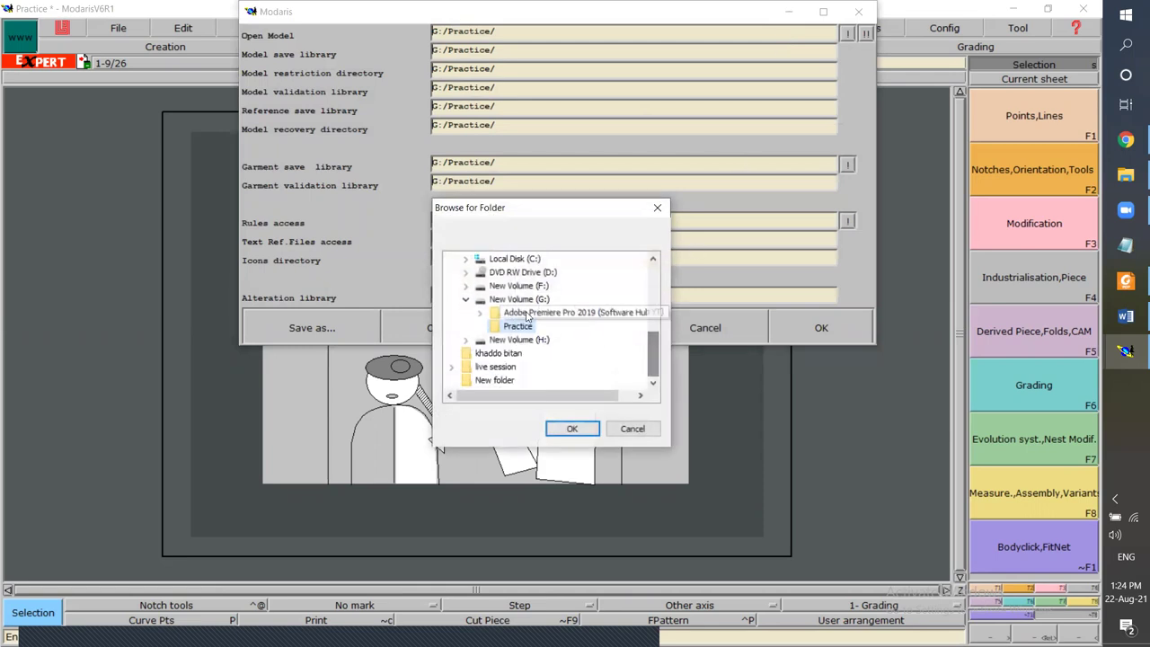
click(575, 431)
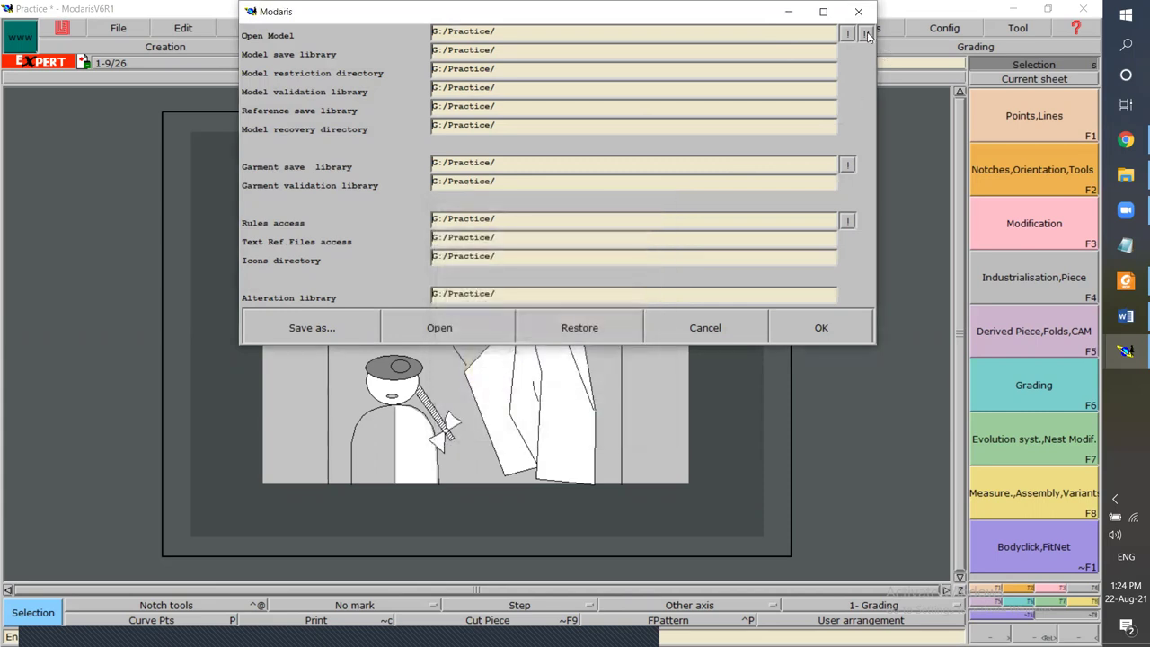
click(824, 330)
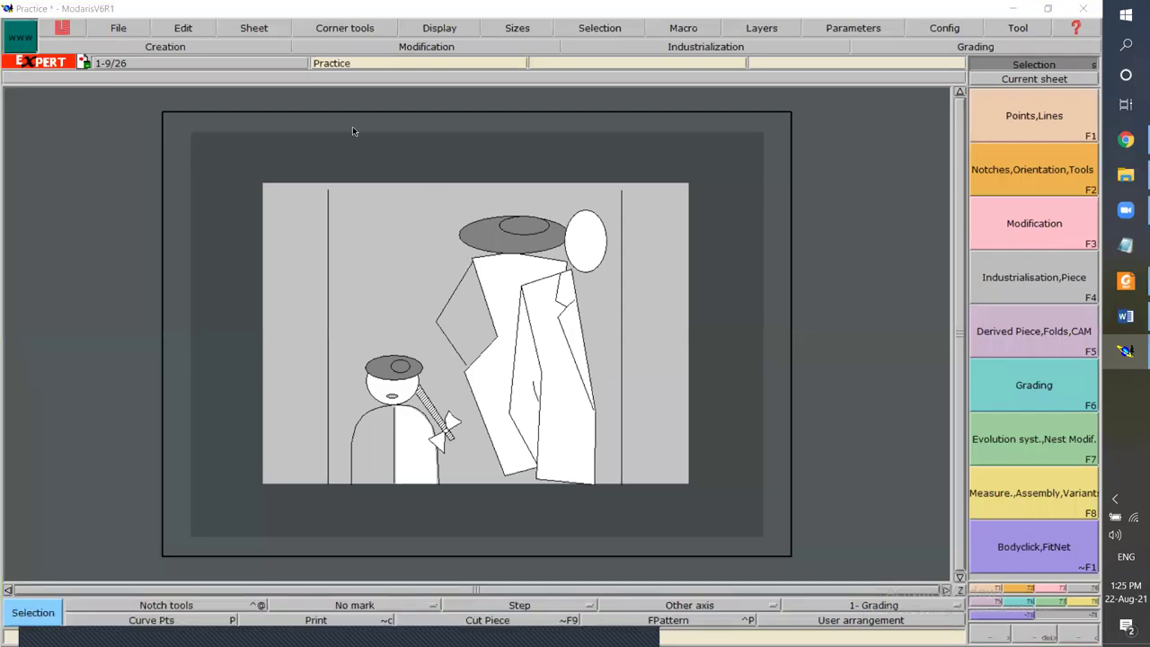
Step: Add a second blank sheet and arrange both sheets side by side
click(258, 34)
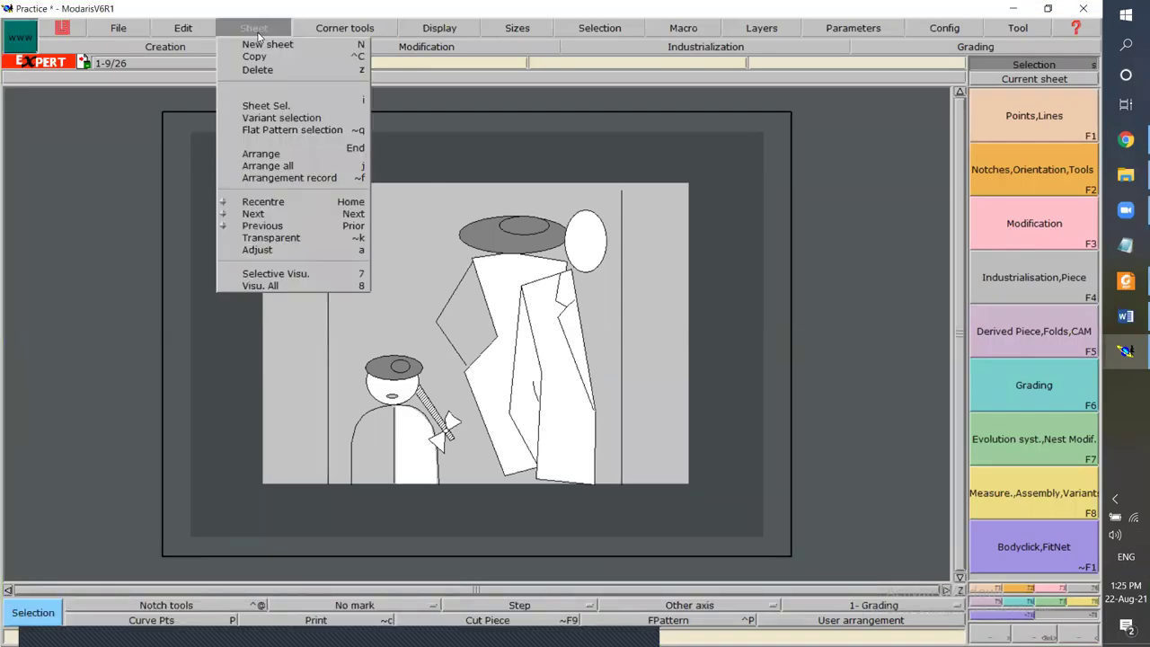
click(258, 42)
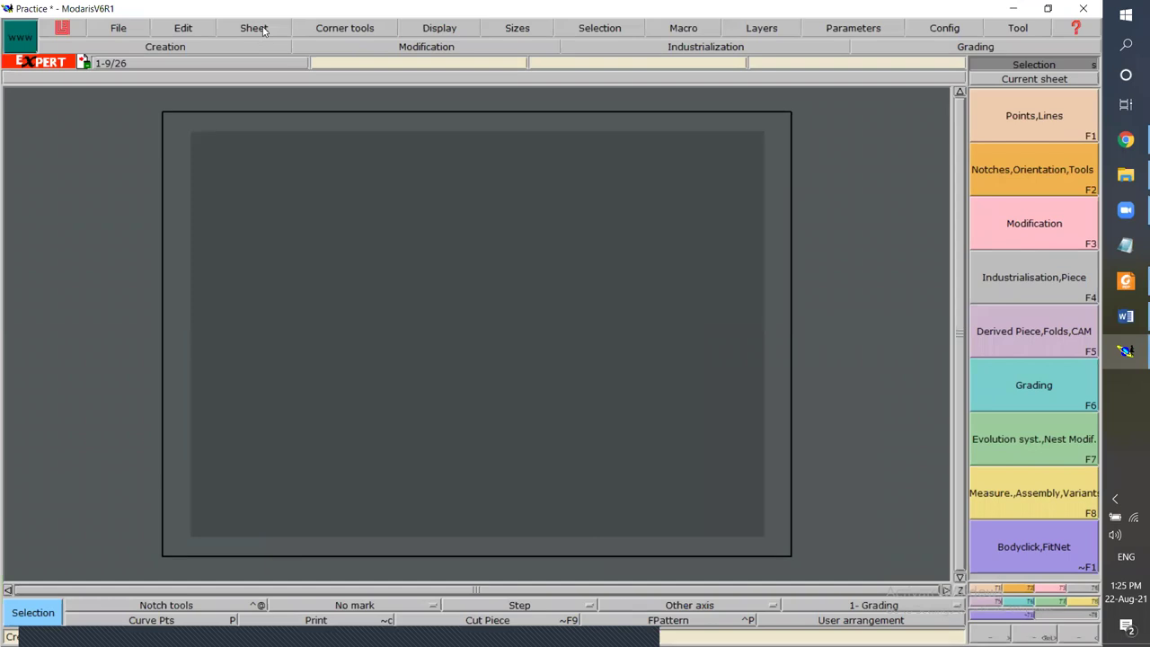
click(256, 29)
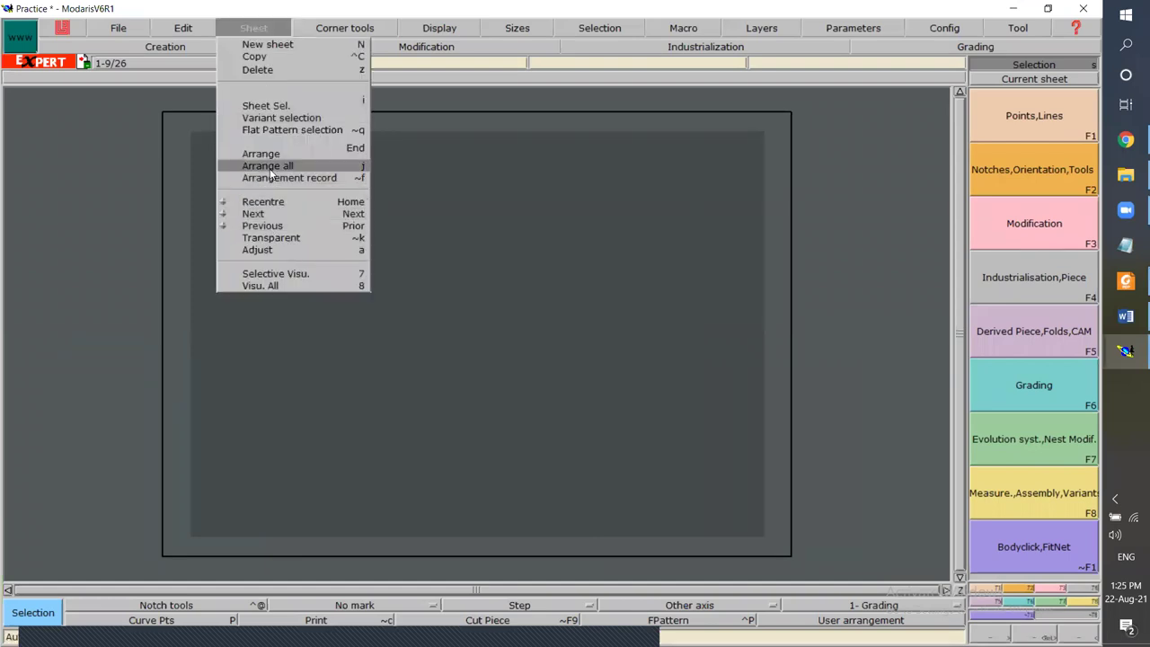
click(271, 167)
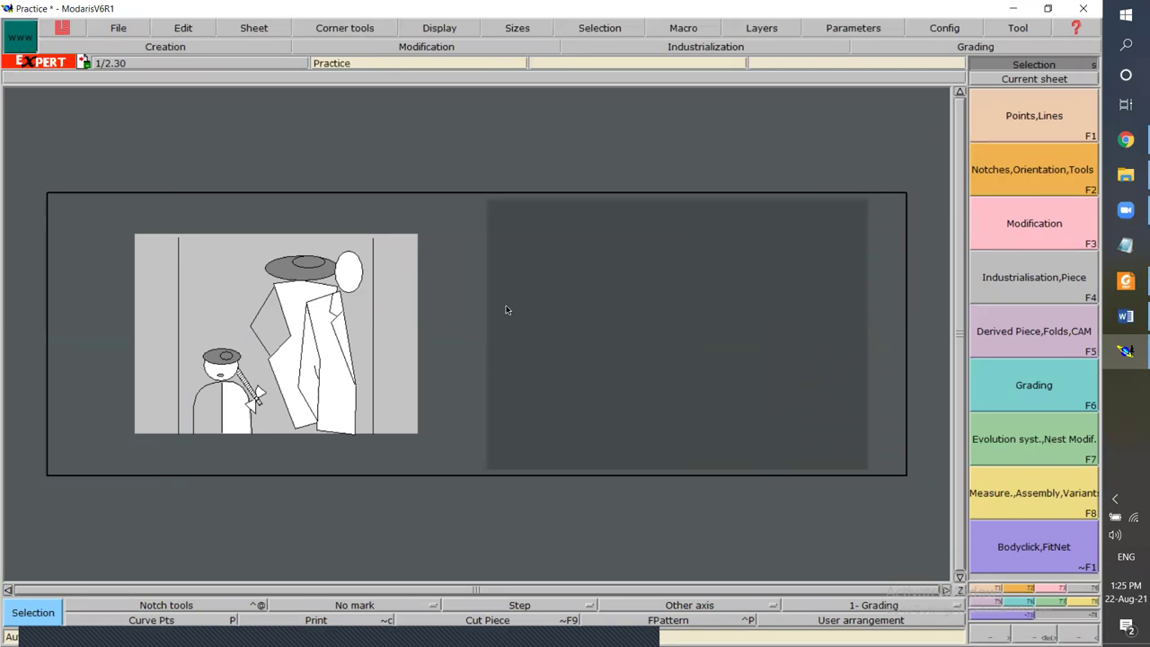
click(1126, 316)
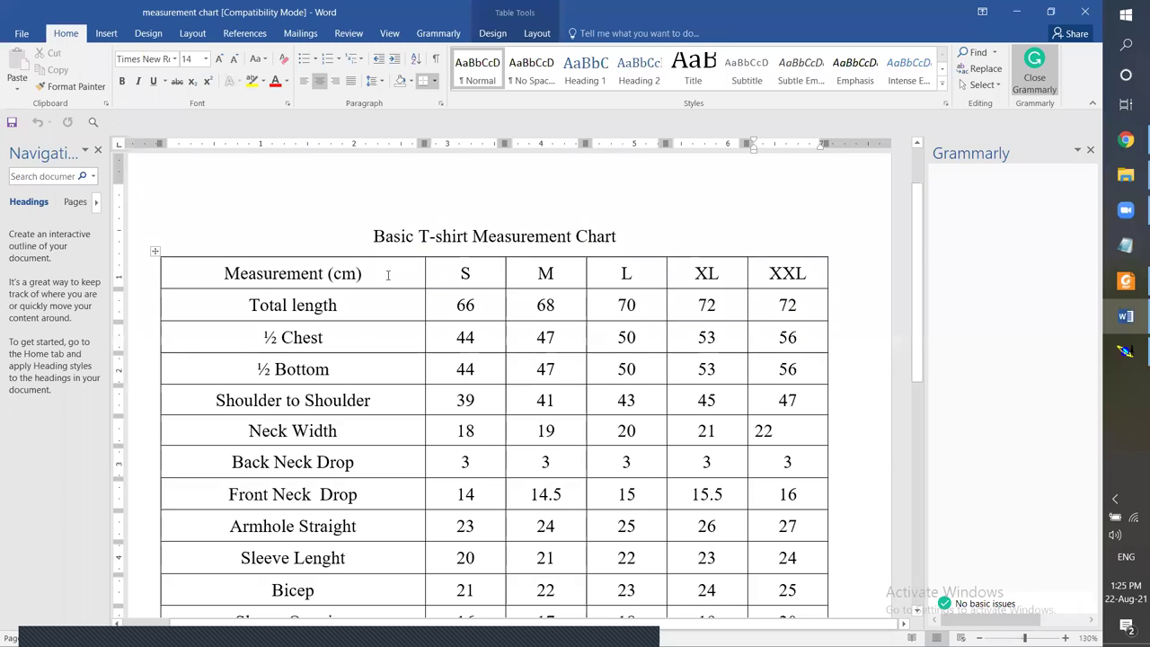
Step: Check the Word chart's Measurement (cm) header to confirm centimetres, then return to Modaris
click(388, 275)
drag(397, 273, 365, 273)
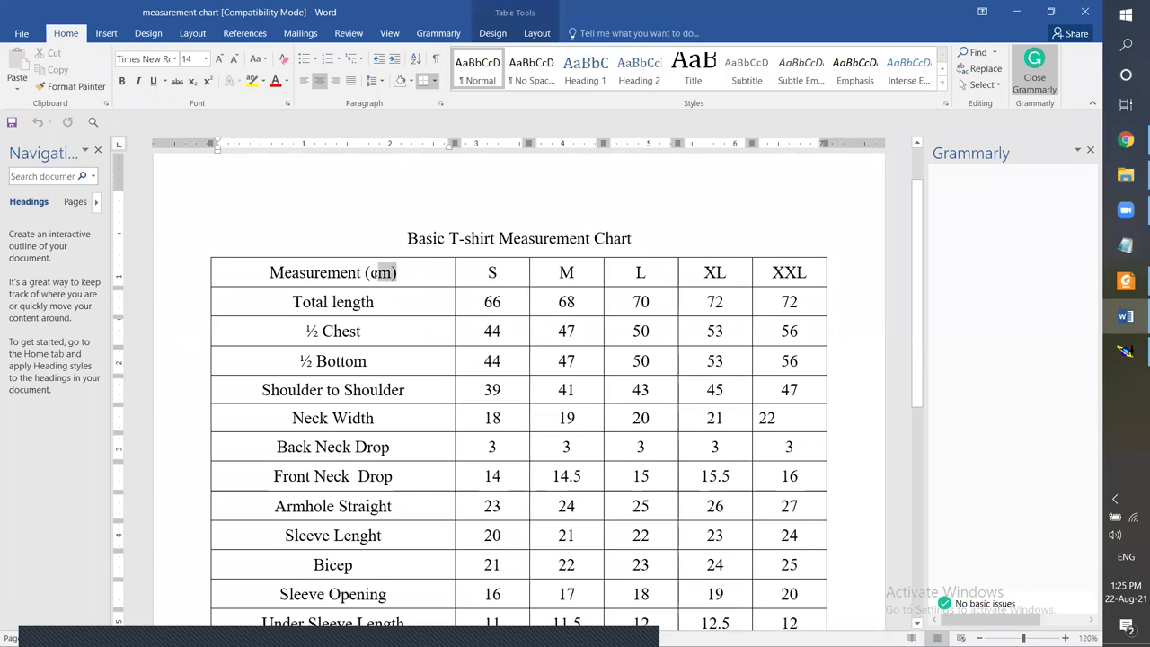
click(1127, 354)
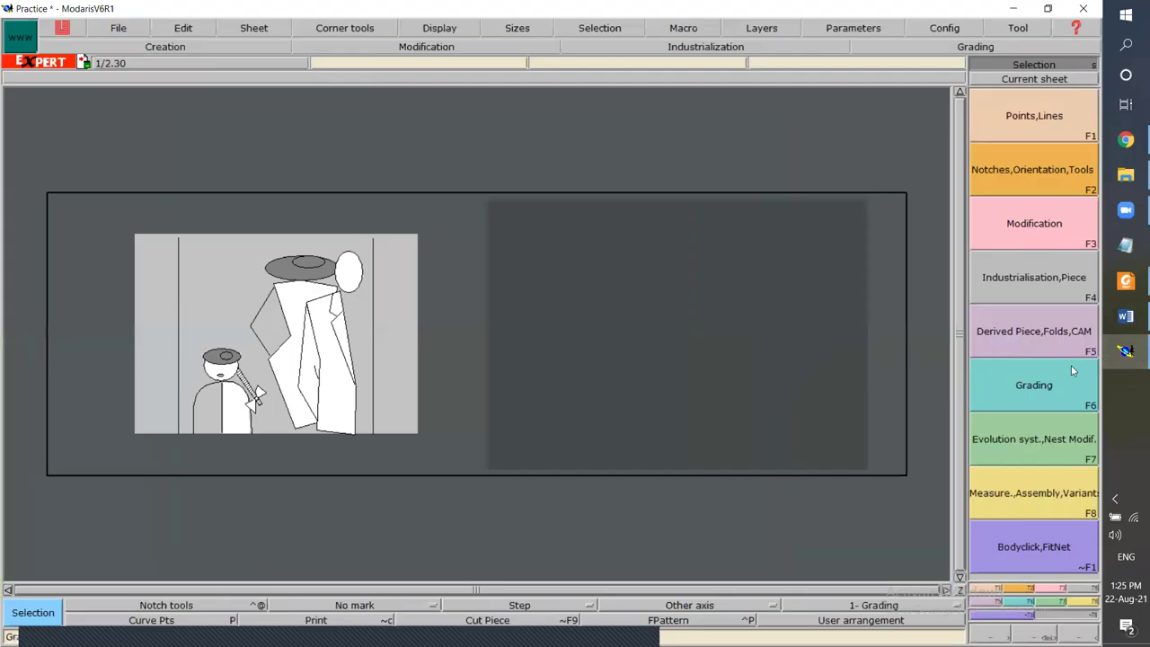
Step: Set the length unit to cm and show expanded title blocks under both sheets
click(850, 29)
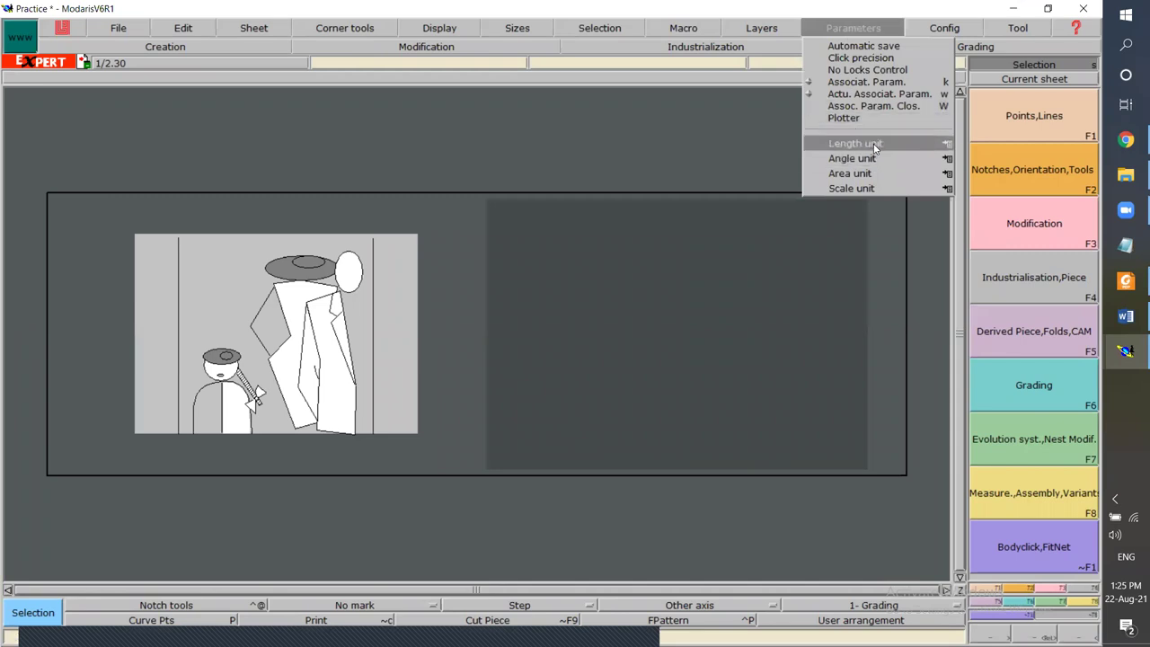
mouse_move(856, 144)
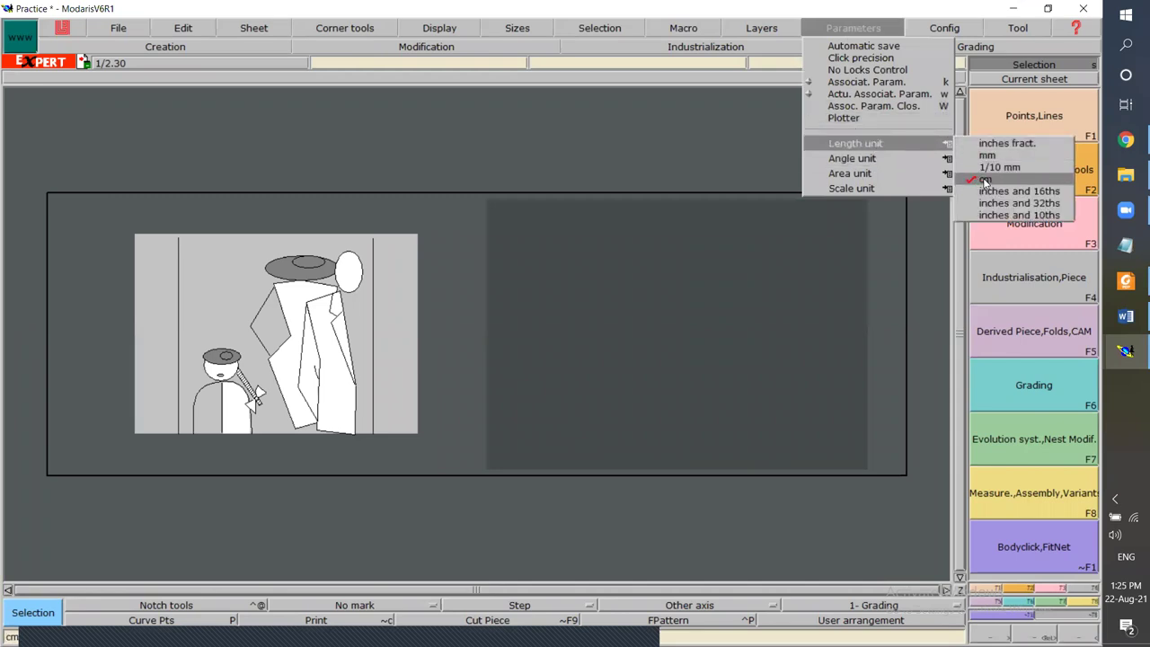
click(984, 180)
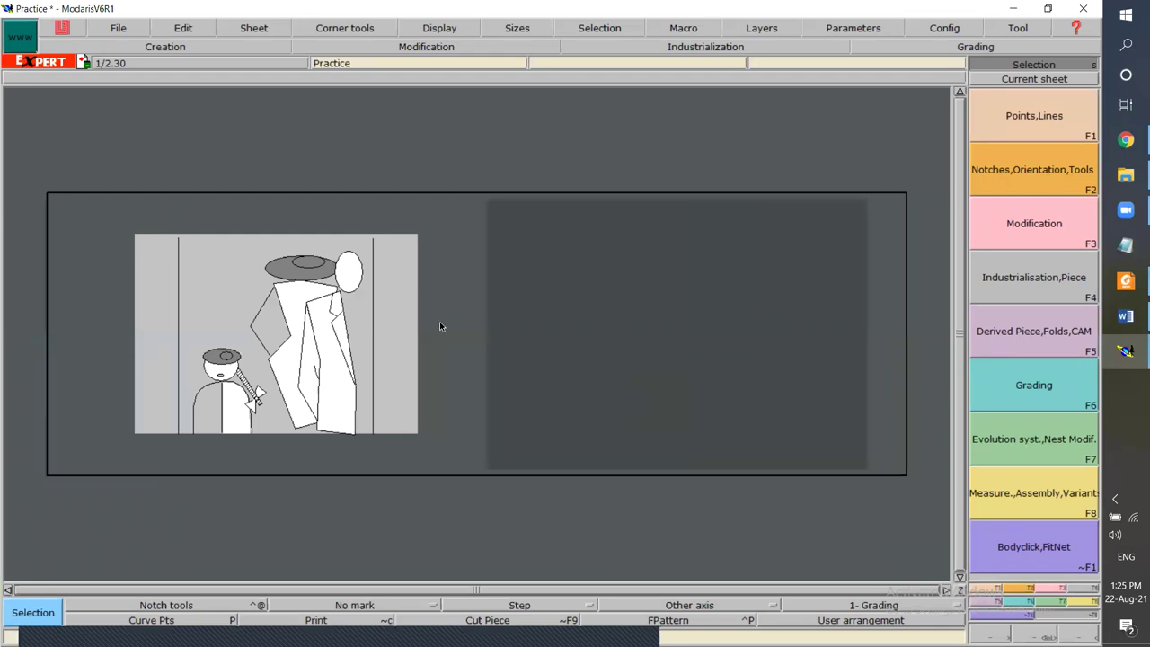
click(440, 28)
click(449, 250)
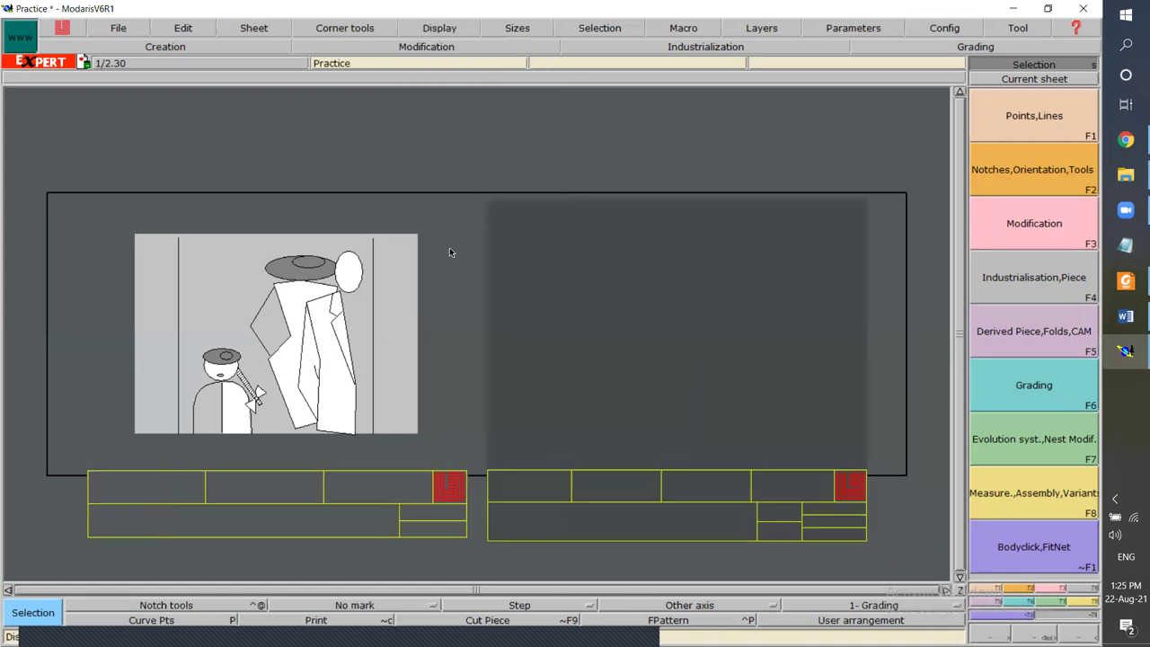
click(441, 29)
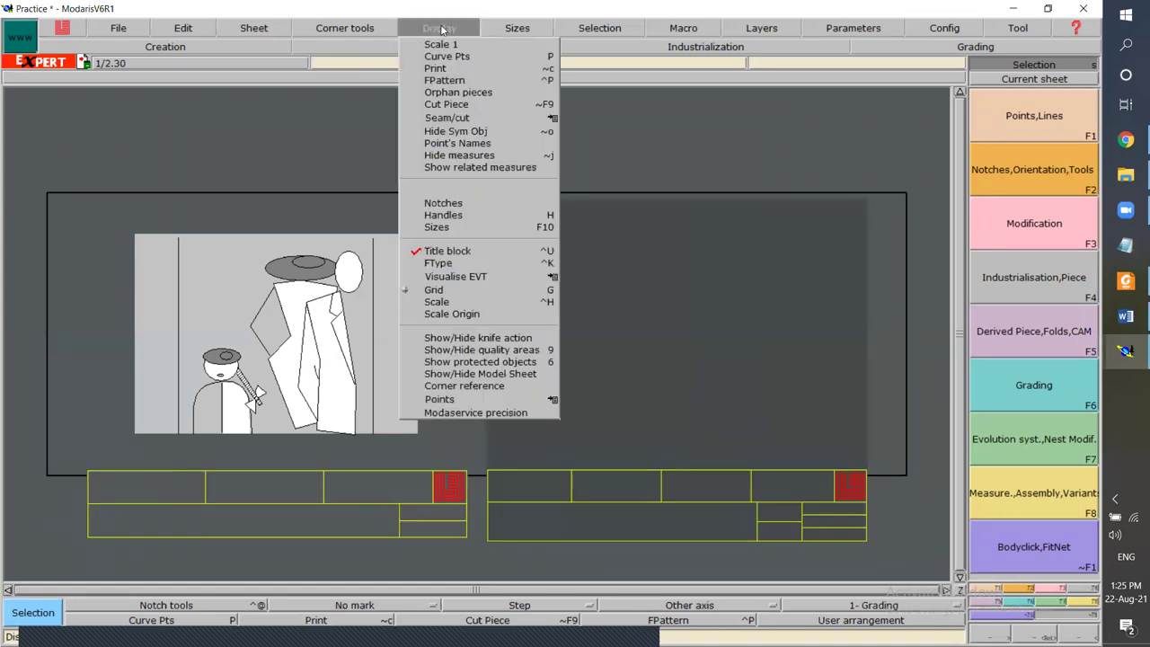
click(458, 230)
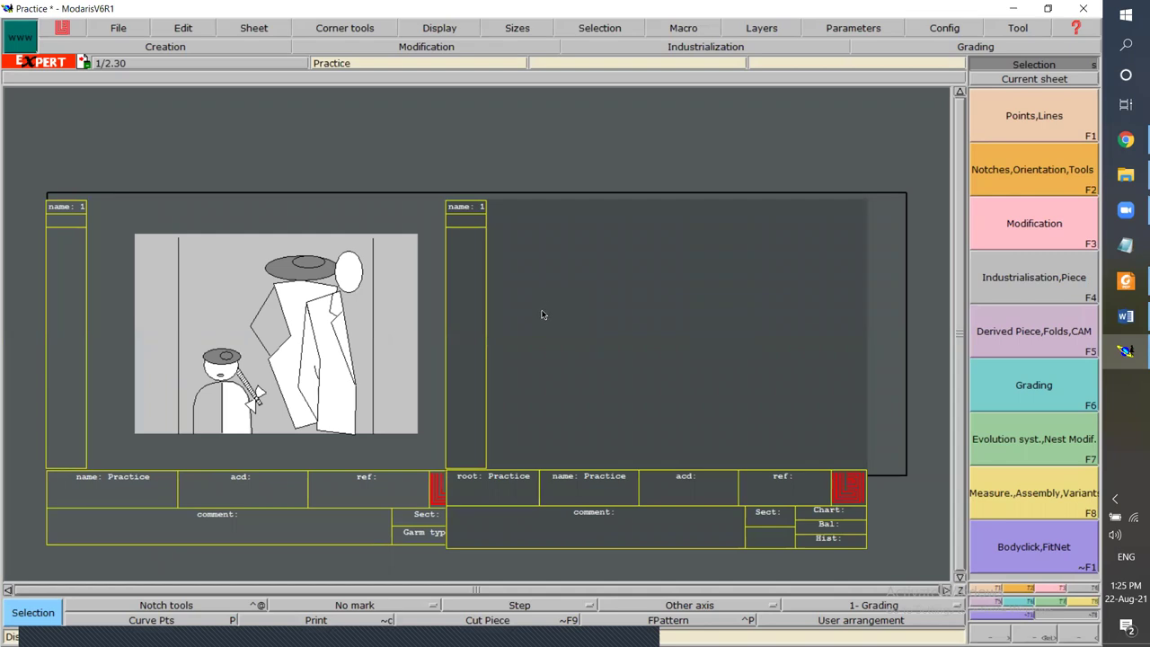
click(1126, 317)
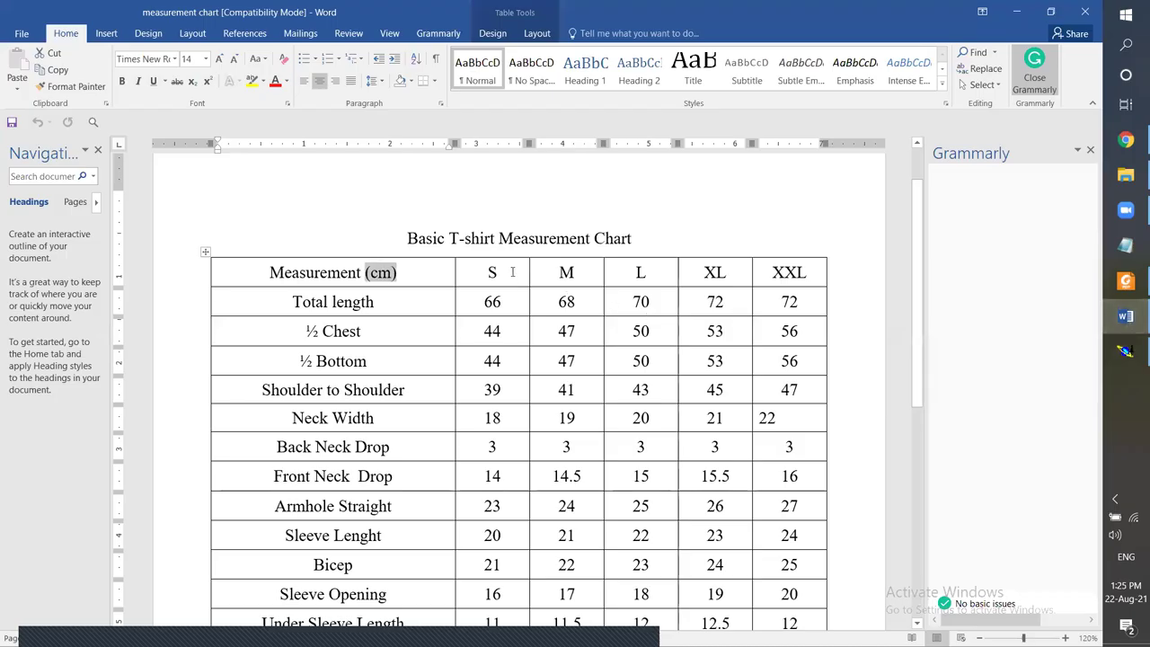
Step: Review the M, L, XL and XXL size columns of the measurement chart
click(561, 272)
click(639, 273)
click(717, 272)
click(774, 272)
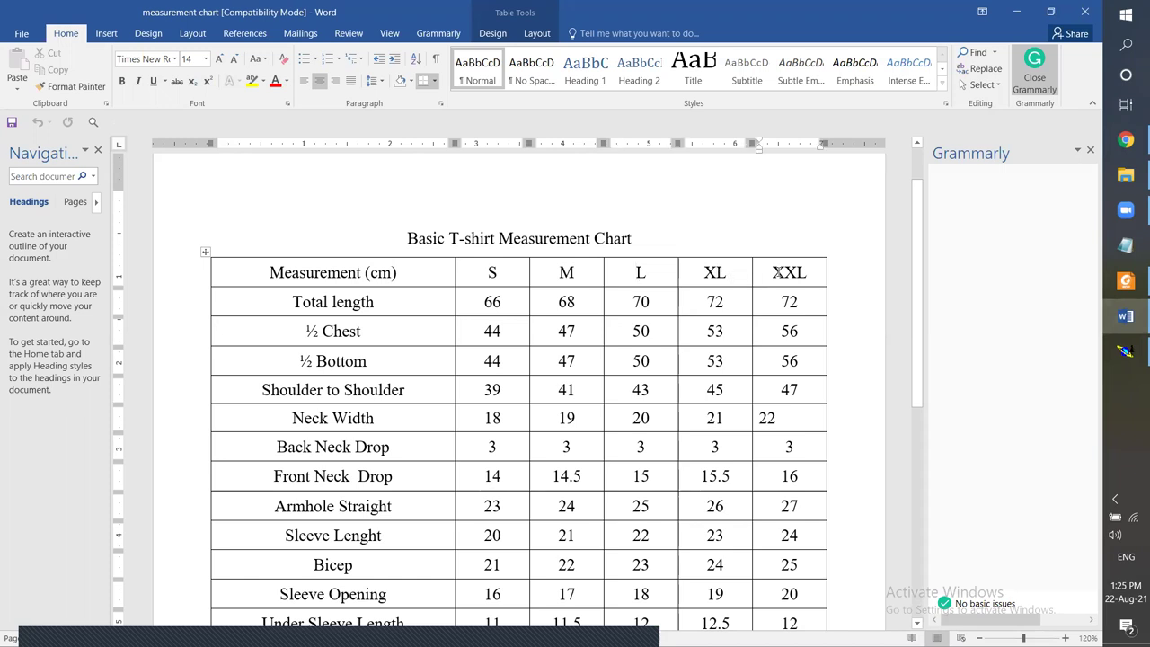
click(1129, 175)
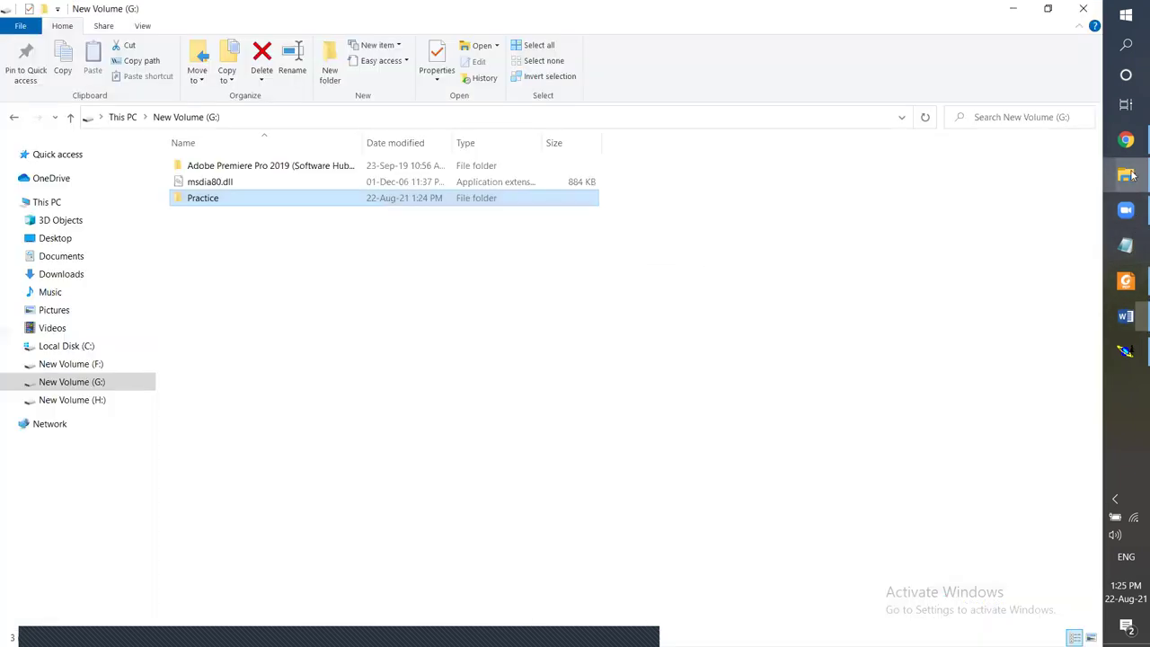
Step: Add an empty text document named 'size chart' inside G:\Practice
double_click(328, 207)
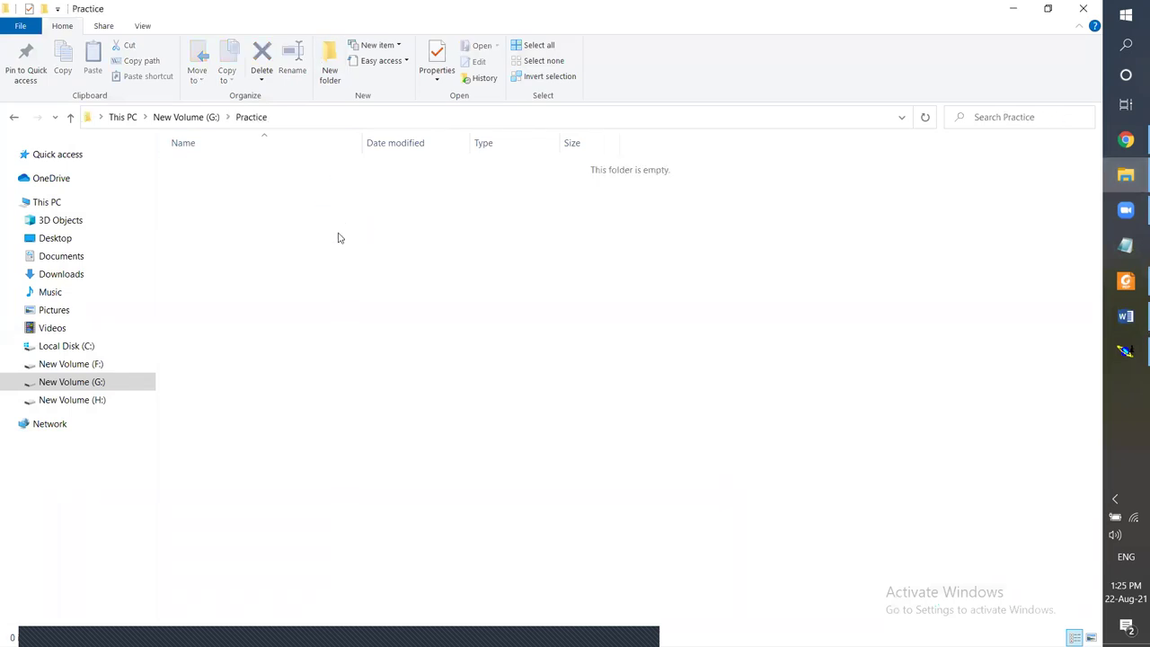
right_click(341, 253)
mouse_move(423, 438)
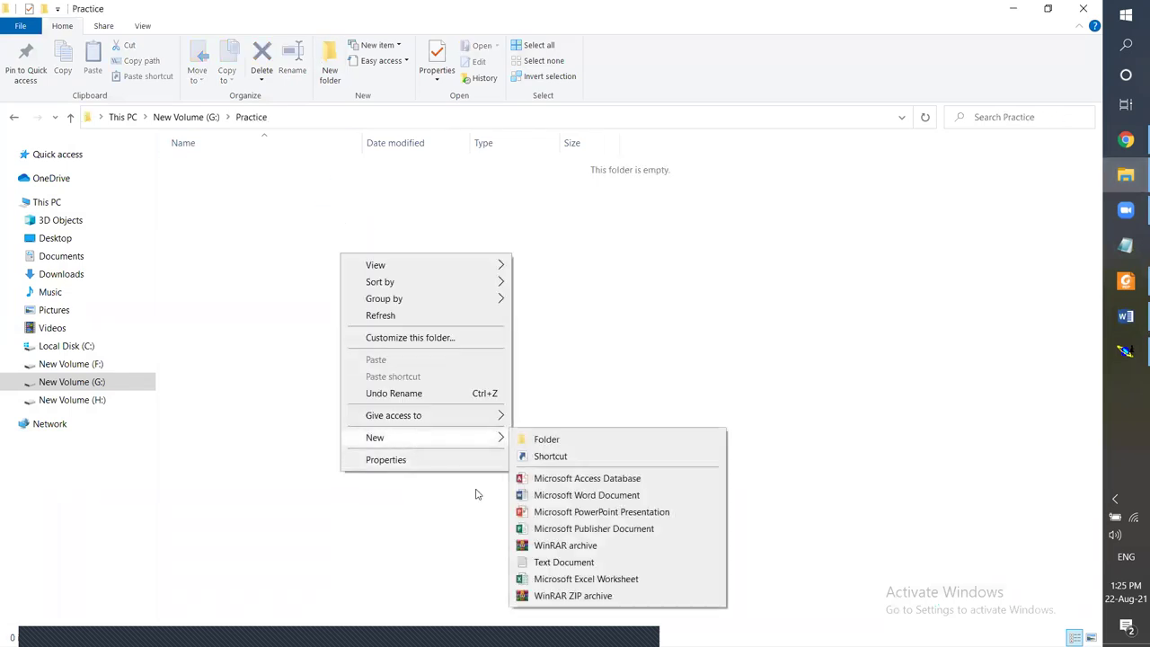
click(545, 563)
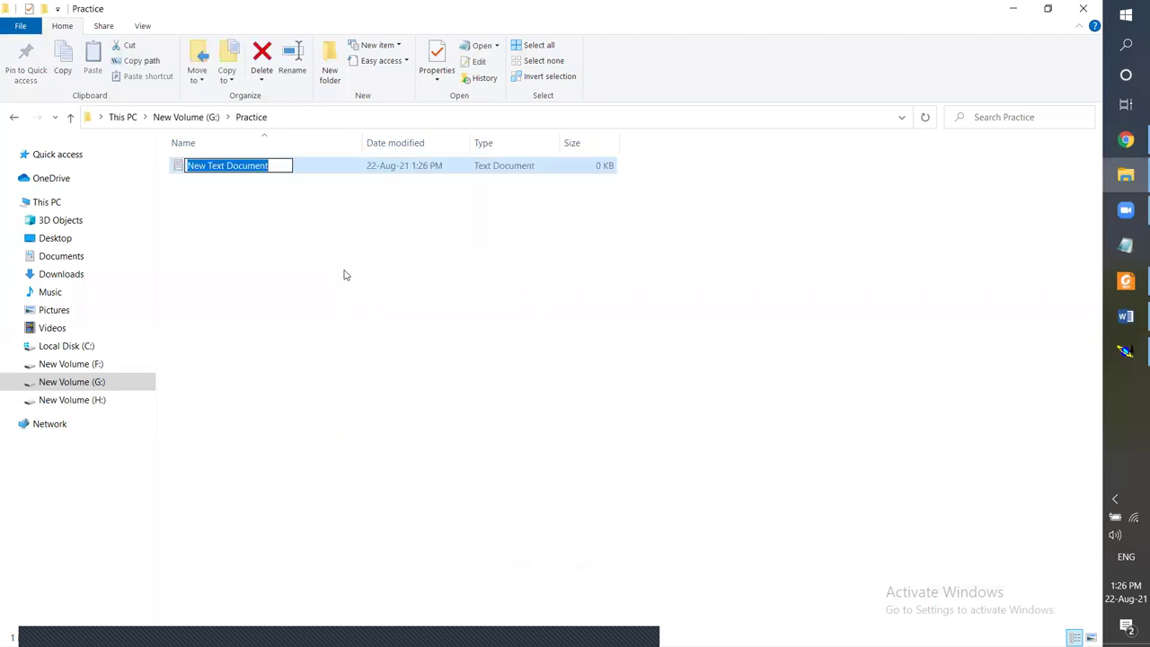
text(size chart)
key(Return)
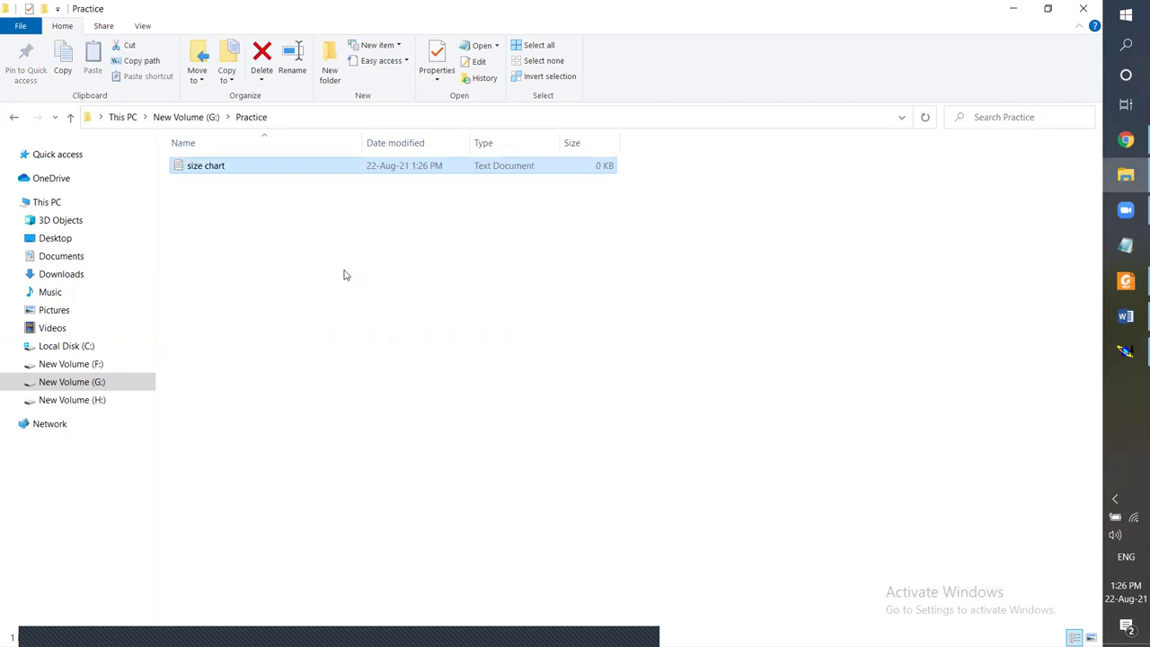
Step: Enter alpha, S, M, L, XL and XXL on separate lines in the size chart file
double_click(297, 170)
text(alpha)
key(Return)
text(S)
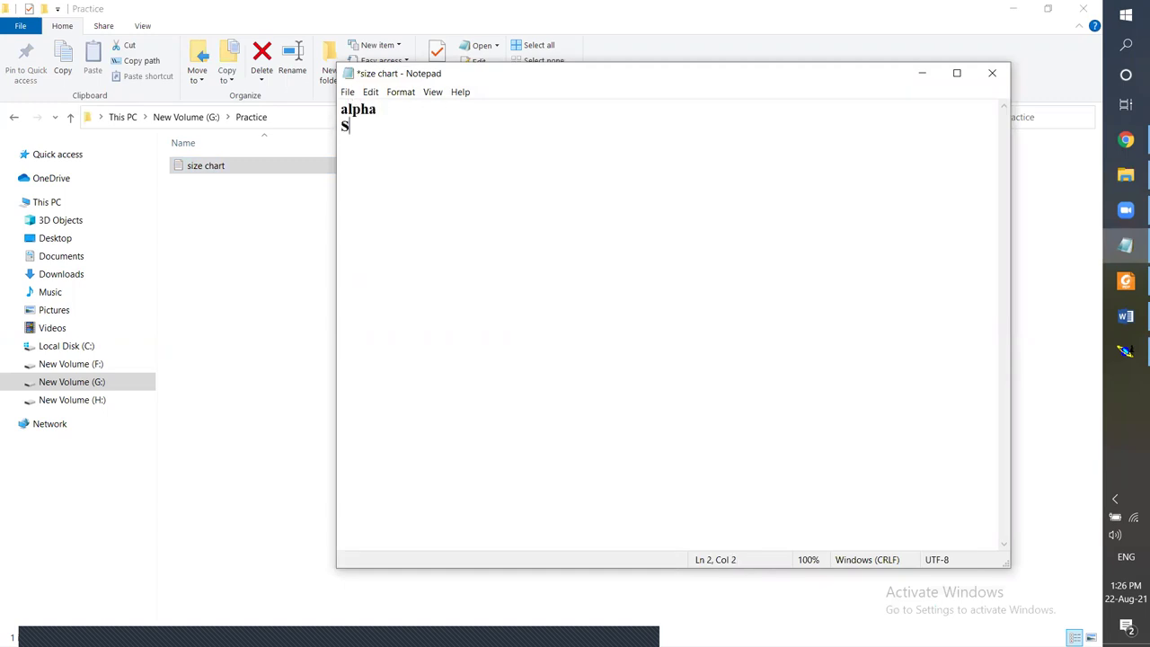
key(Return)
text(M)
key(Return)
text(L)
key(Return)
text(XL)
key(Return)
text(XXL)
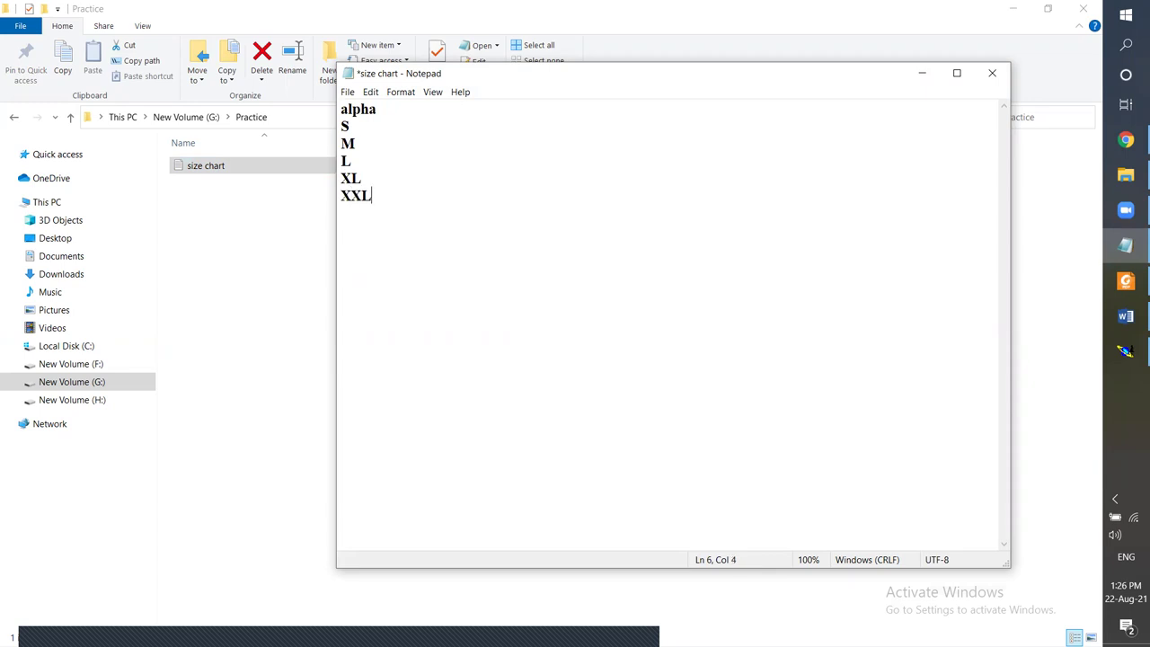
Step: Prefix the L line with an asterisk, then save and close the file
click(342, 160)
text(*)
key(ctrl+s)
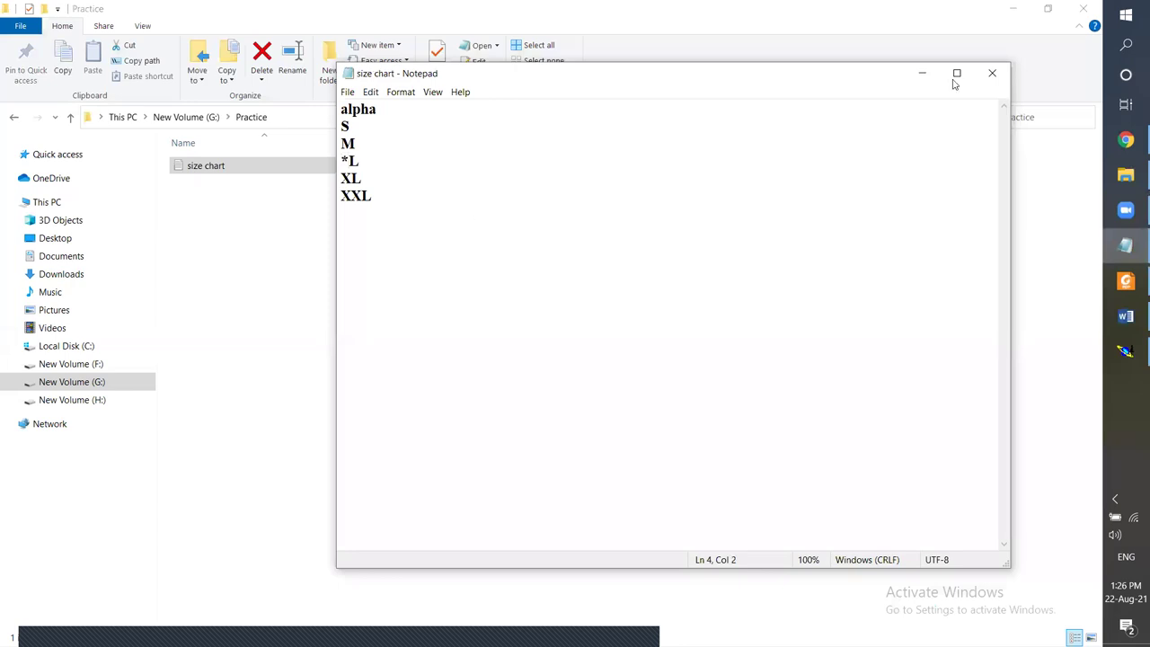
click(992, 73)
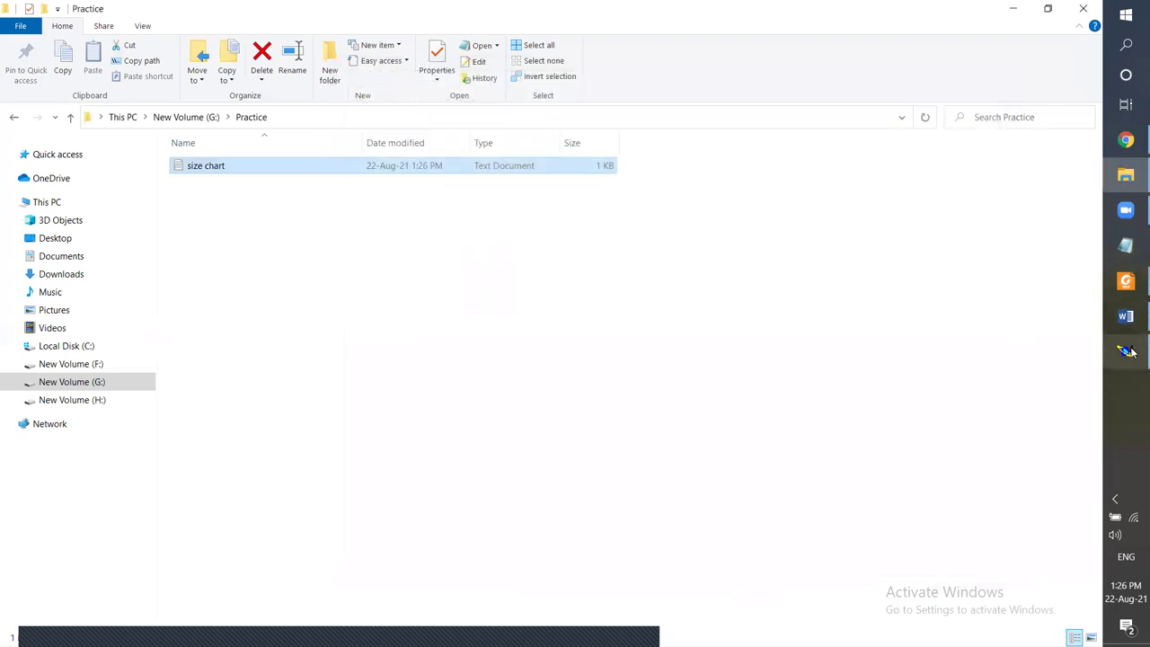
Step: Import G:\Practice\size chart as the evolution table for the first board
click(1125, 350)
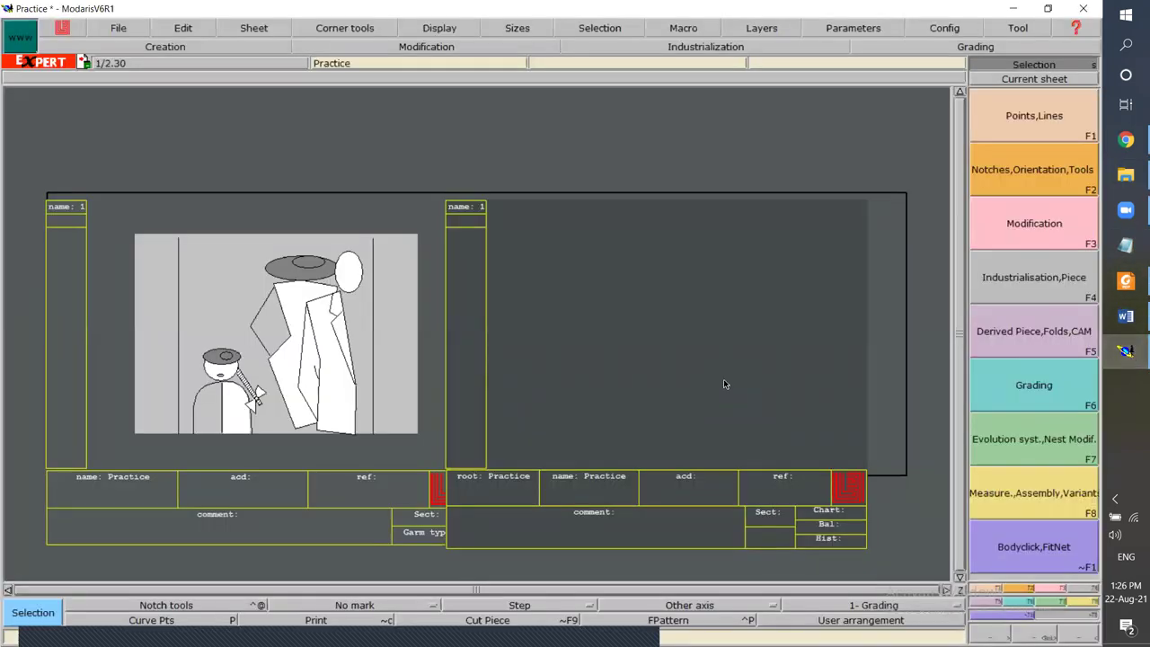
key(F7)
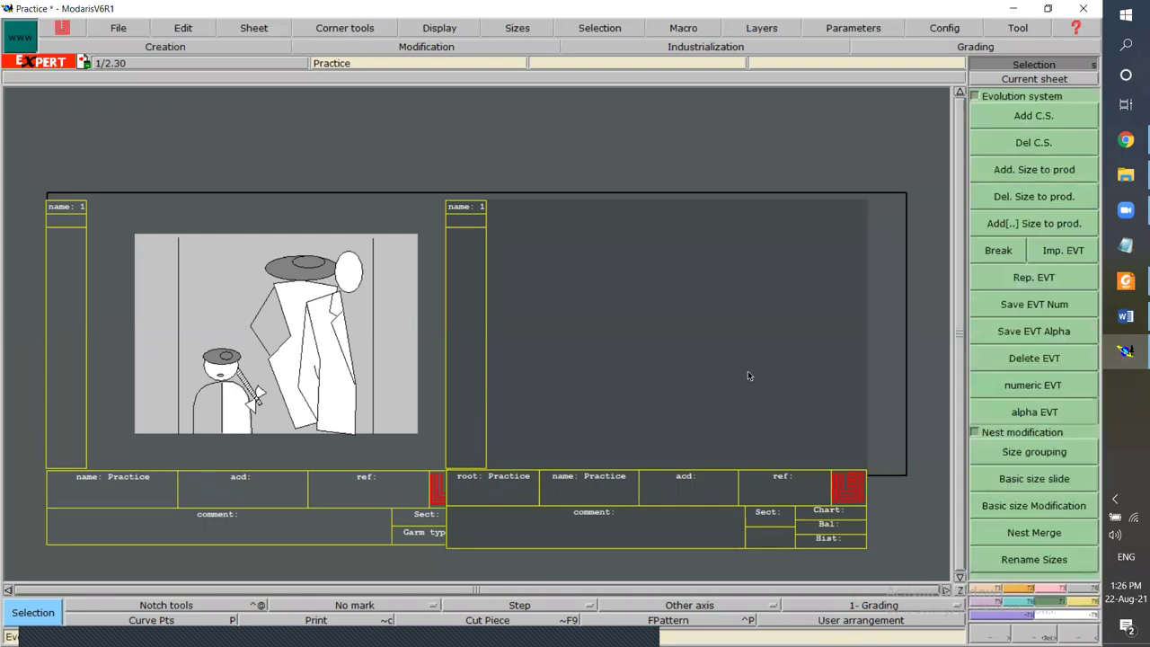
click(1061, 251)
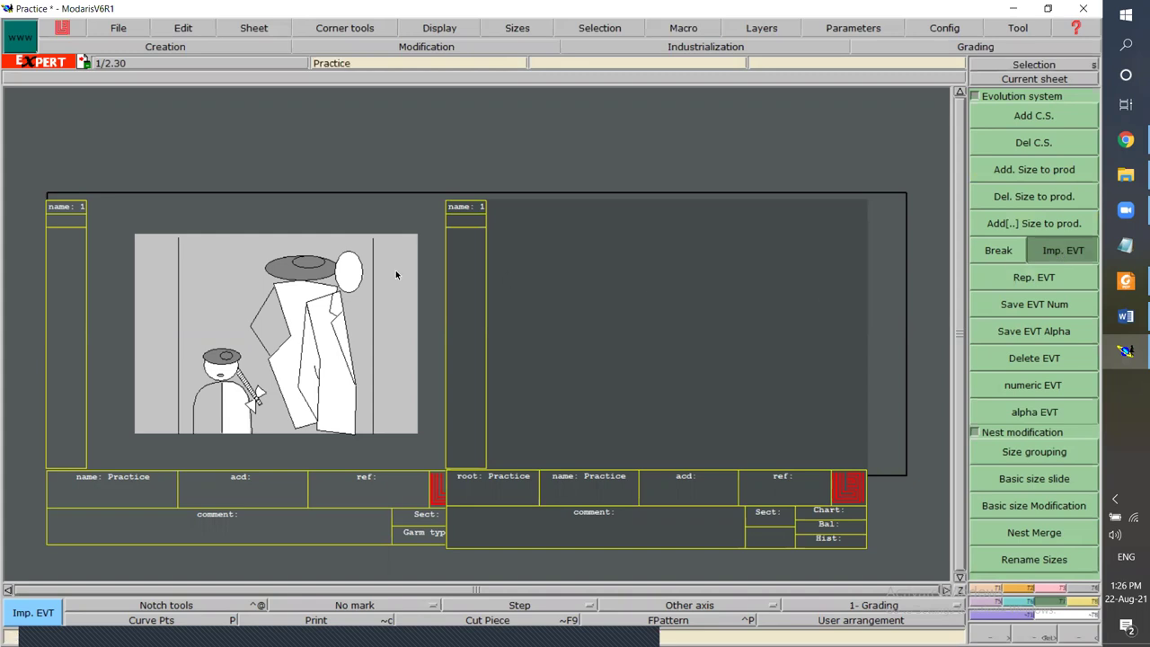
click(554, 287)
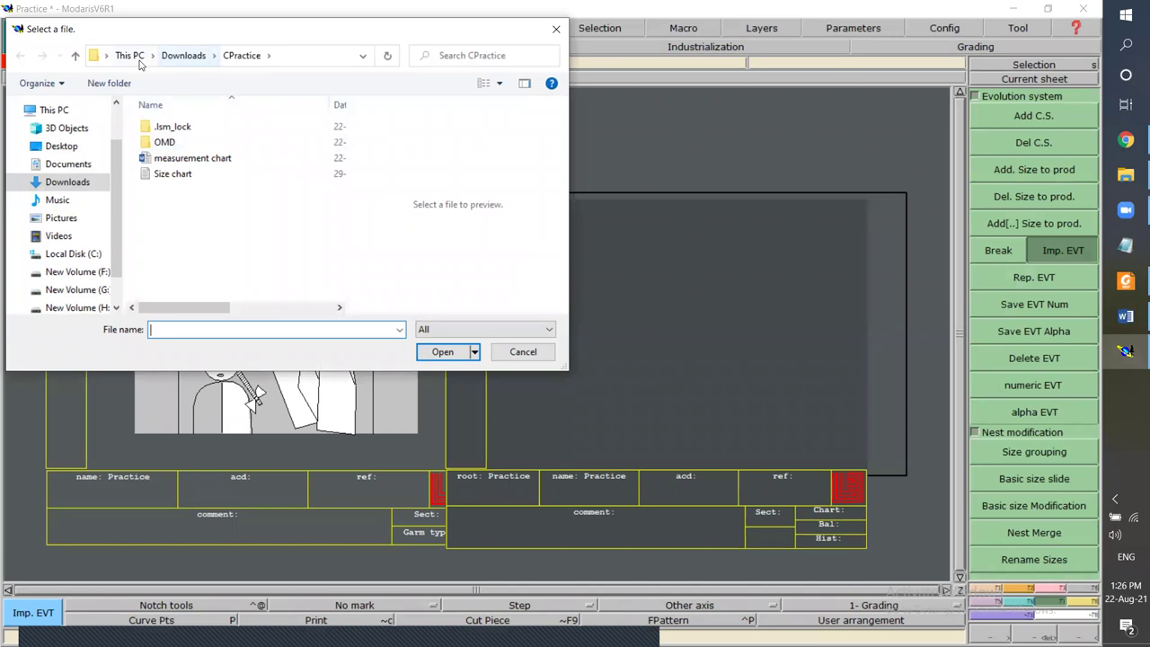
click(68, 289)
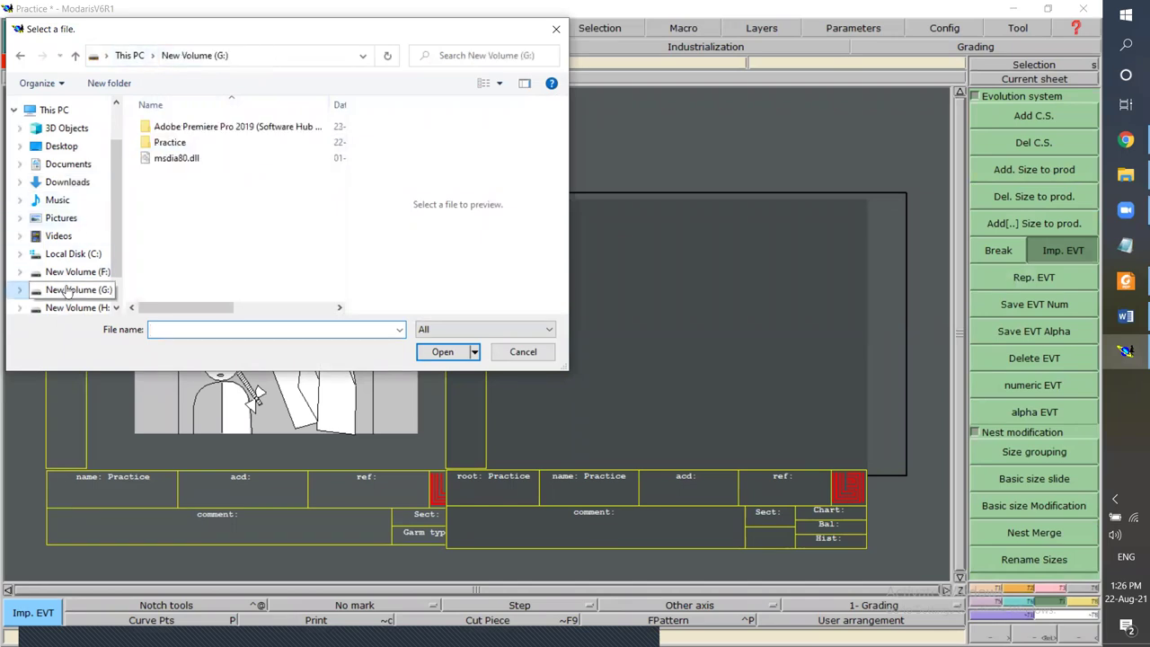
double_click(170, 142)
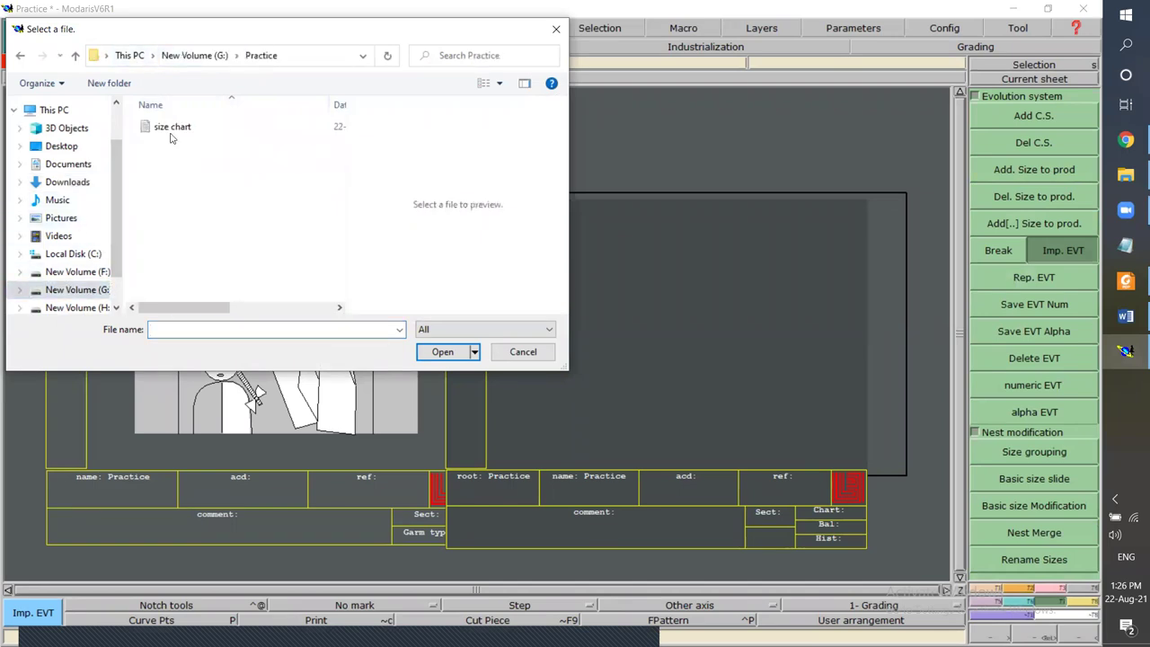
click(171, 128)
click(440, 353)
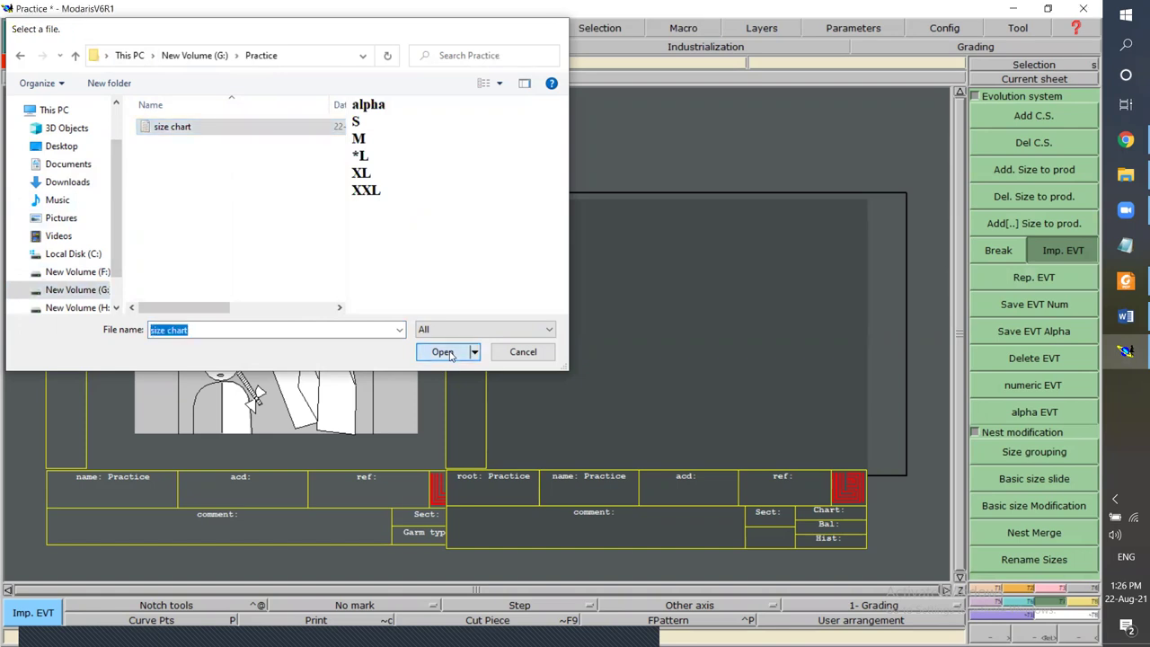
Step: Import the same size chart into the second board and return to the current sheet
click(583, 309)
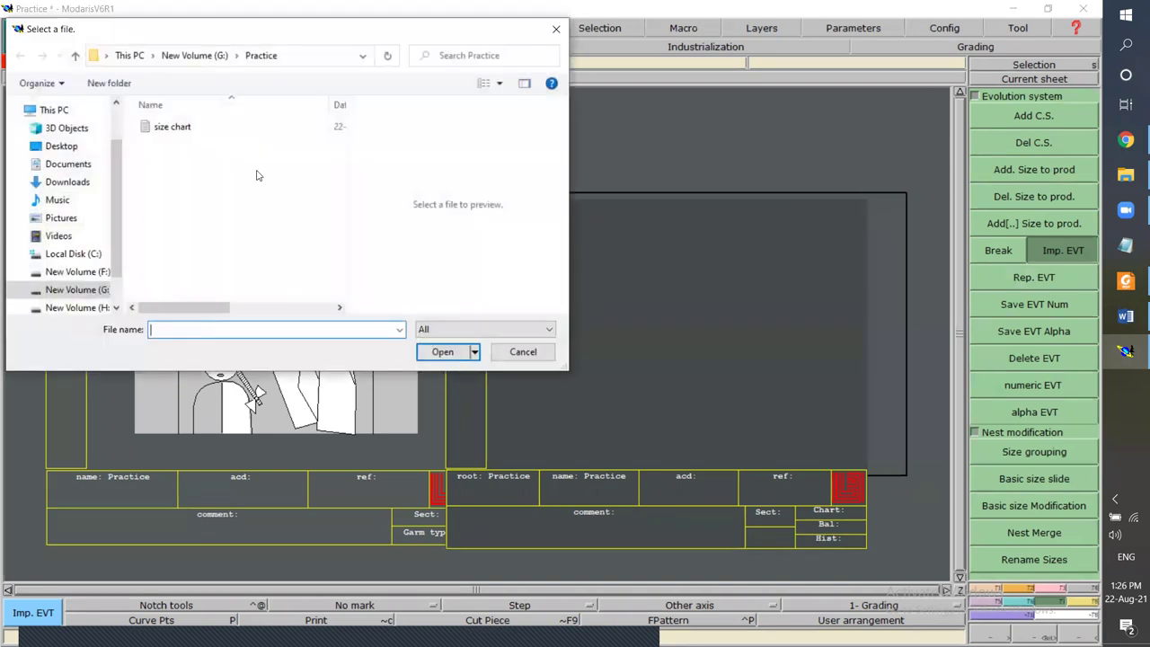
click(199, 129)
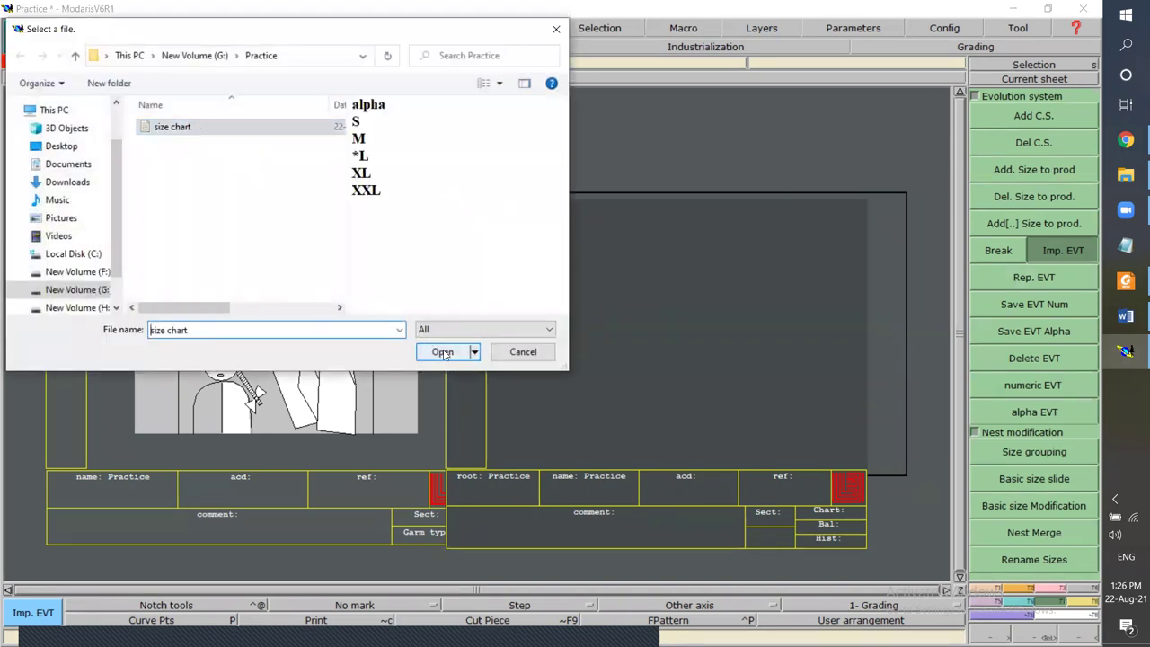
click(443, 352)
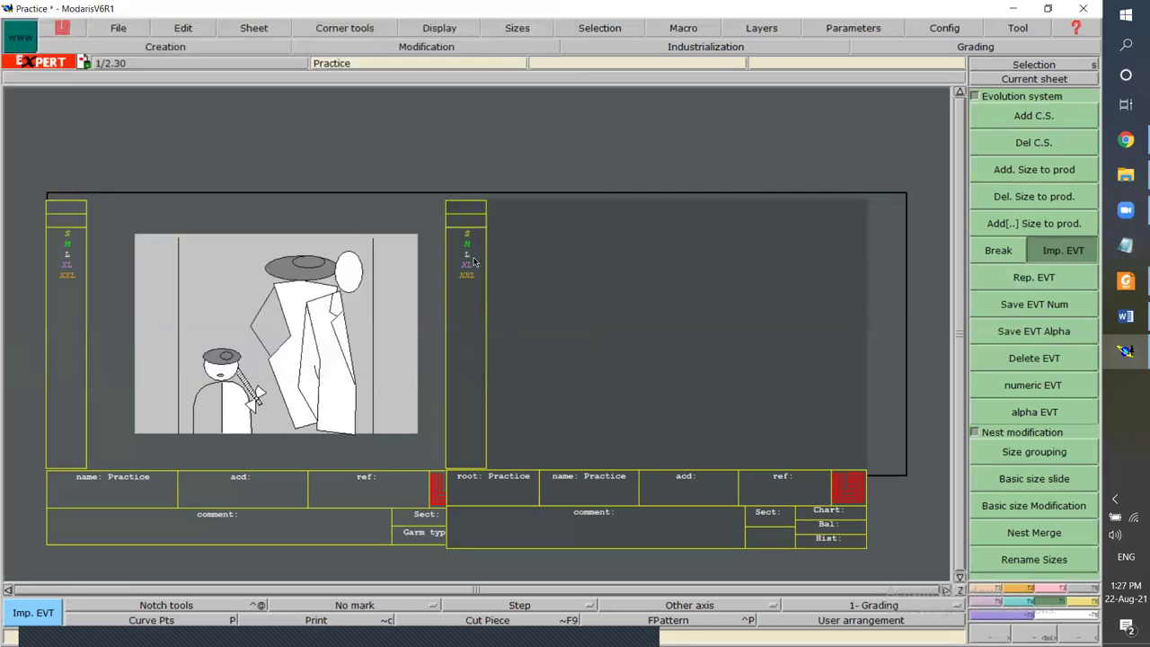
click(472, 260)
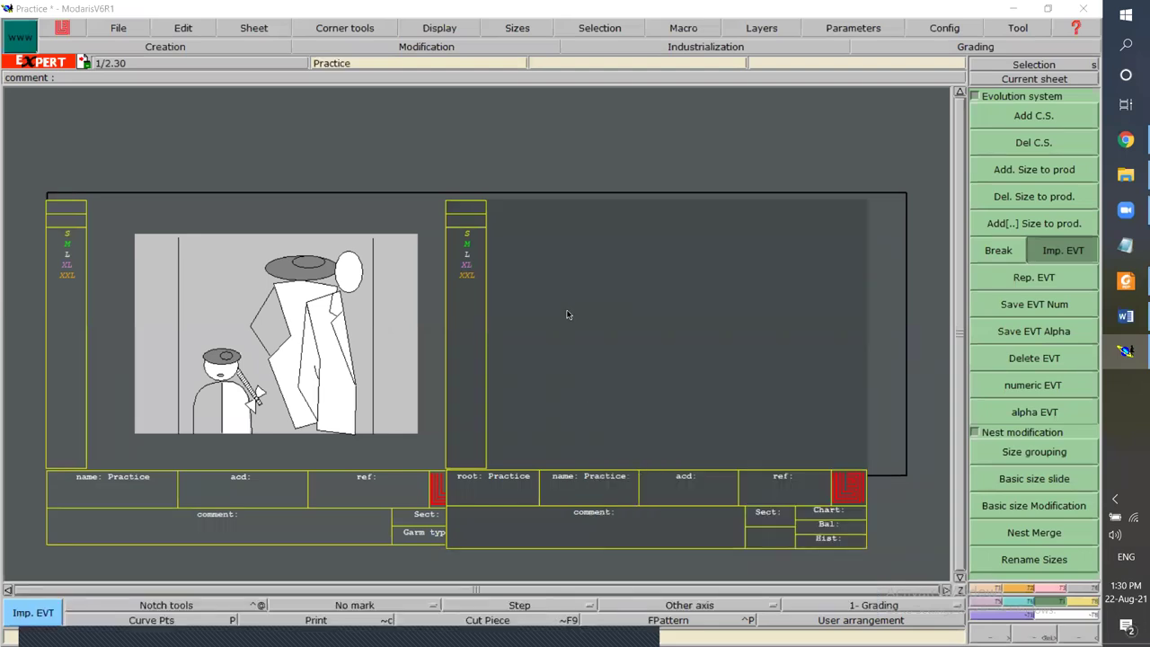
click(1008, 77)
scroll(700, 293, up, 1)
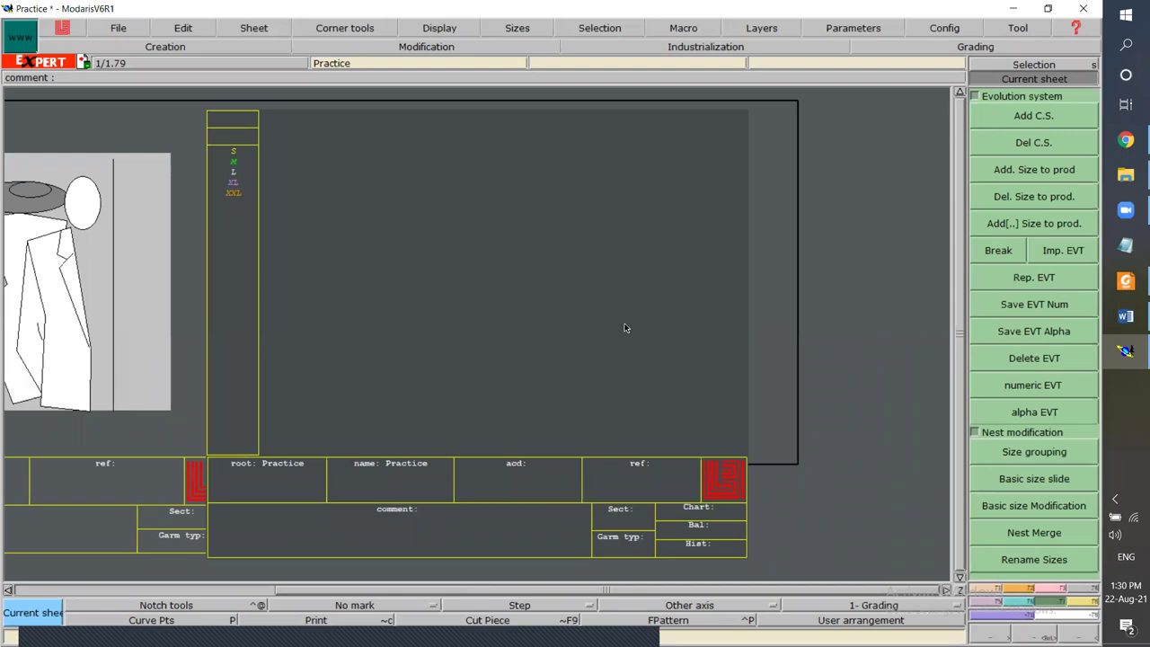
Step: Highlight the L size column of the T-shirt measurement chart in yellow, then return to Modaris
click(1129, 316)
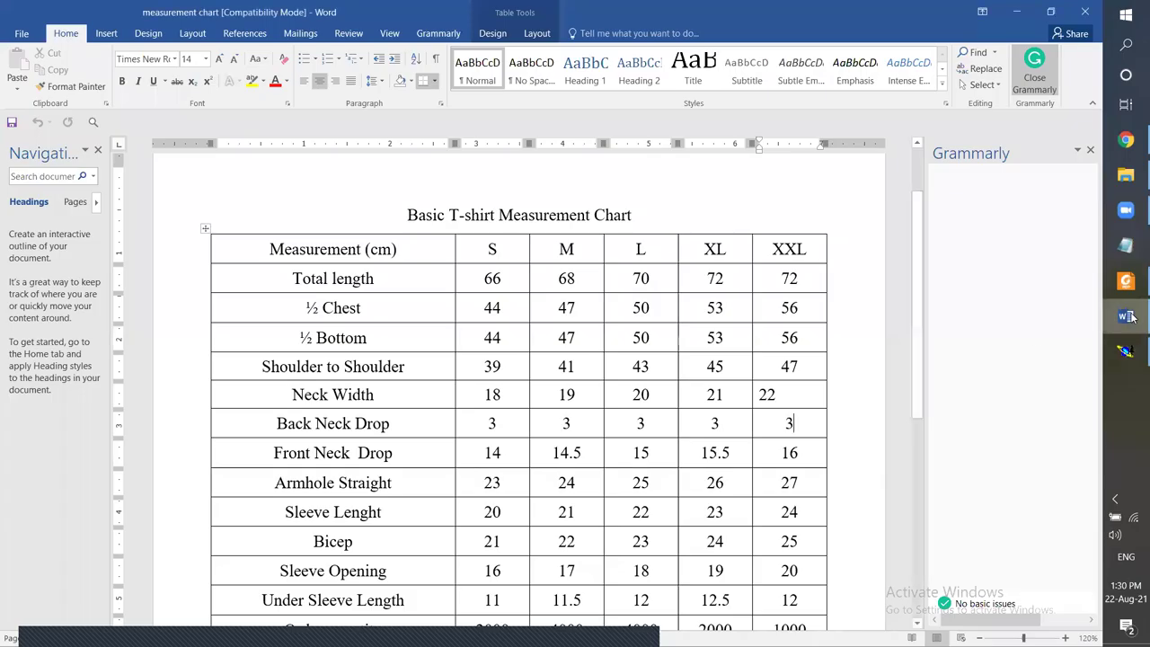
scroll(917, 311, down, 1)
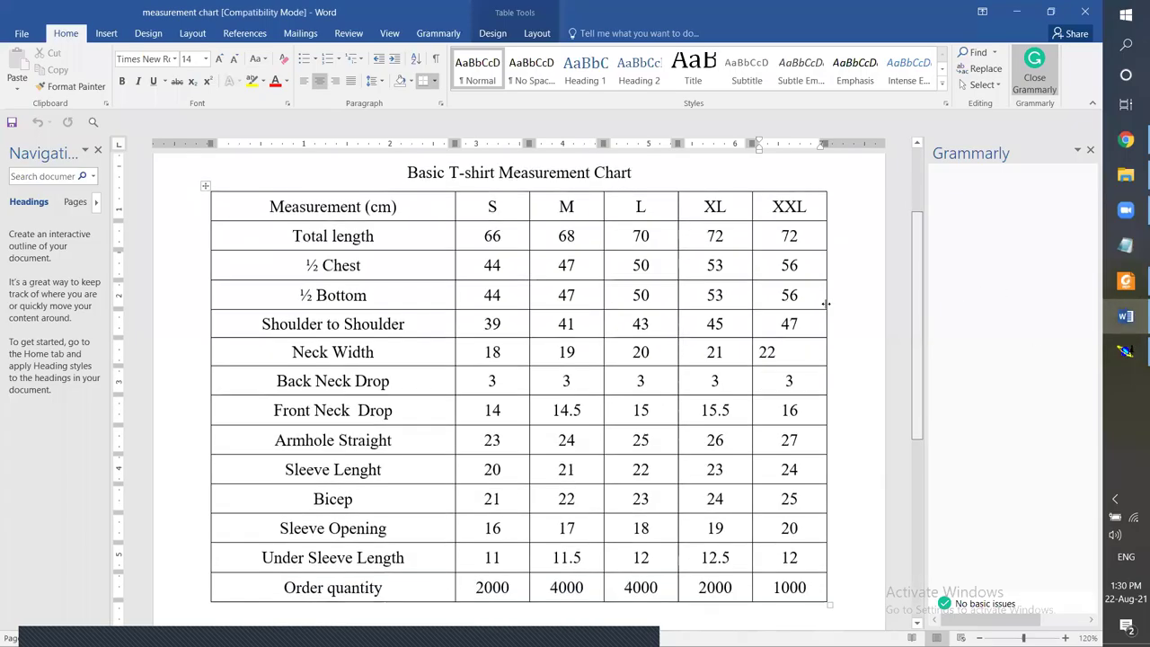
drag(618, 204, 644, 585)
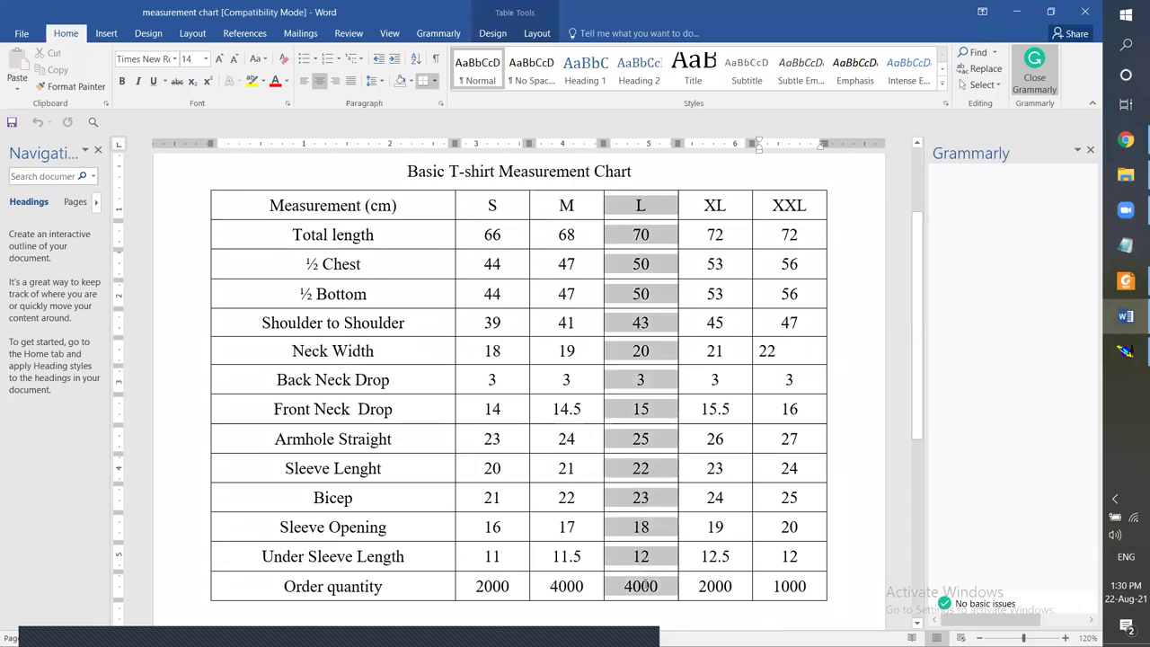
click(255, 82)
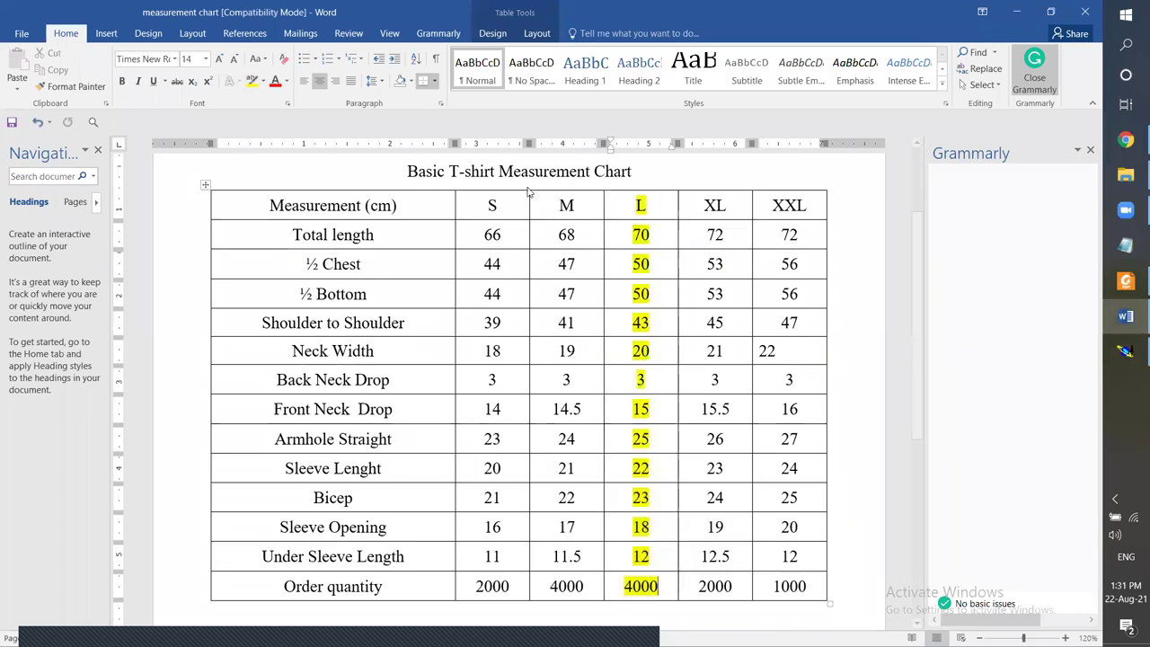
click(673, 263)
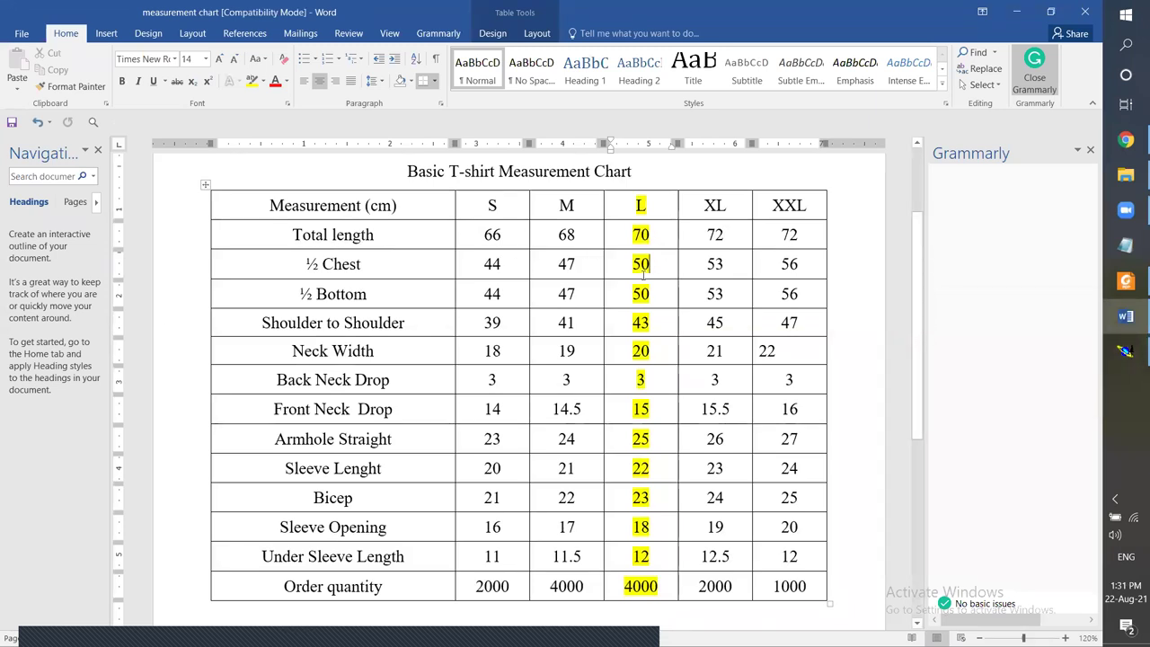
click(1128, 354)
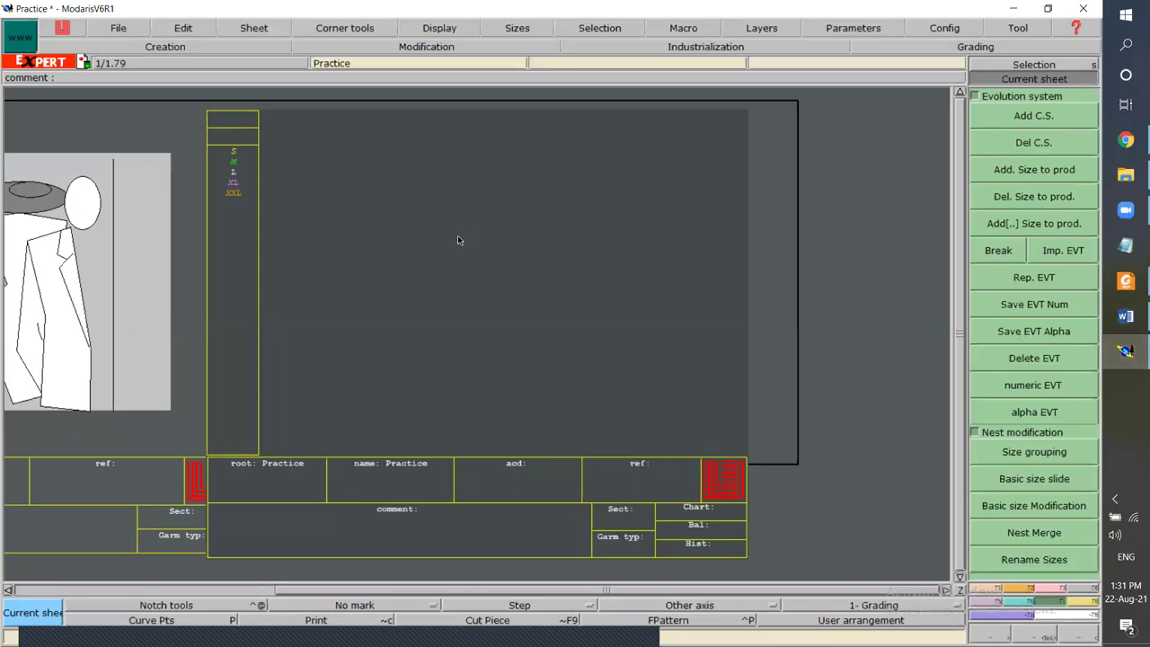
Step: Draw a 25 cm wide by 70 cm tall rectangle on the Practice sheet and zoom out
key(F3)
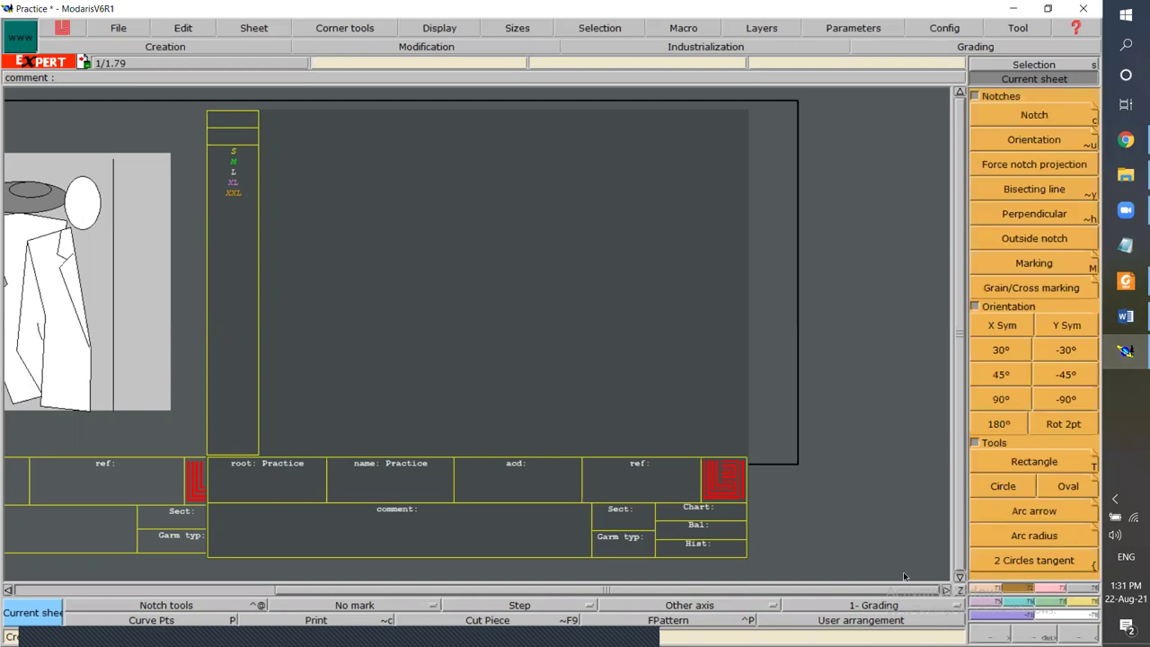
click(1018, 467)
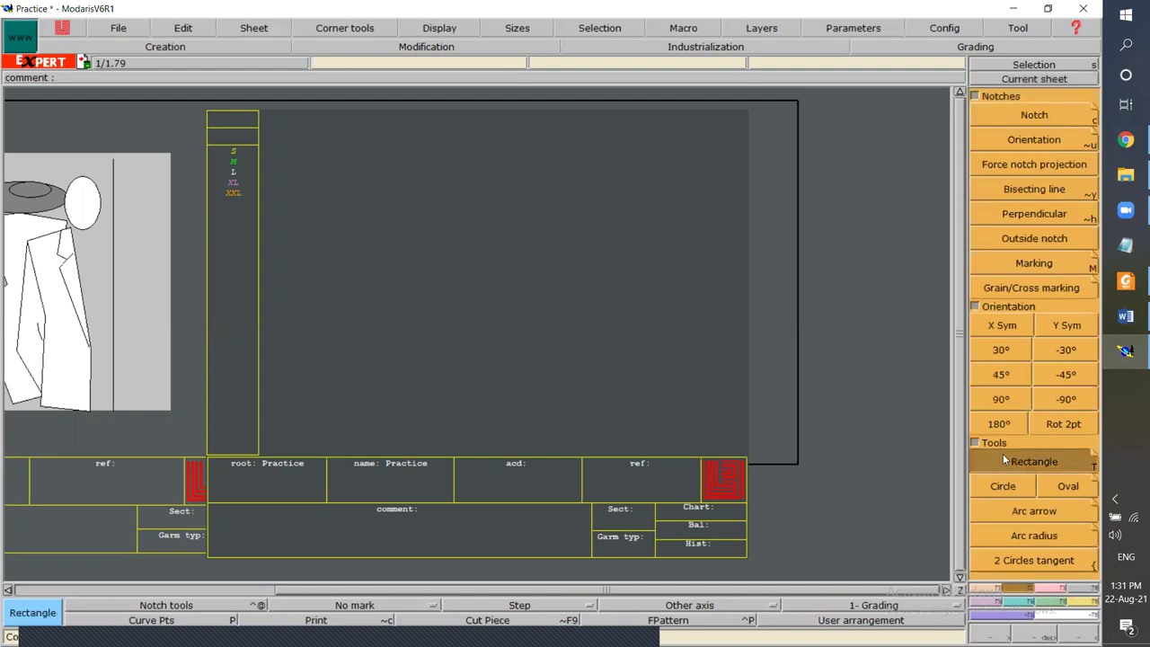
click(385, 161)
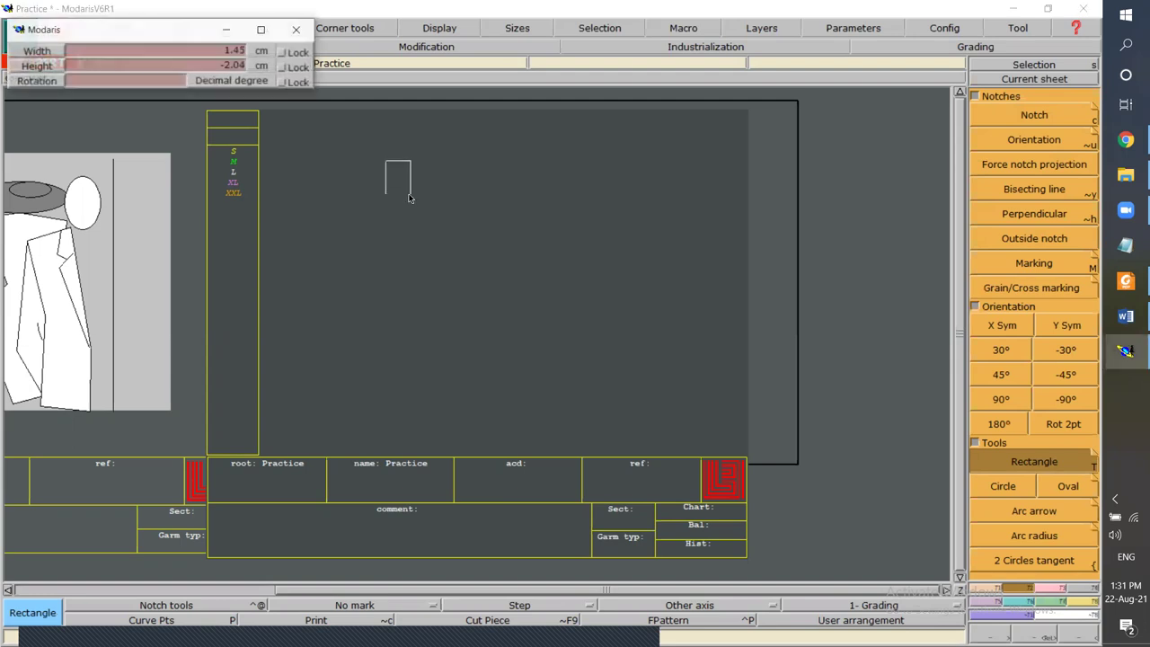
key(BackSpace)
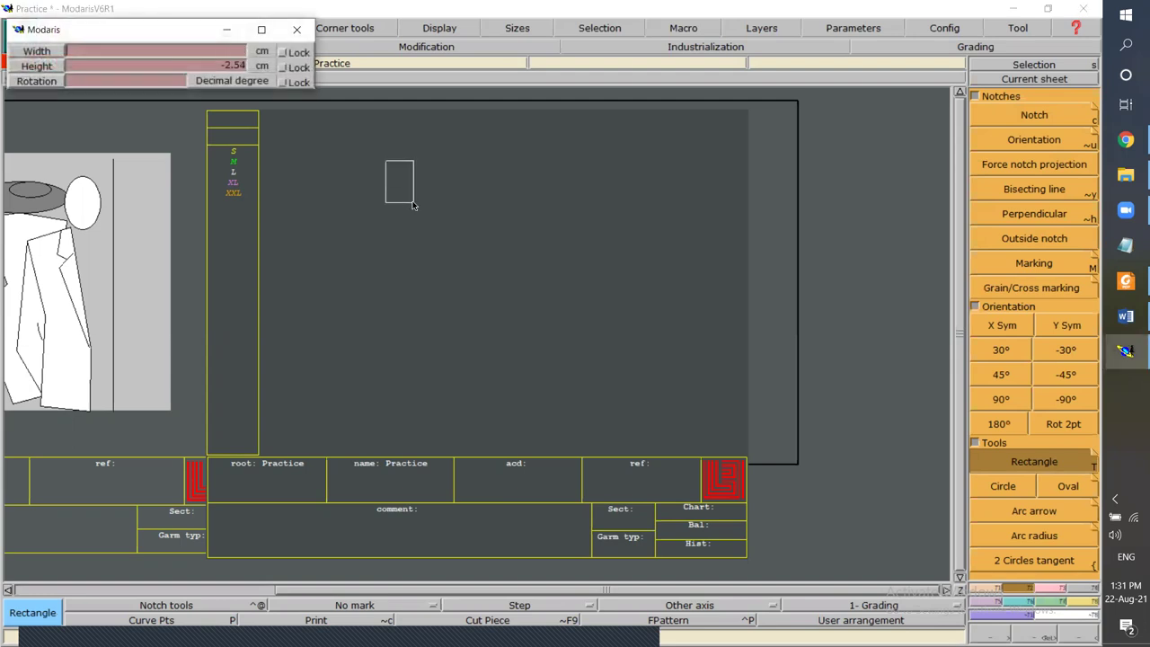
text(25)
key(Return)
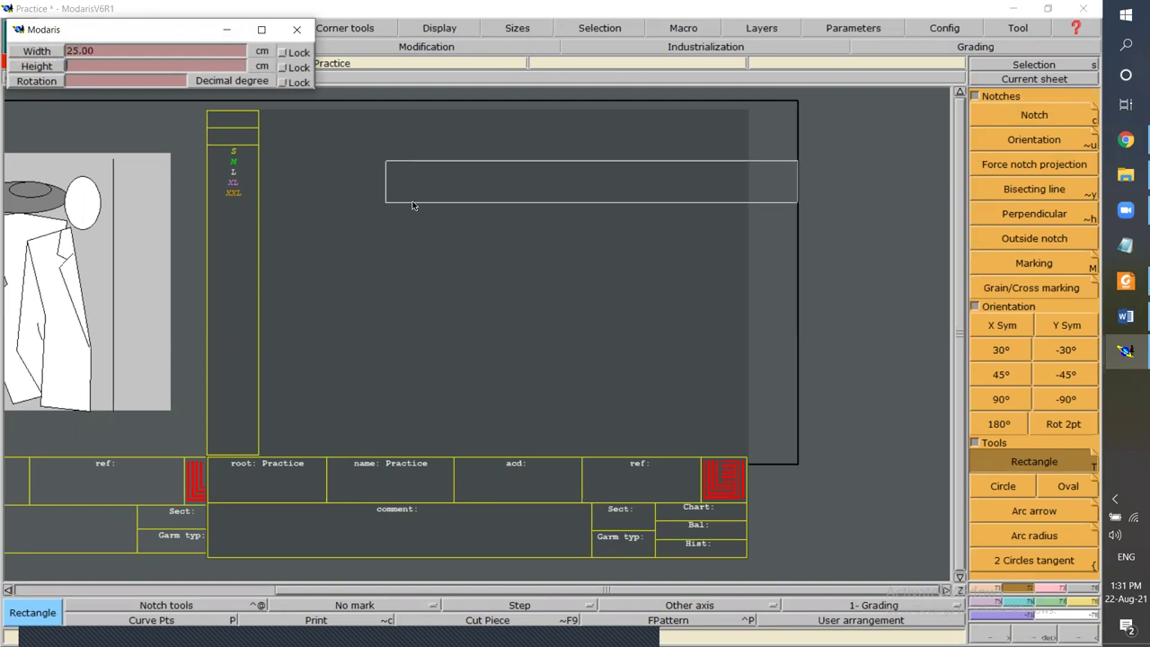
text(70)
key(Return)
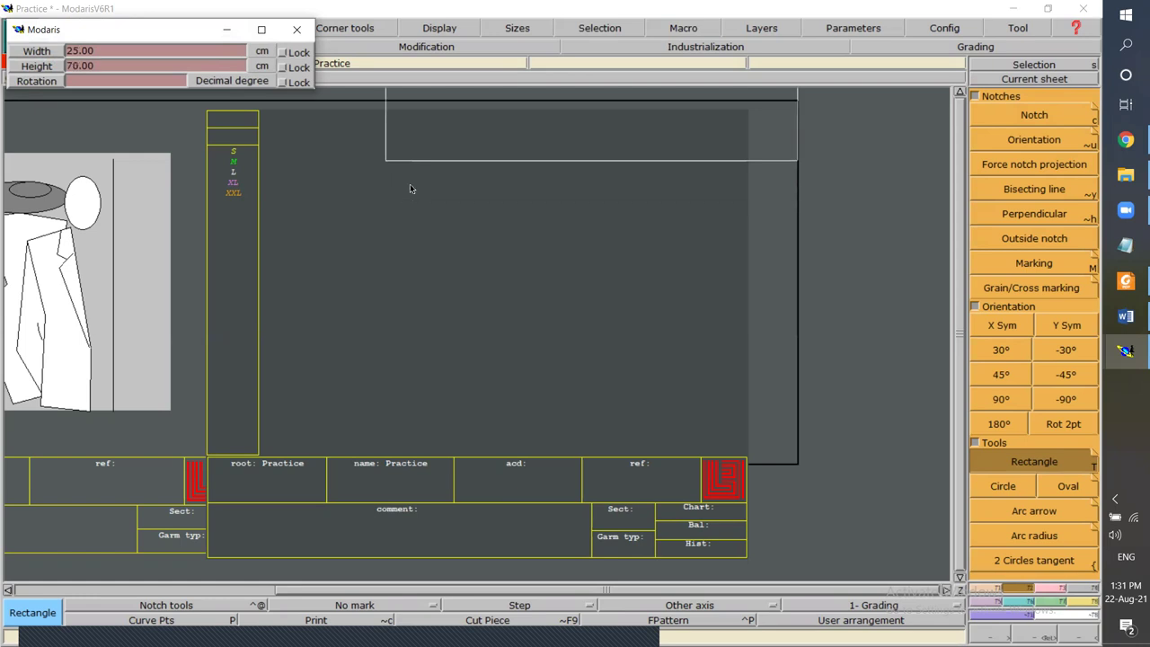
click(1018, 79)
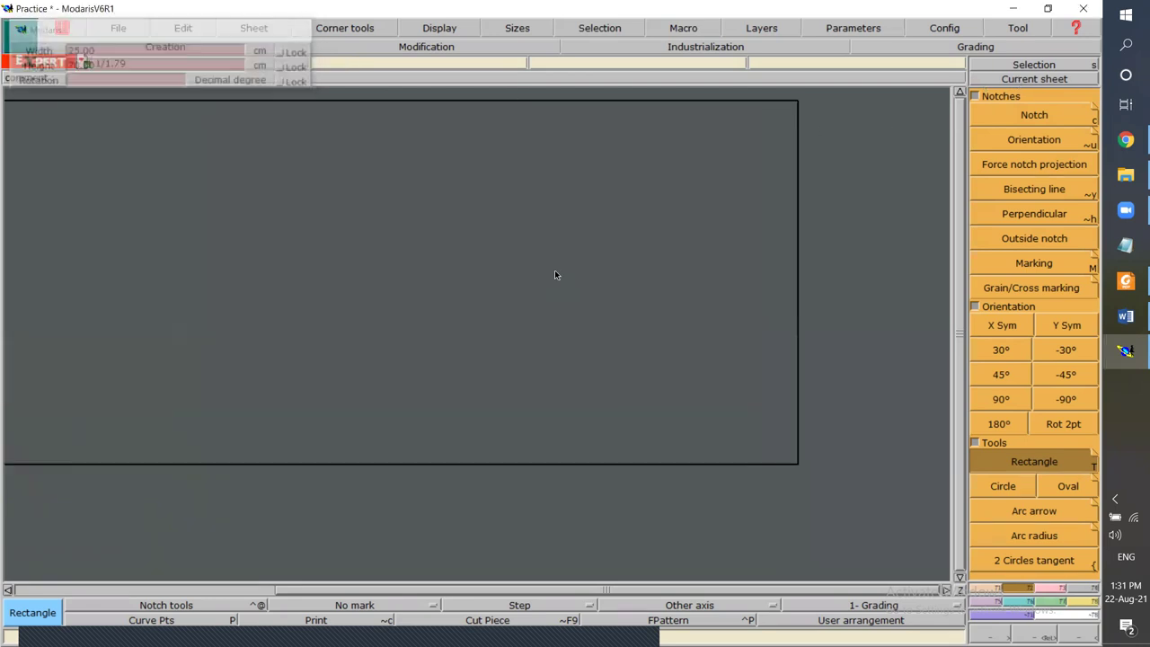
click(556, 228)
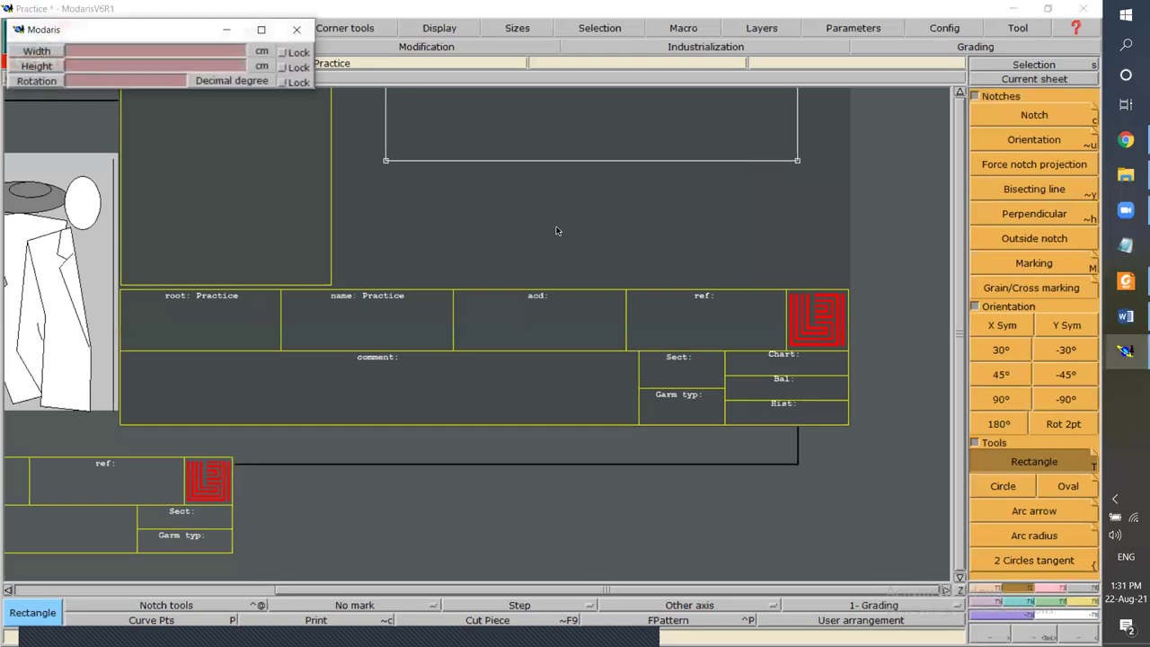
click(581, 243)
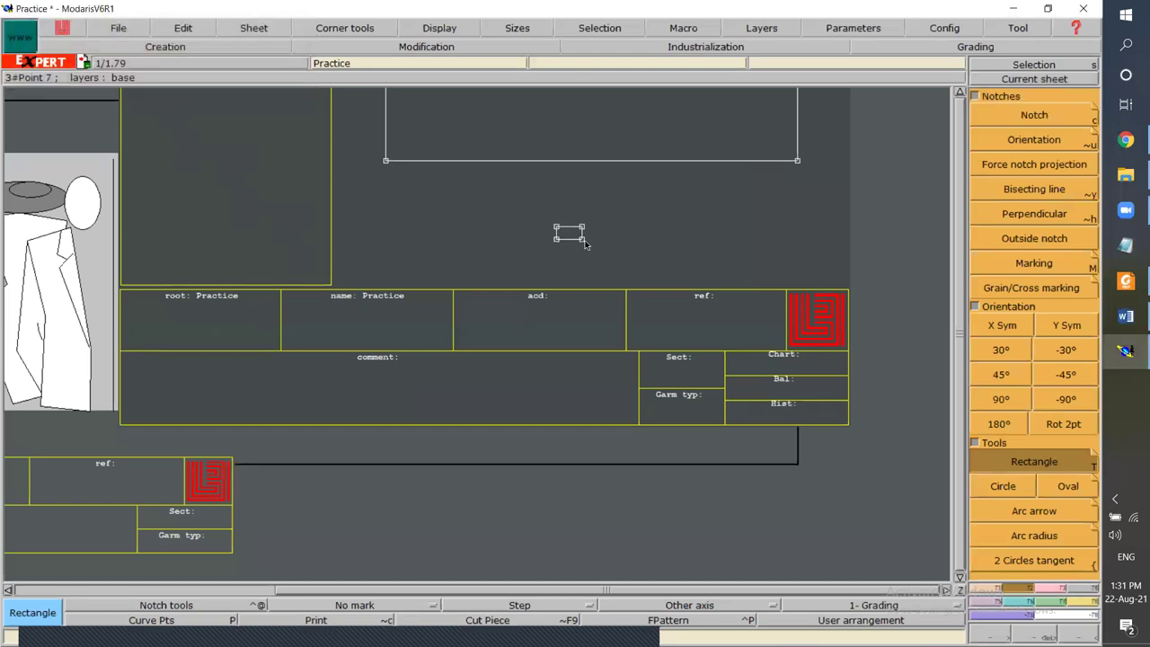
click(1002, 65)
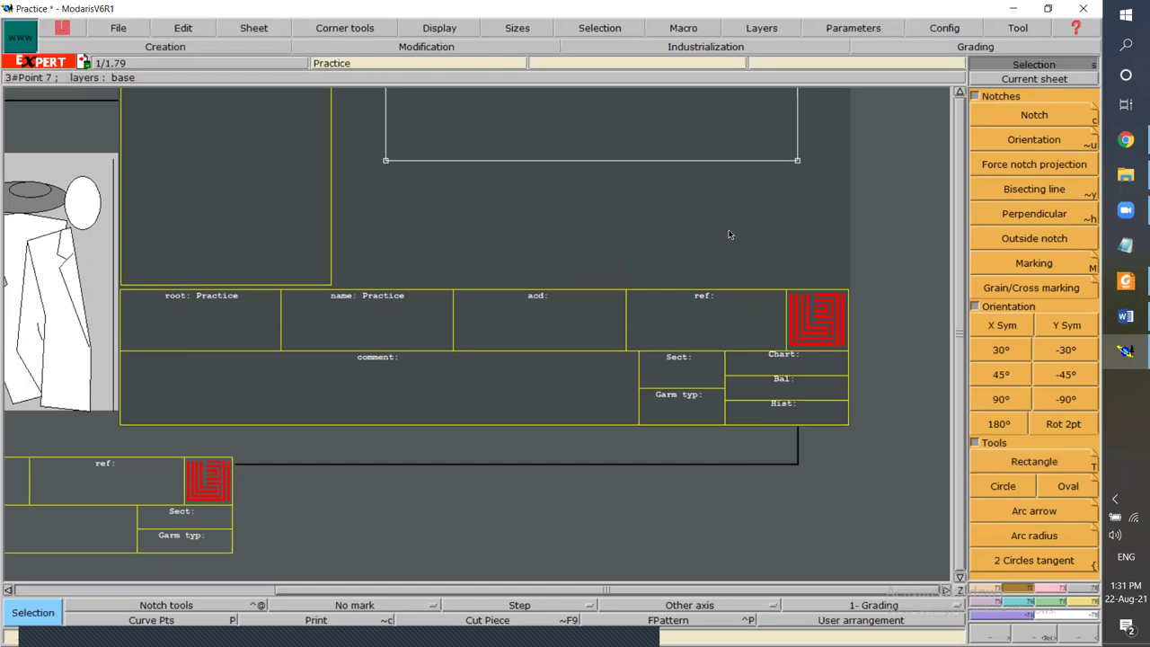
key(Home)
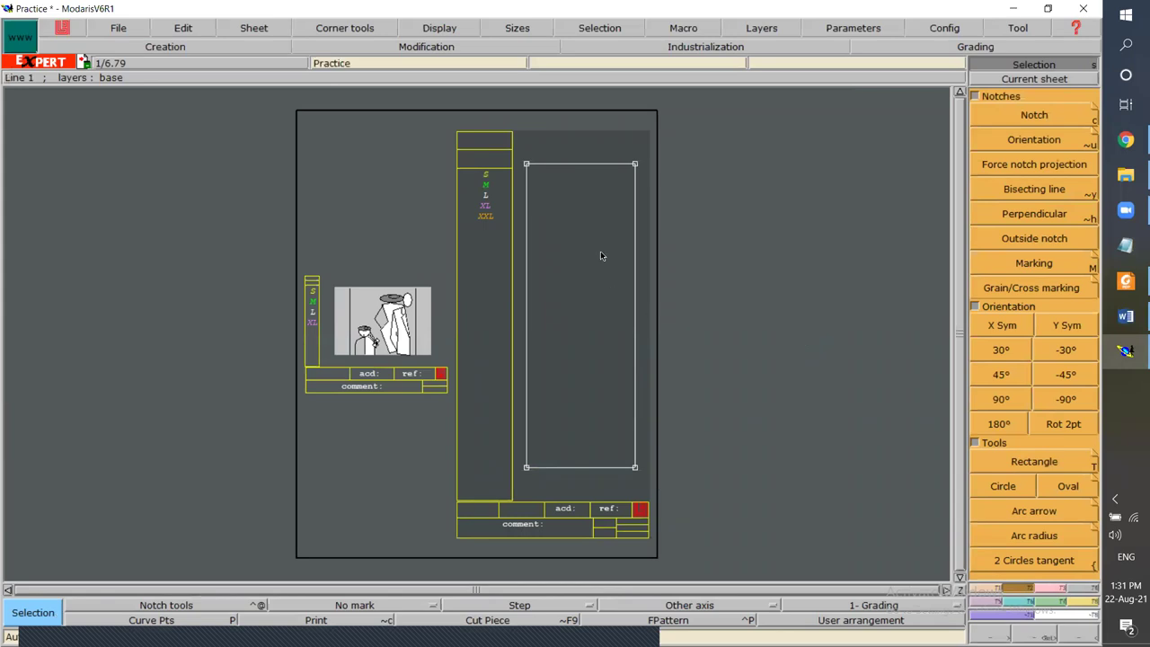
Step: Check the L Shoulder to Shoulder value 43, then add a parallel line 21 cm inside the right edge
click(1128, 316)
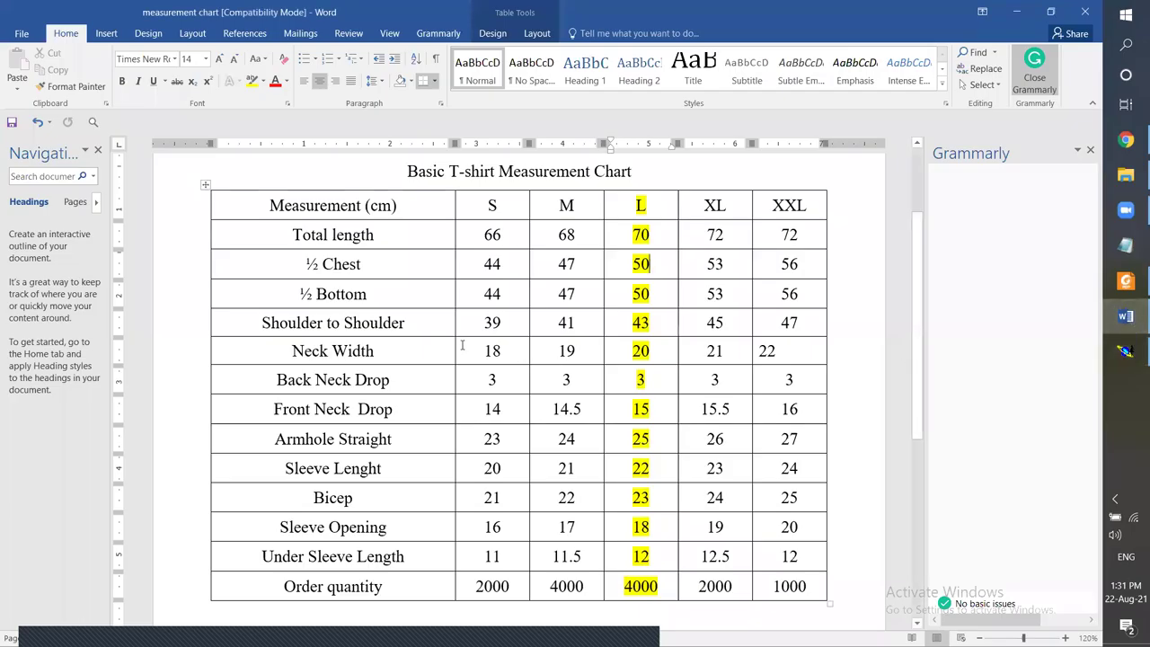
drag(652, 322, 629, 324)
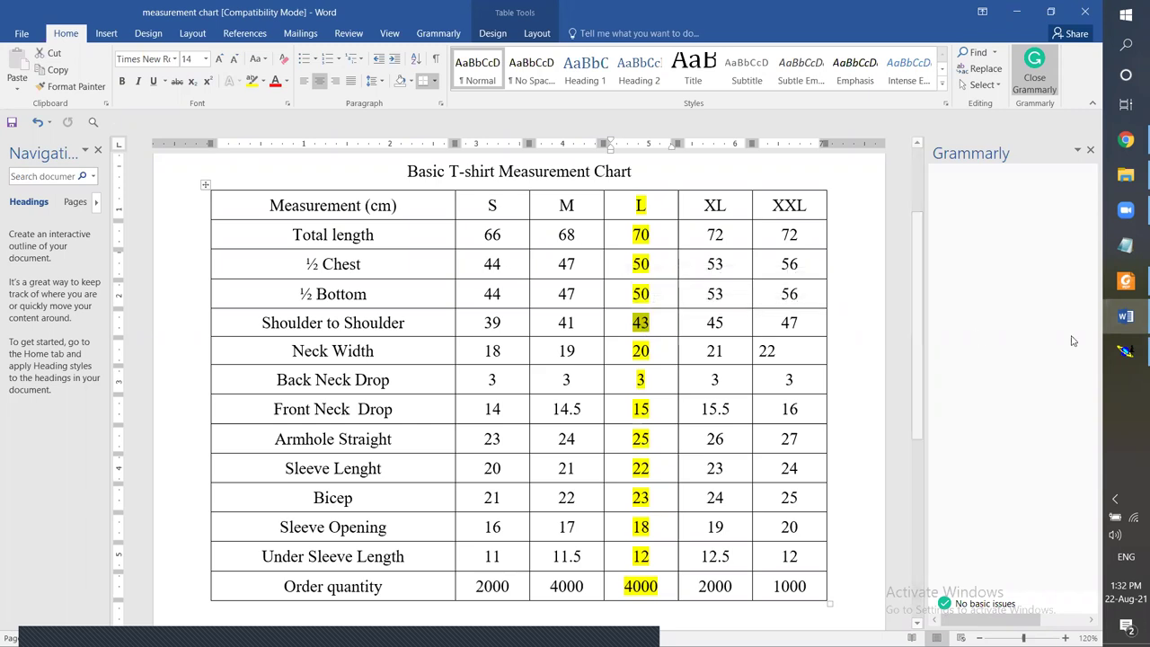
click(1126, 351)
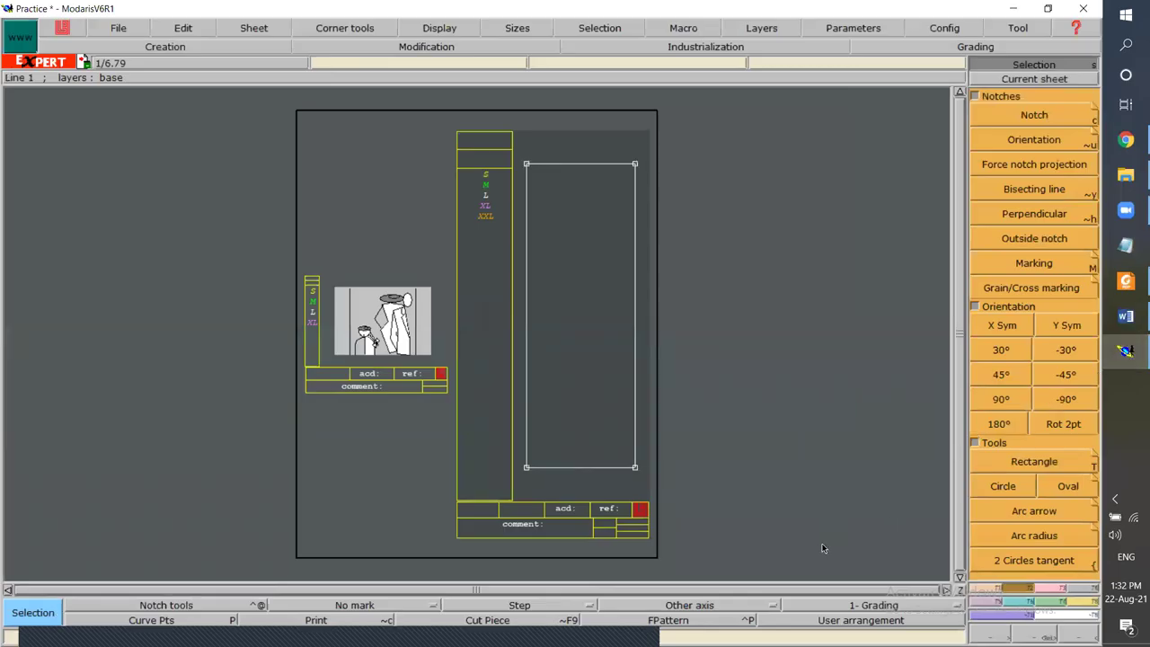
key(F1)
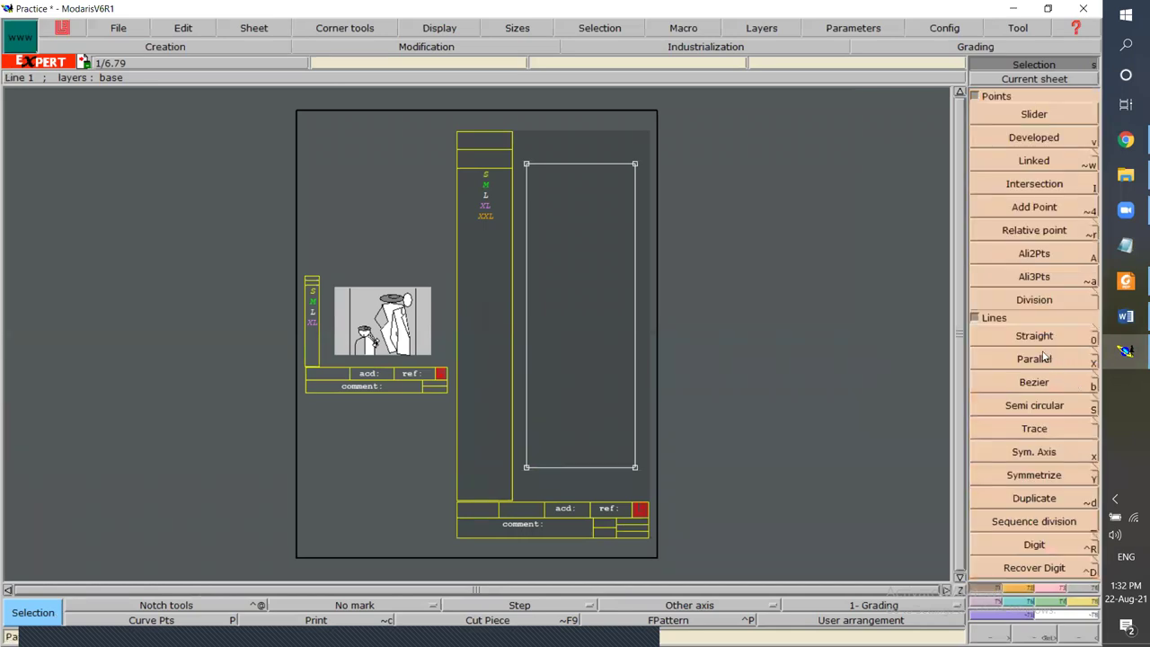
click(1044, 357)
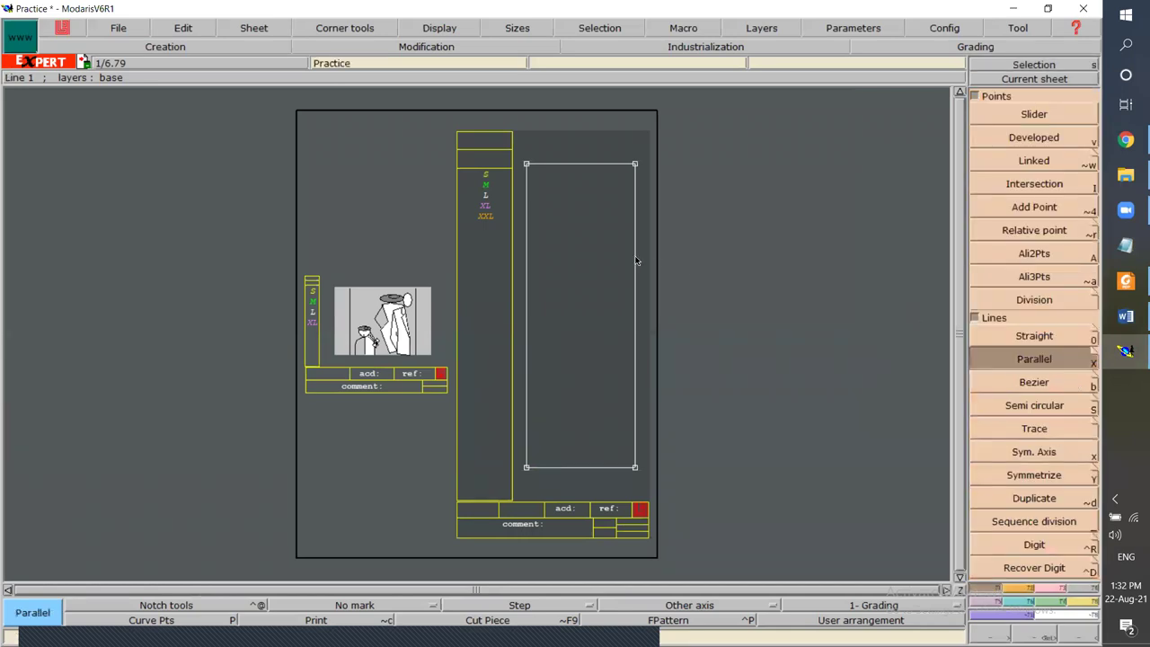
click(636, 261)
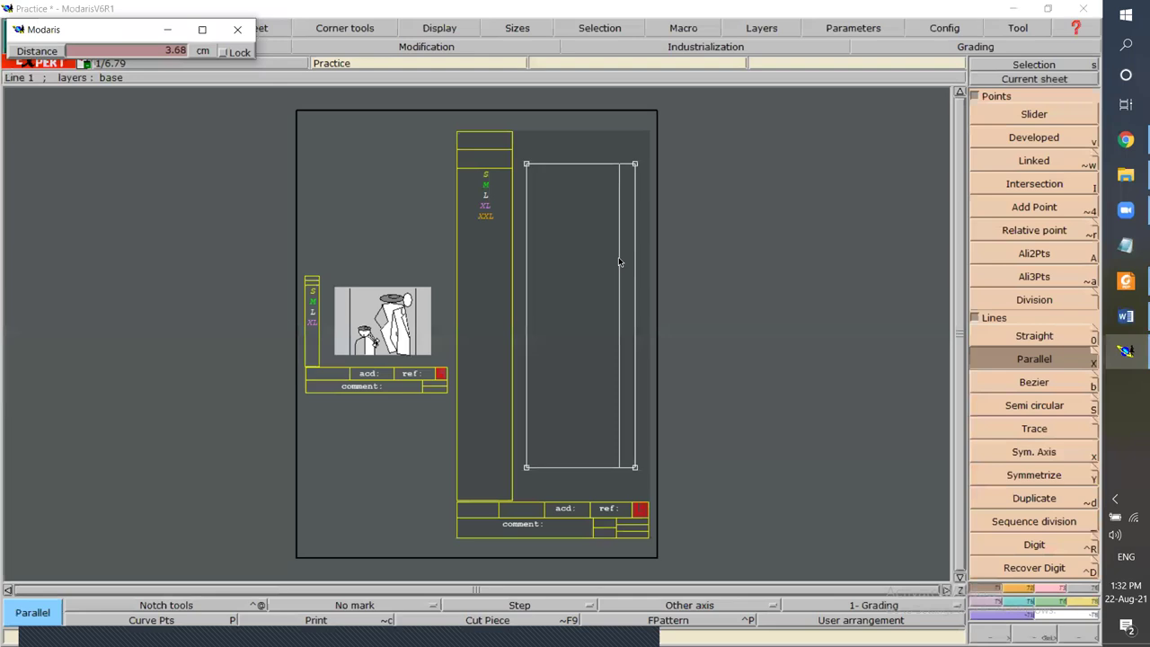
key(BackSpace)
text(21.5)
key(Return)
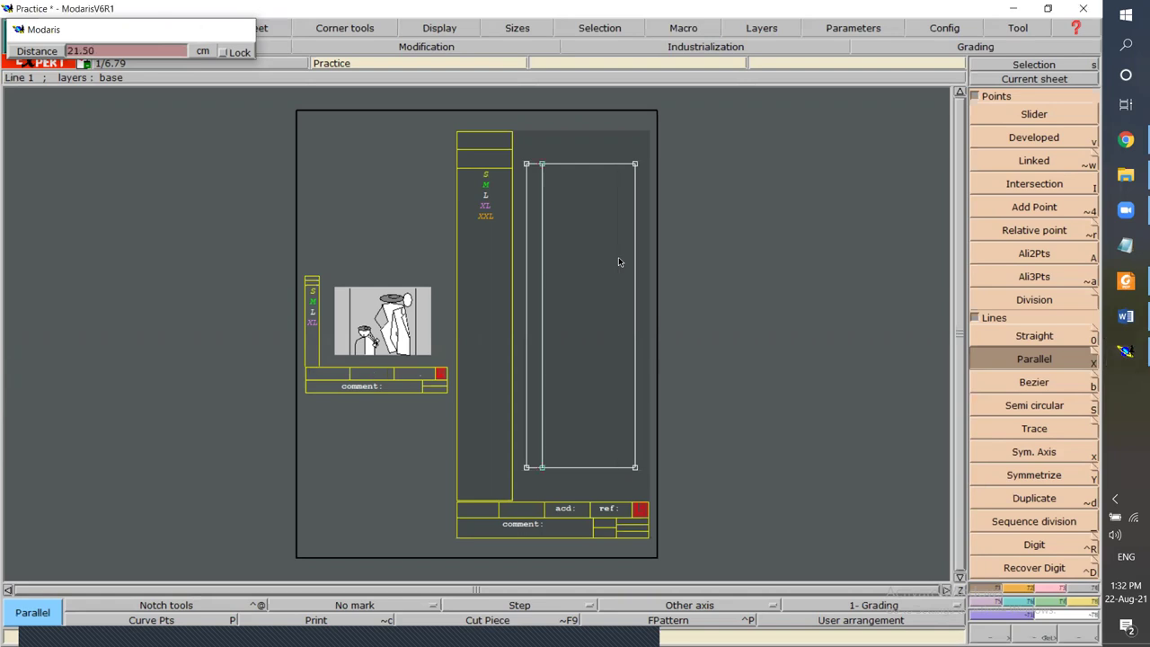
Step: Check the L Neck Width value 20, then add a second parallel 10 cm inside the right edge
click(1128, 320)
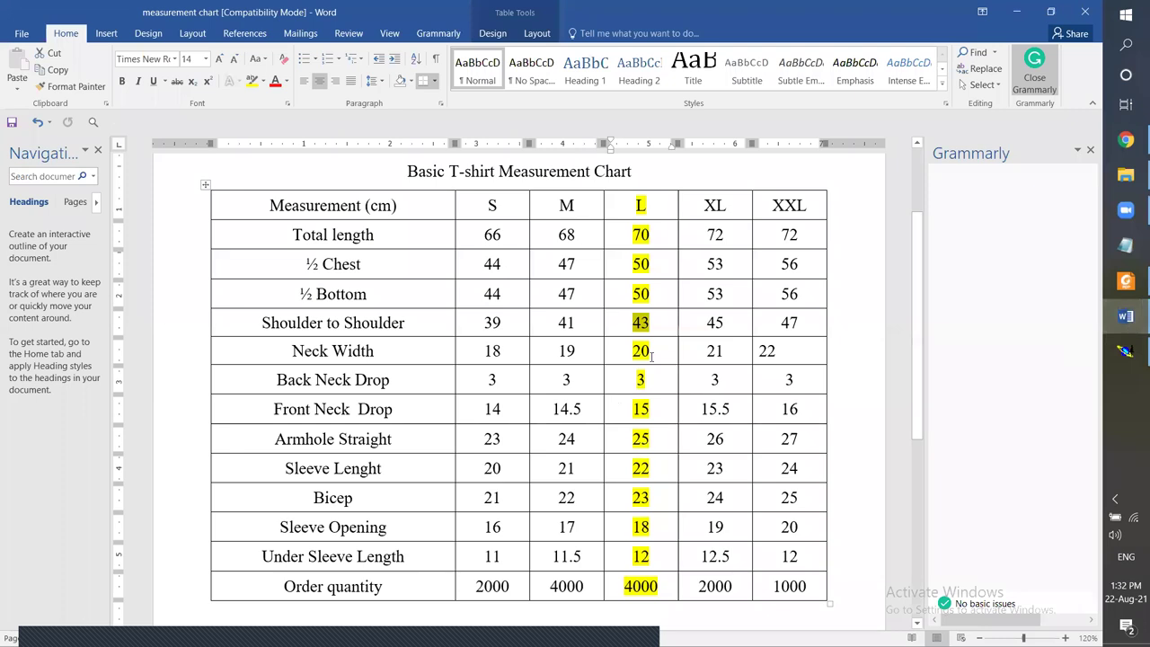
drag(656, 354, 631, 352)
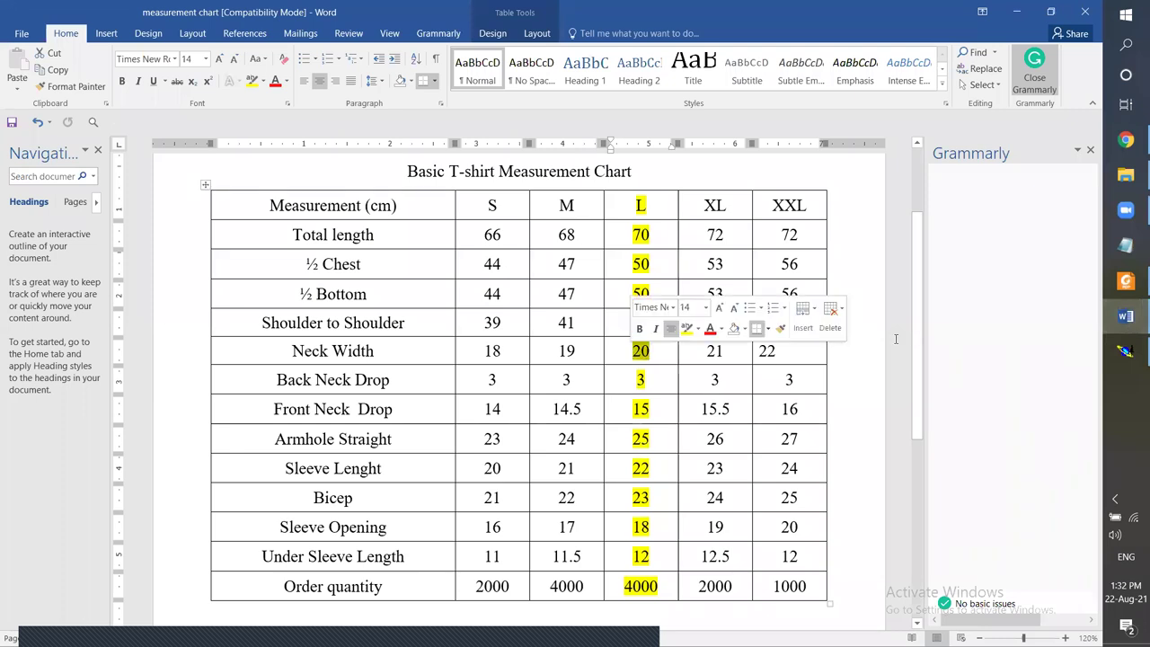
click(1125, 351)
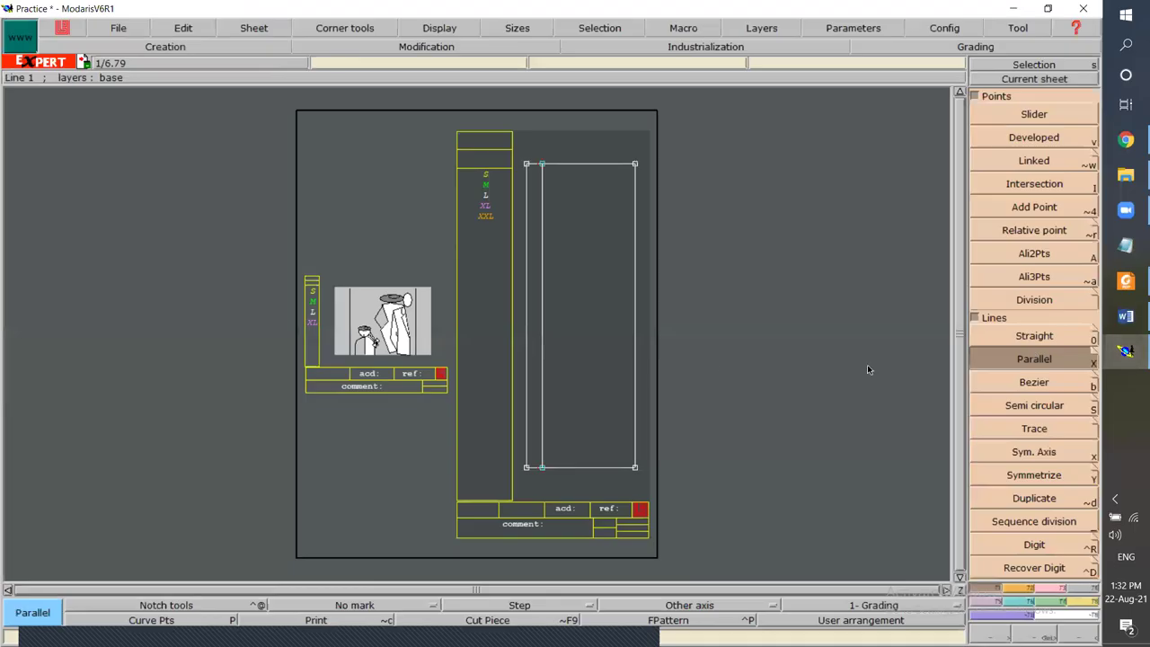
click(635, 360)
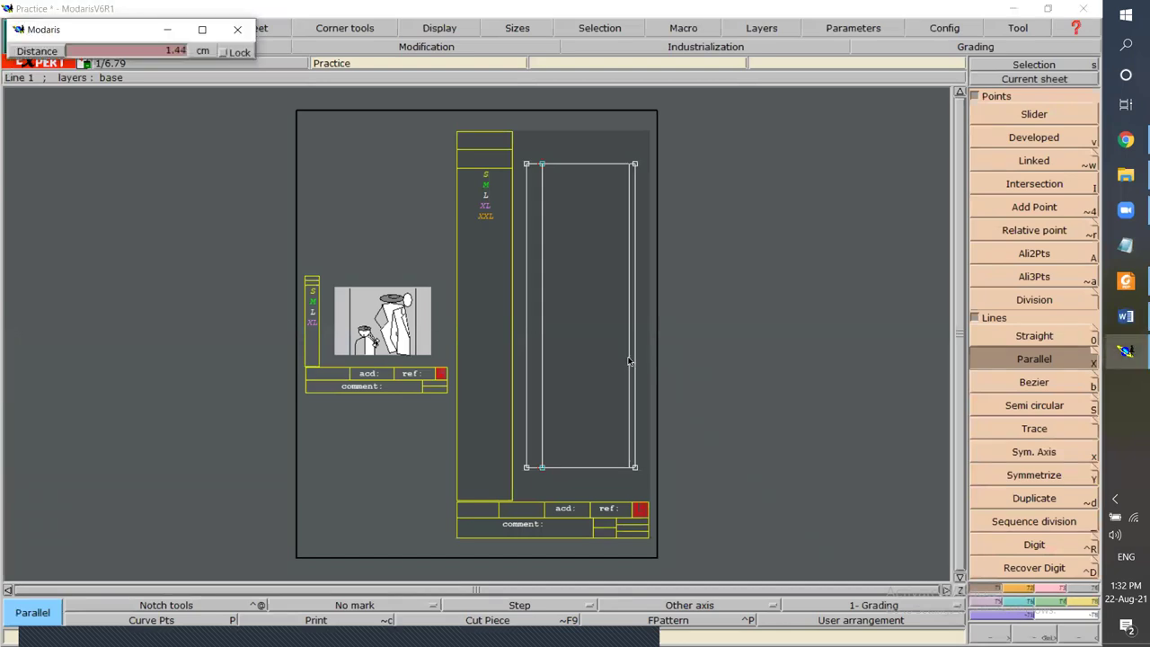
text(10)
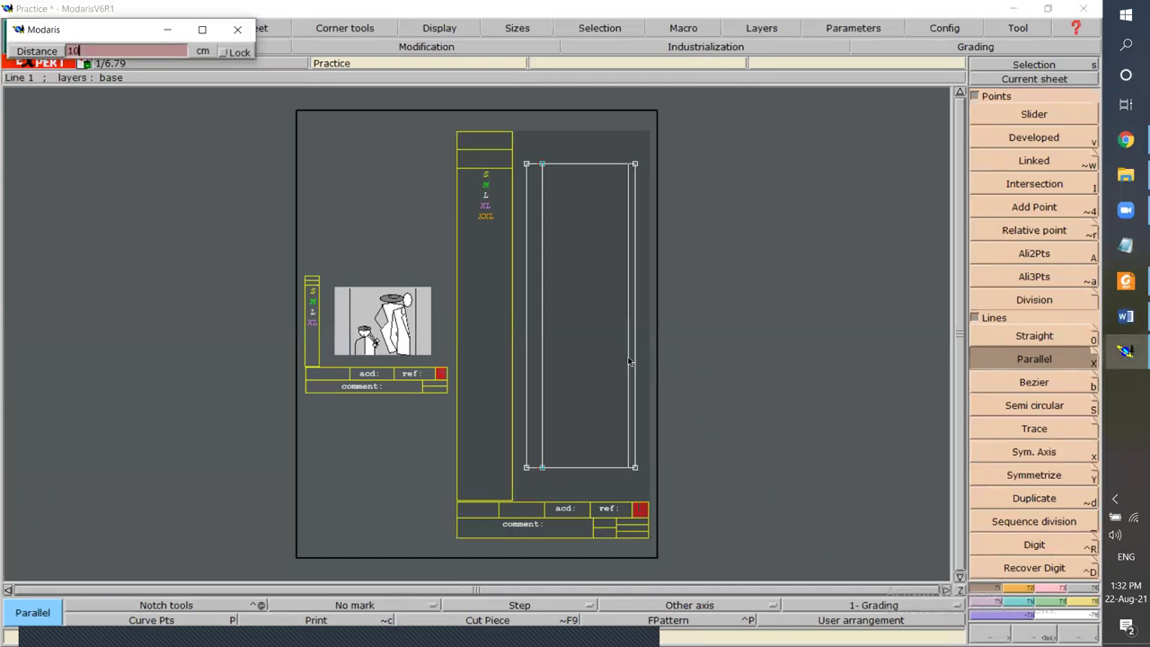
key(Return)
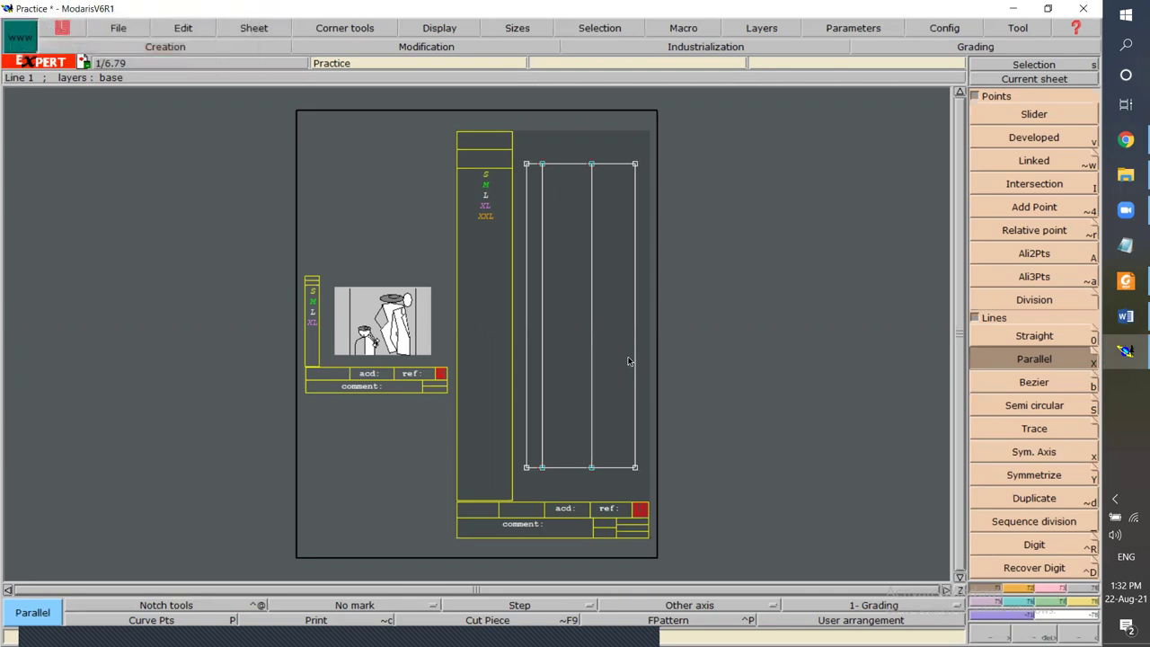
key(Escape)
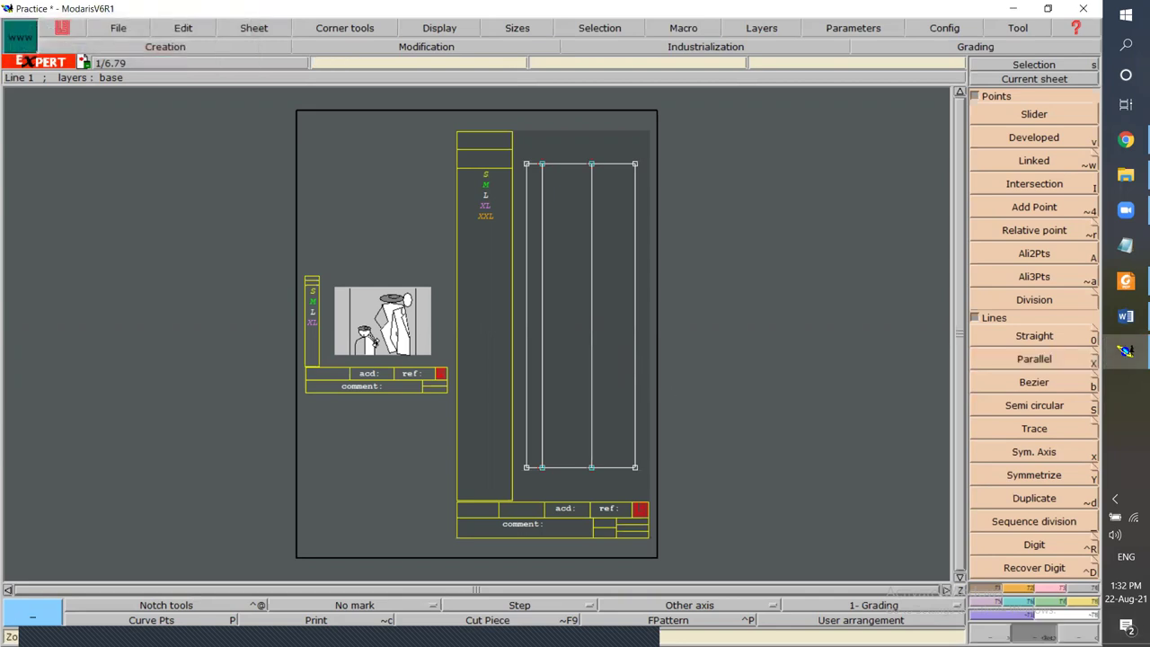
drag(455, 133, 727, 363)
Step: Add a horizontal parallel line 10 cm below the rectangle's top edge
click(1128, 351)
mouse_move(627, 378)
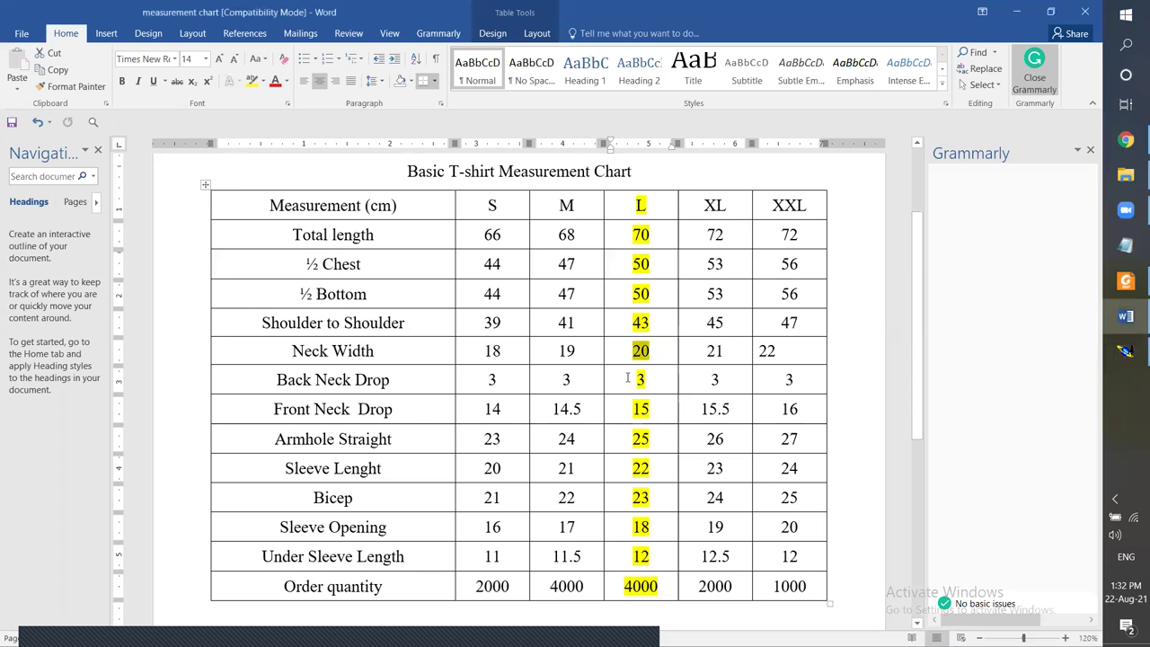
click(1126, 352)
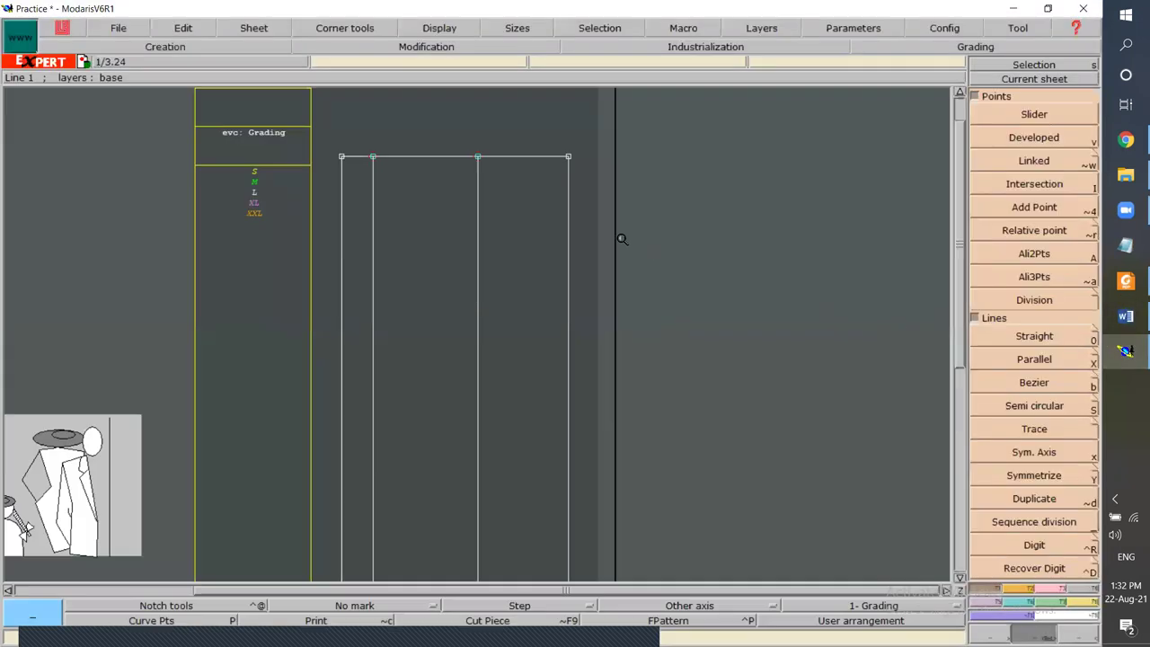
click(1043, 359)
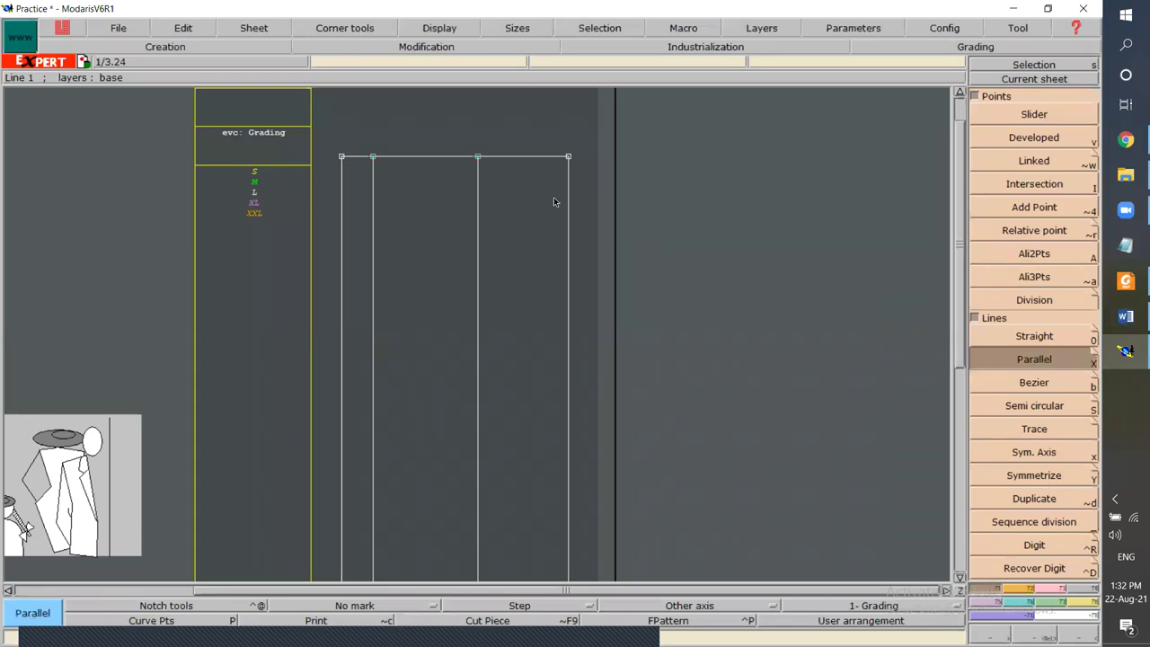
click(450, 160)
text(10.00)
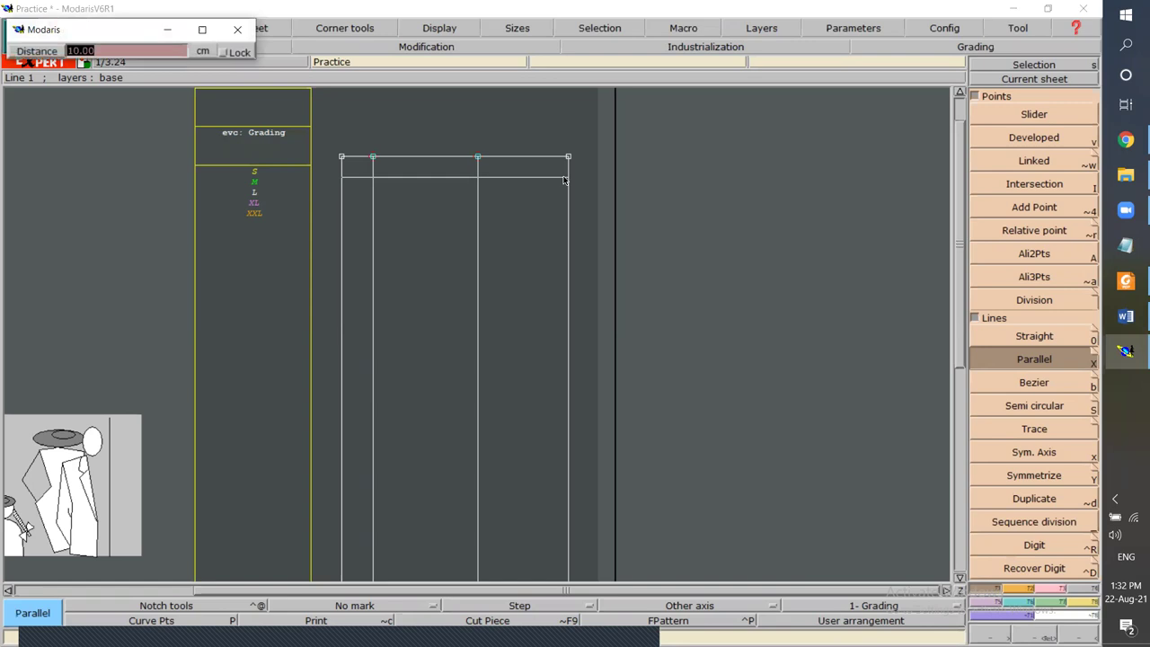
key(Return)
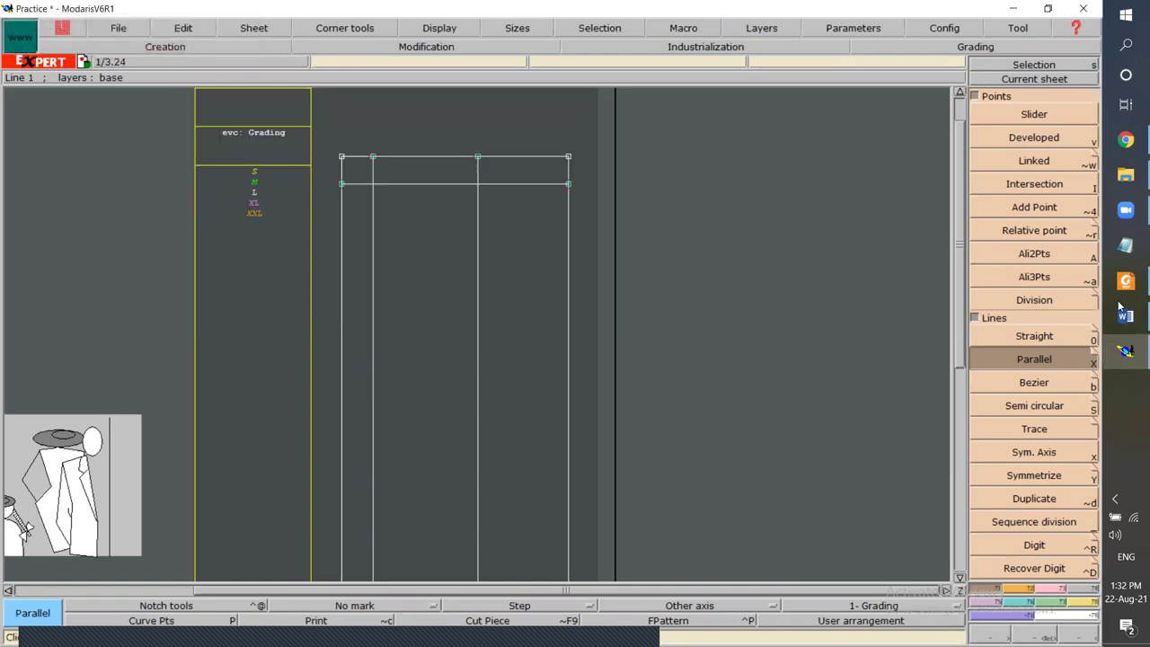
Step: Check the L Front Neck Drop value 15, then offset the top line by 12 cm
click(1126, 315)
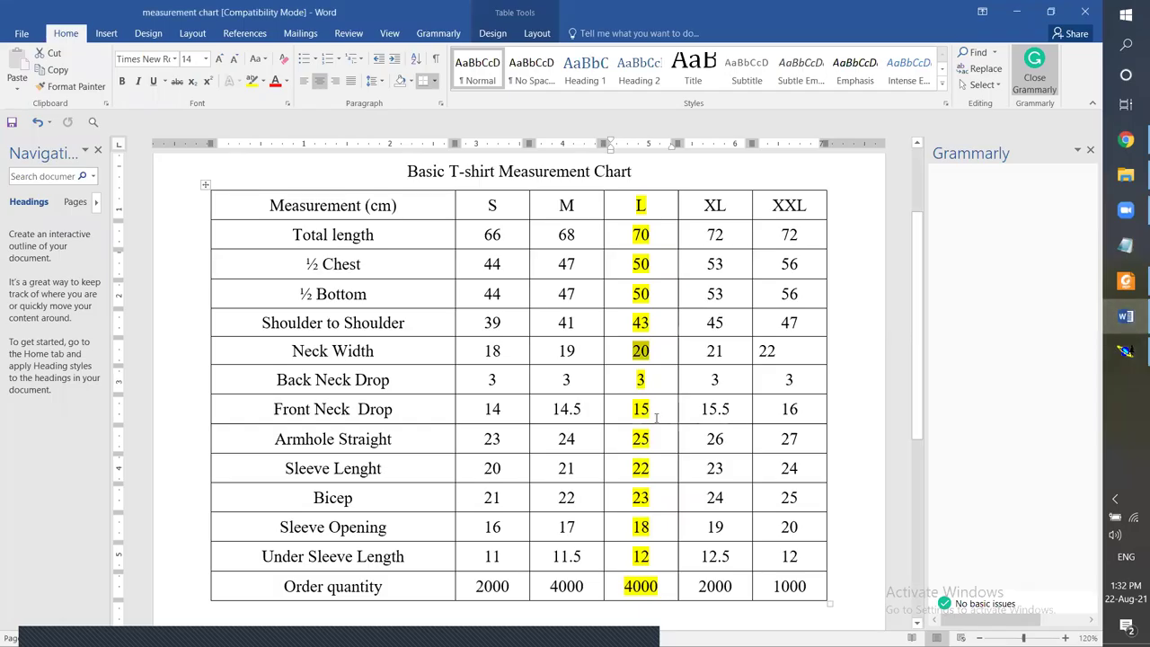
drag(656, 410, 628, 416)
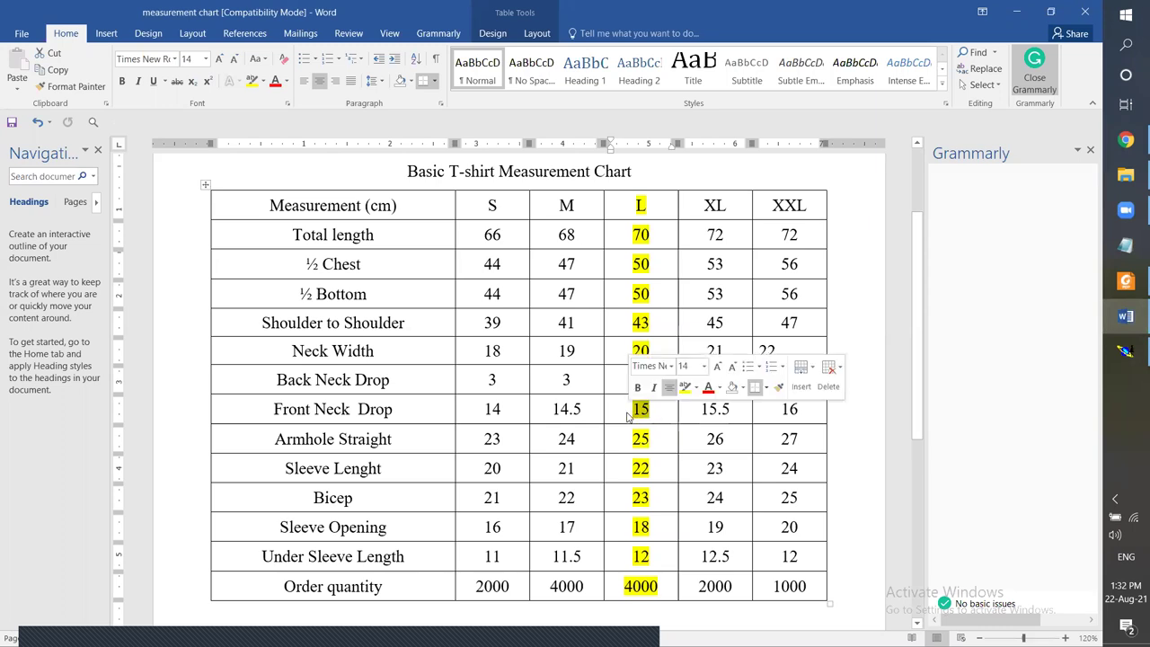
click(1126, 350)
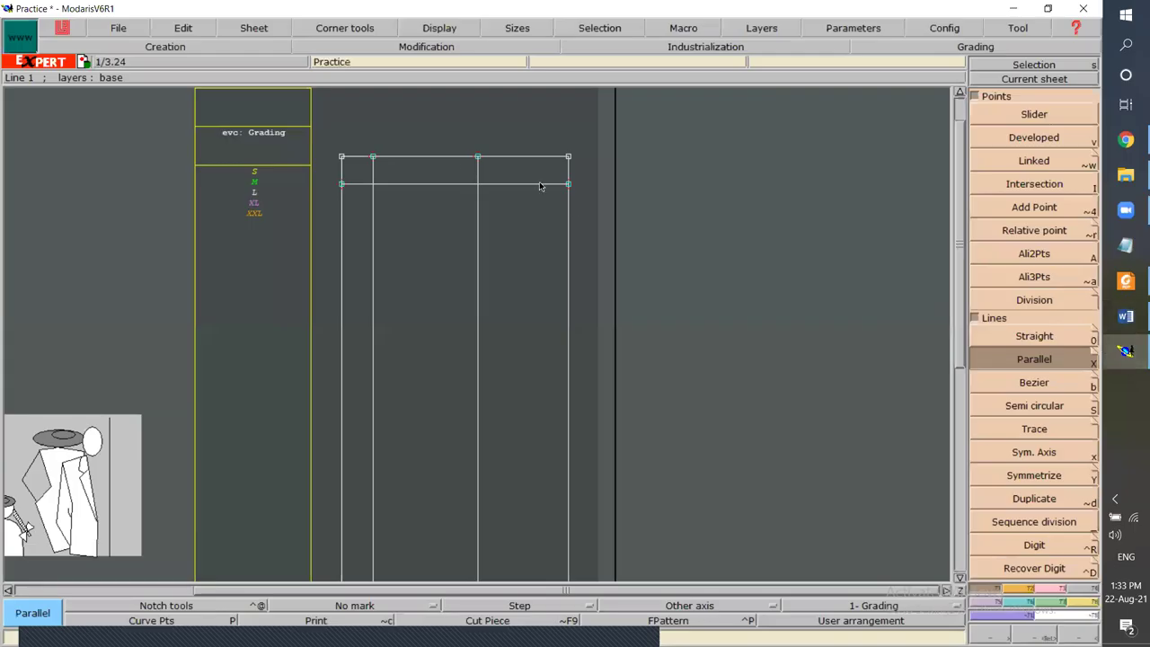
click(451, 160)
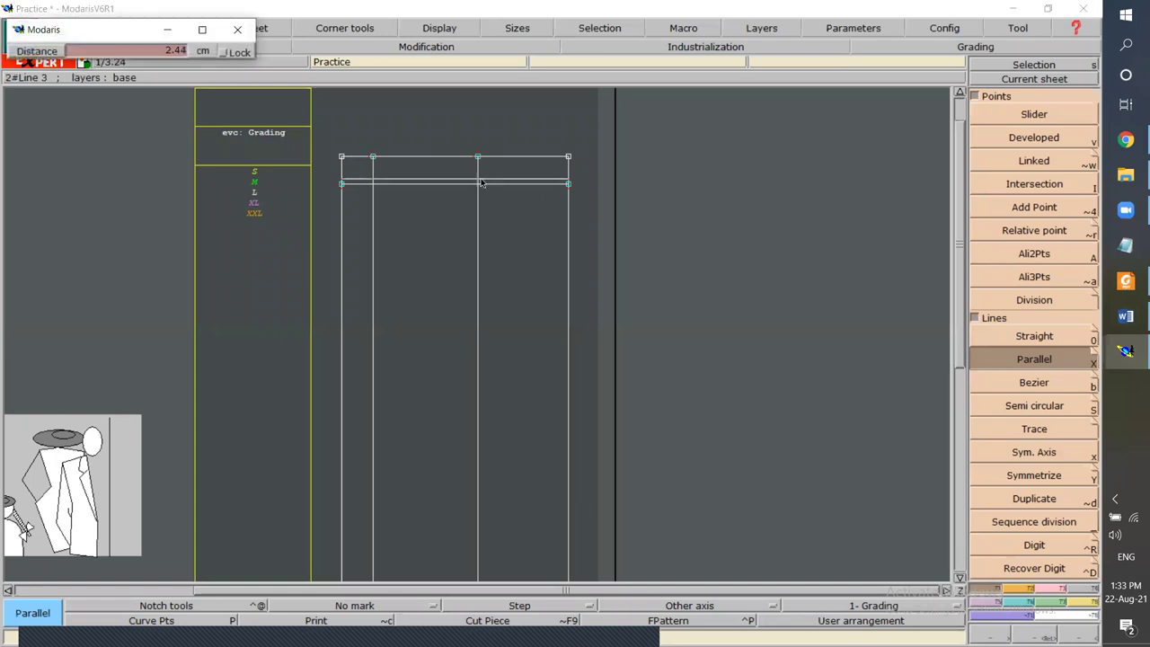
text(12)
key(Return)
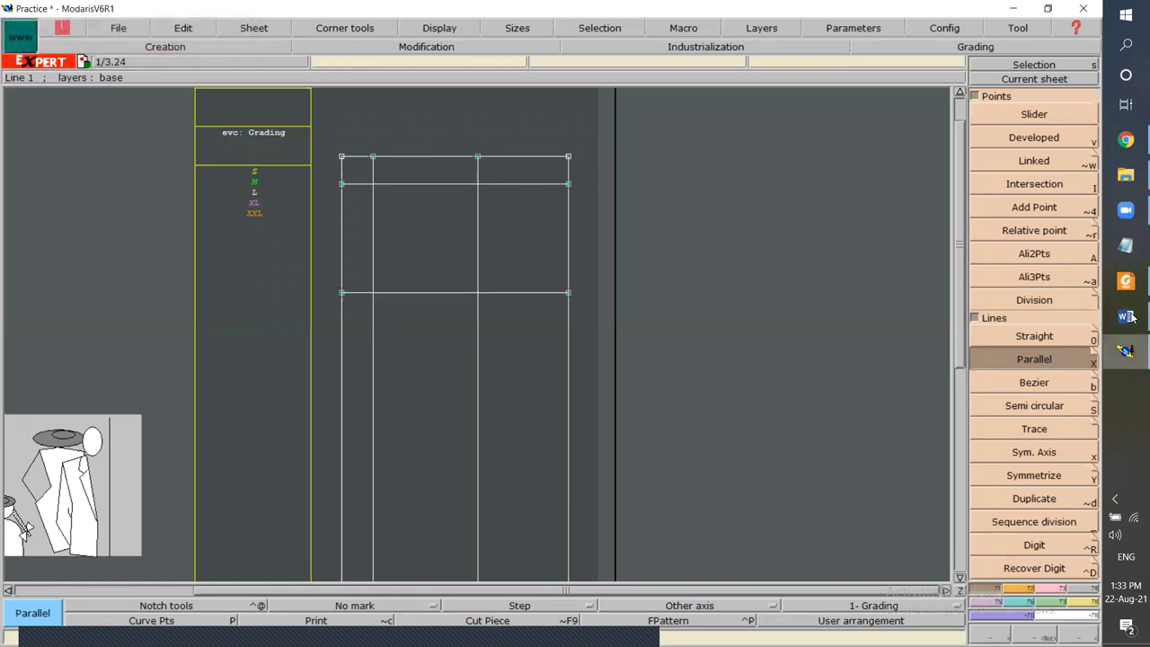
Step: Create an intersection point where the inner vertical meets the second horizontal line
click(1125, 317)
click(1124, 319)
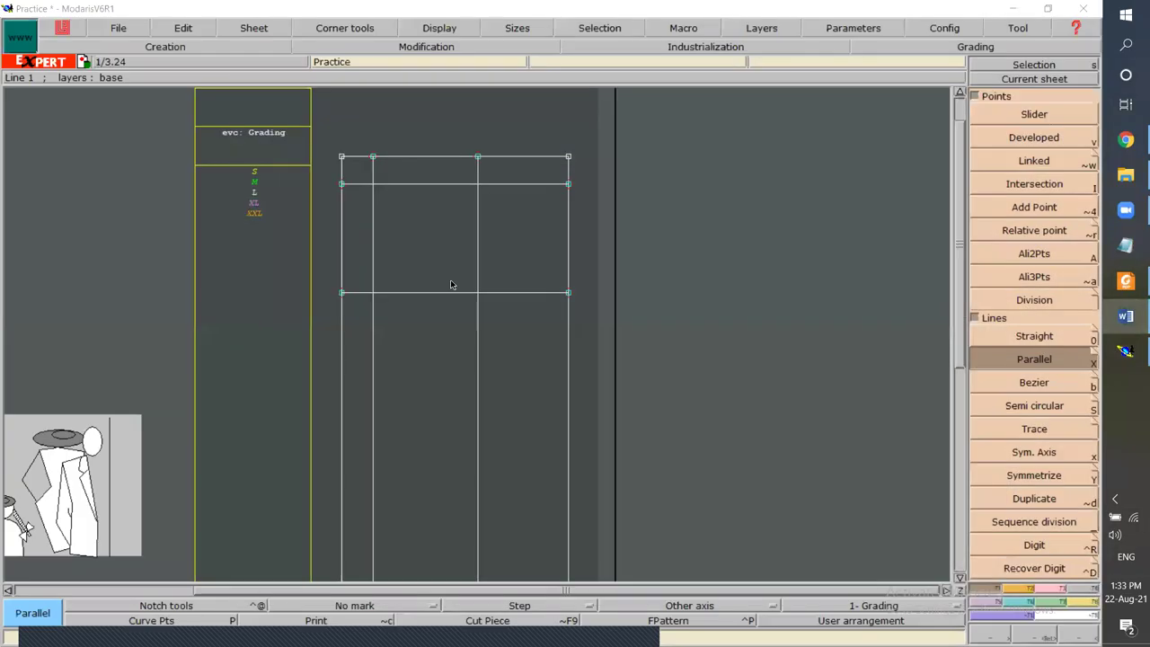
click(1043, 189)
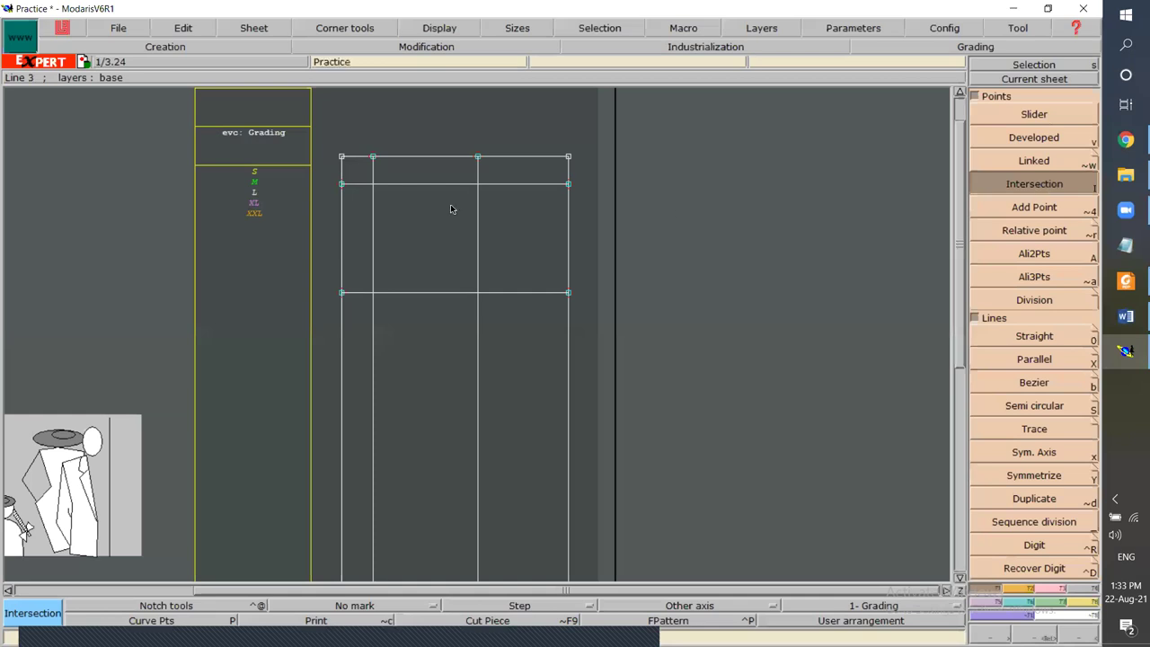
click(373, 185)
Step: Check the L armhole straight value 25, then add a horizontal parallel 25 cm below
click(1128, 316)
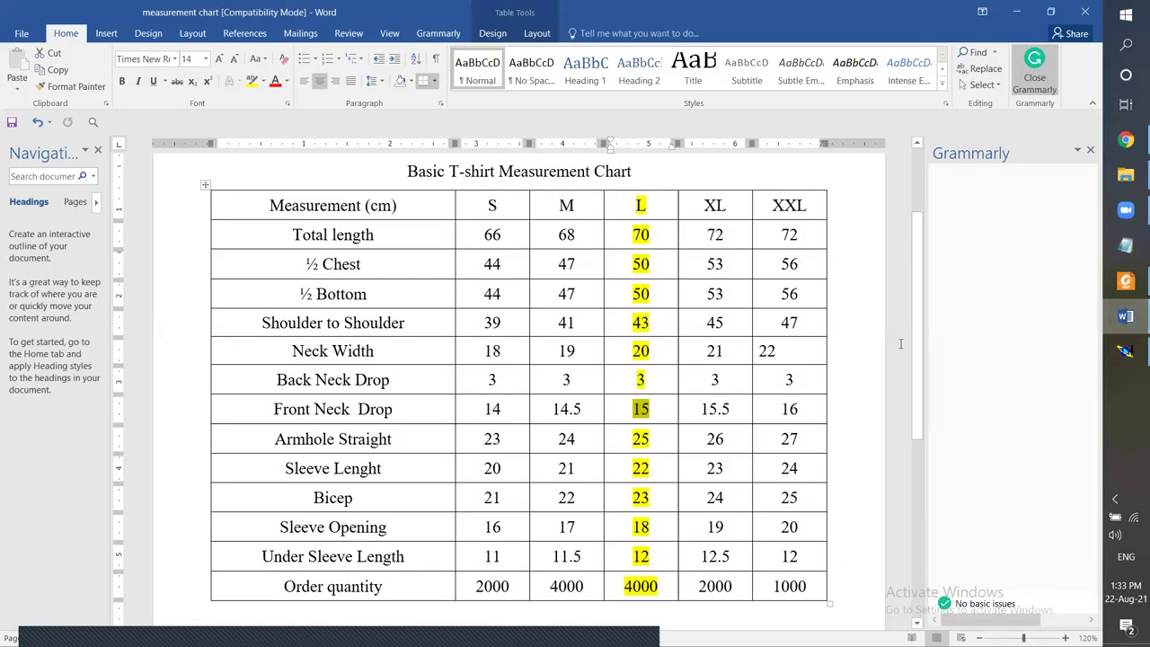
double_click(636, 439)
click(1130, 352)
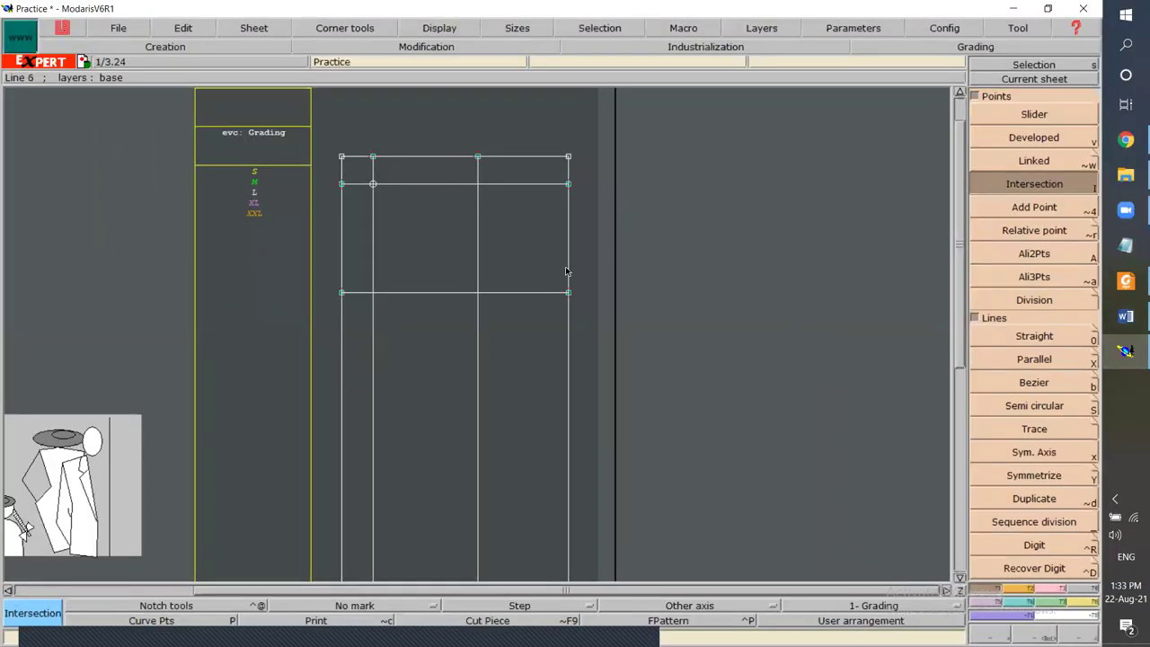
click(1034, 360)
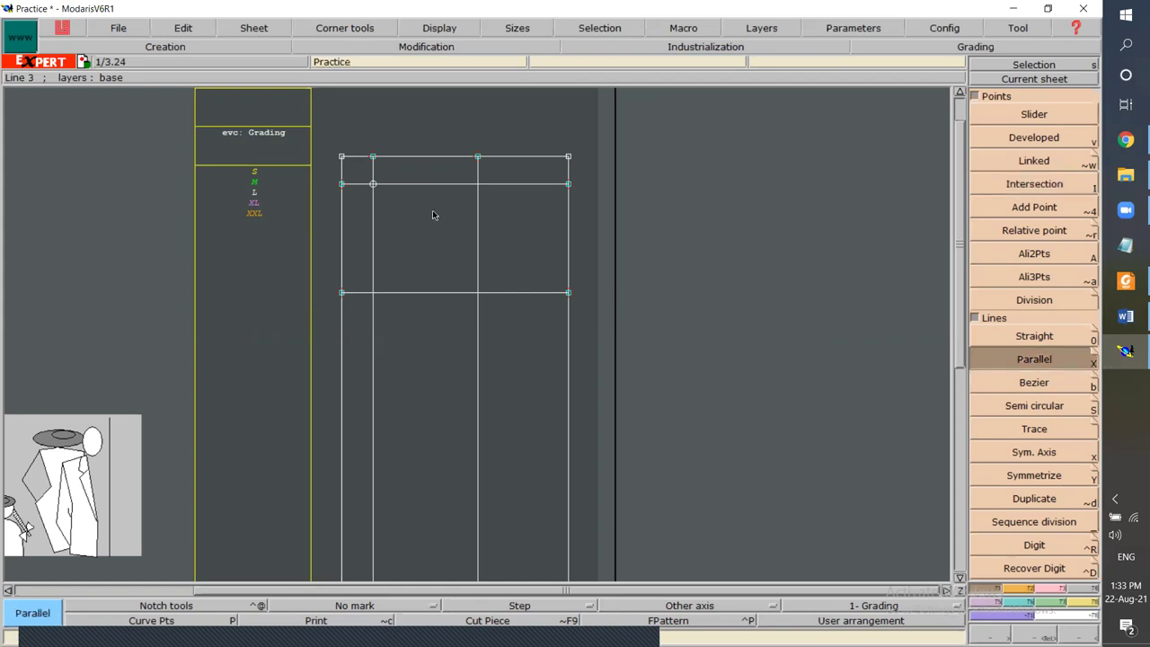
click(438, 186)
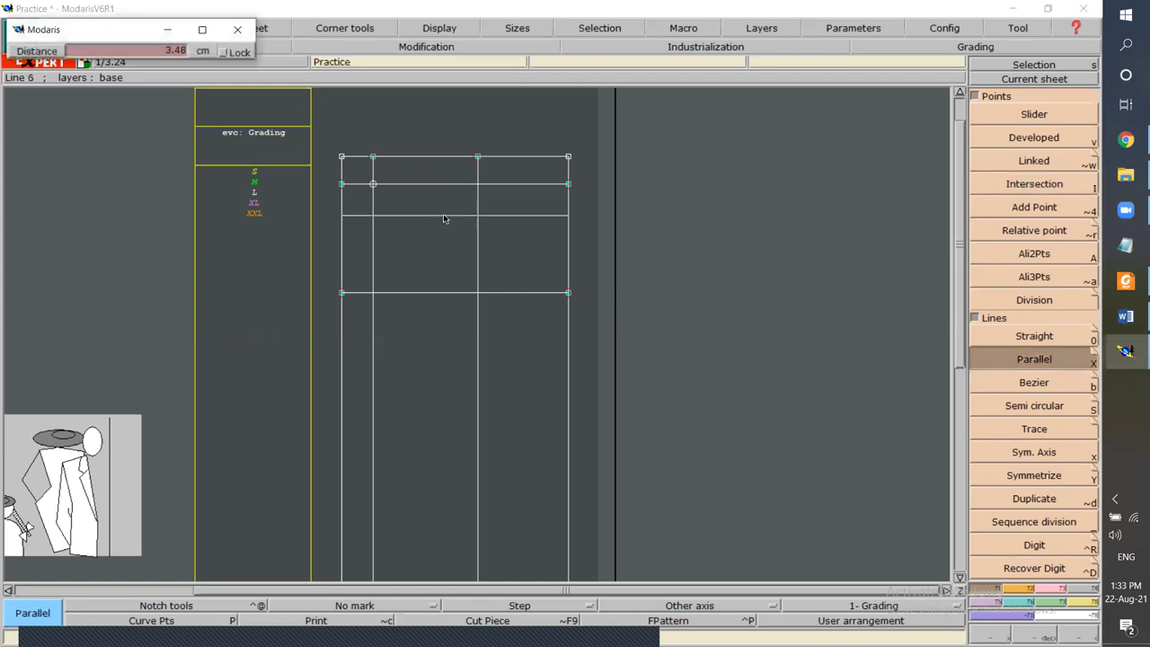
text(5)
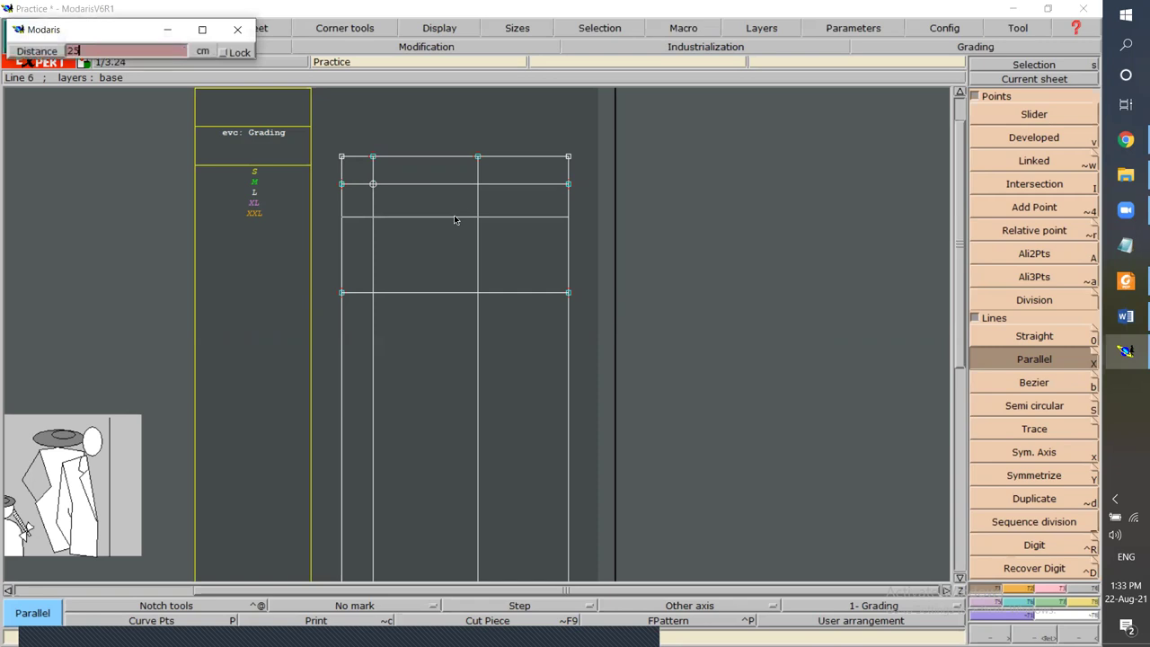
key(Return)
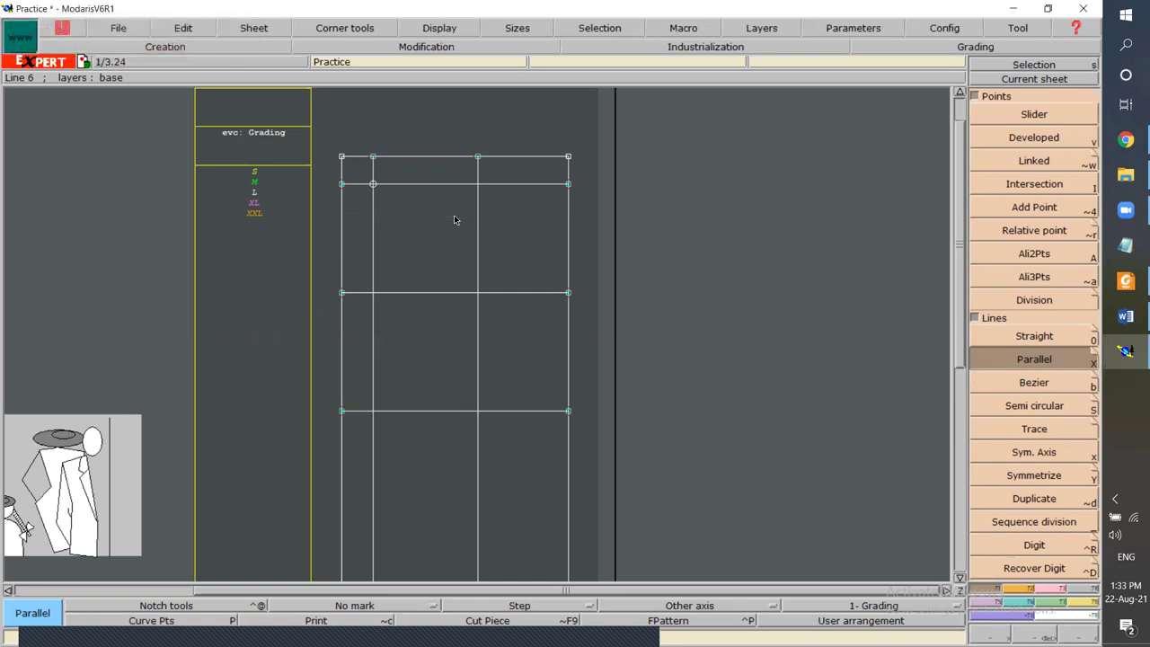
Step: Draw a straight line from the intersection point up to the top point
click(1045, 338)
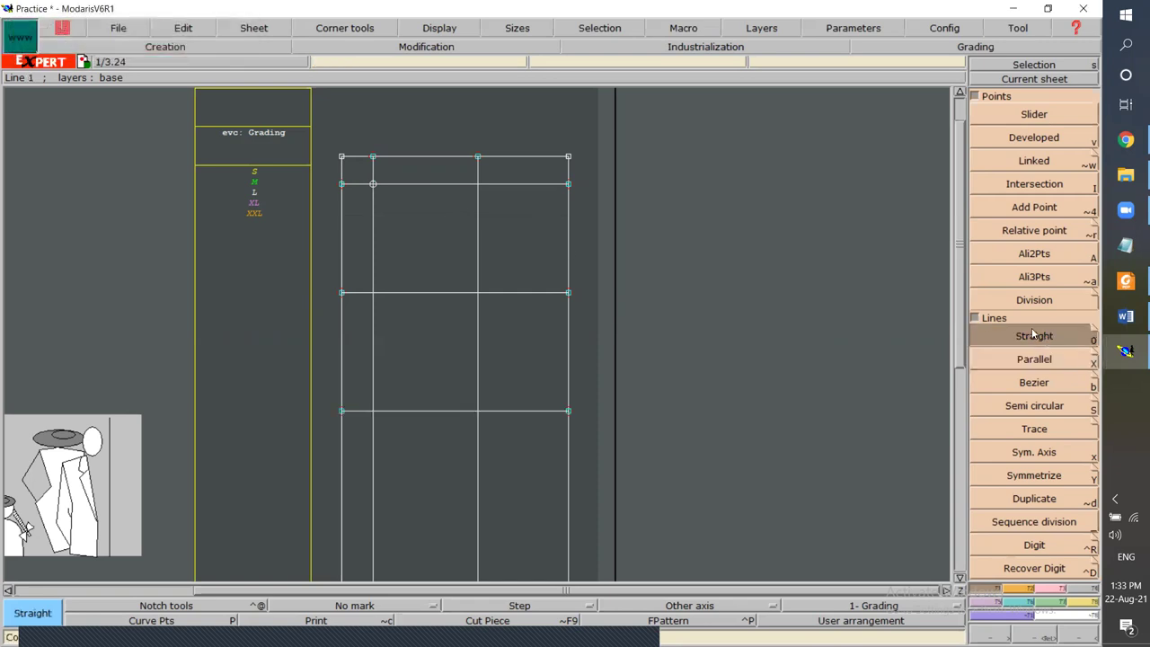
click(377, 185)
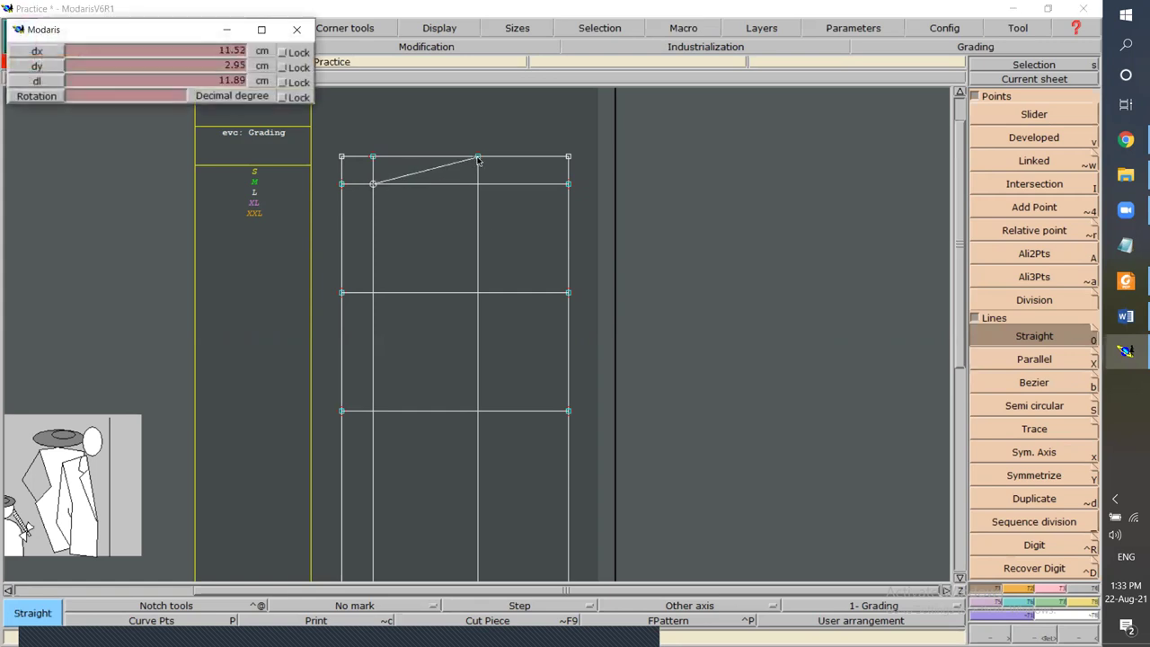
click(477, 158)
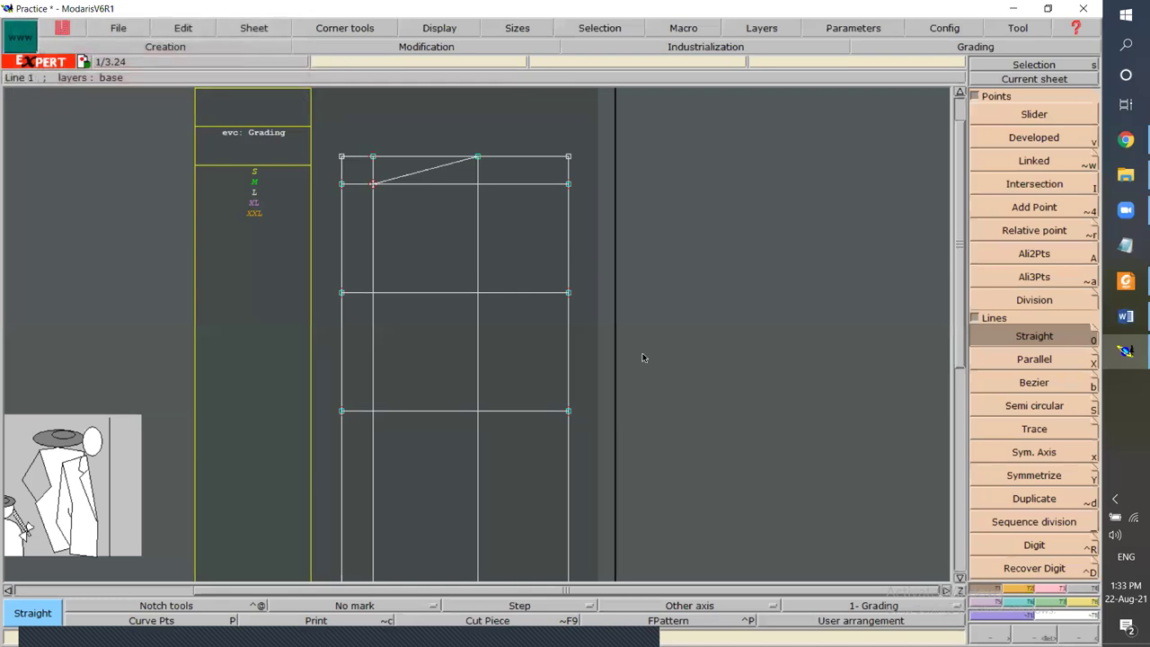
Step: Draw Bezier lines from the top point to the right and right-middle points, and from the intersection to the lower-left point
click(1025, 385)
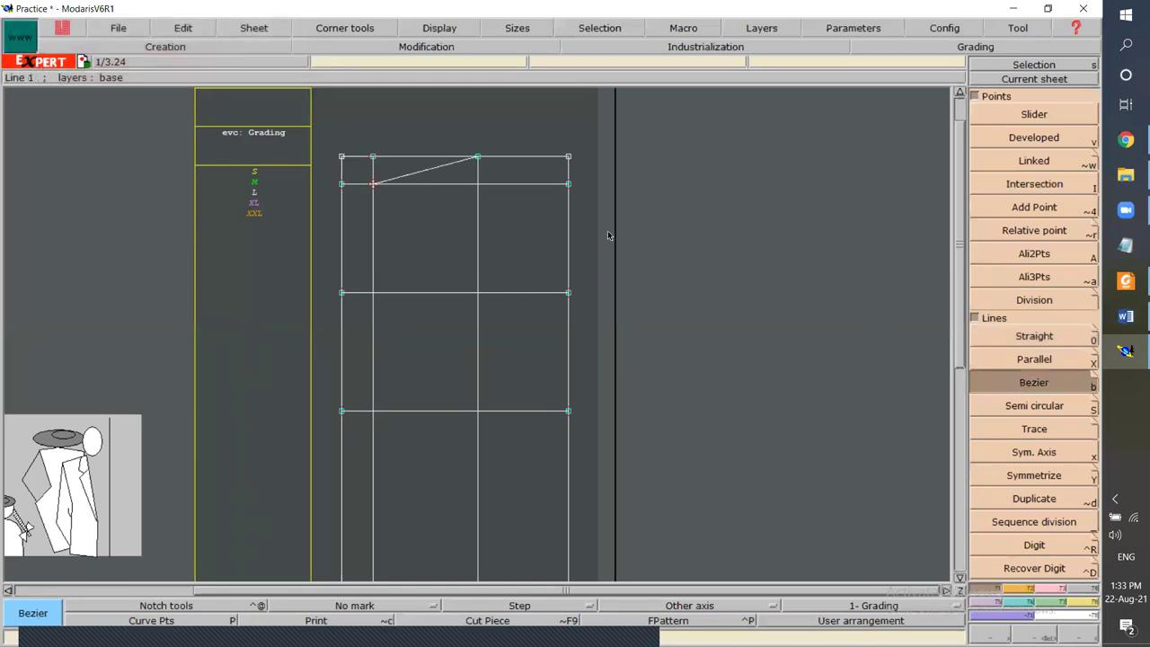
click(477, 158)
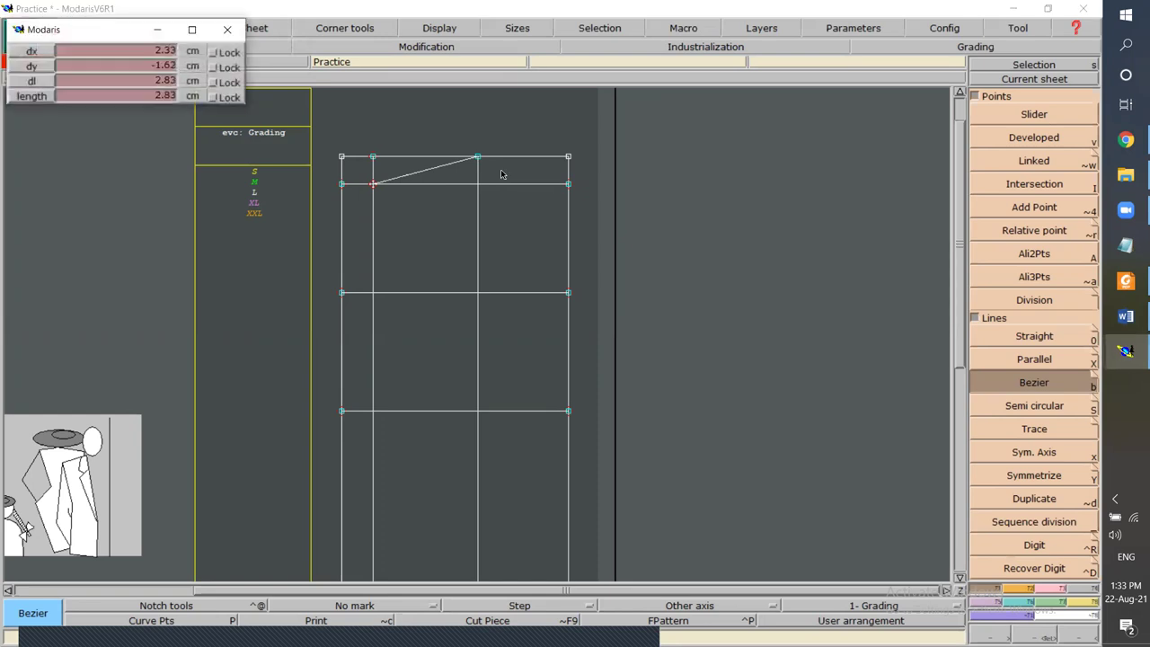
click(569, 184)
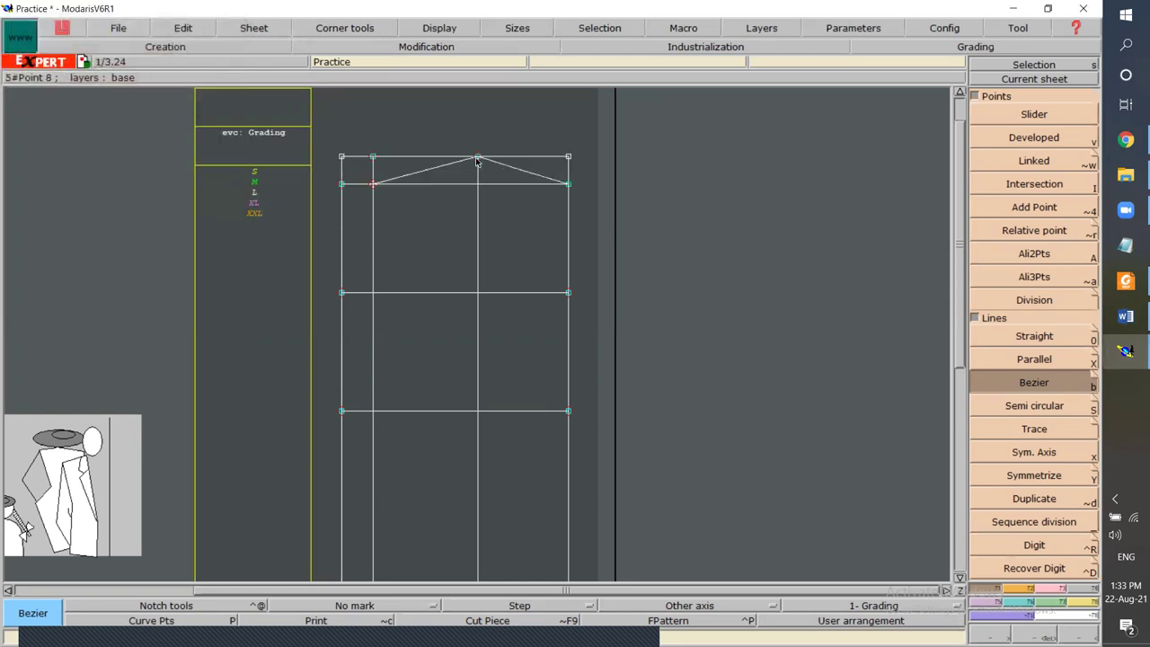
click(478, 158)
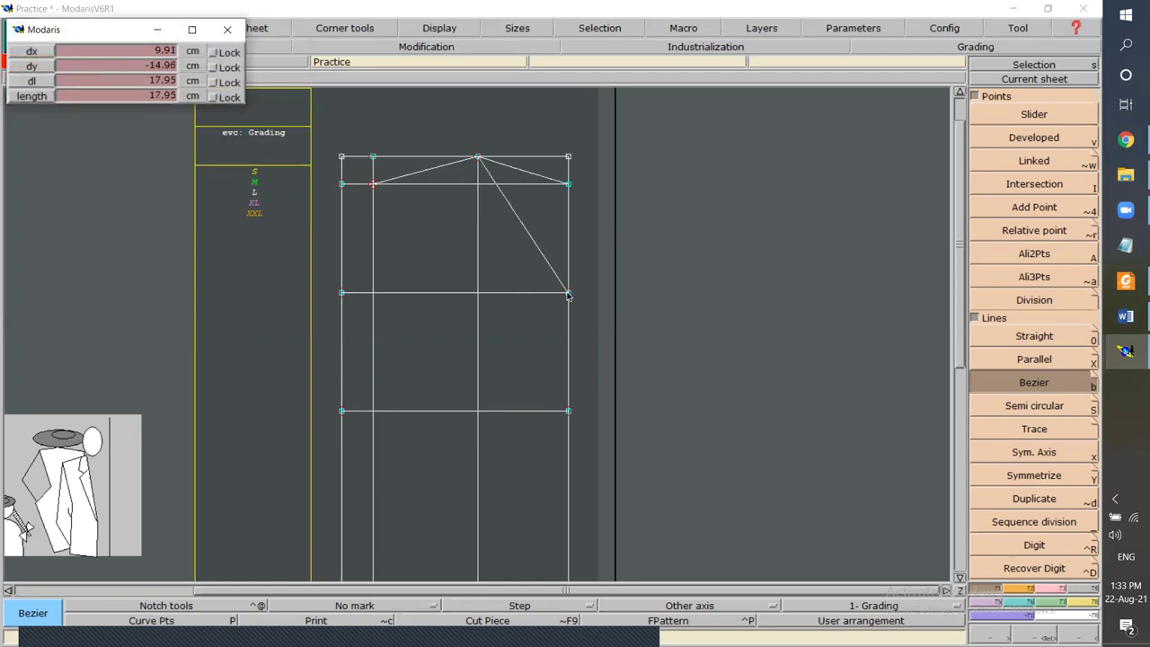
click(568, 293)
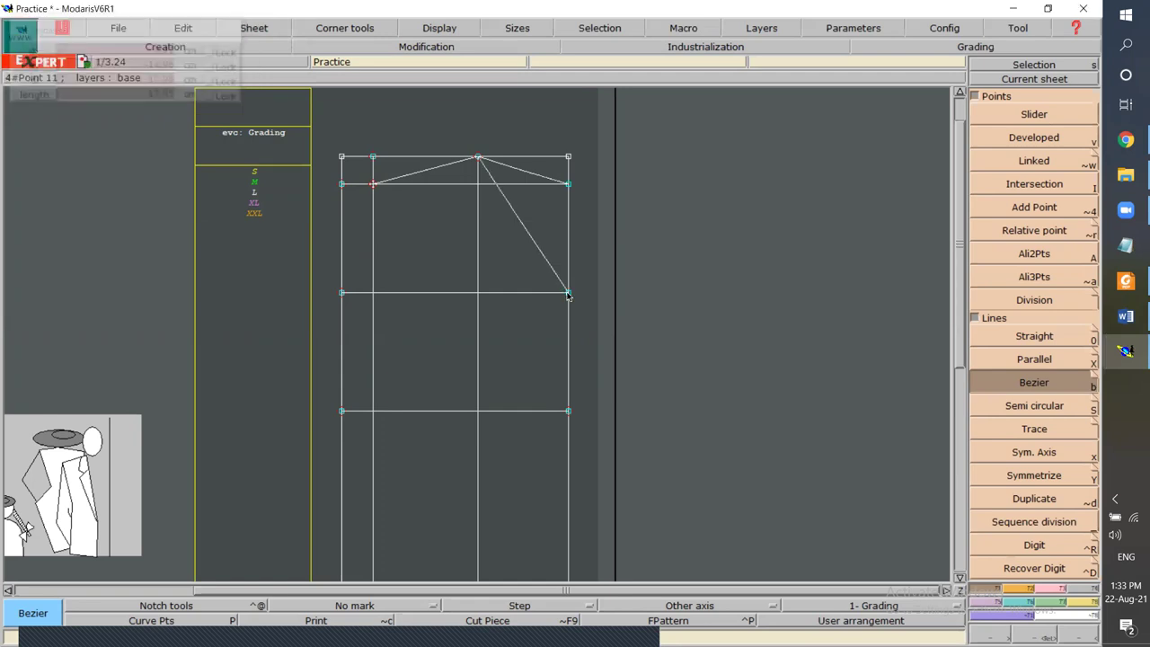
click(373, 184)
click(342, 411)
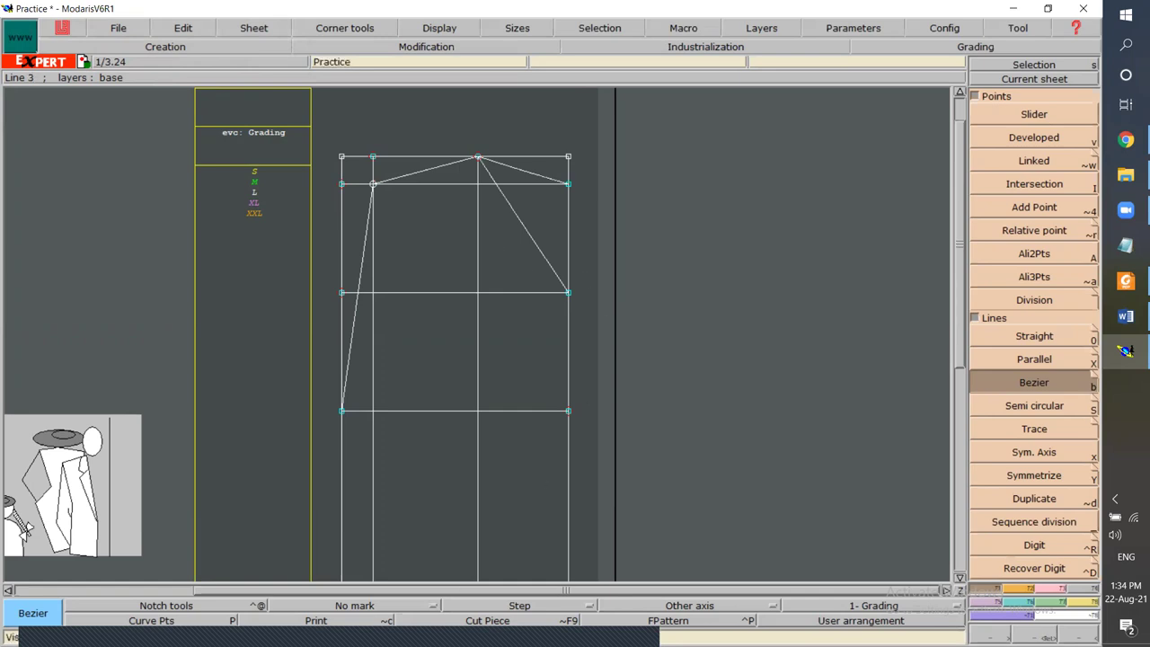
Step: Enable Handles in the Display menu and select the Reshape modification tool
click(444, 29)
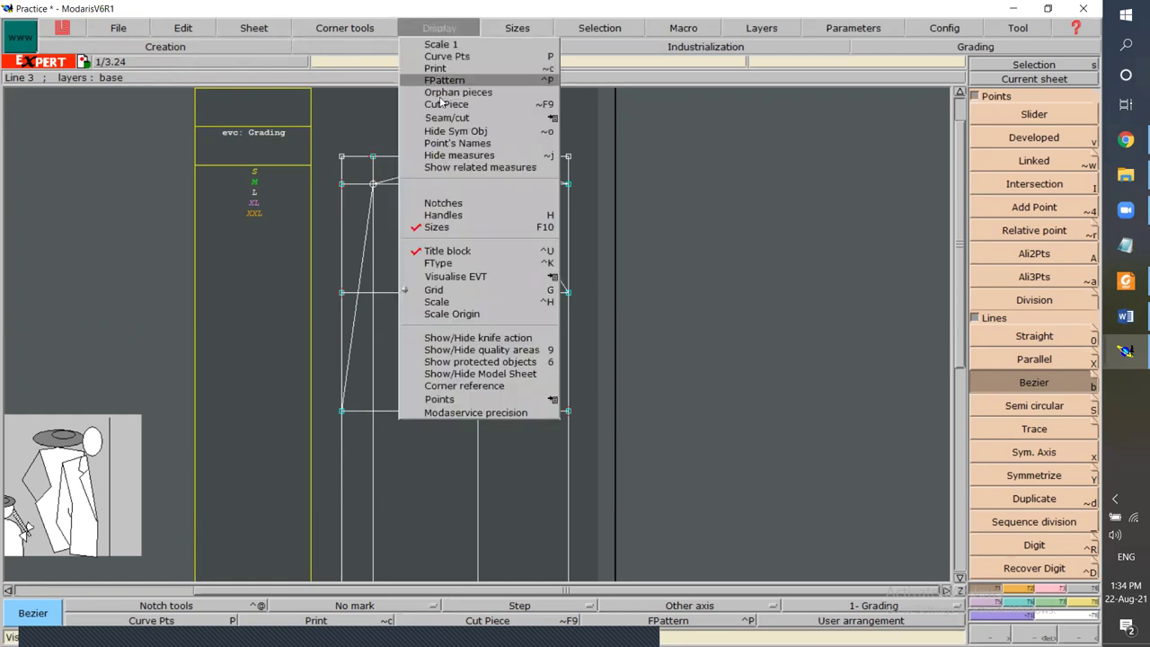
click(441, 216)
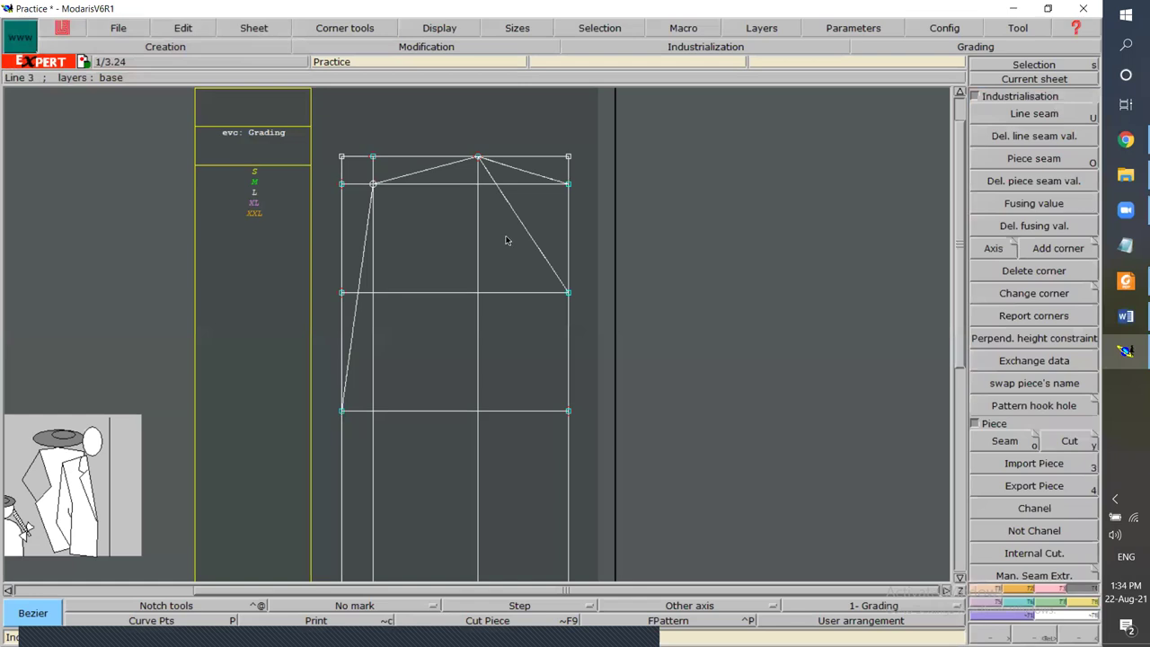
key(F2)
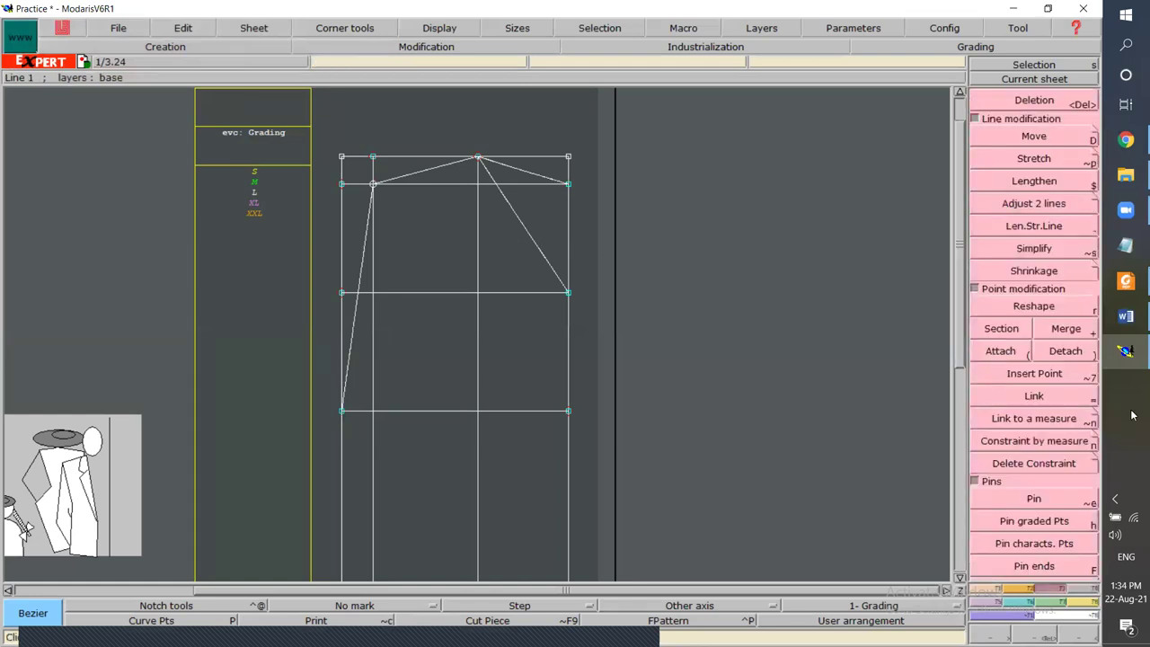
click(632, 622)
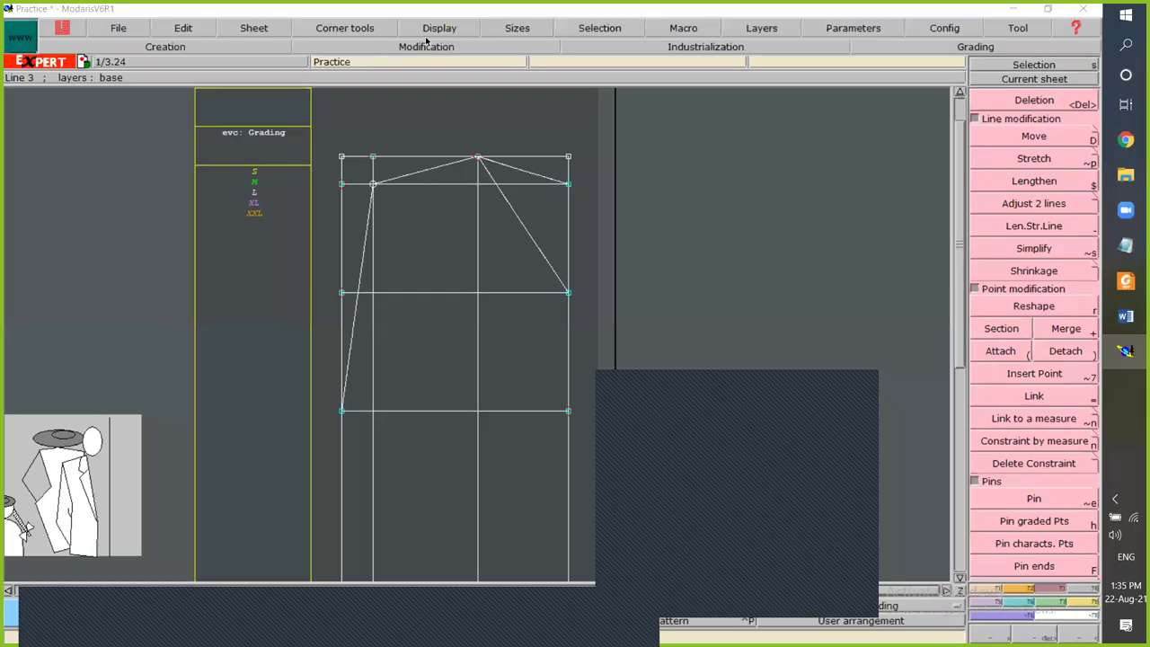
click(437, 29)
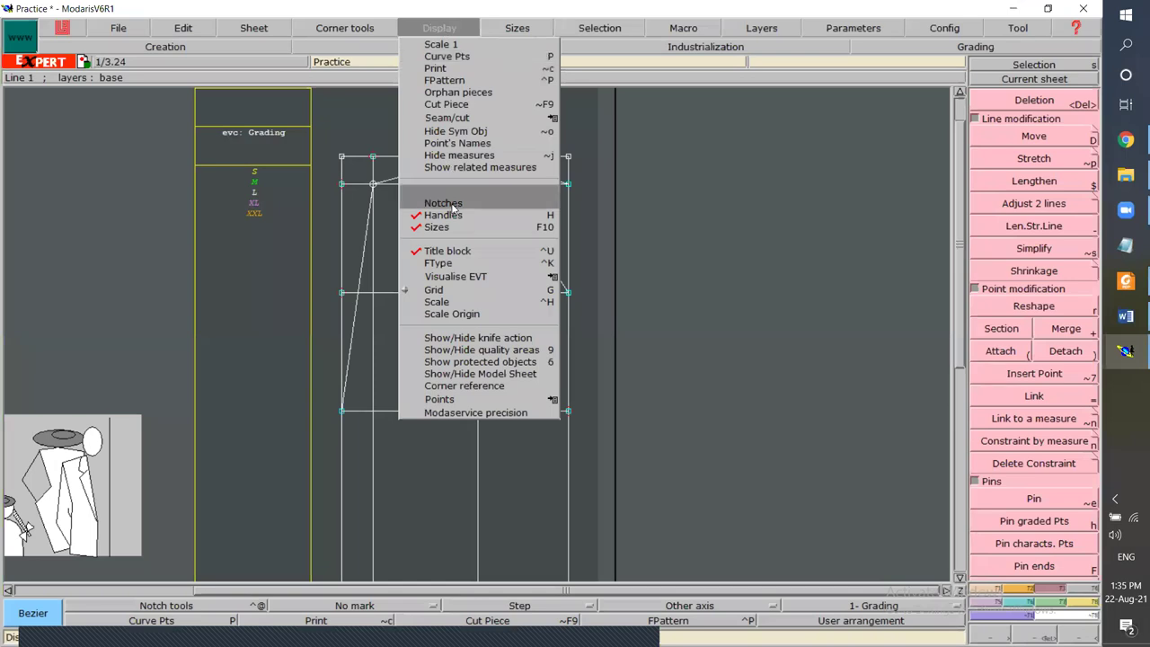
click(448, 26)
click(449, 49)
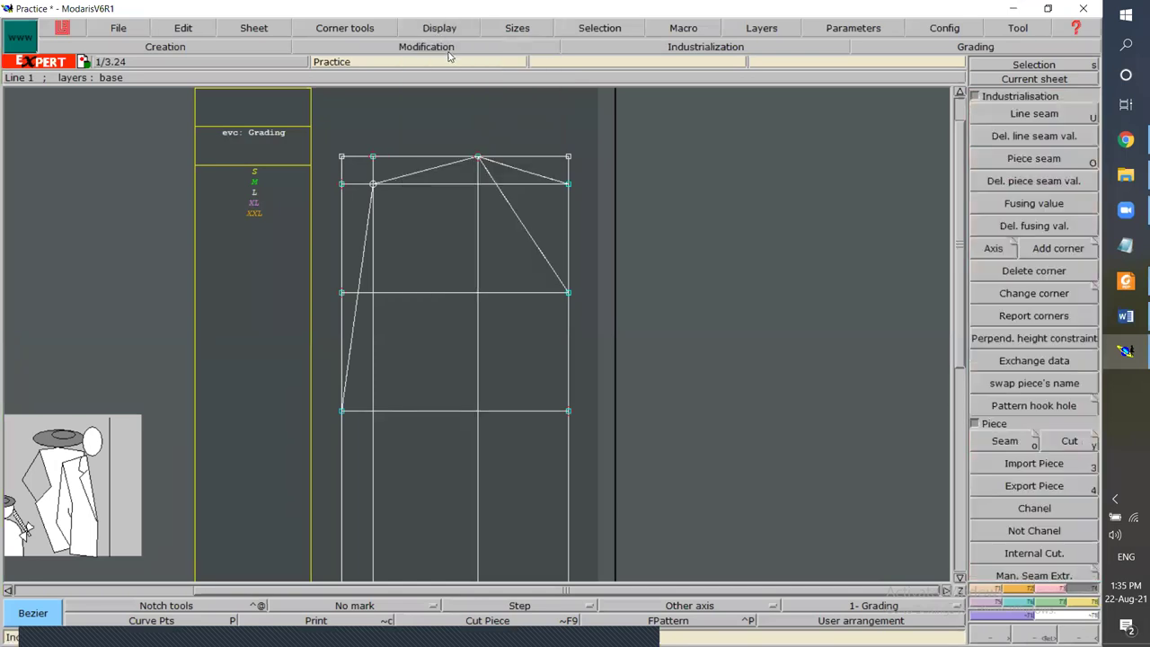
click(450, 56)
click(1032, 309)
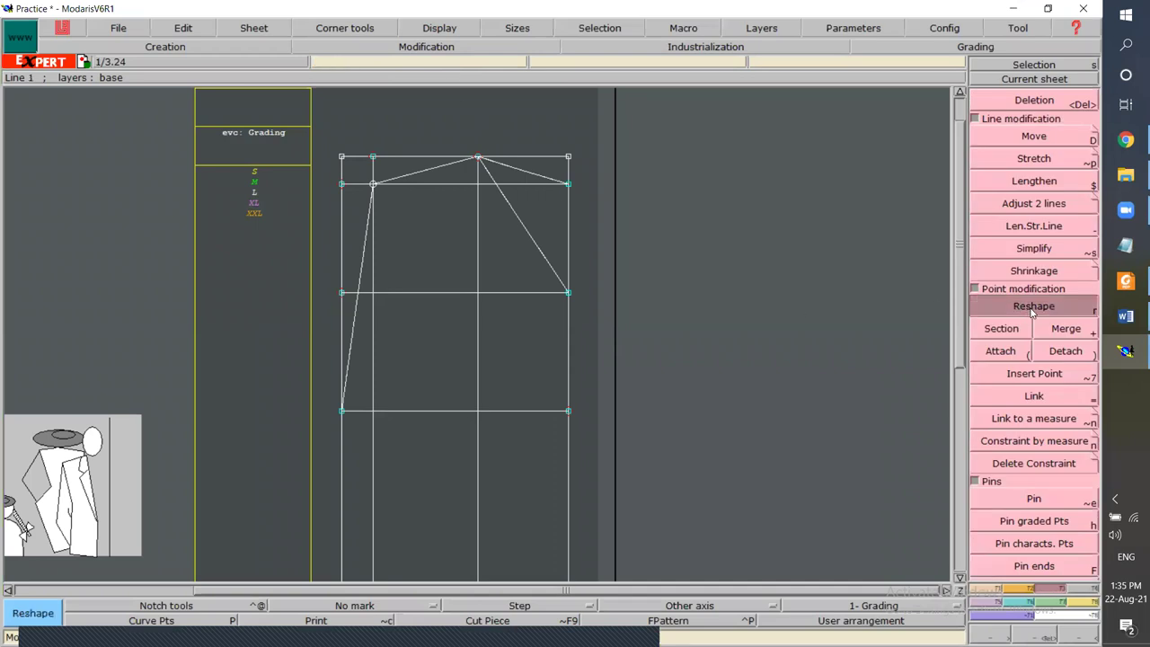
Step: Reshape the left armhole line into a smooth curve
click(363, 270)
click(392, 289)
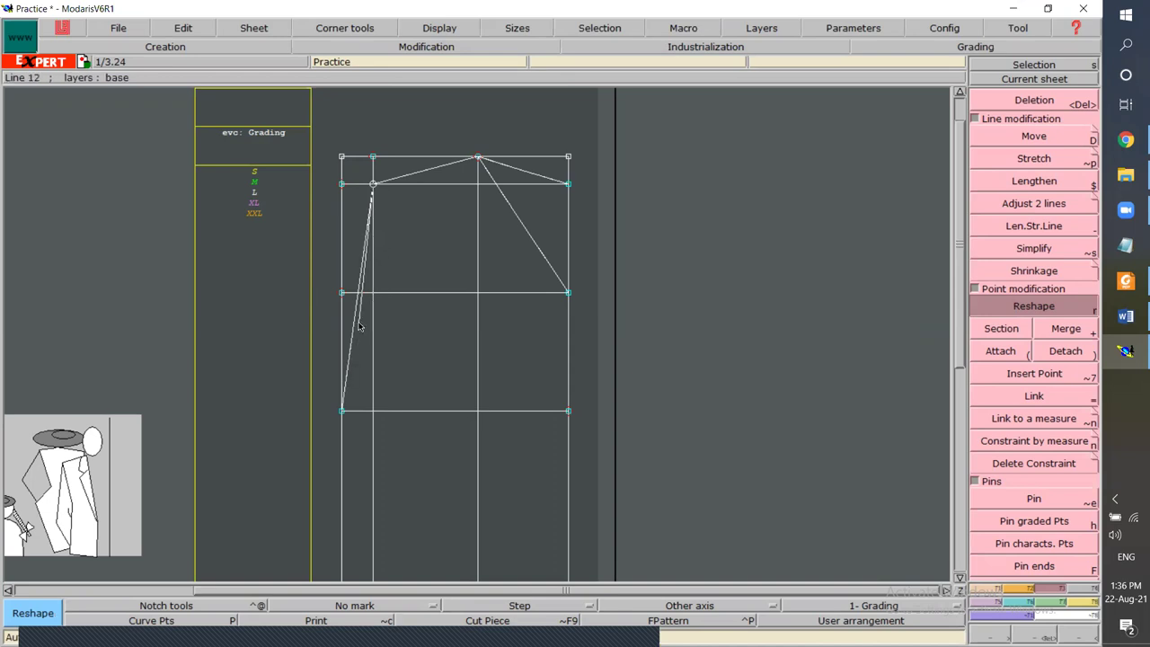
click(385, 289)
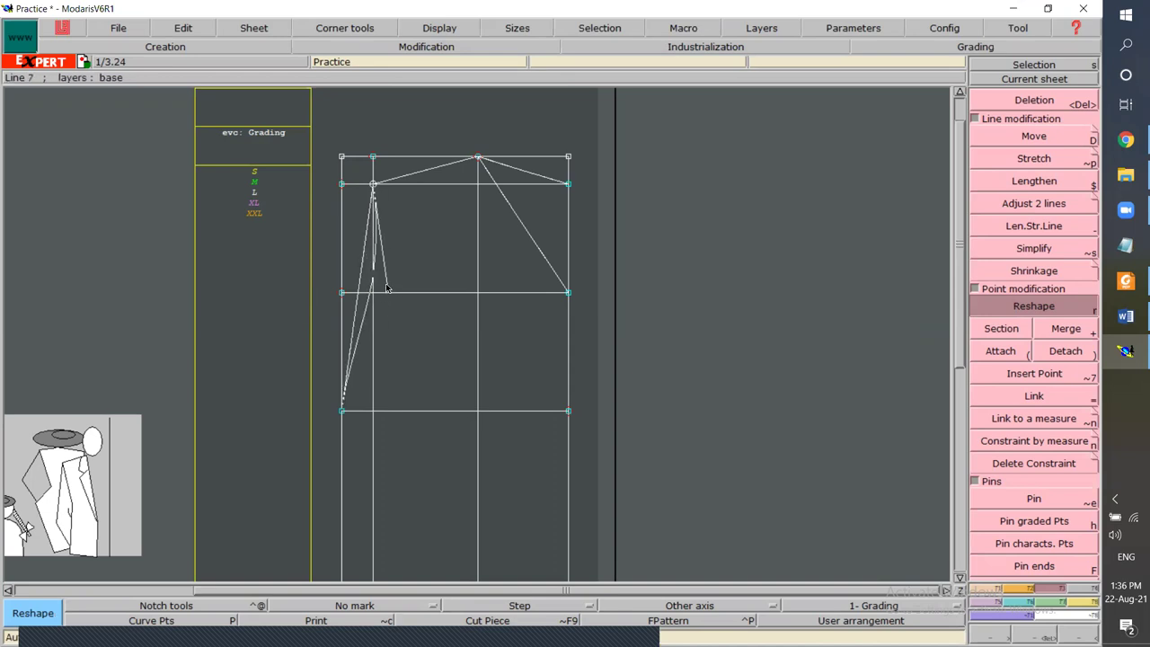
click(352, 344)
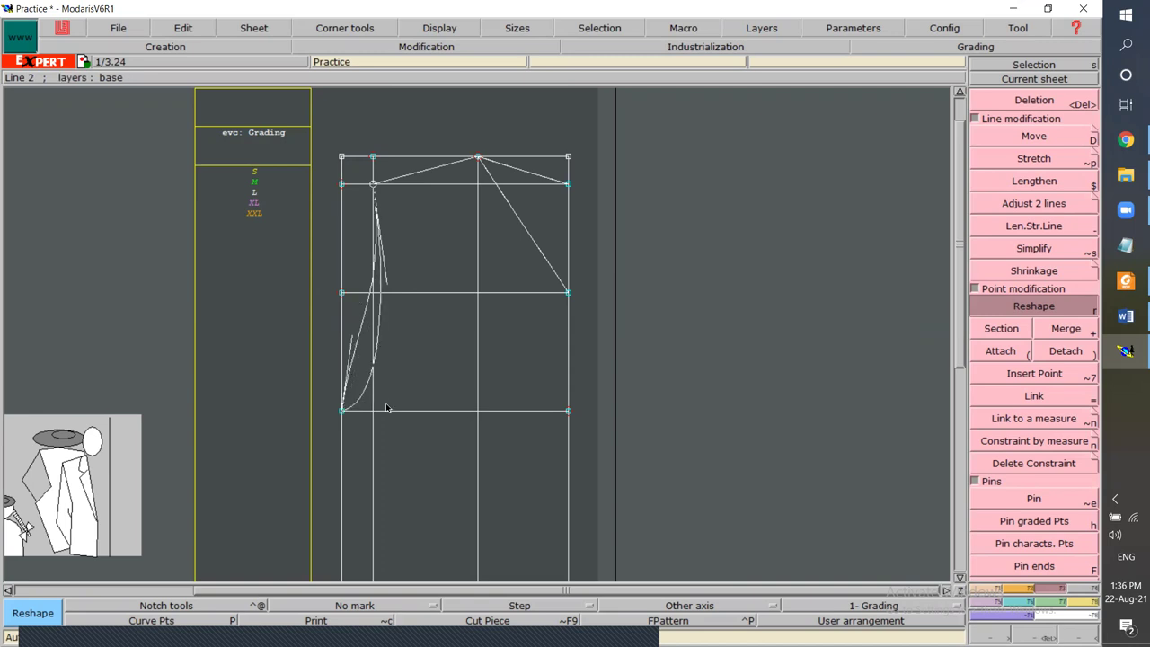
click(400, 408)
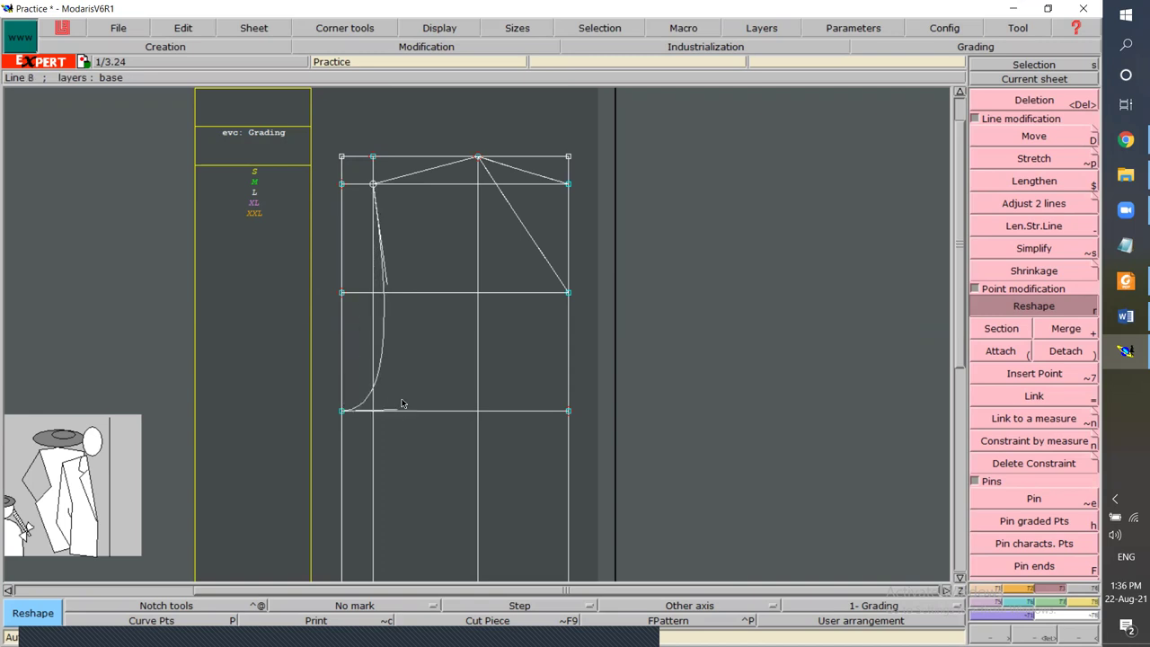
click(389, 287)
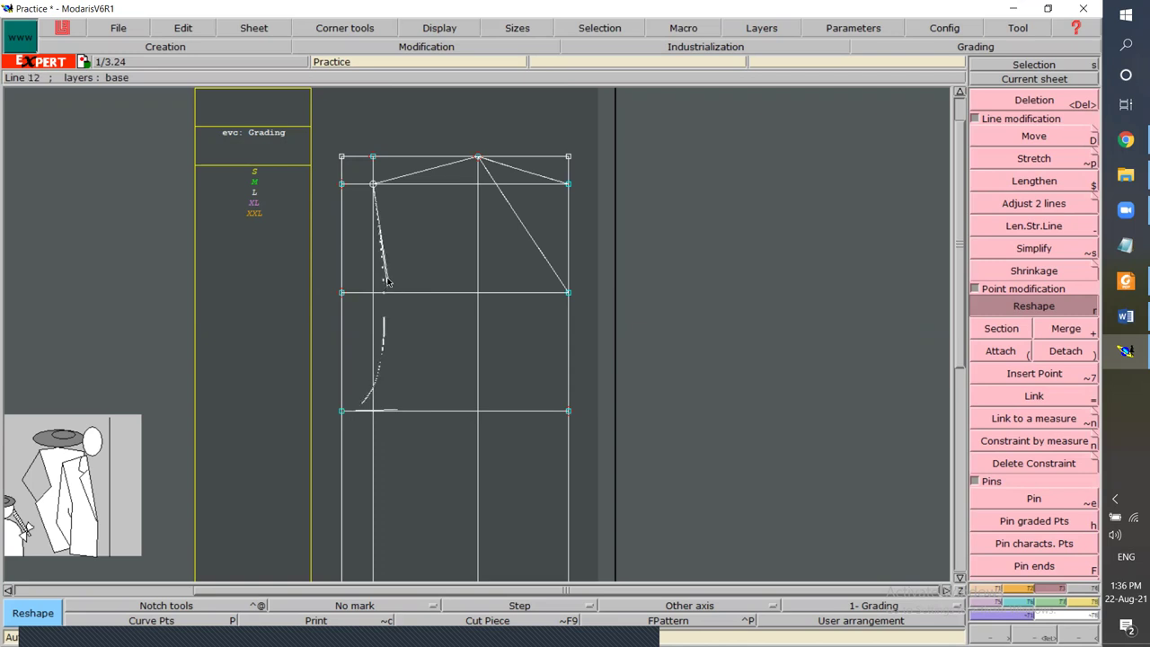
click(387, 281)
click(396, 412)
click(402, 412)
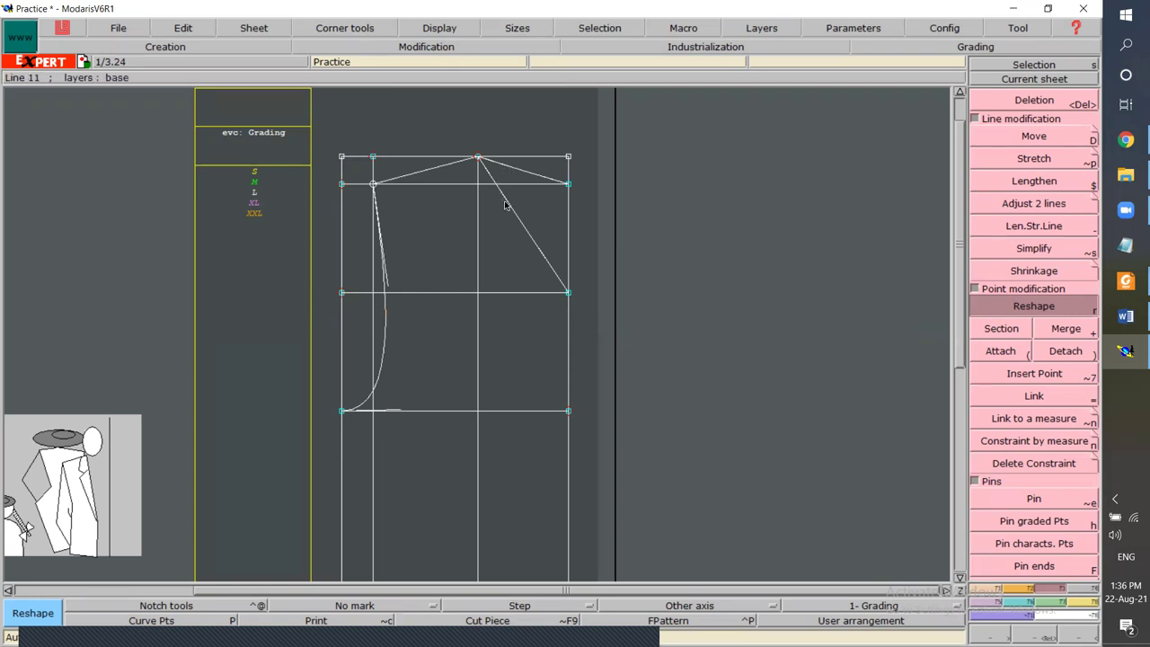
Step: Bend the diagonal, top-right neck and right lines into smooth curves
click(506, 203)
click(530, 263)
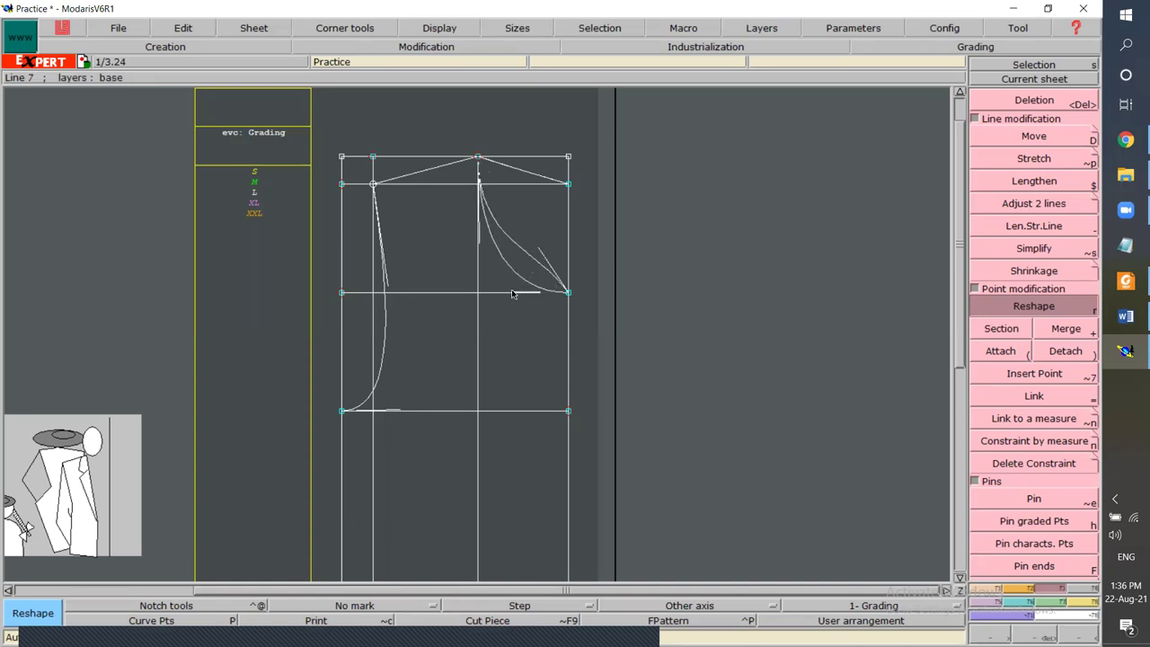
click(488, 183)
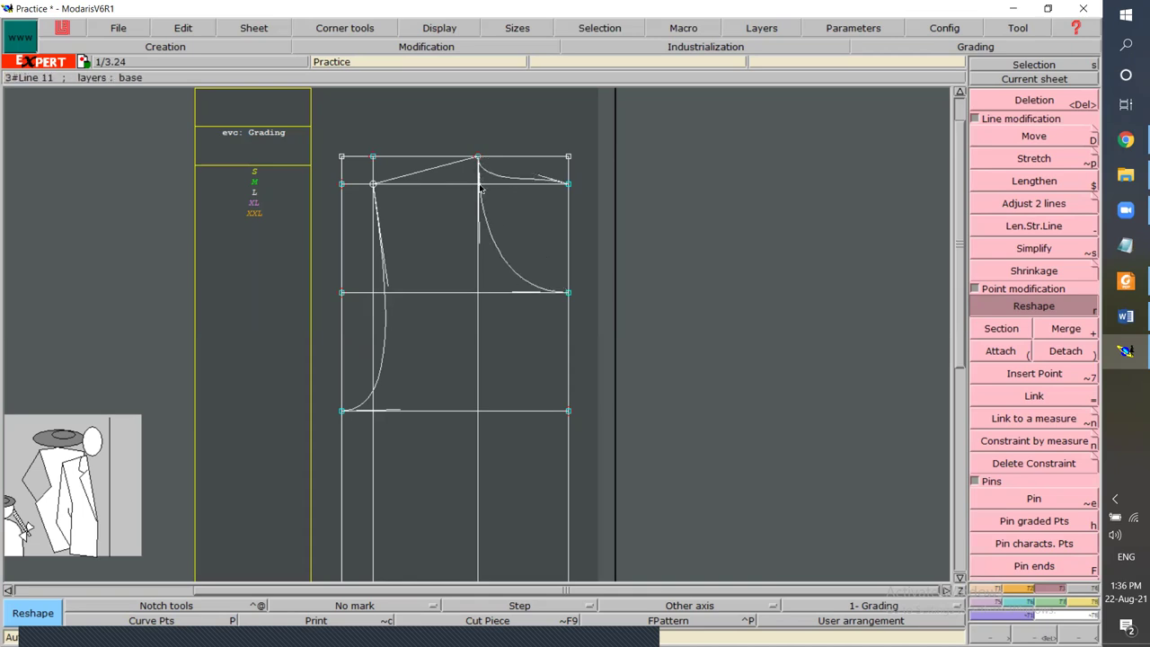
click(544, 179)
click(535, 186)
click(515, 294)
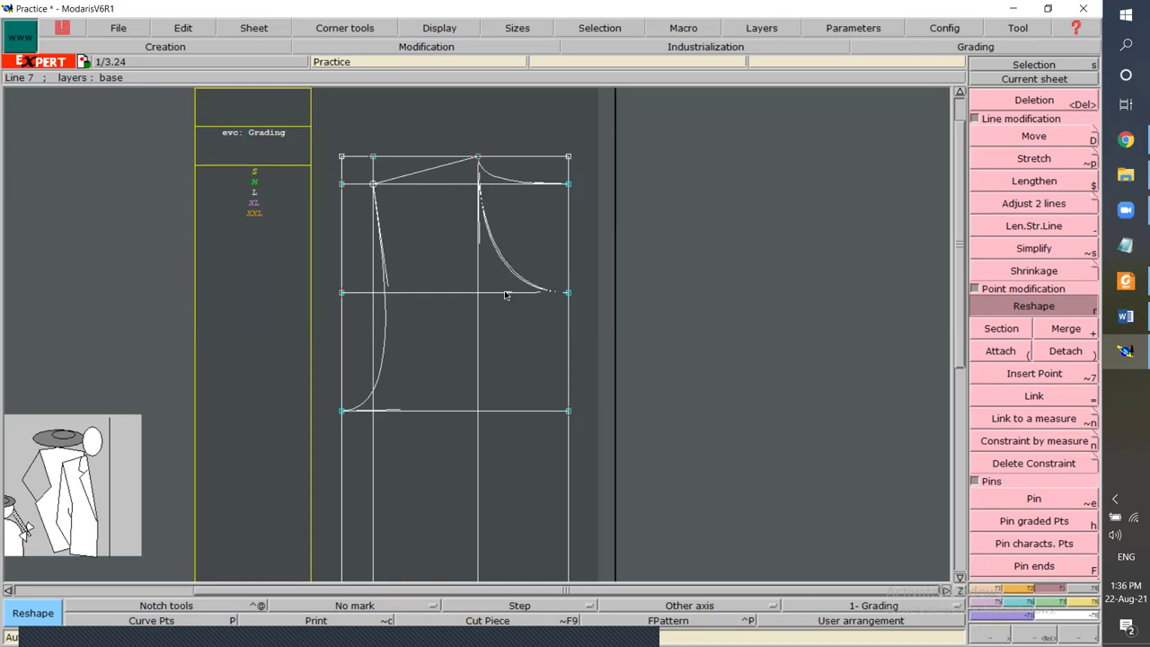
click(504, 293)
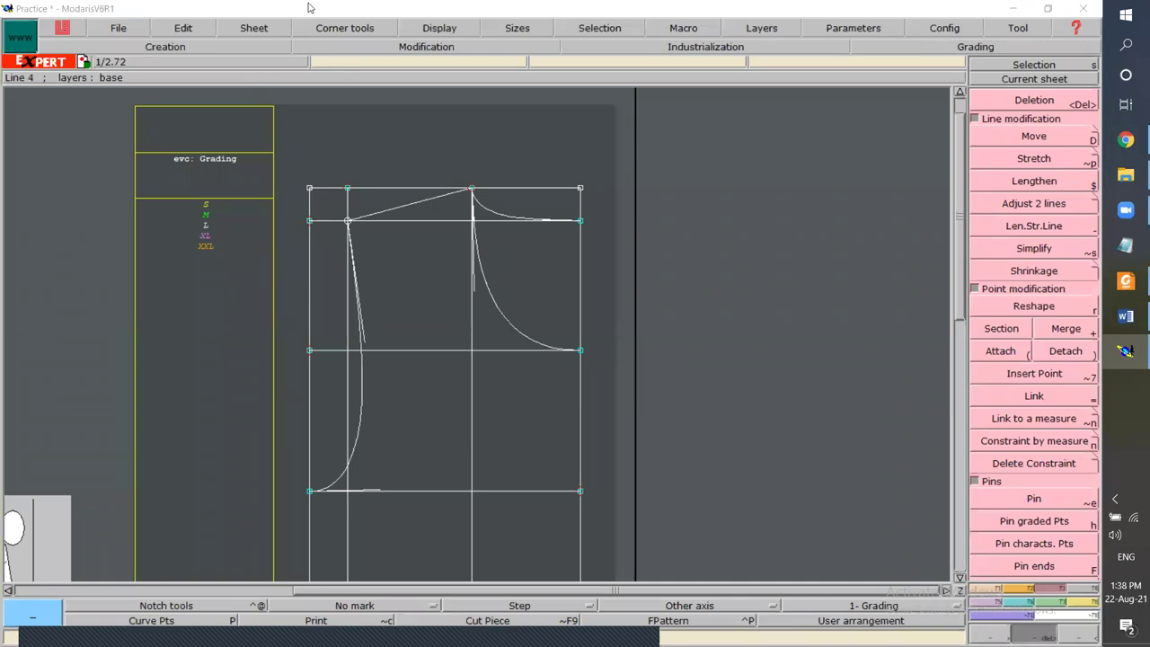
Step: Add a new sheet, arrange all sheets side by side, and make the empty Practice2 sheet current
click(245, 28)
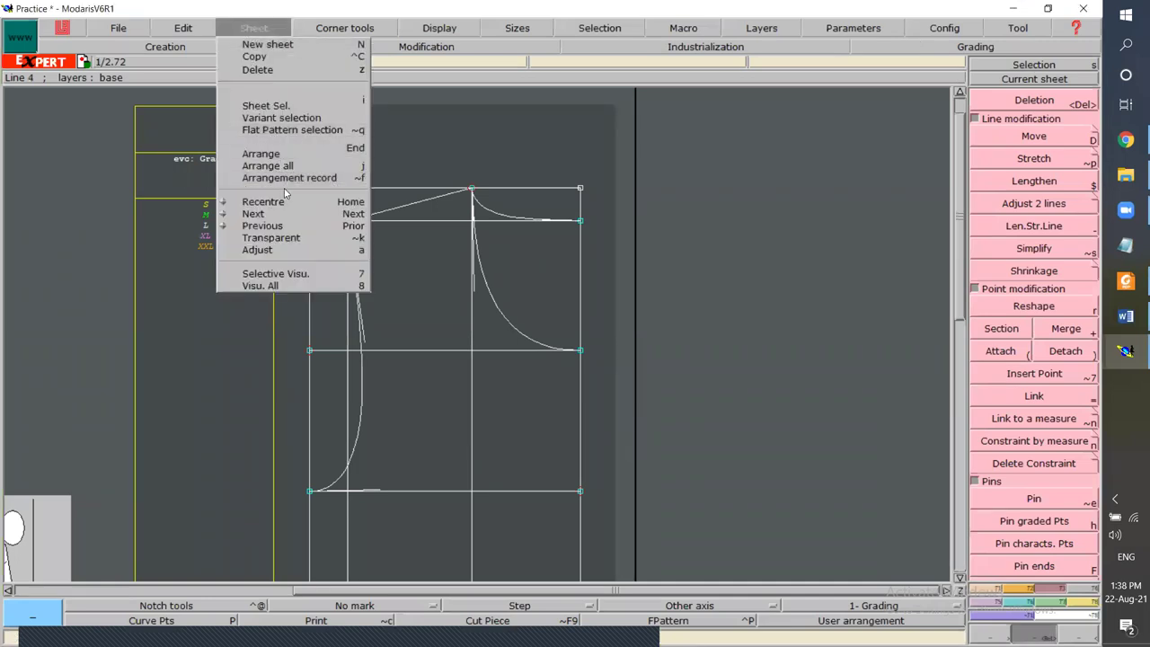
click(280, 165)
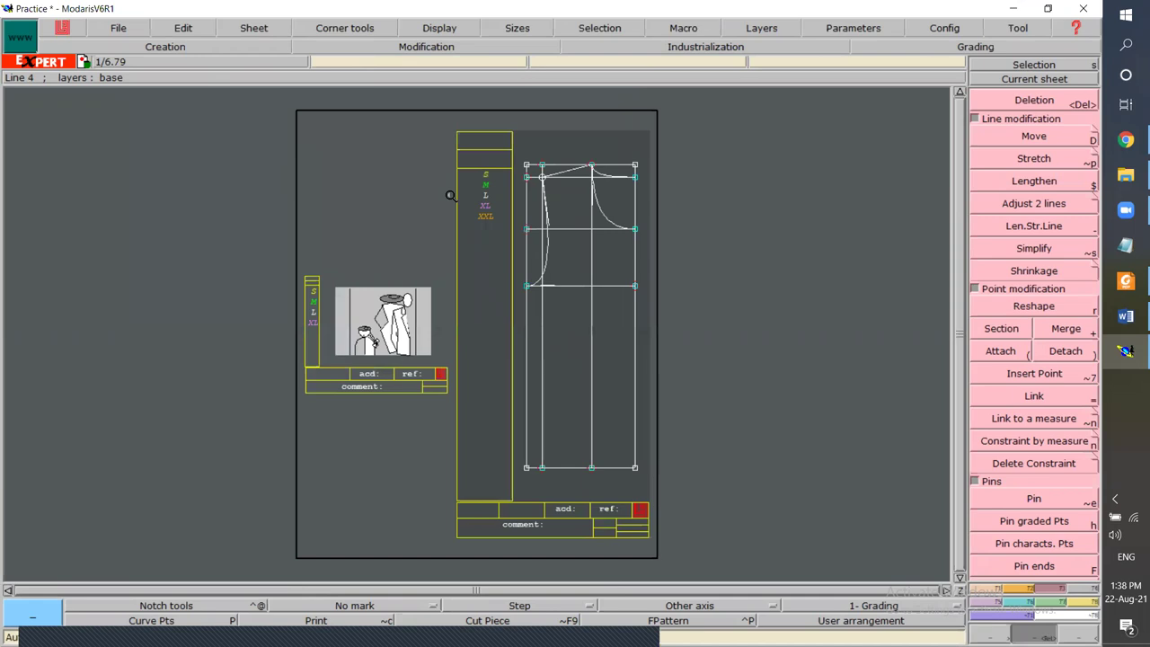
click(1059, 67)
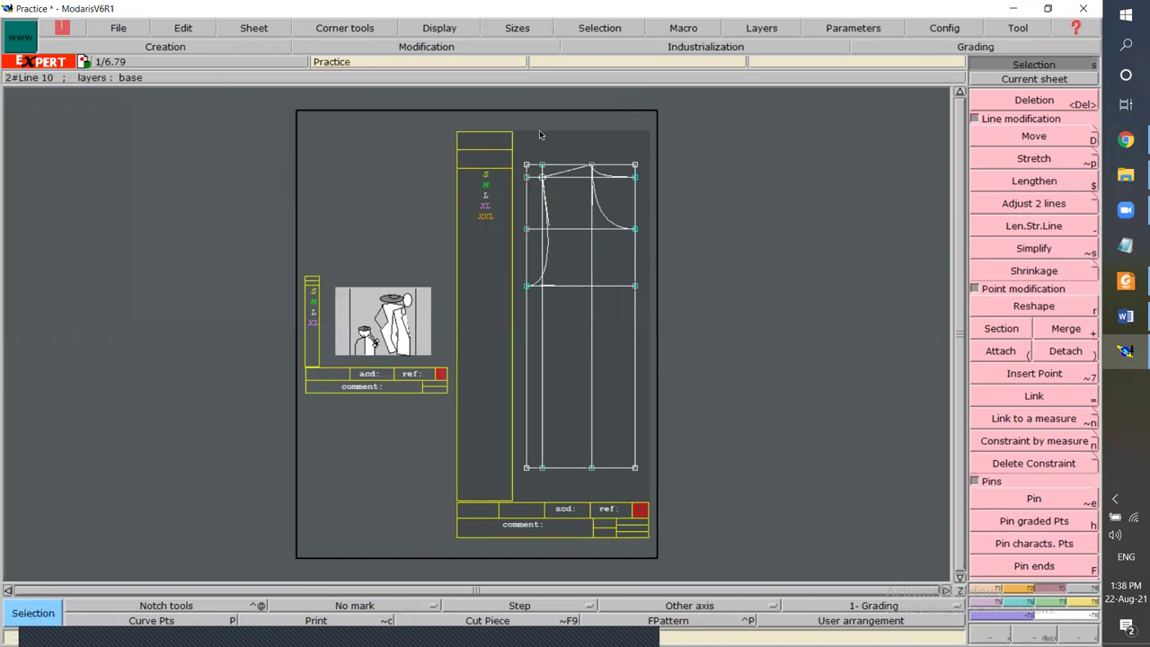
click(254, 28)
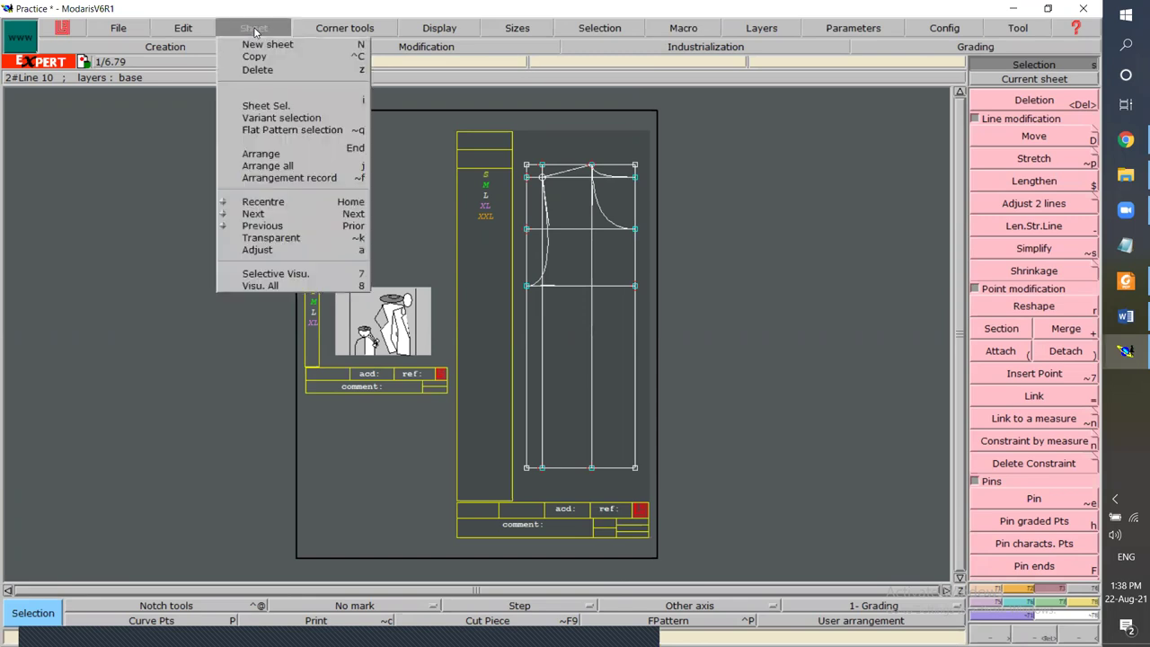
click(263, 45)
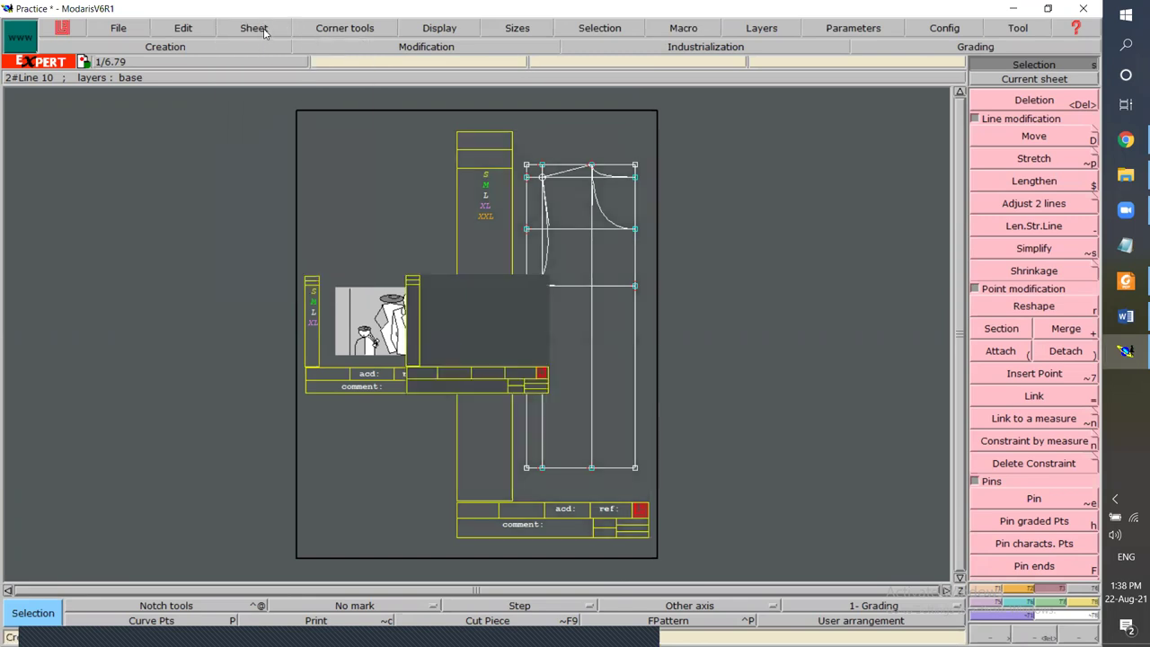
click(263, 30)
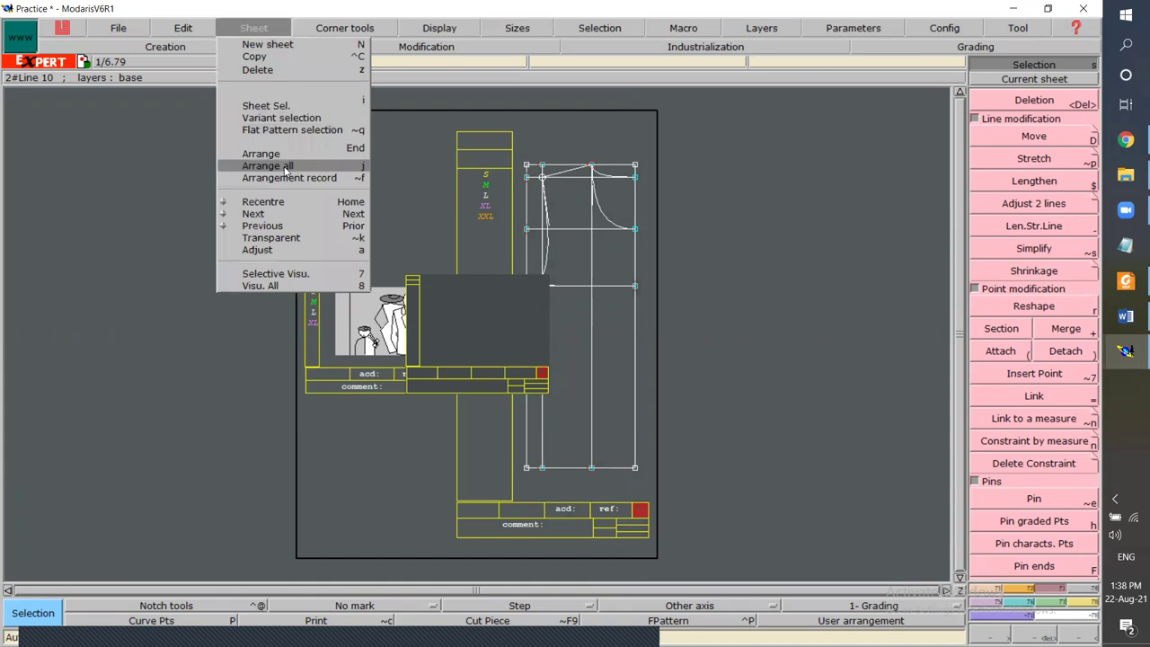
click(283, 169)
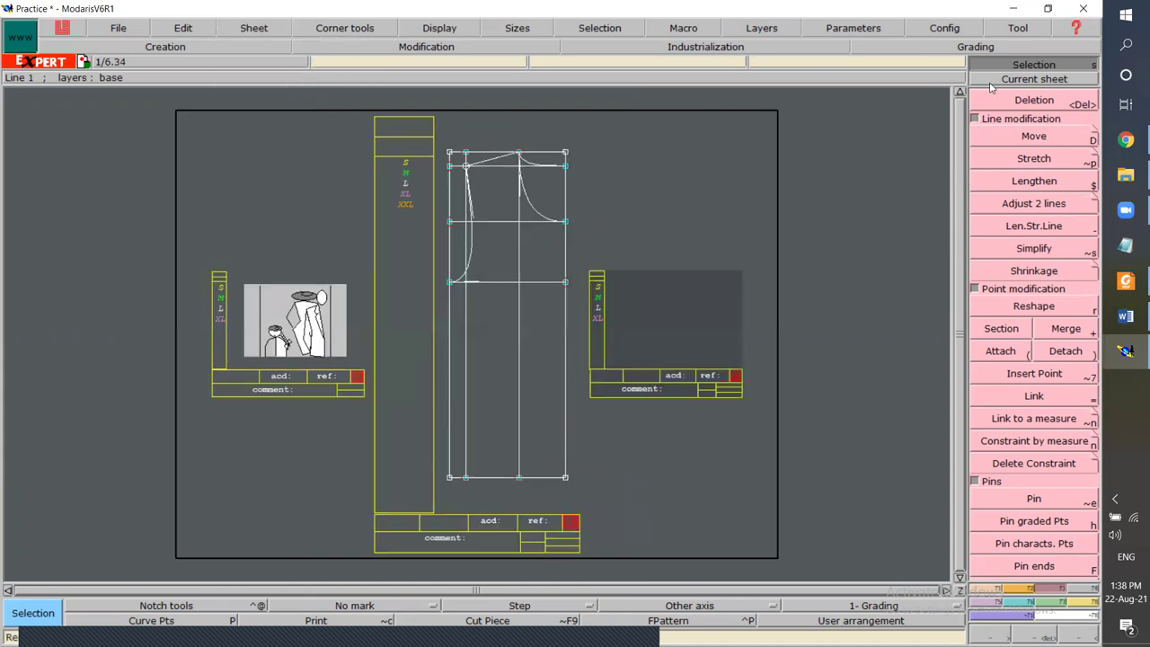
click(1033, 79)
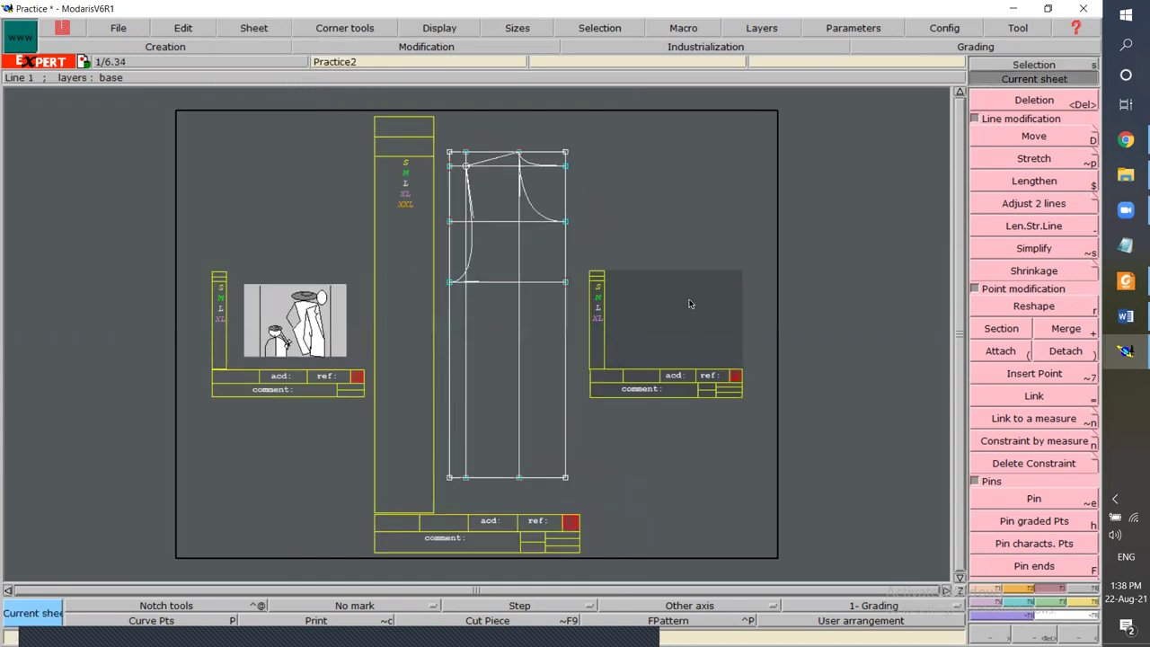
click(692, 304)
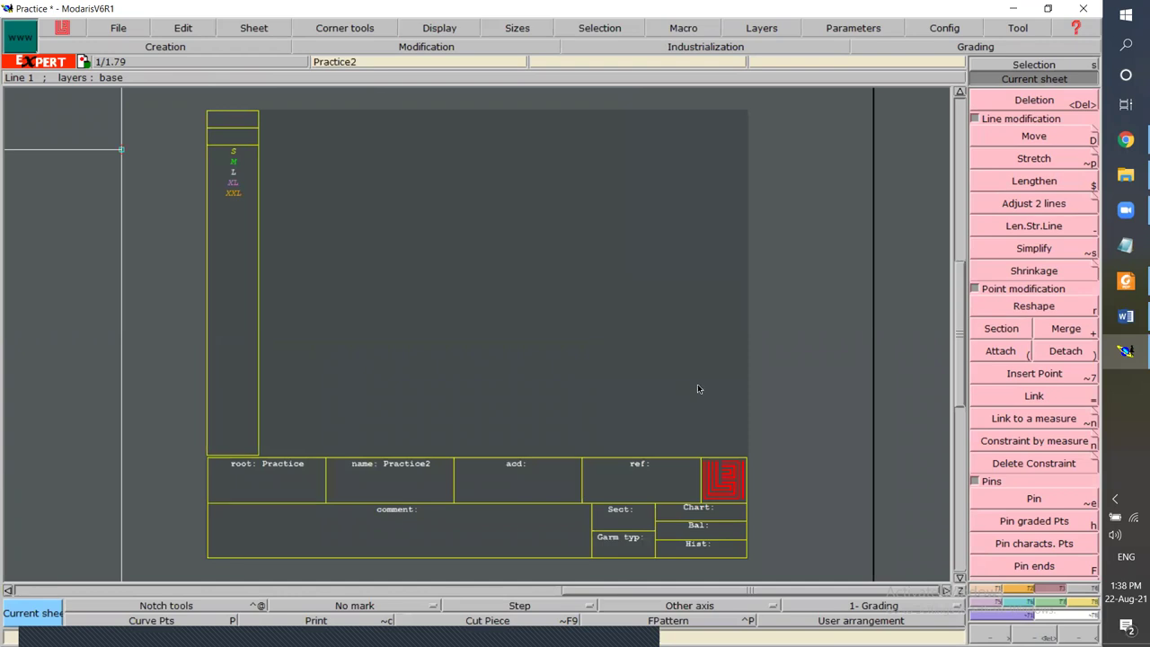
Step: Look up the L sleeve length 22 and bicep 23 in the Word chart
key(F3)
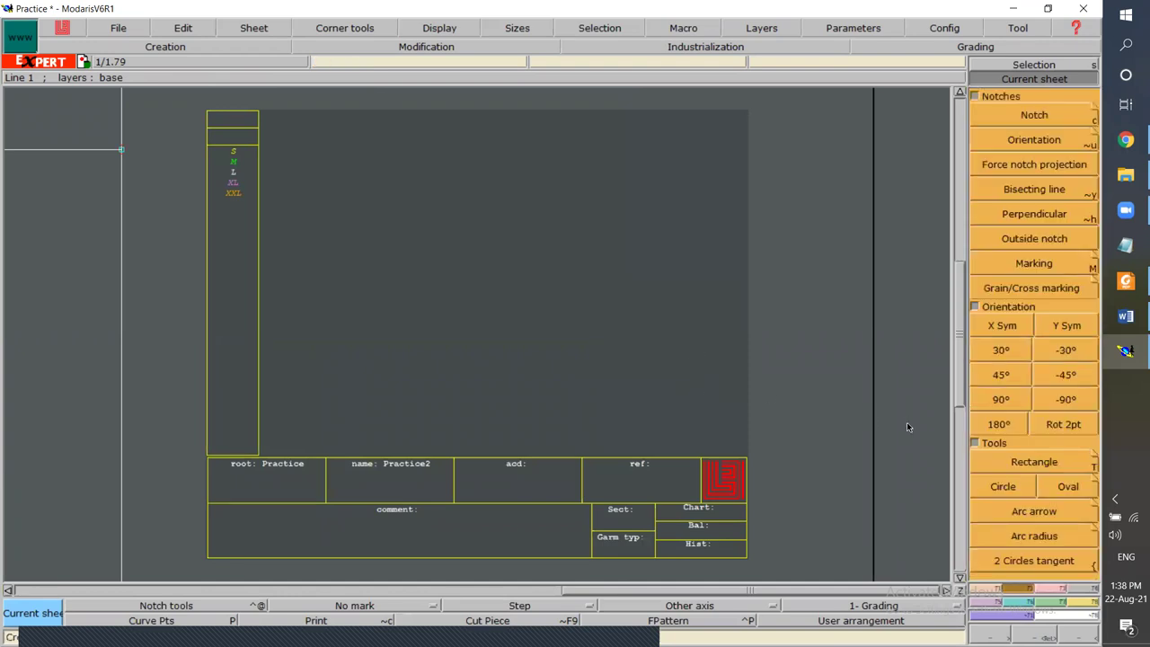
click(1126, 316)
double_click(640, 362)
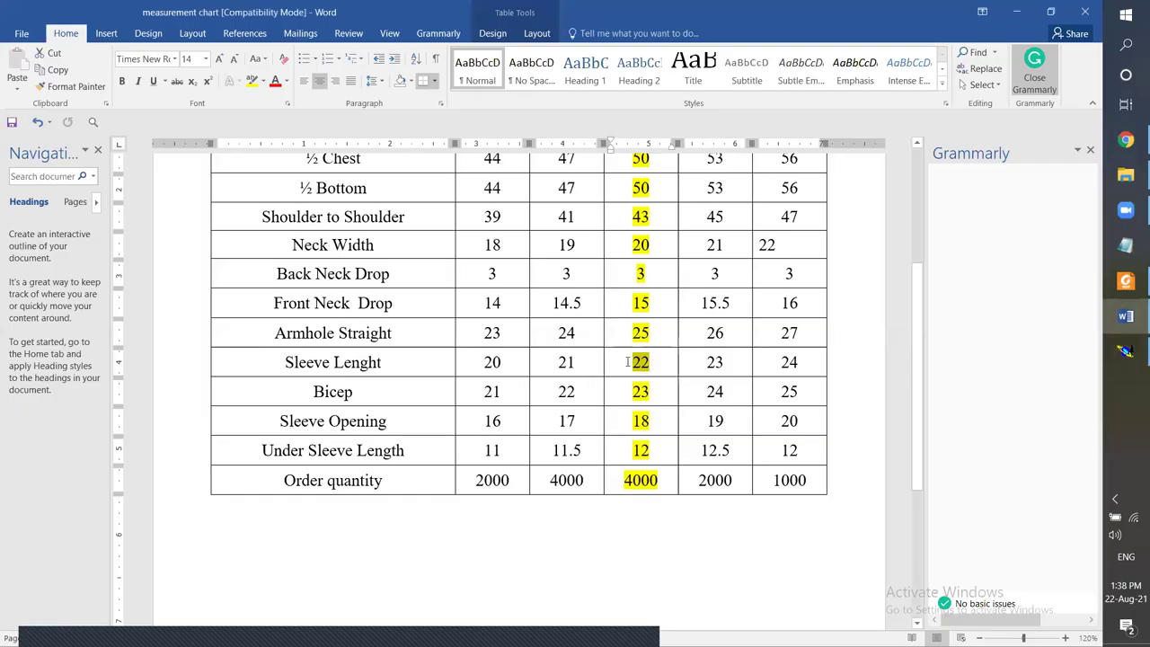
drag(653, 390, 632, 391)
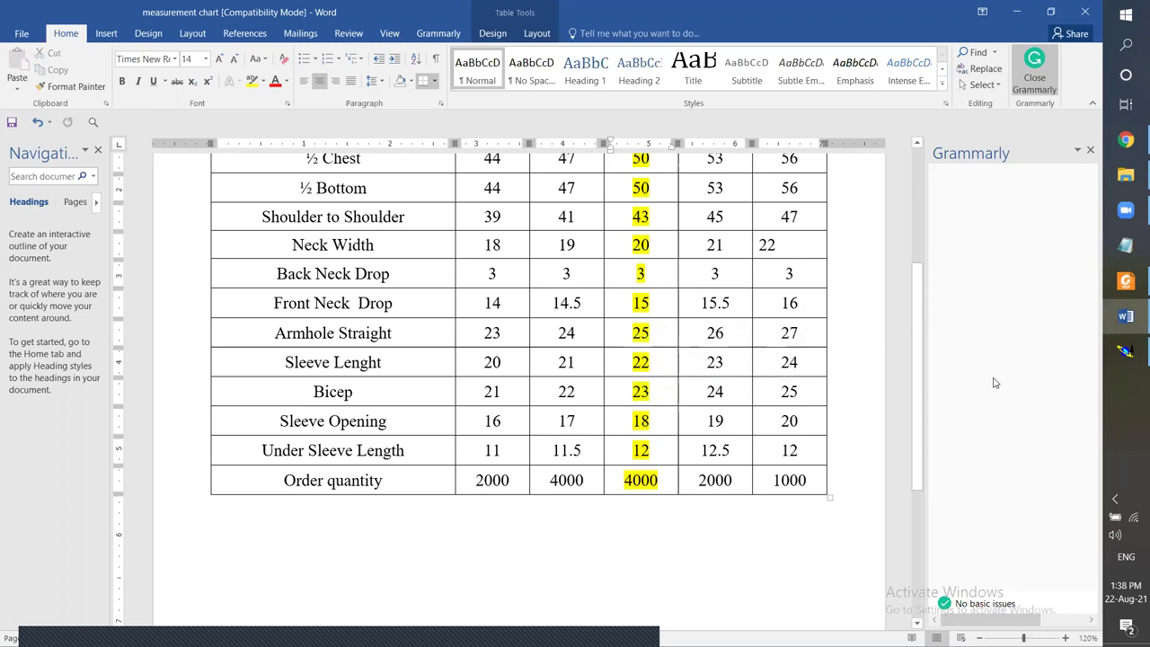
click(1130, 357)
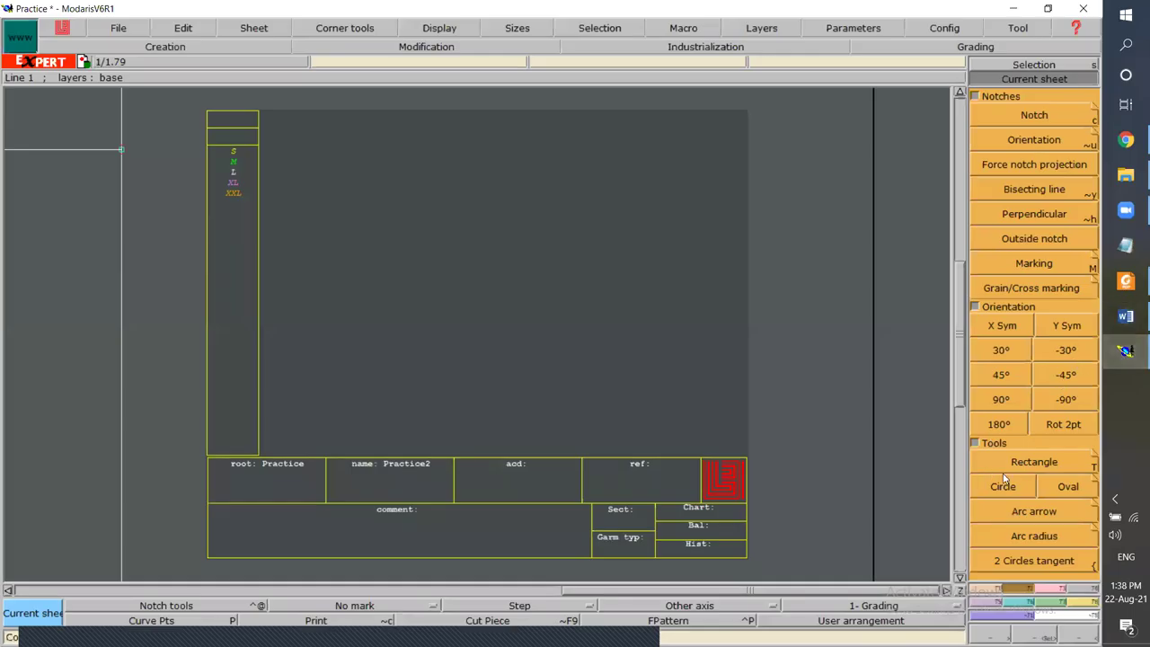
Step: Draw a 23 cm wide by 22 cm tall rectangle on Practice2
click(1029, 465)
click(417, 186)
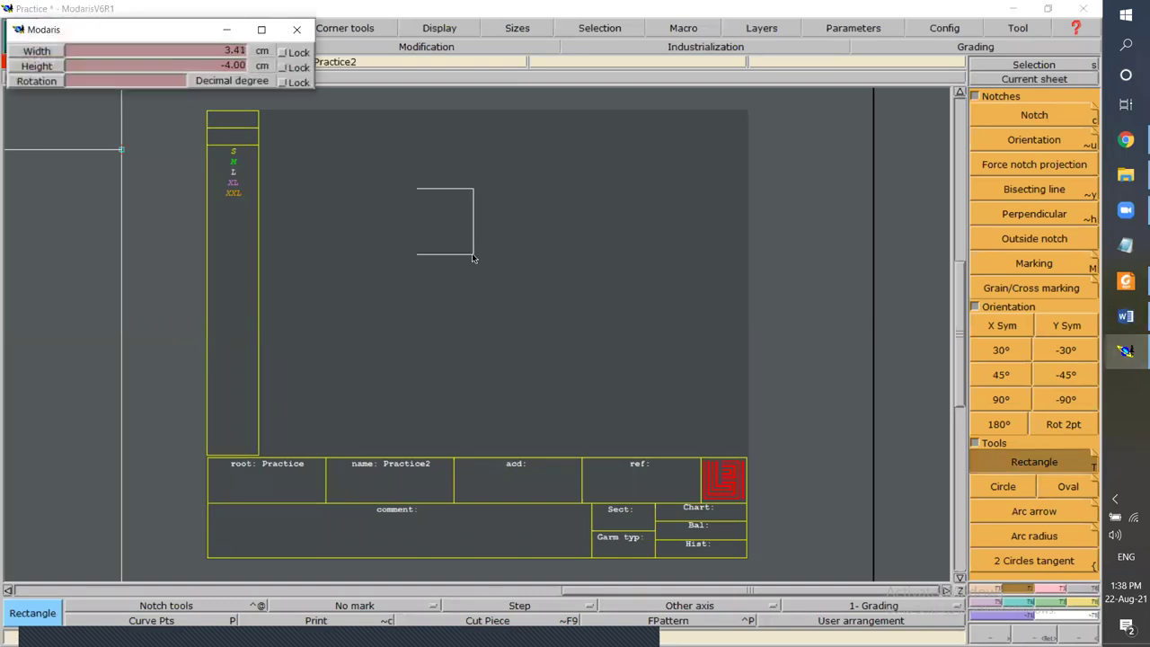
text(23)
key(Tab)
text(22)
key(Return)
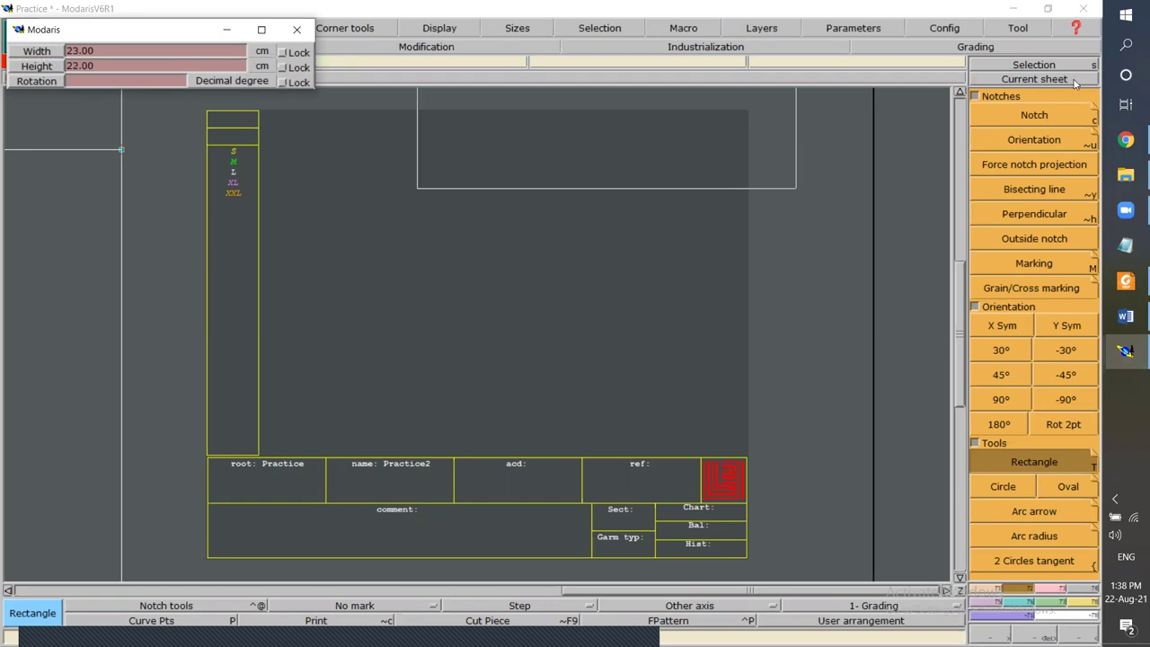
click(658, 160)
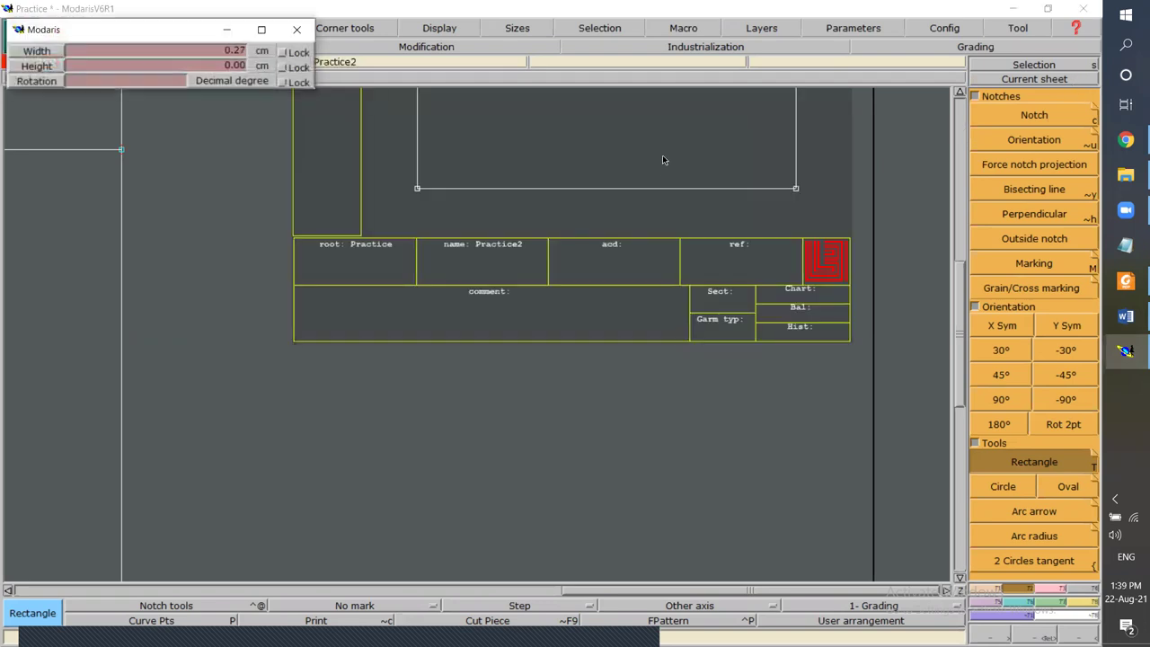
key(Escape)
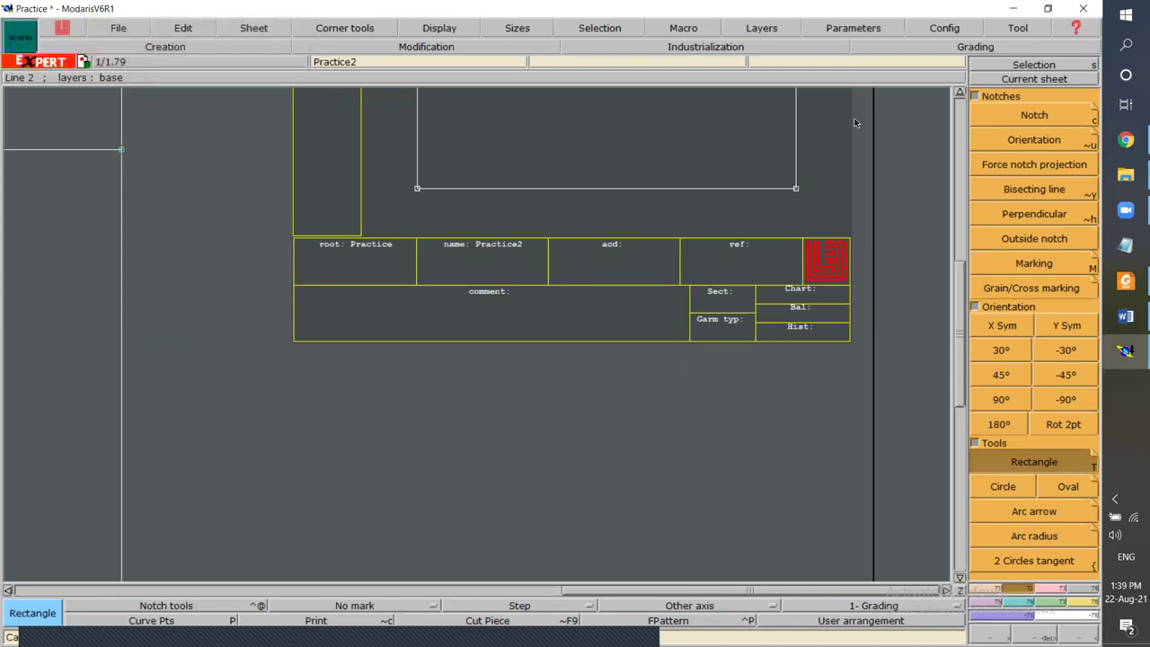
click(1011, 66)
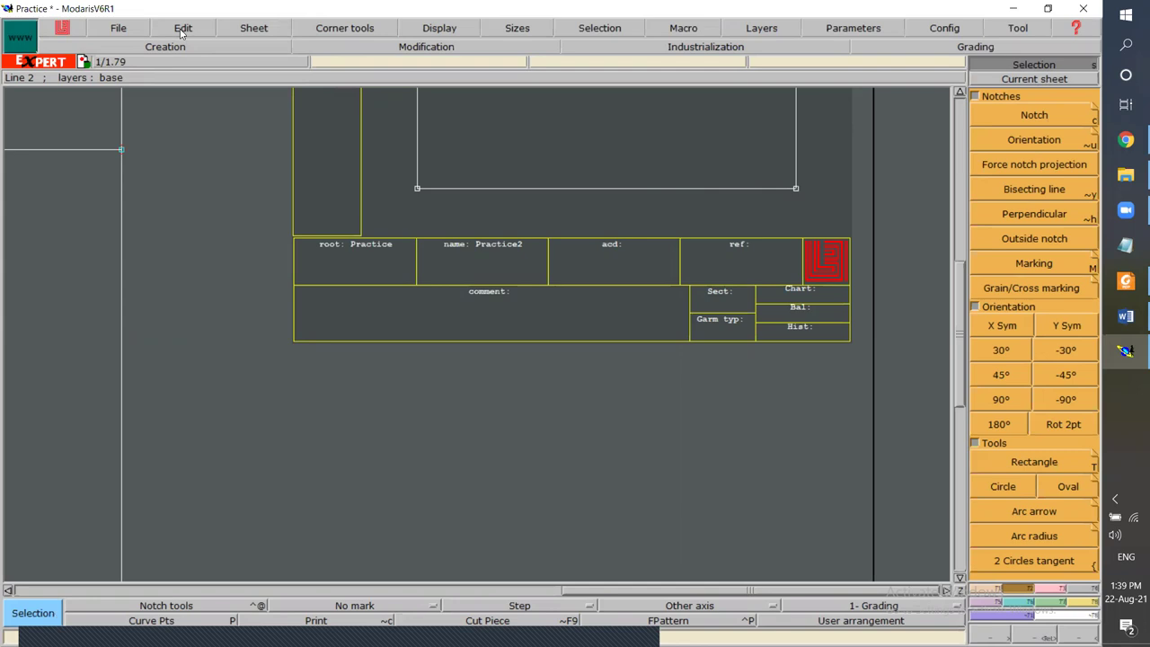
Step: Arrange all sheets and make the Practice2 sheet with the rectangle current
click(253, 31)
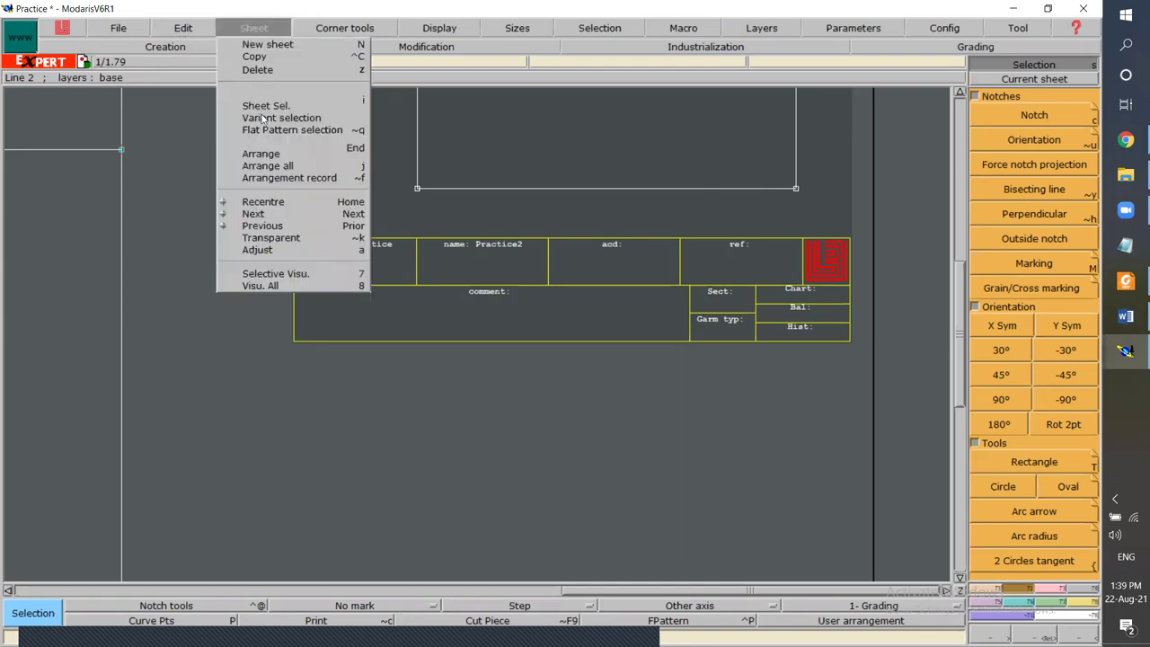
click(290, 165)
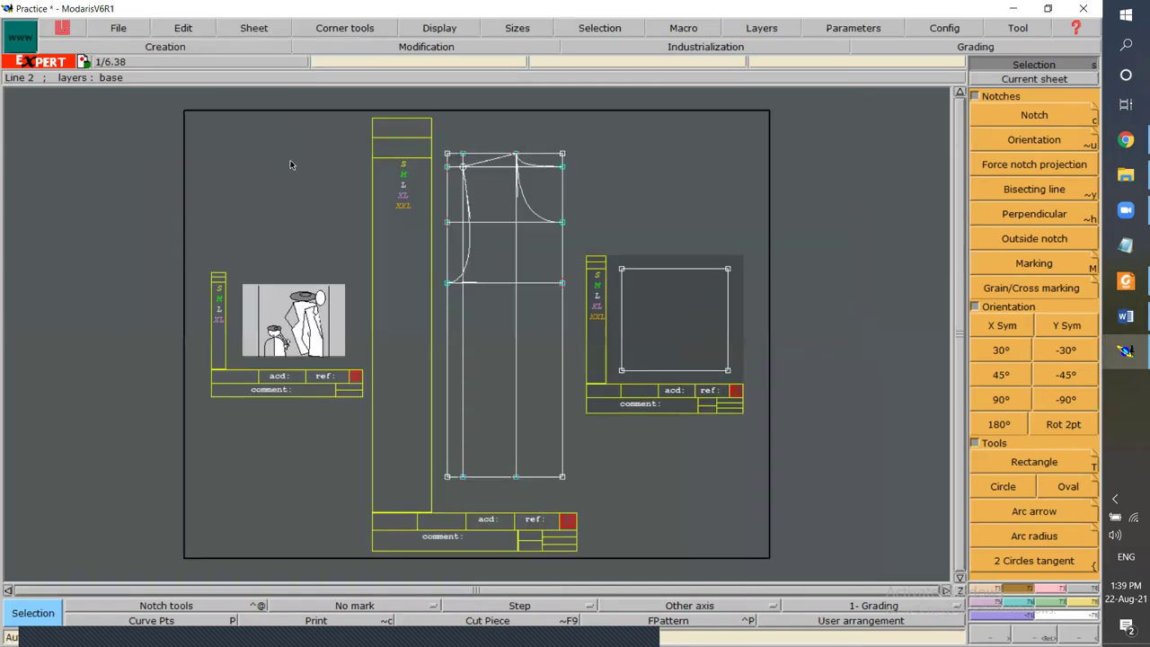
click(1027, 80)
click(683, 314)
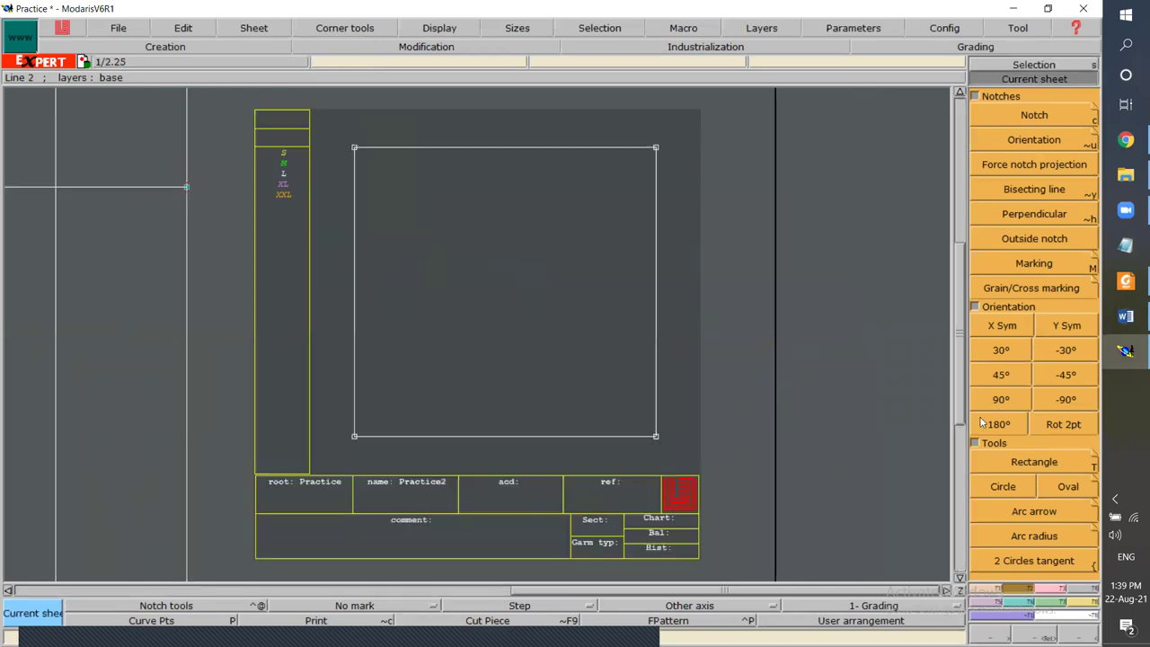
mouse_move(1126, 317)
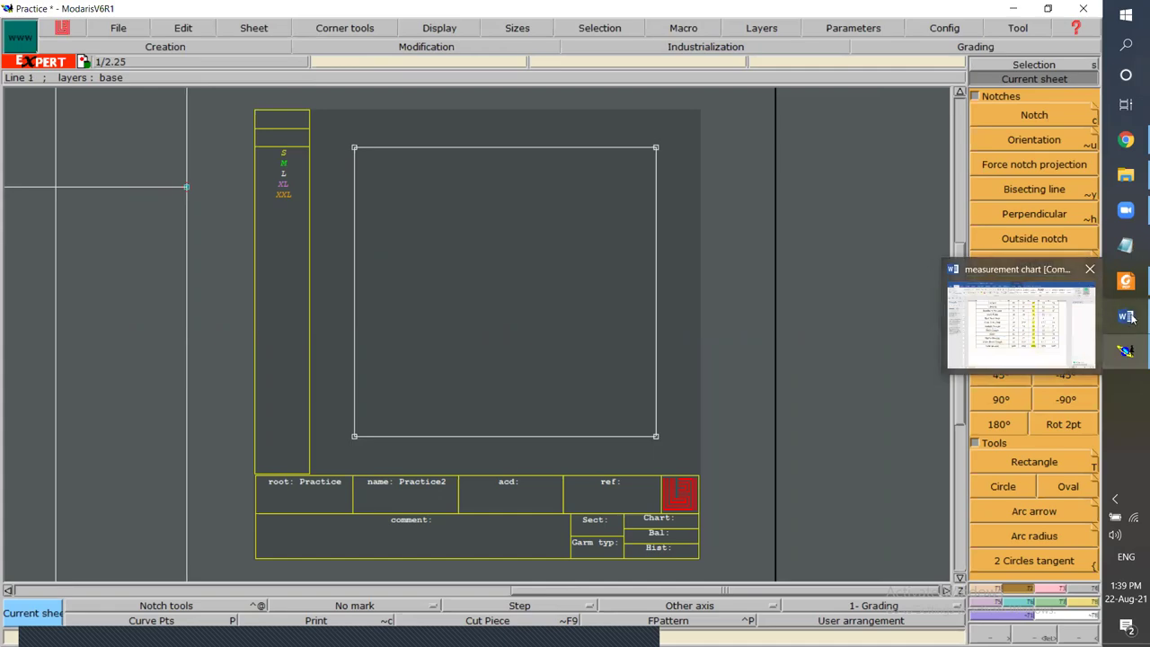
Step: Check the L Sleeve Opening value 18 in Word, then return to the Modaris Practice2 sheet
click(1129, 322)
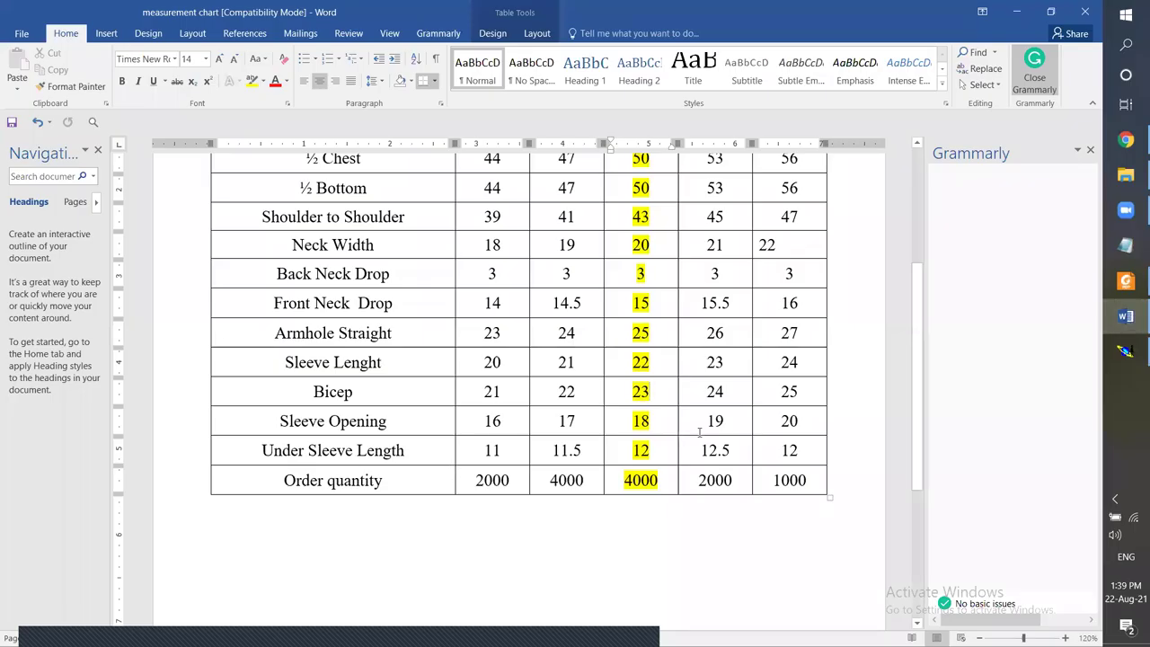
double_click(642, 421)
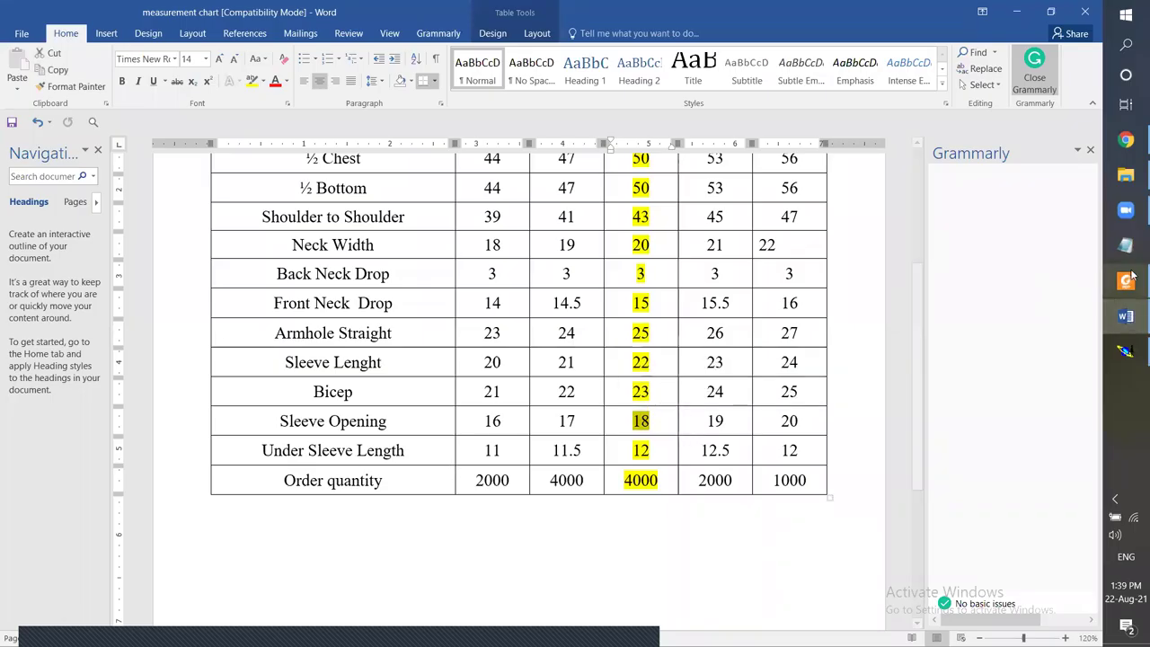
click(1126, 351)
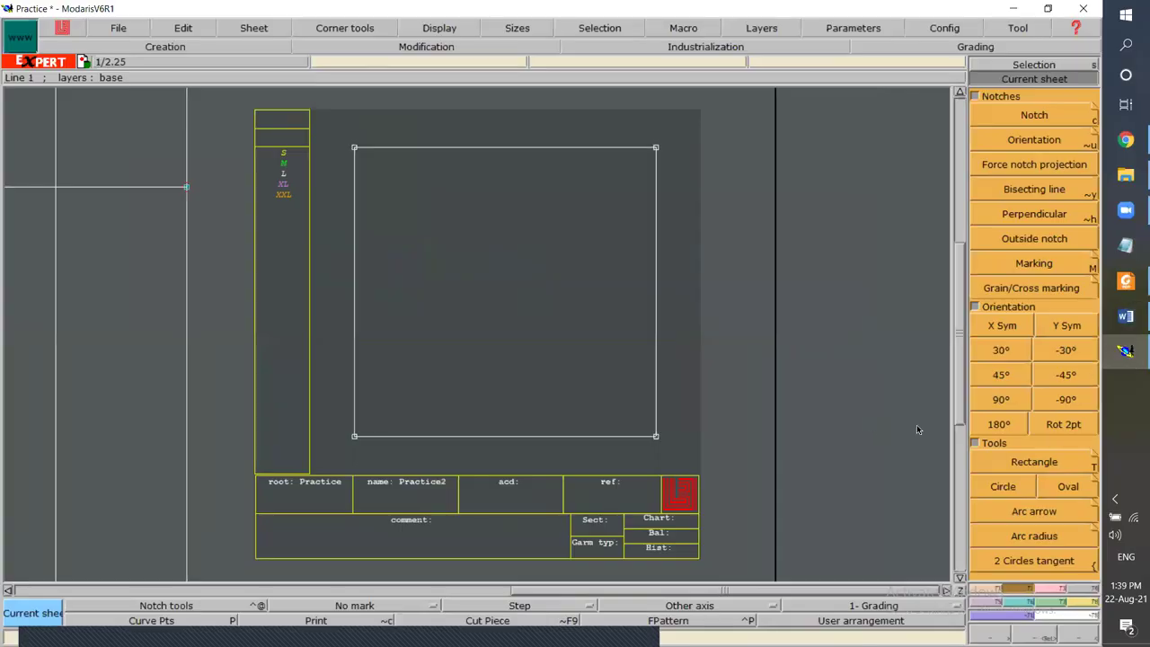
scroll(1047, 481, up, 2)
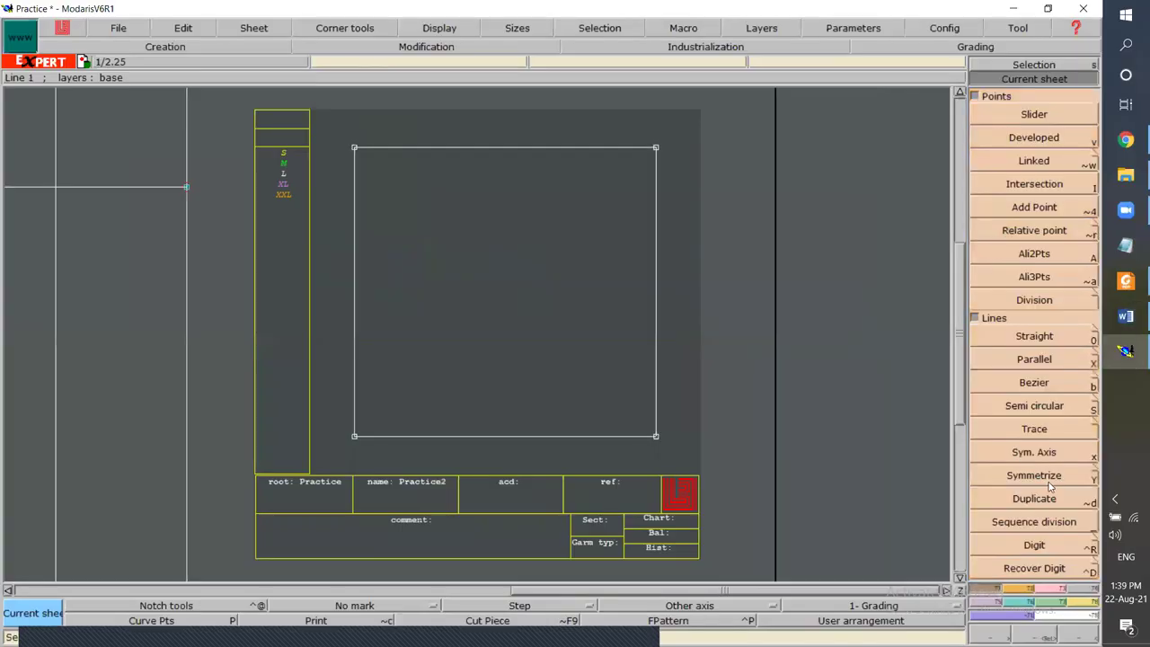
Step: Add a vertical line parallel to the rectangle's right edge at a 25 cm offset
click(1052, 362)
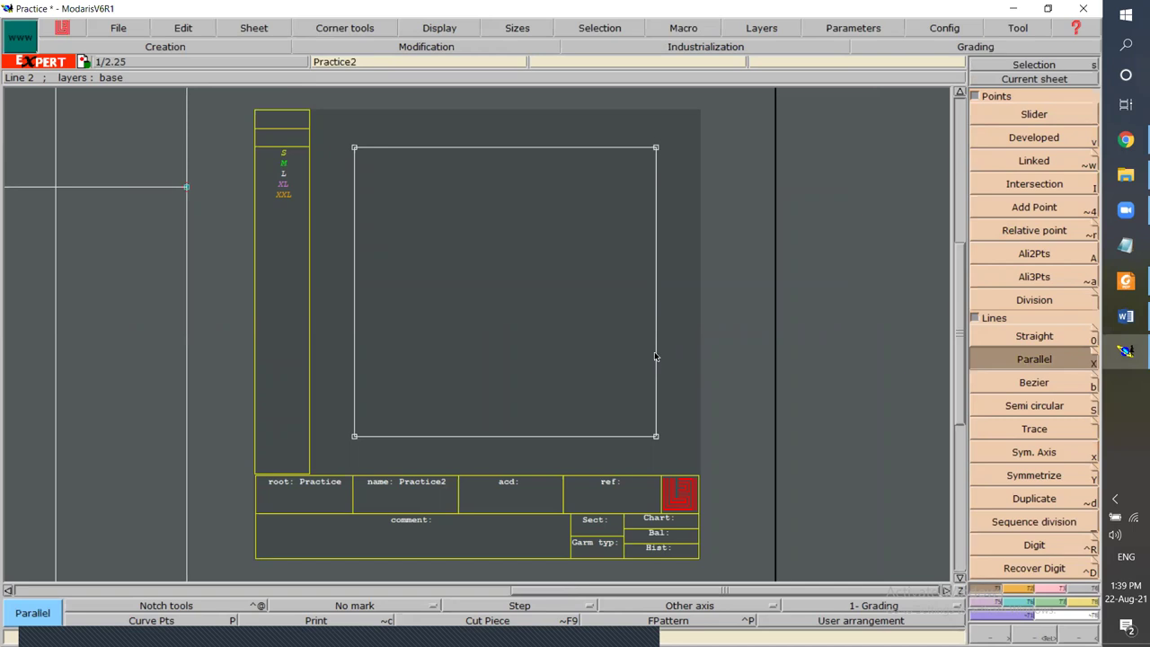
click(656, 360)
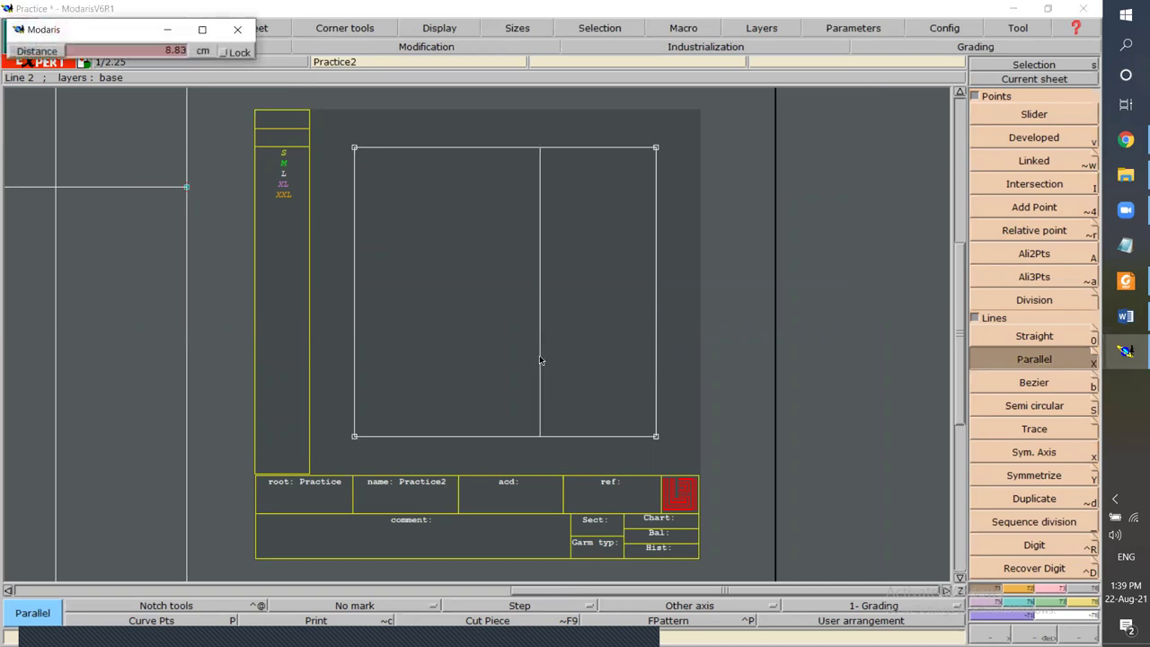
text(25.00)
text(18)
key(Return)
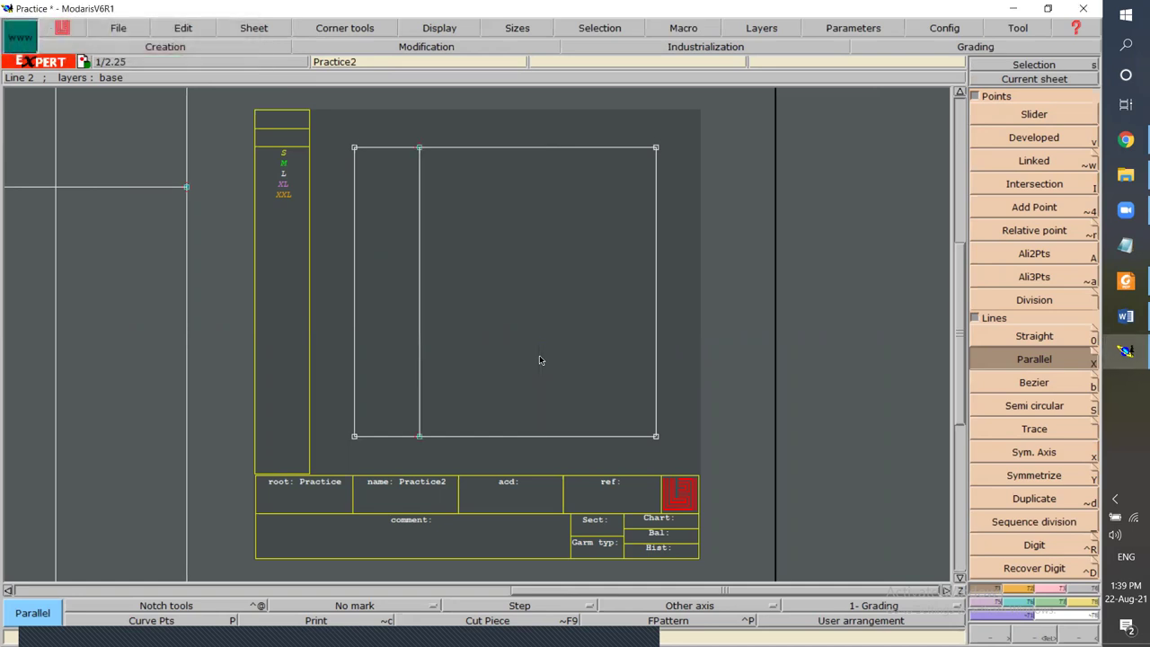
Step: Check the under sleeve length value 12 in the measurement chart, then return to Modaris
key(alt+Tab)
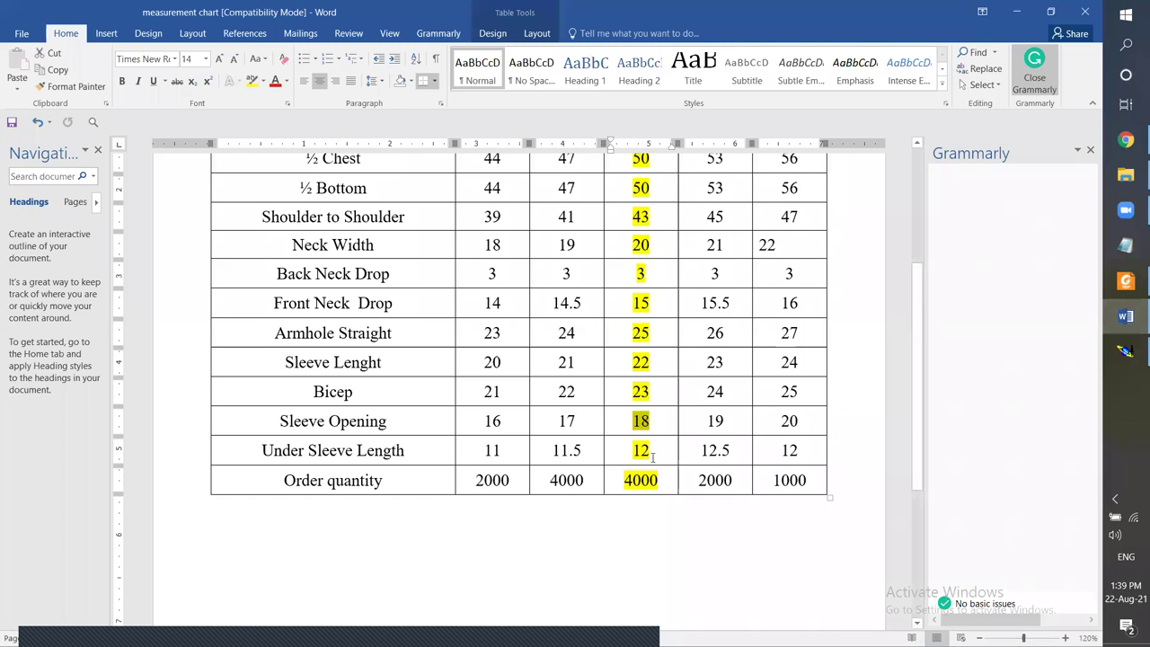
double_click(642, 451)
click(1128, 352)
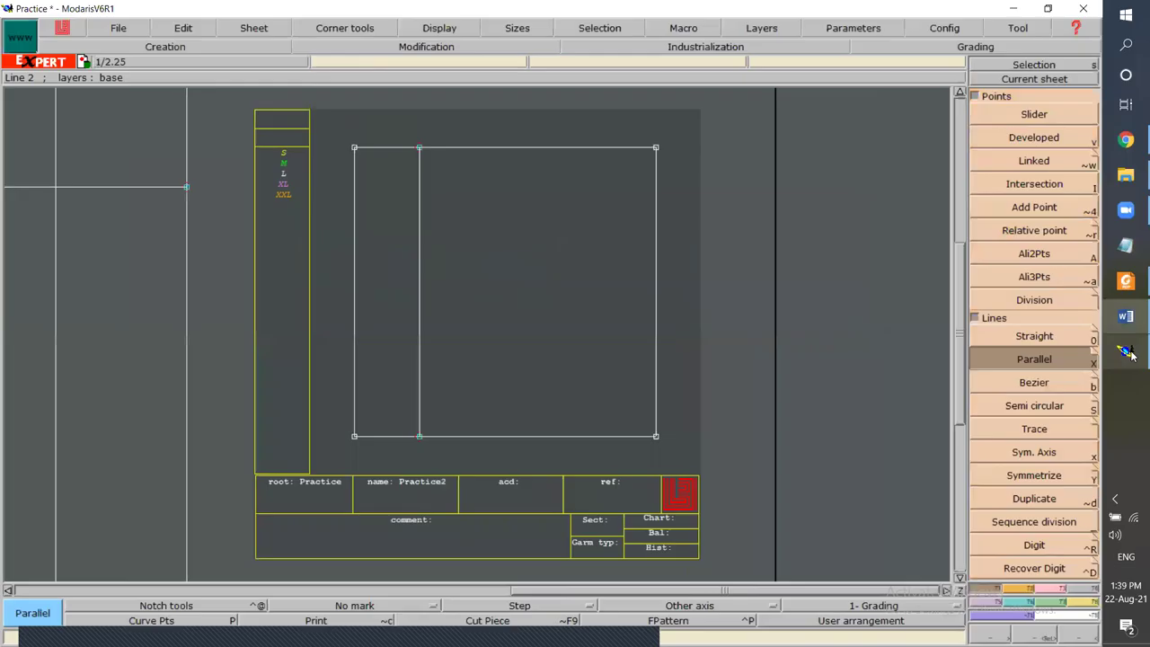
click(1046, 337)
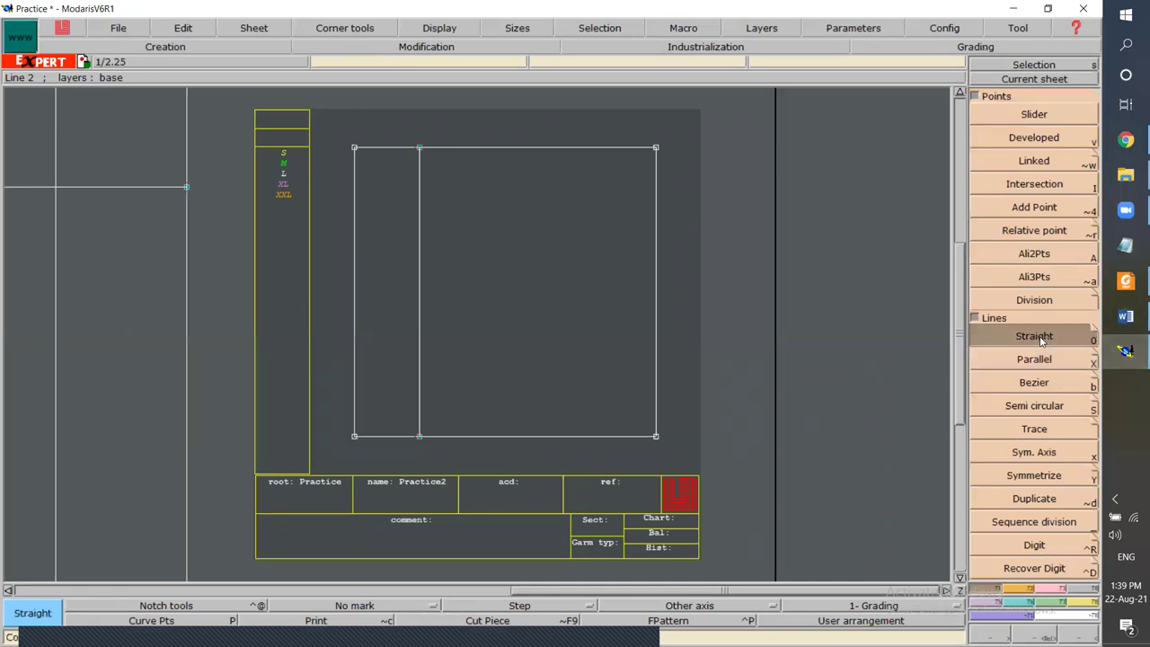
Step: Draw a 12 cm slanted straight line from the vertical line's foot to the rectangle's left edge
click(420, 436)
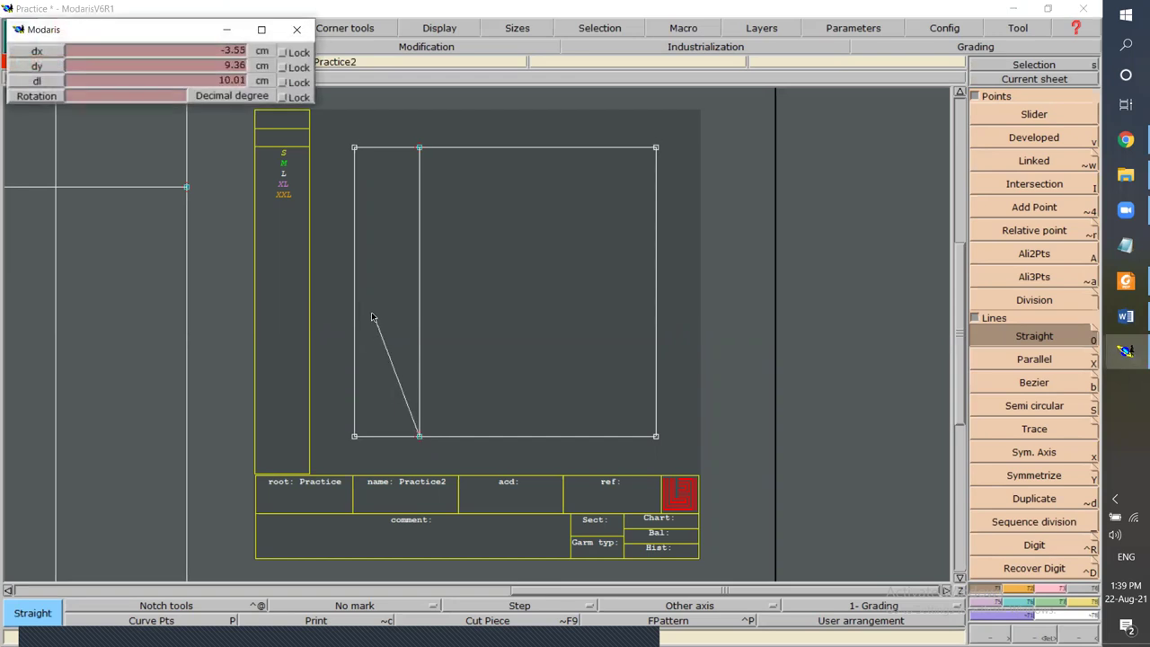
key(BackSpace)
key(Tab)
key(BackSpace)
key(Tab)
key(BackSpace)
key(Return)
click(431, 254)
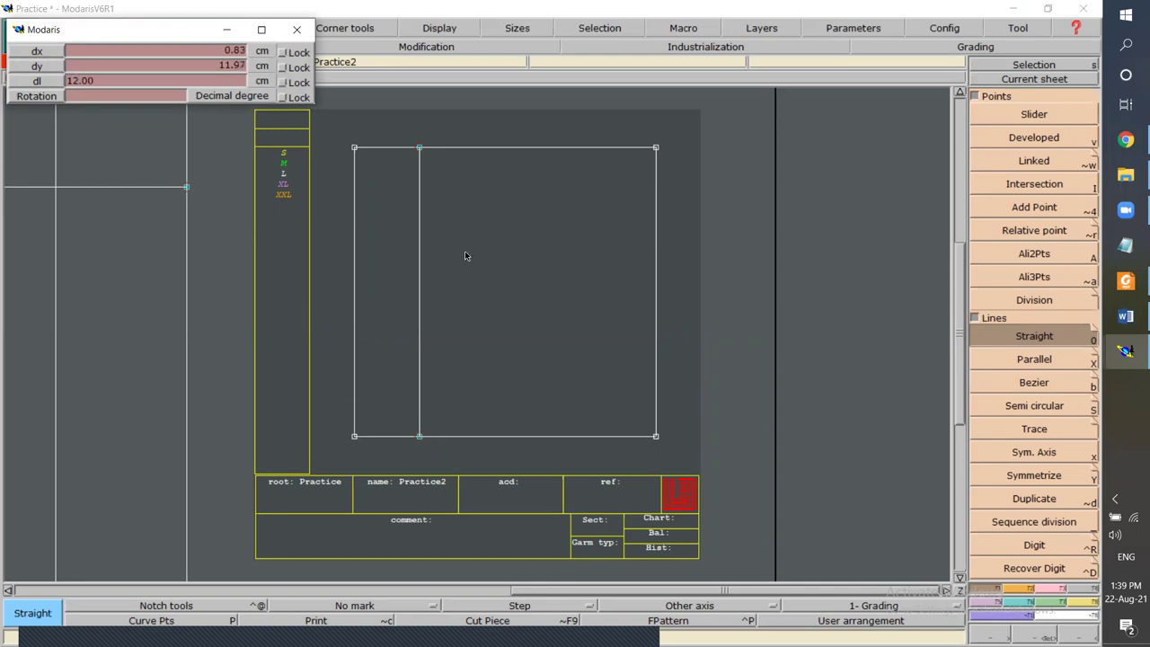
click(354, 297)
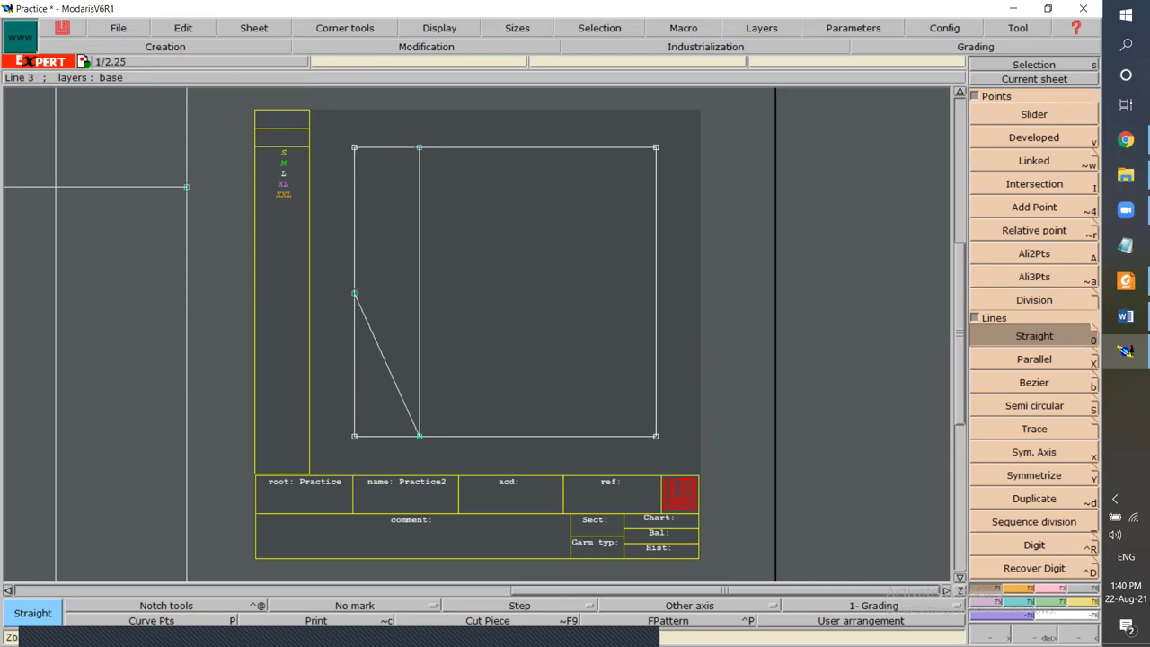
Step: Zoom in on the diagonal line, remove it, and return to selection mode
scroll(354, 308, up, 5)
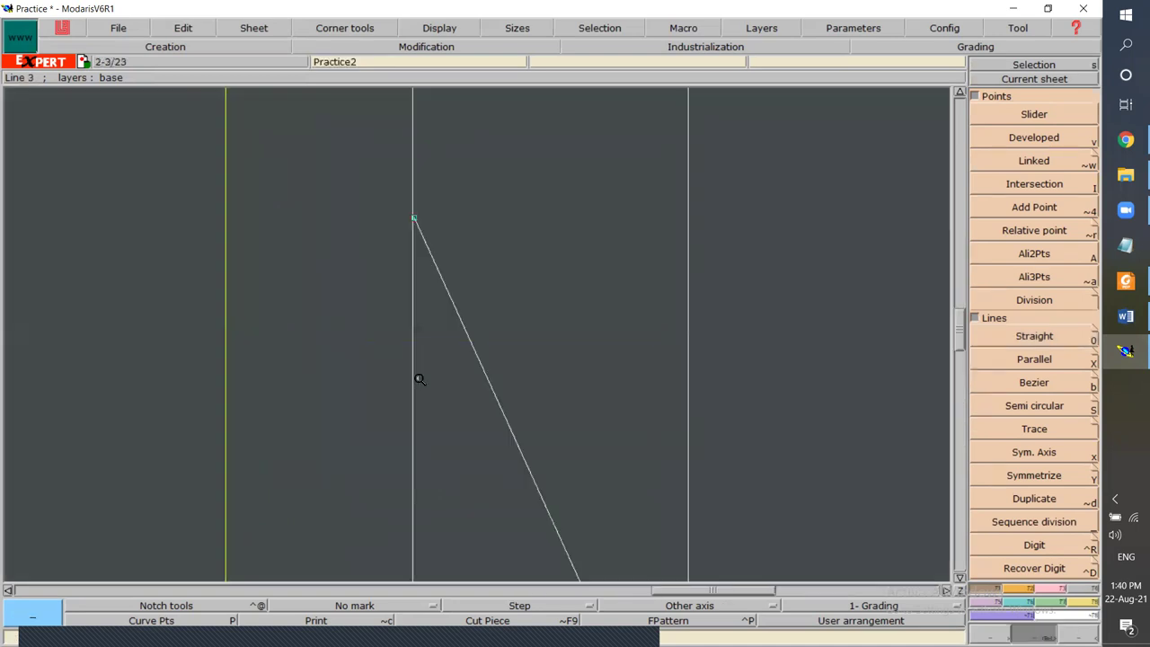
scroll(508, 342, up, 4)
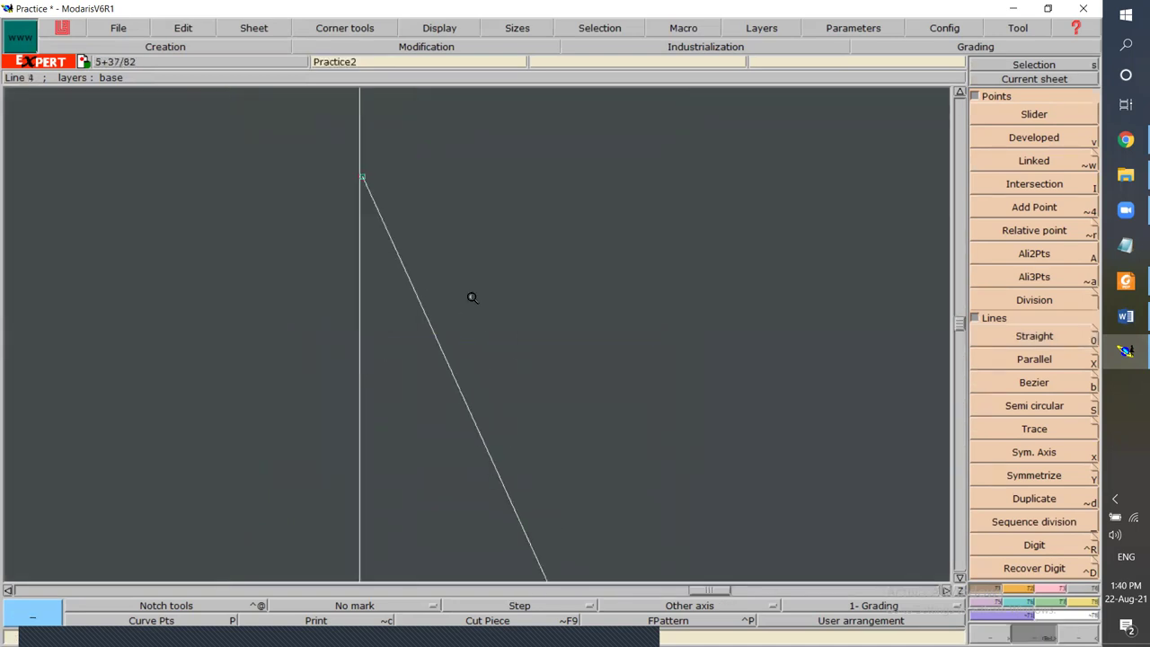
click(475, 335)
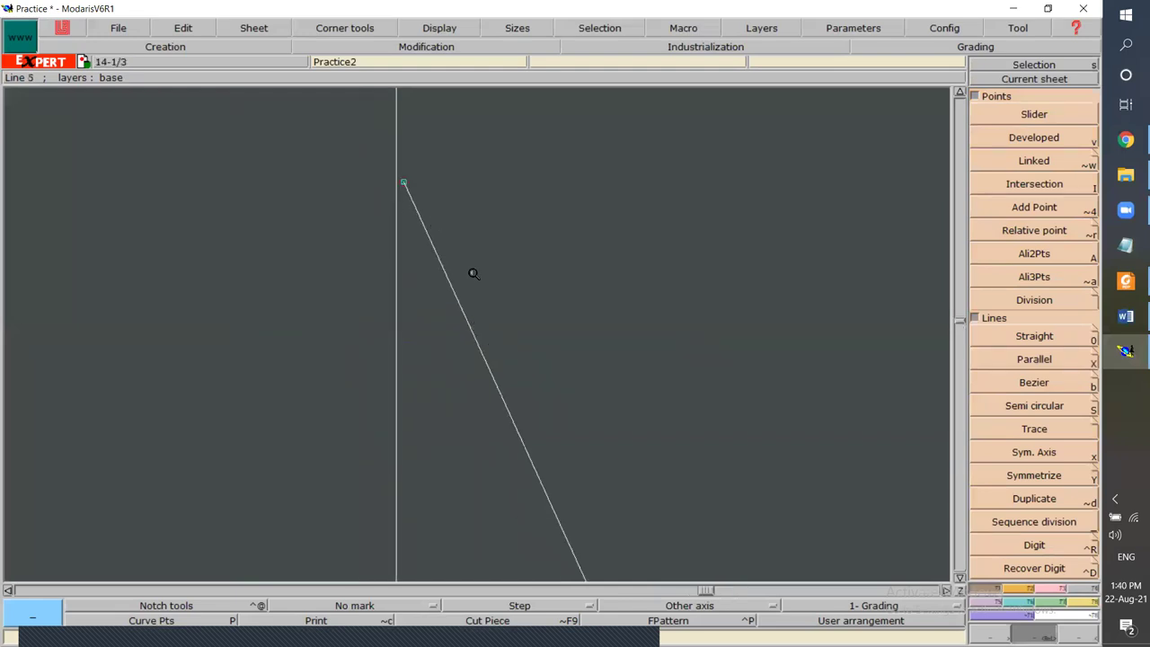
drag(473, 274, 511, 350)
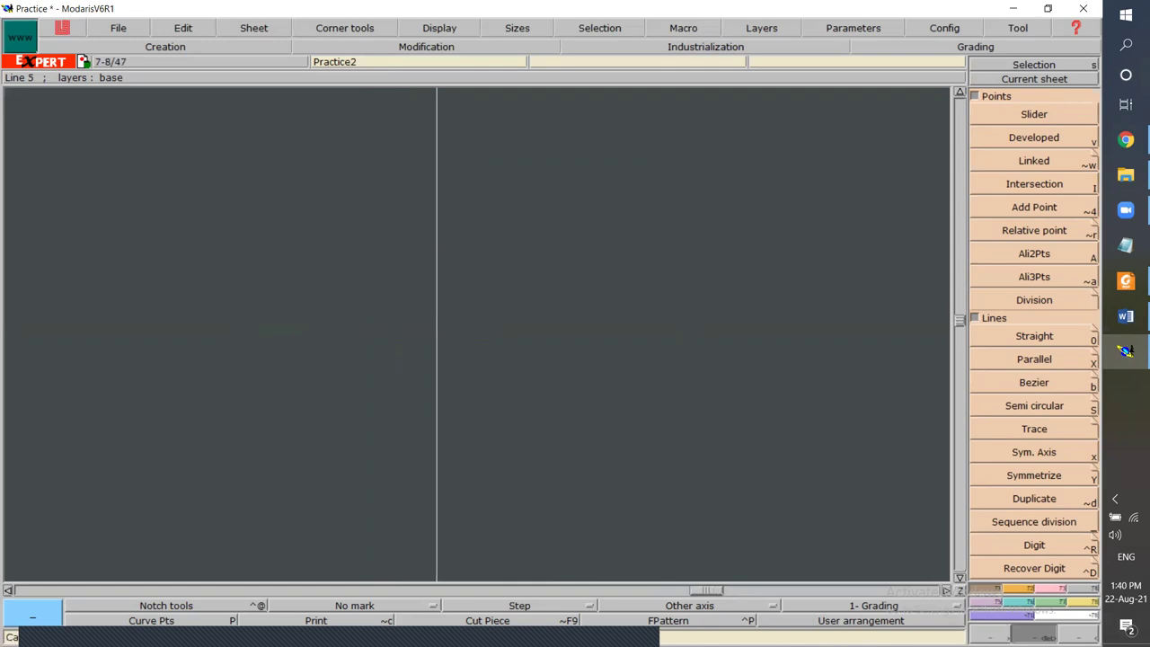
click(1044, 340)
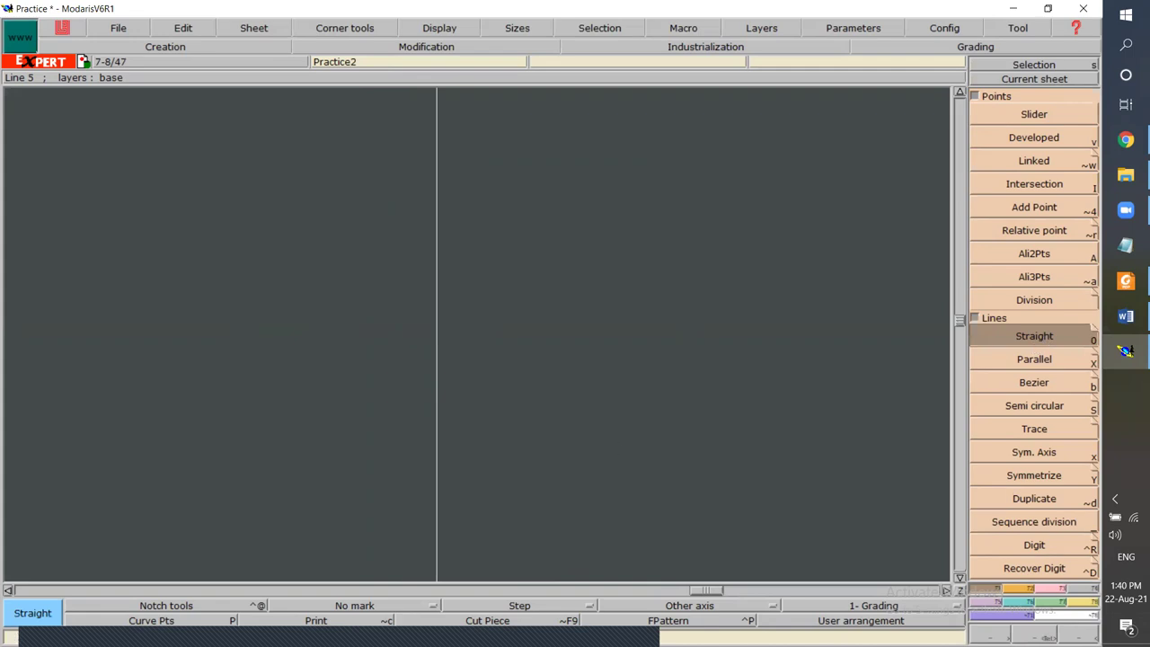
scroll(477, 333, down, 1)
scroll(476, 332, down, 1)
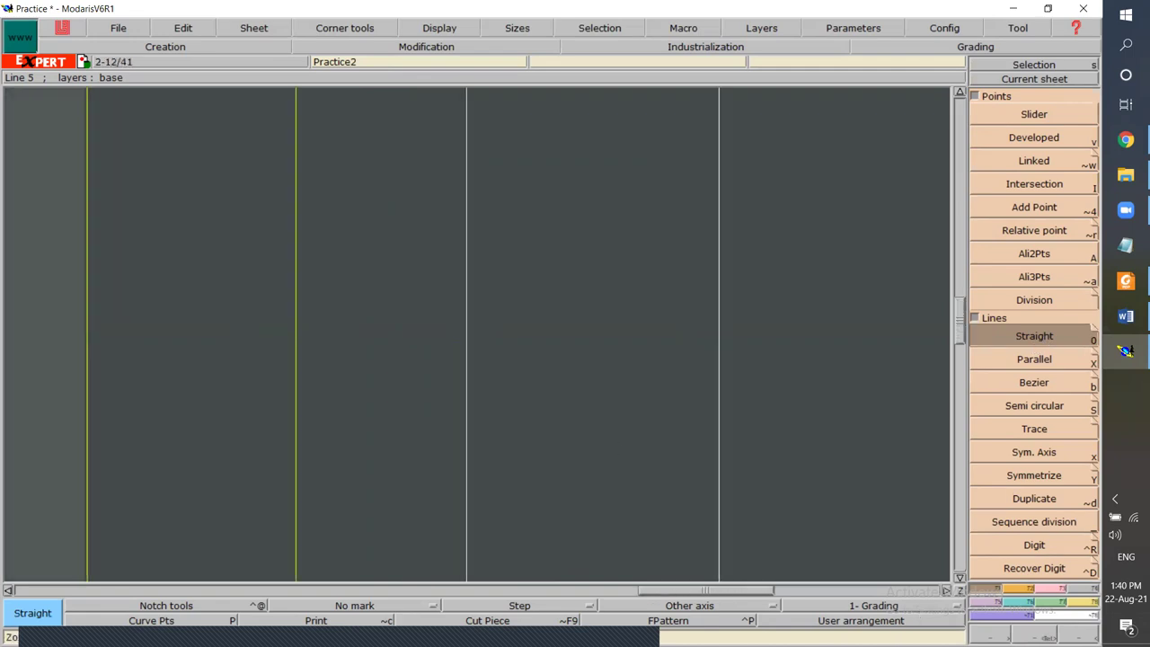
scroll(477, 332, down, 1)
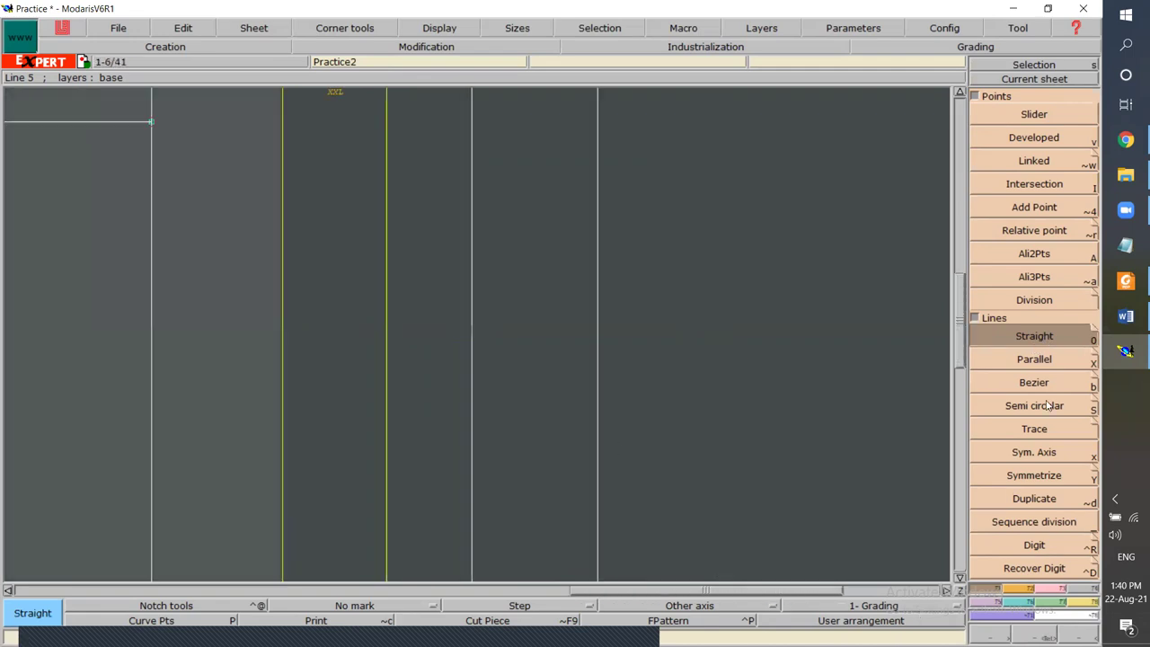
click(1028, 70)
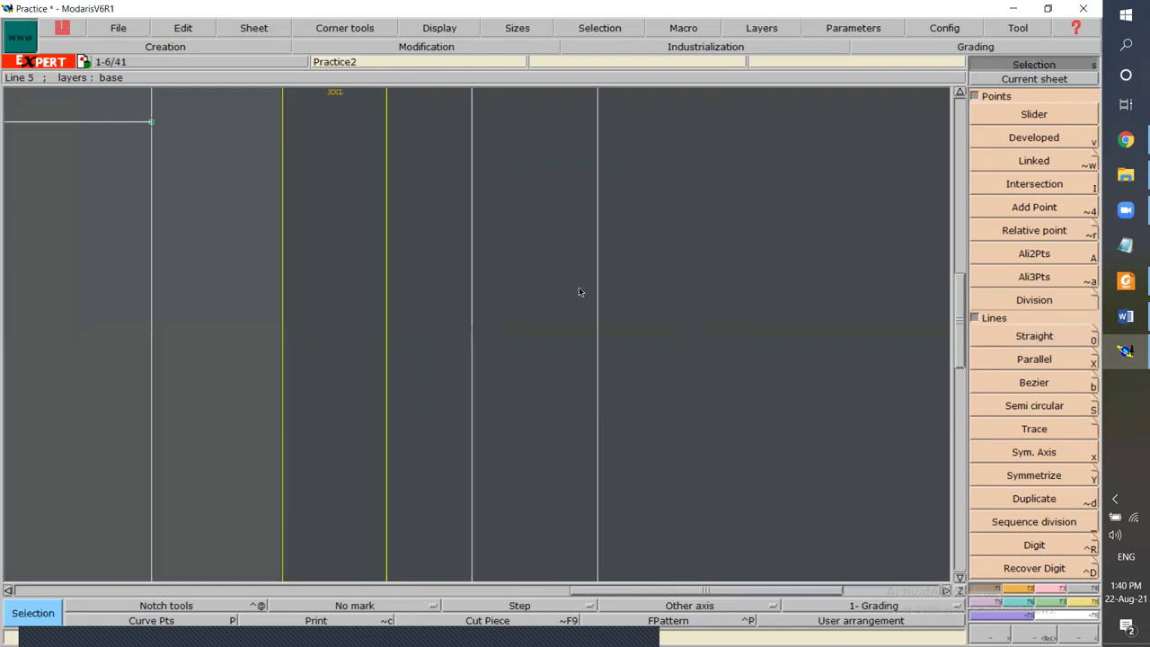
Step: Arrange all sheets and fit the current Practice2 sheet in view
click(279, 29)
click(262, 154)
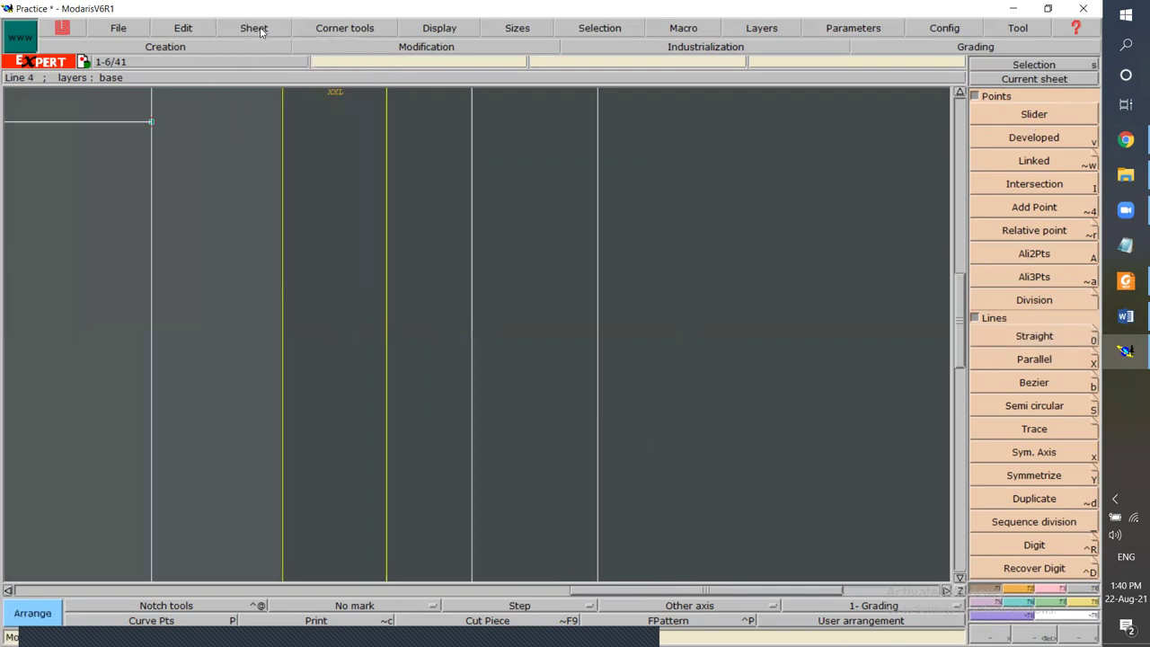
click(264, 29)
click(268, 167)
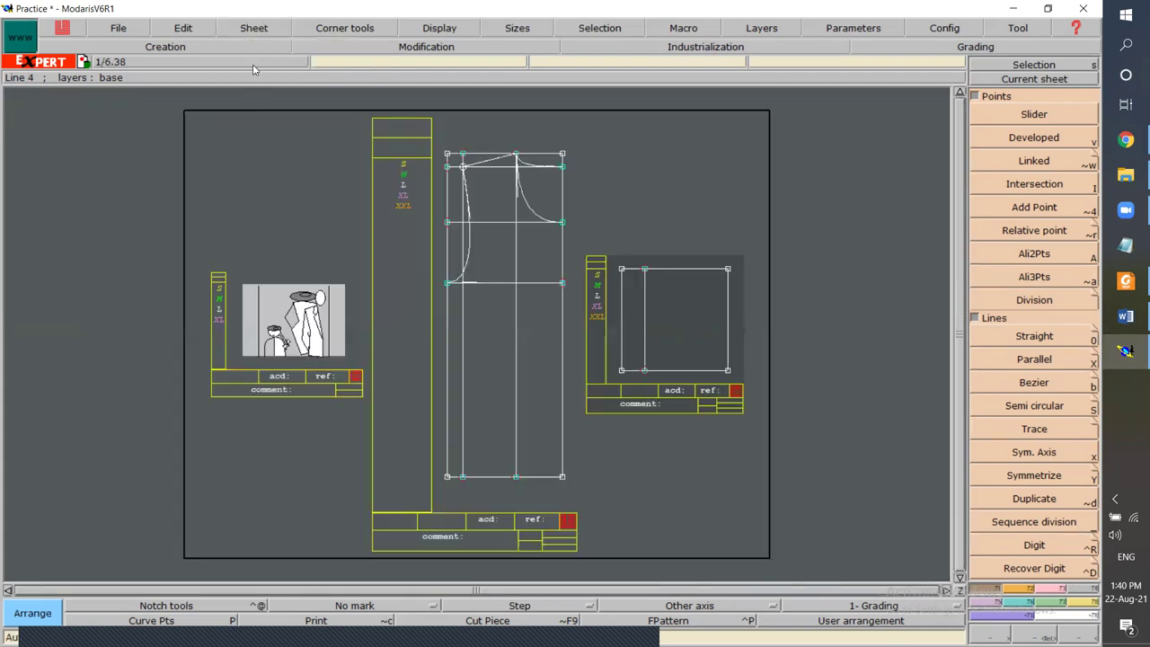
click(1035, 79)
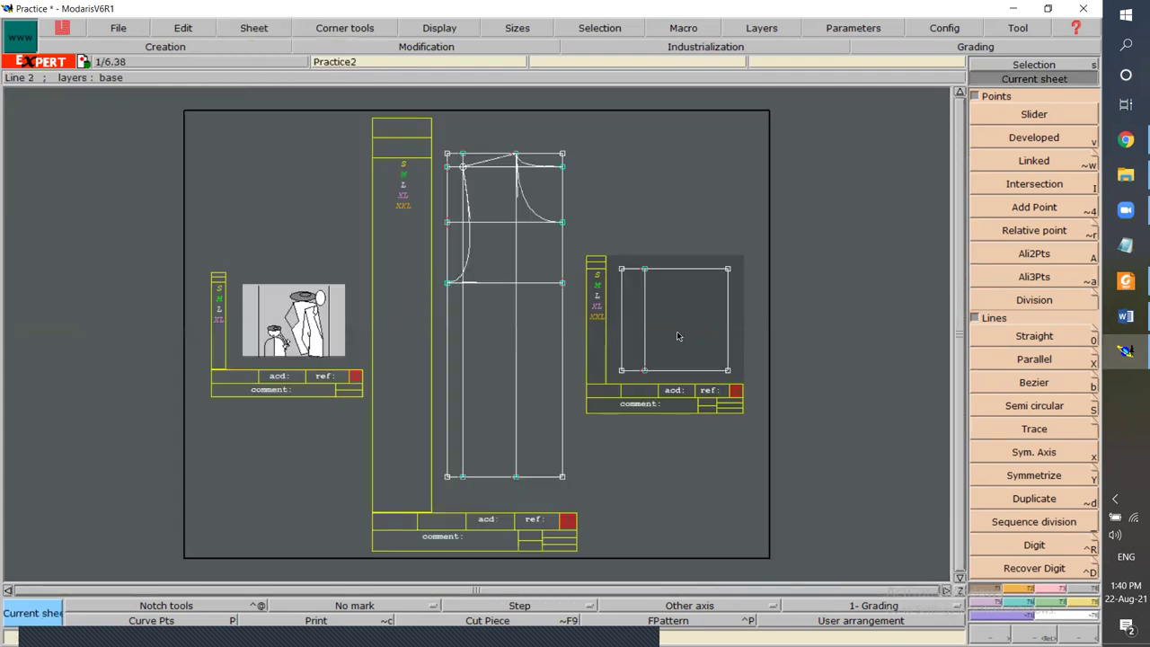
click(676, 330)
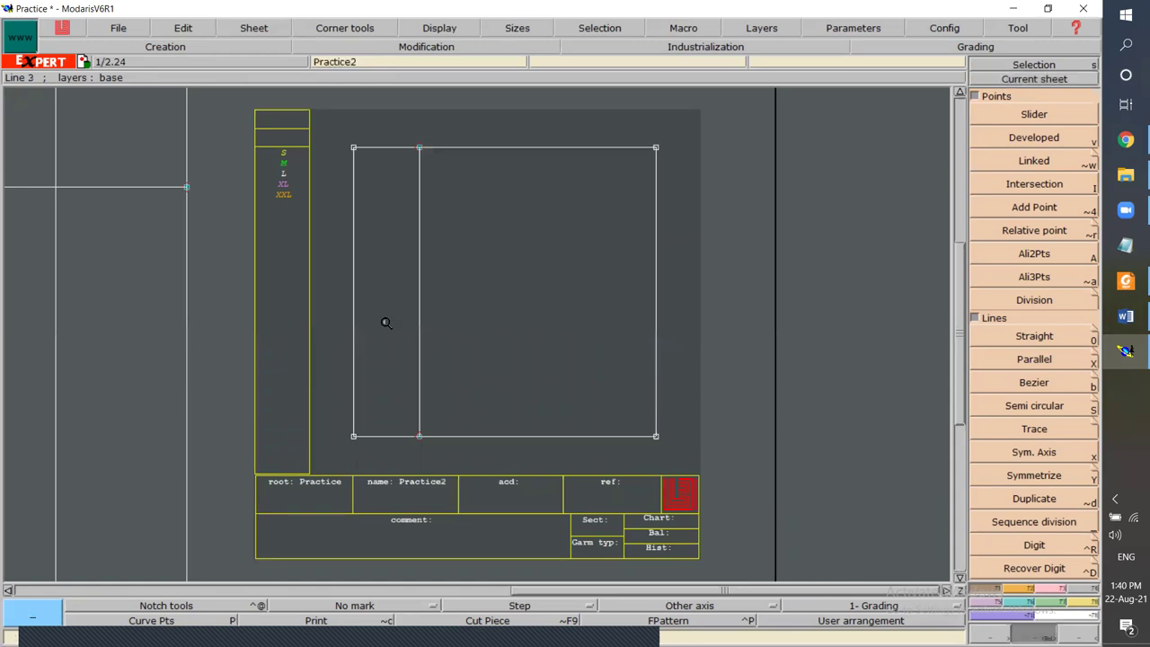
Step: Undo the inner vertical line and redraw a line parallel to the rectangle's right edge
drag(288, 258, 557, 514)
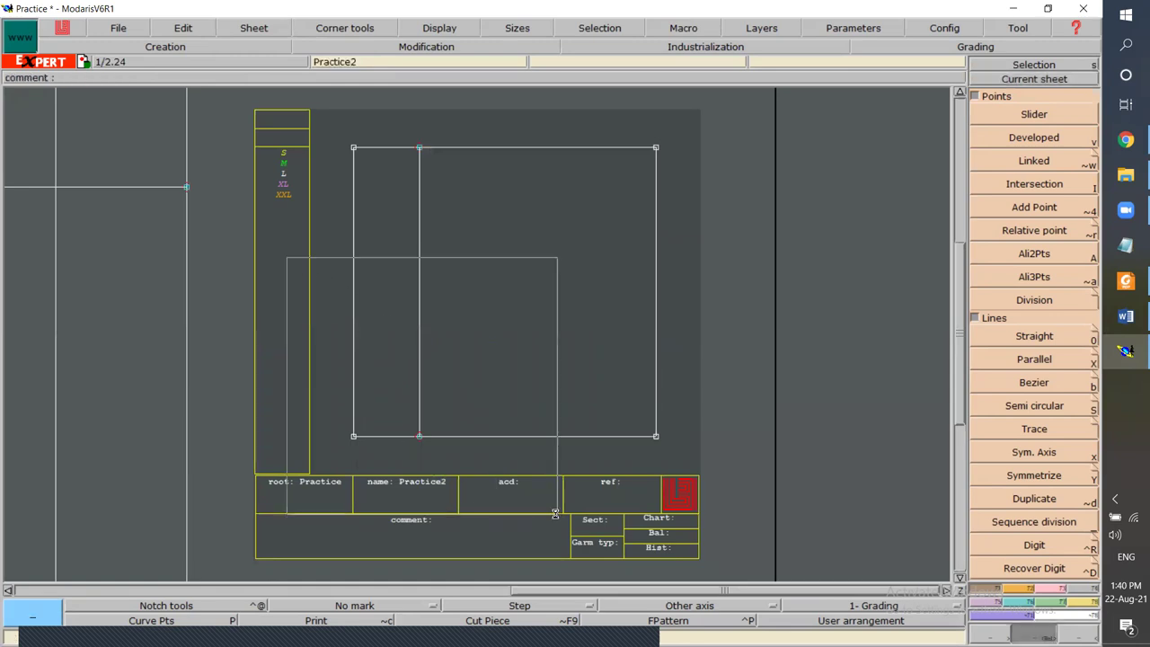
key(0)
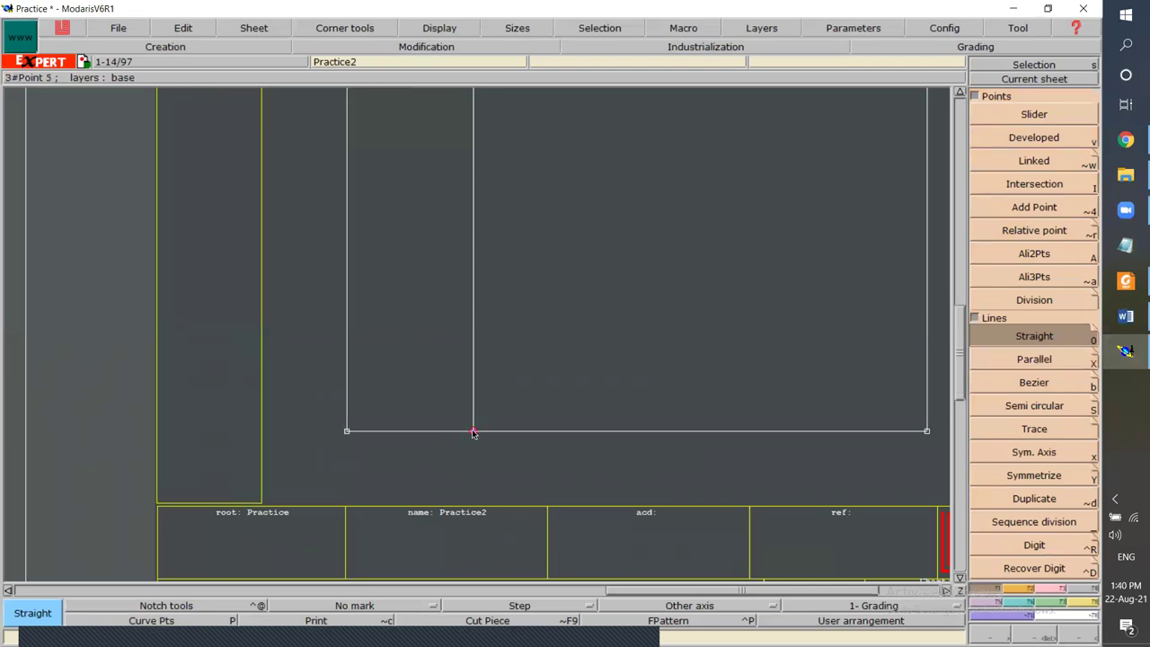
key(ctrl+z)
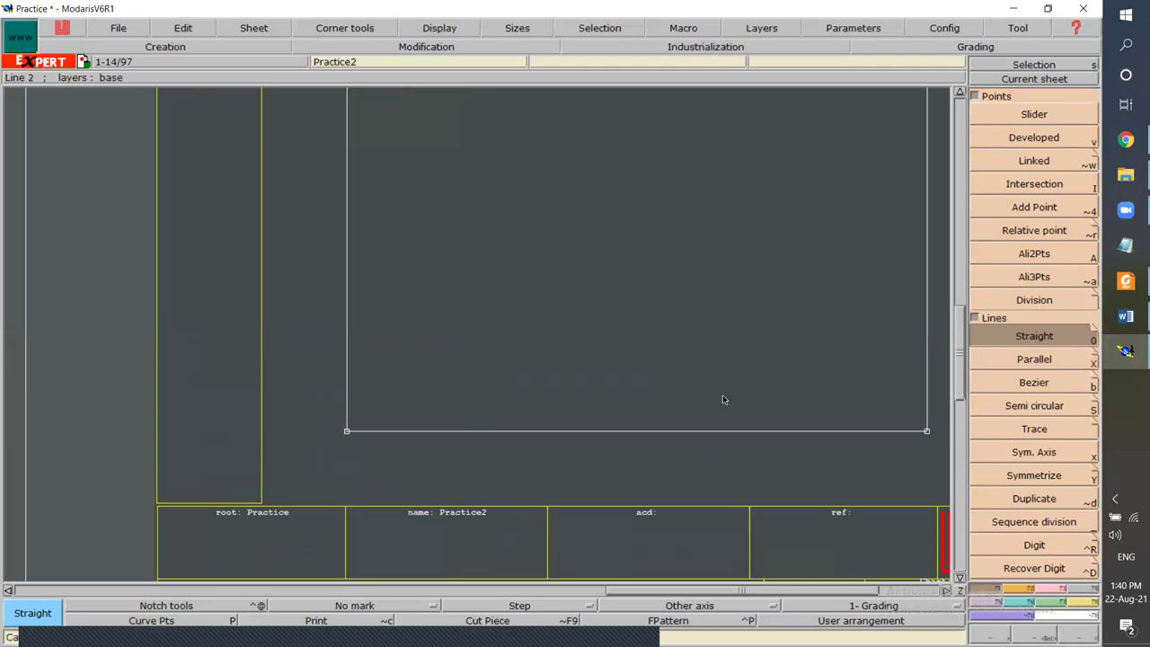
click(1038, 361)
click(928, 376)
text(18)
key(Return)
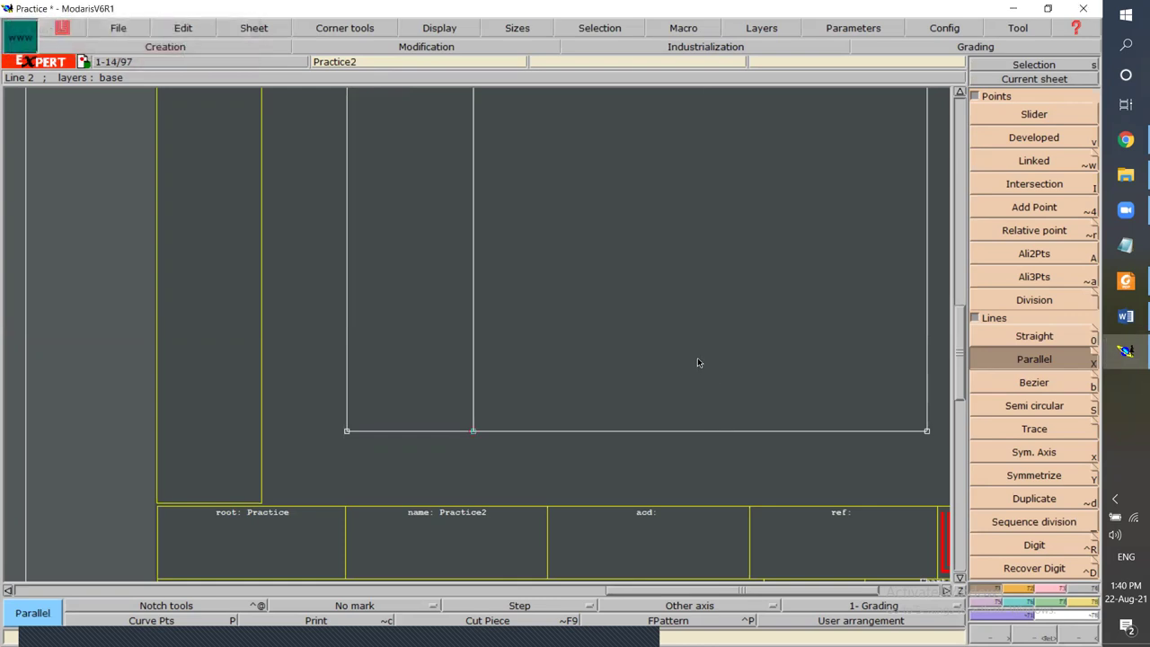
Step: Draw a 12 cm slanted line from the vertical line's foot up to the left edge
click(1030, 335)
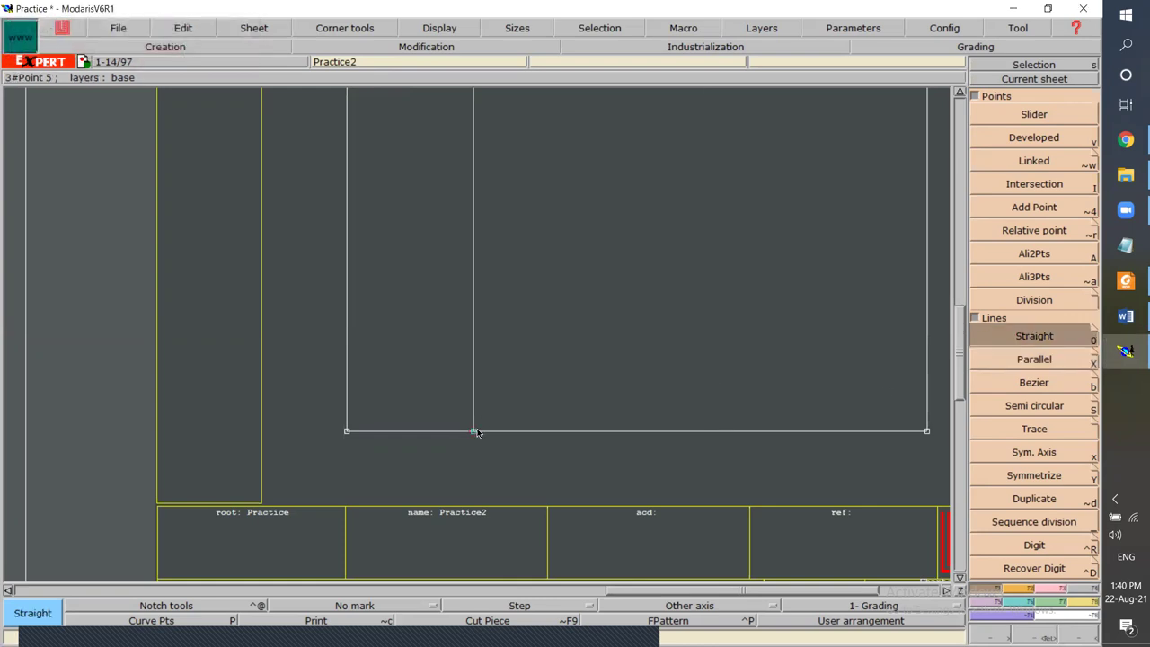
click(474, 431)
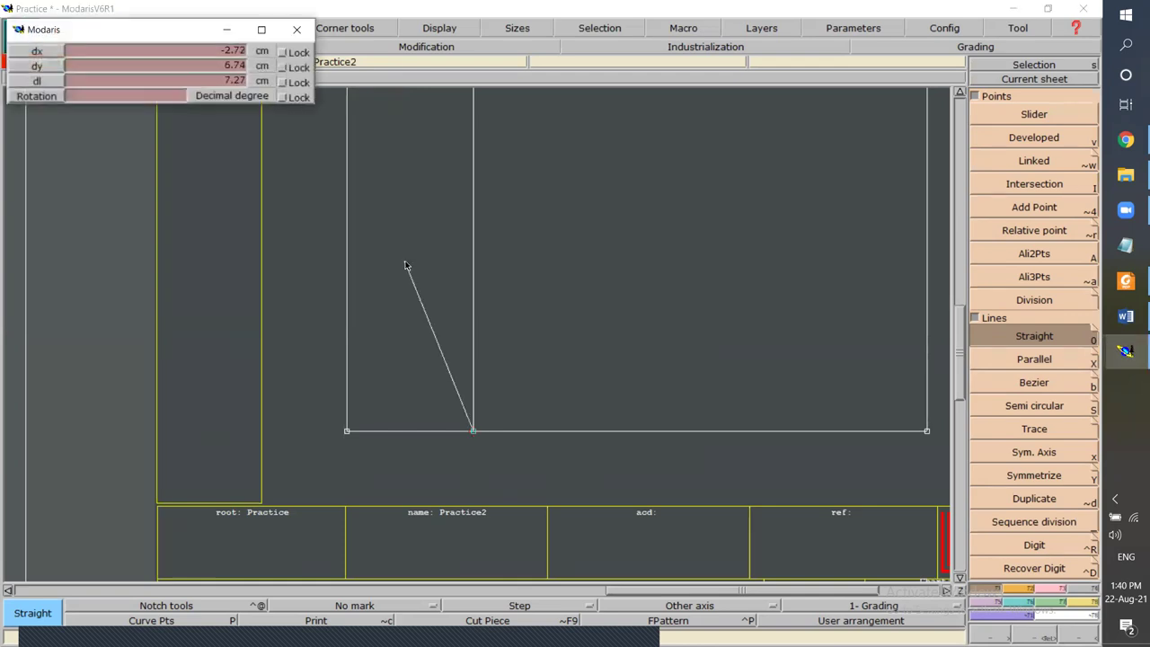
key(BackSpace)
key(Tab)
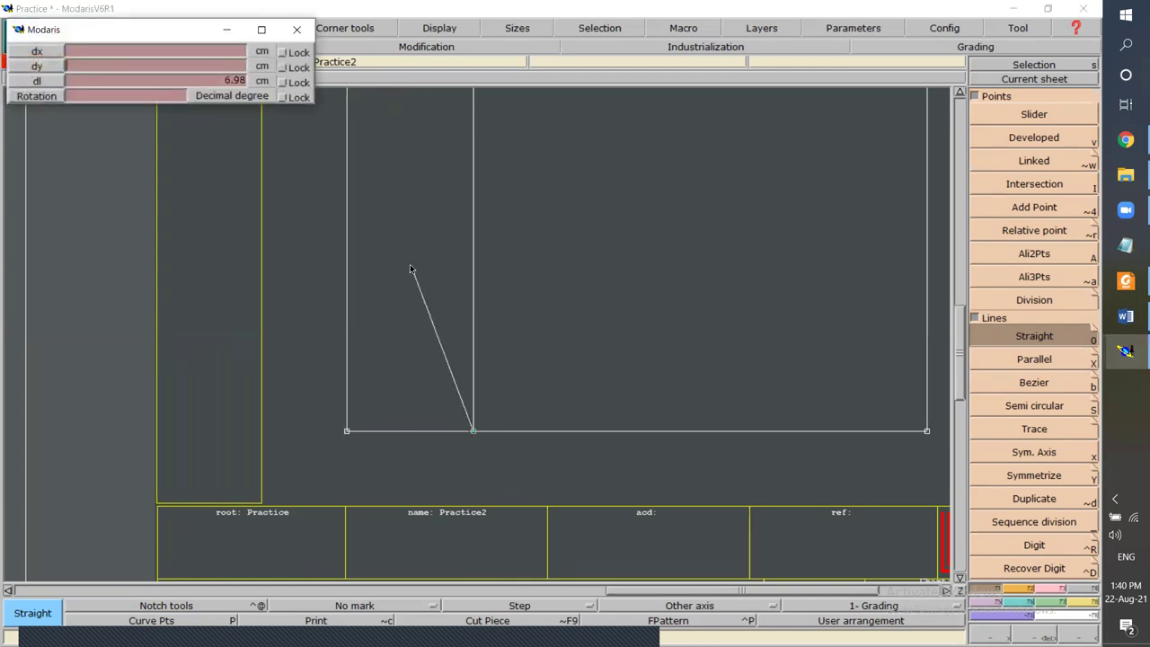
key(Tab)
text(12.00)
key(Return)
click(347, 160)
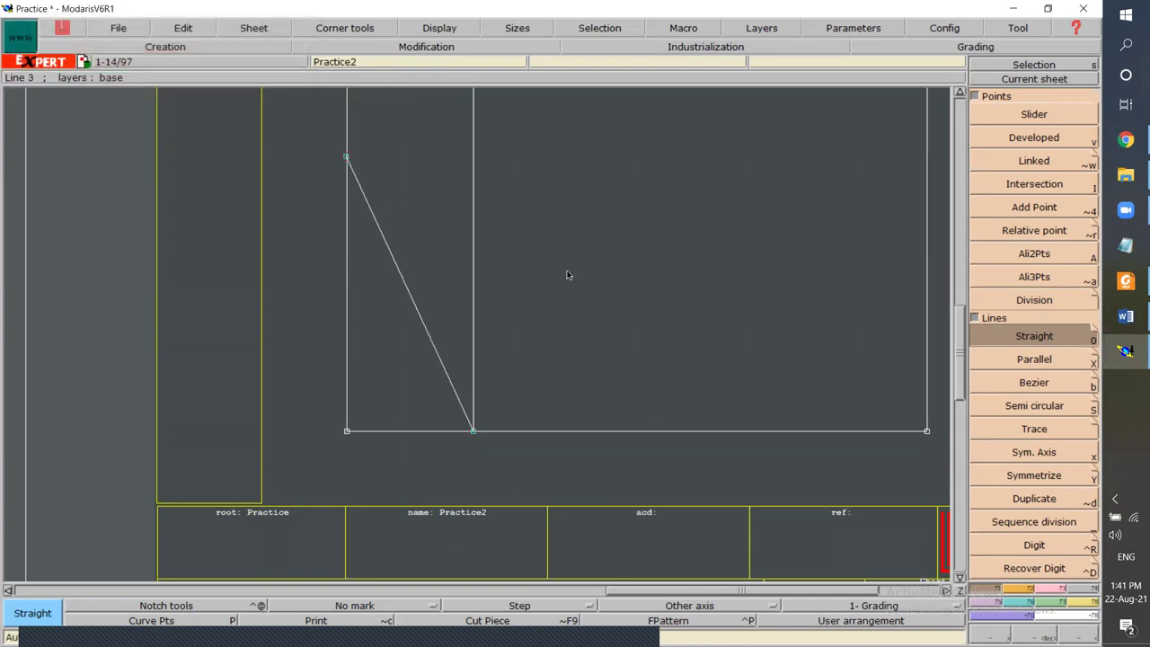
Step: Return to selection and make Practice2 the current sheet in full view
click(1035, 65)
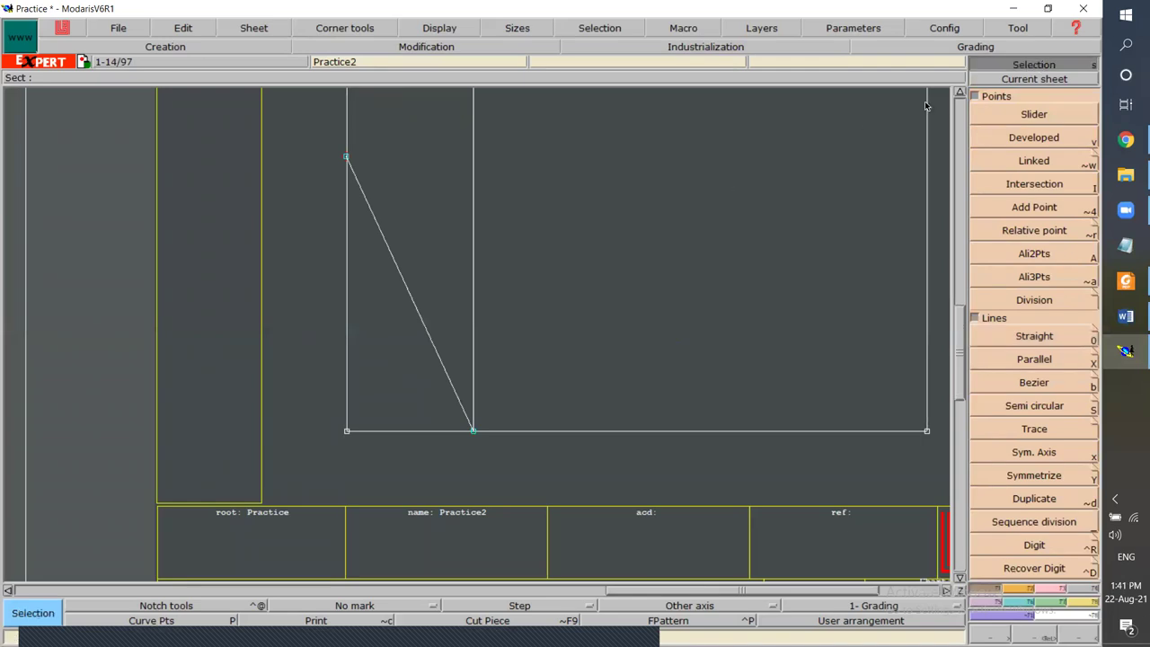
click(1004, 79)
click(751, 199)
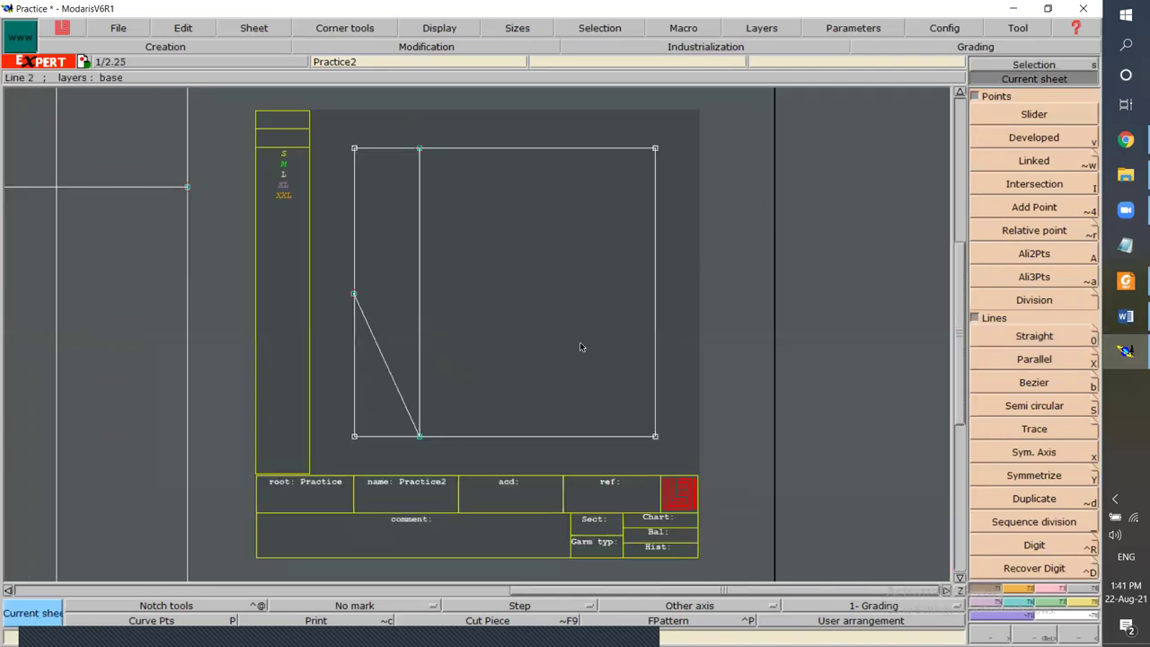
Step: Draw a Bezier line from the slanted line's top point to the frame's top-right corner
click(1047, 389)
click(354, 295)
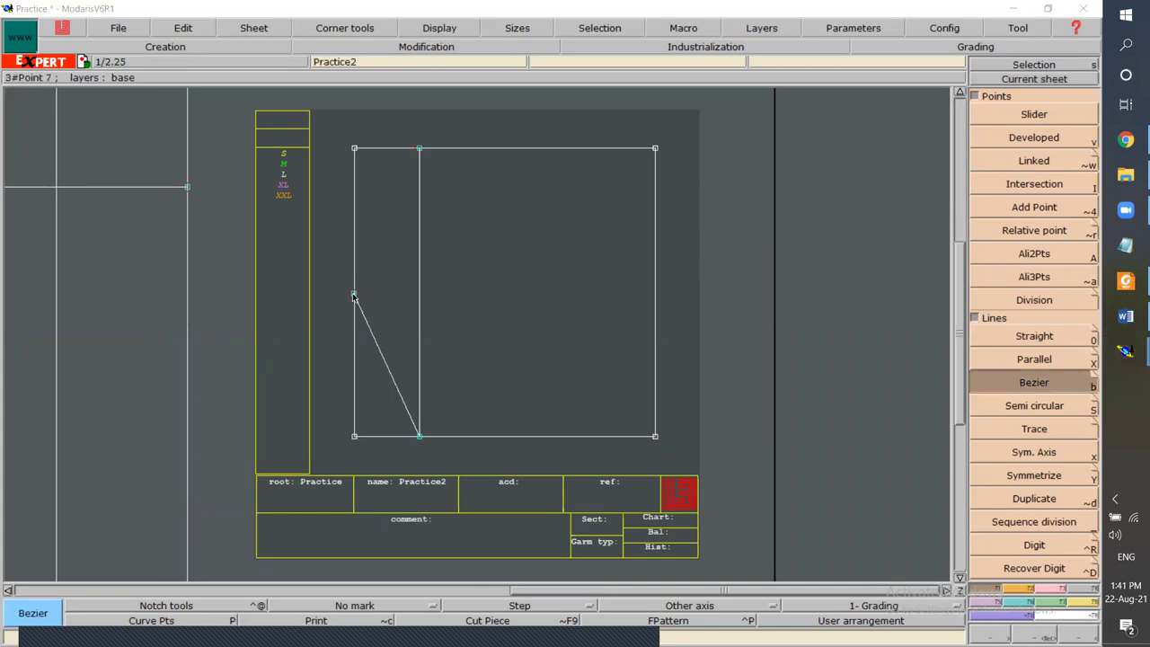
click(656, 149)
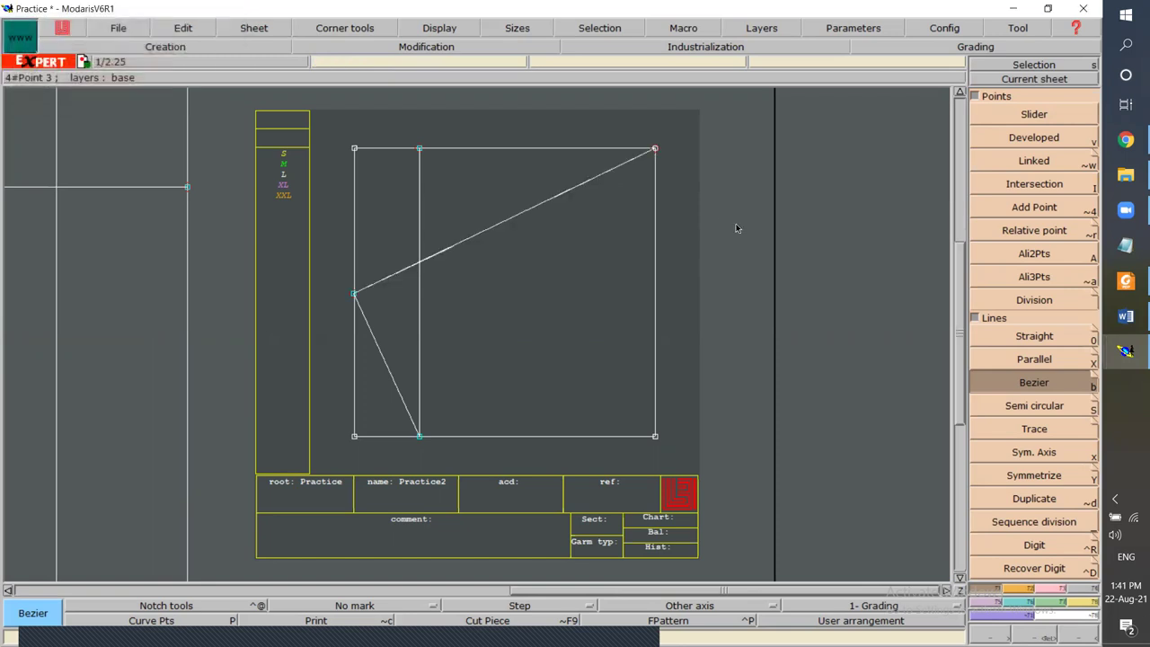
Step: Turn off the display of curve handles
click(440, 30)
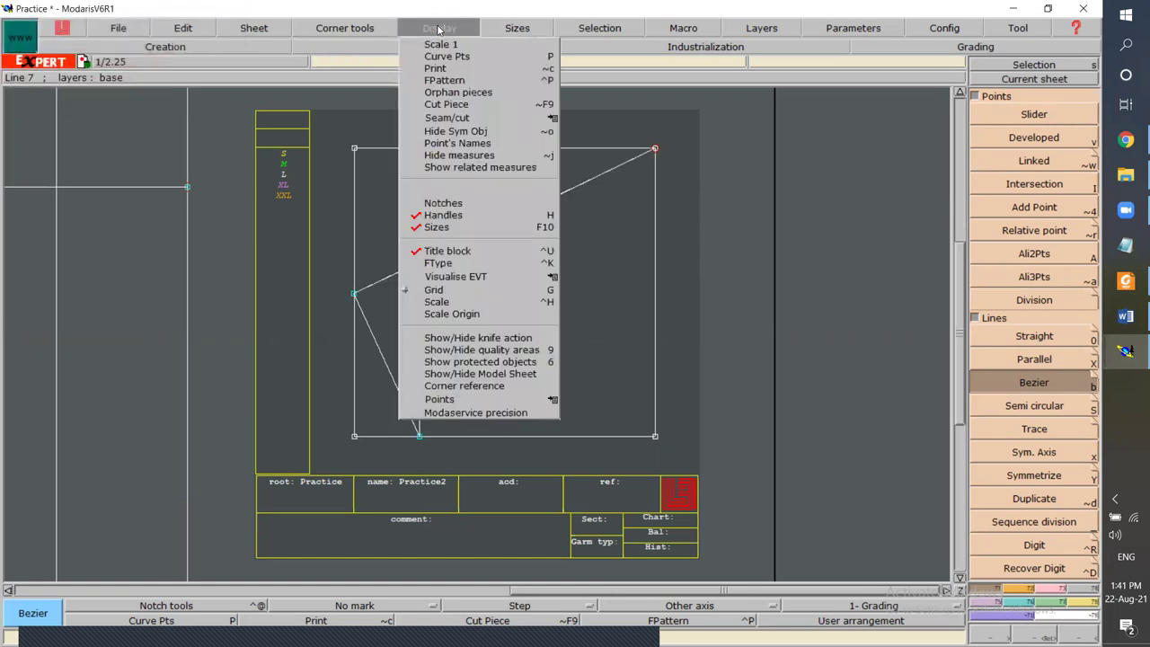
click(454, 221)
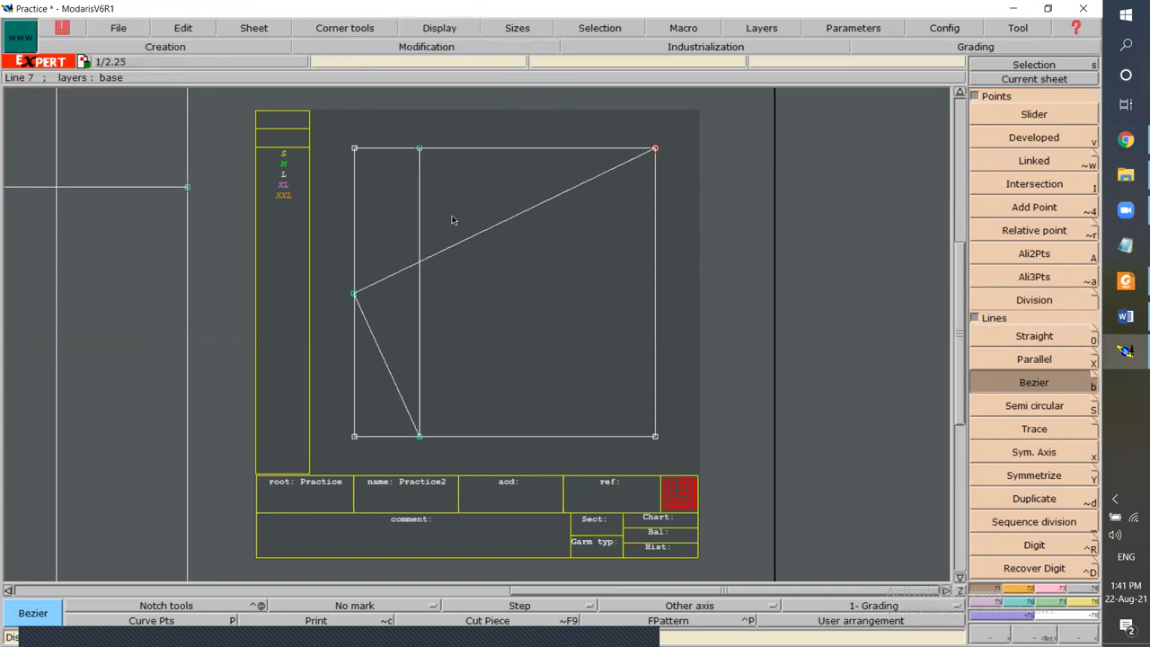
click(443, 28)
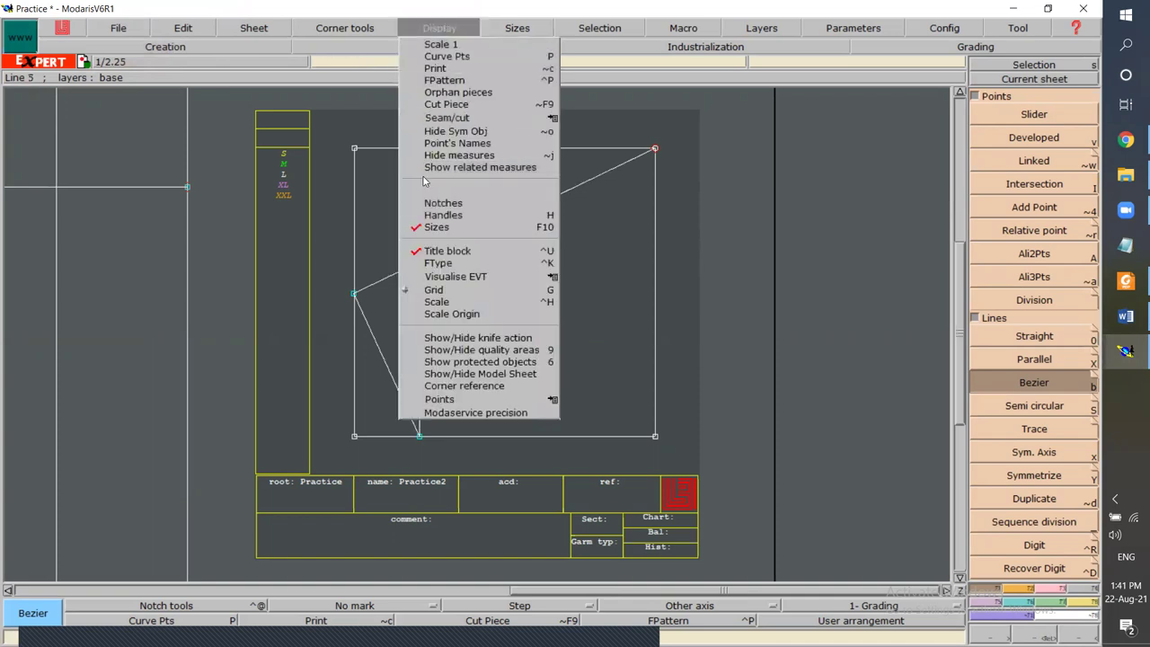
Step: Reshape the Bezier into an S-curve that flattens along the top edge into the top-right corner
click(431, 217)
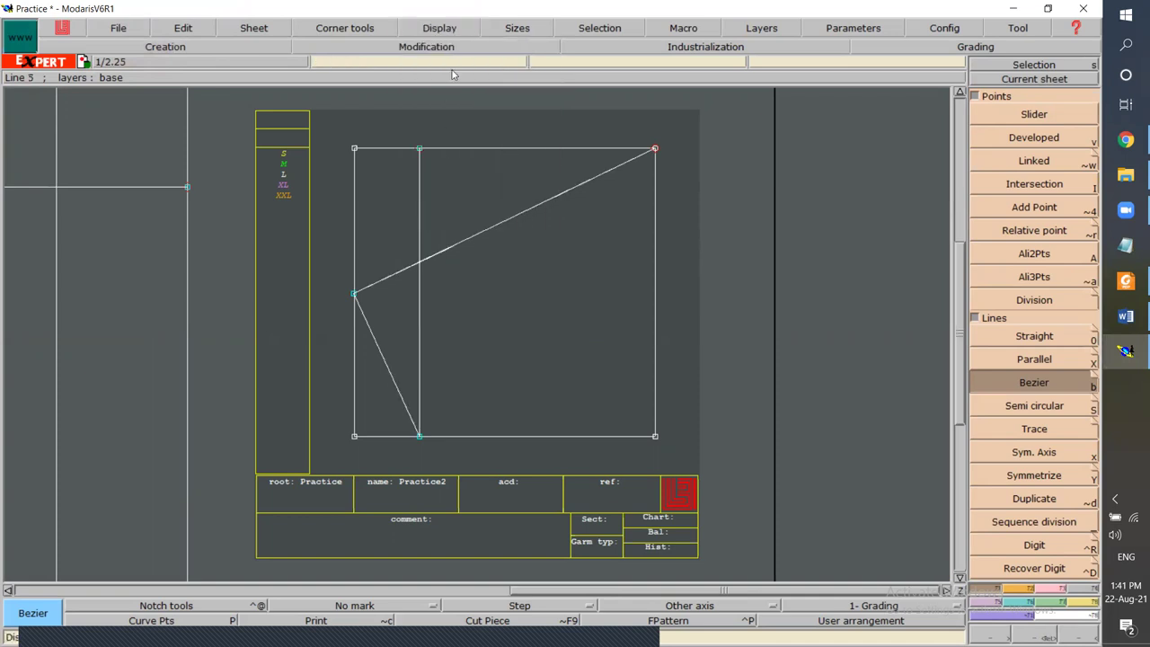
key(F2)
click(1029, 309)
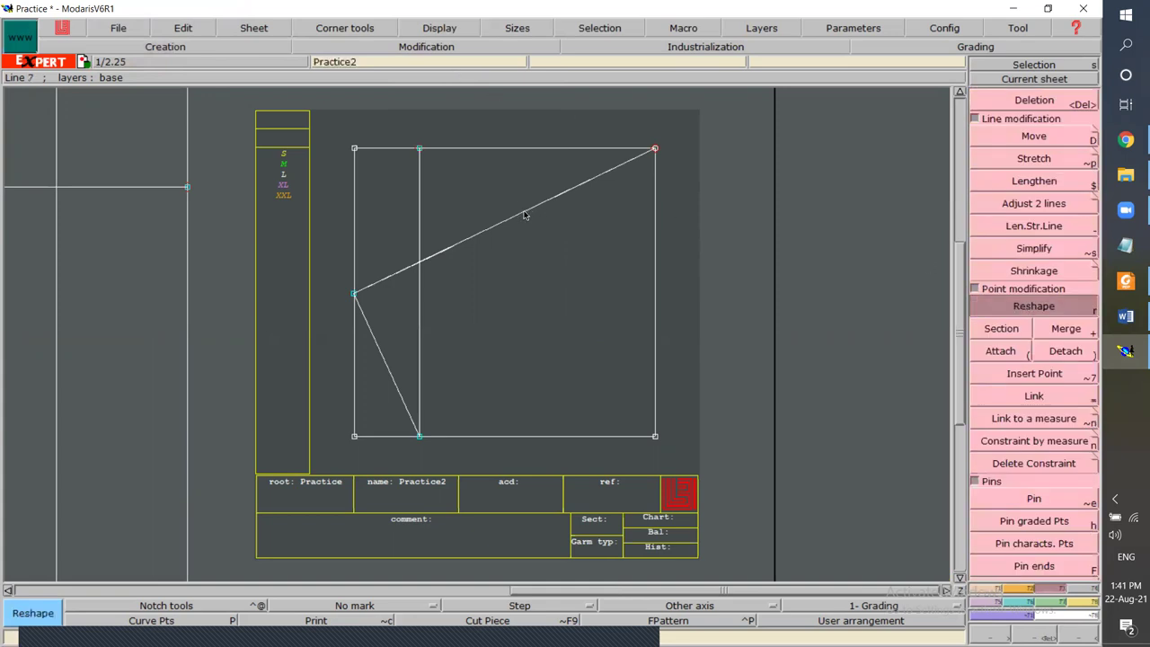
click(557, 196)
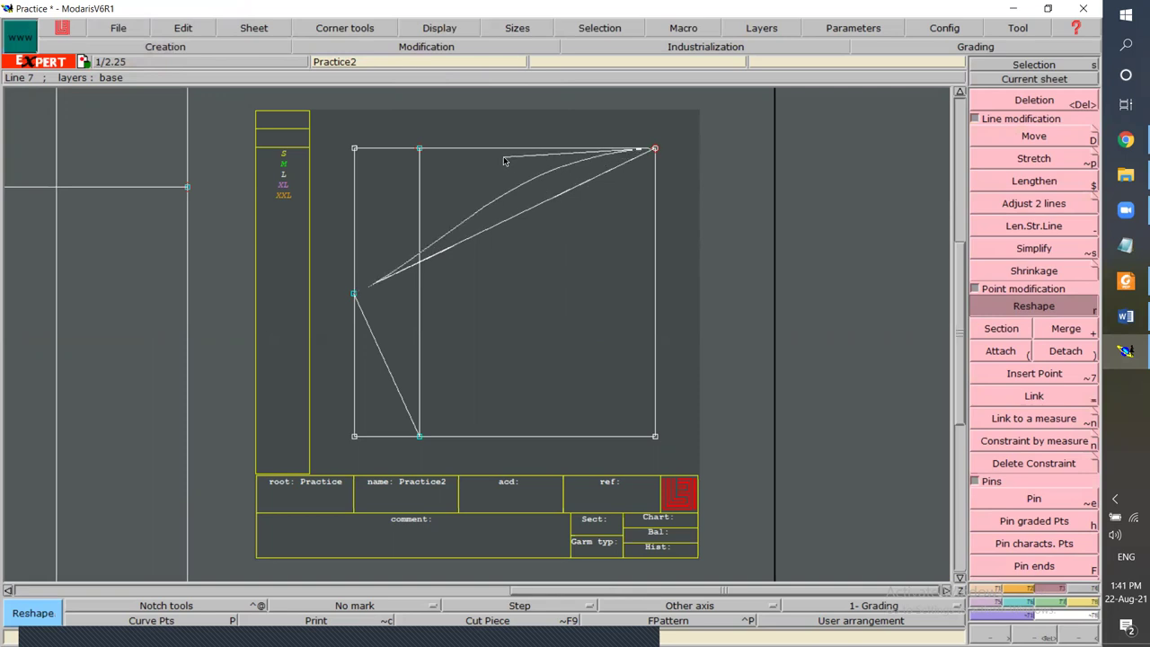
click(486, 154)
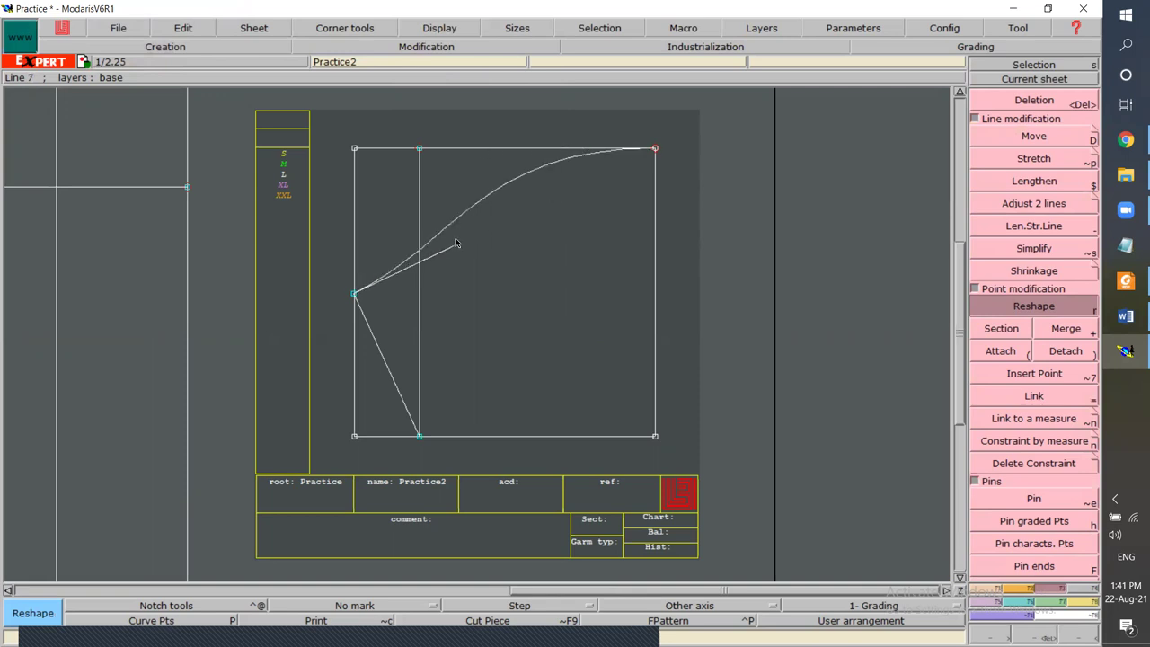
click(454, 249)
click(454, 289)
click(495, 150)
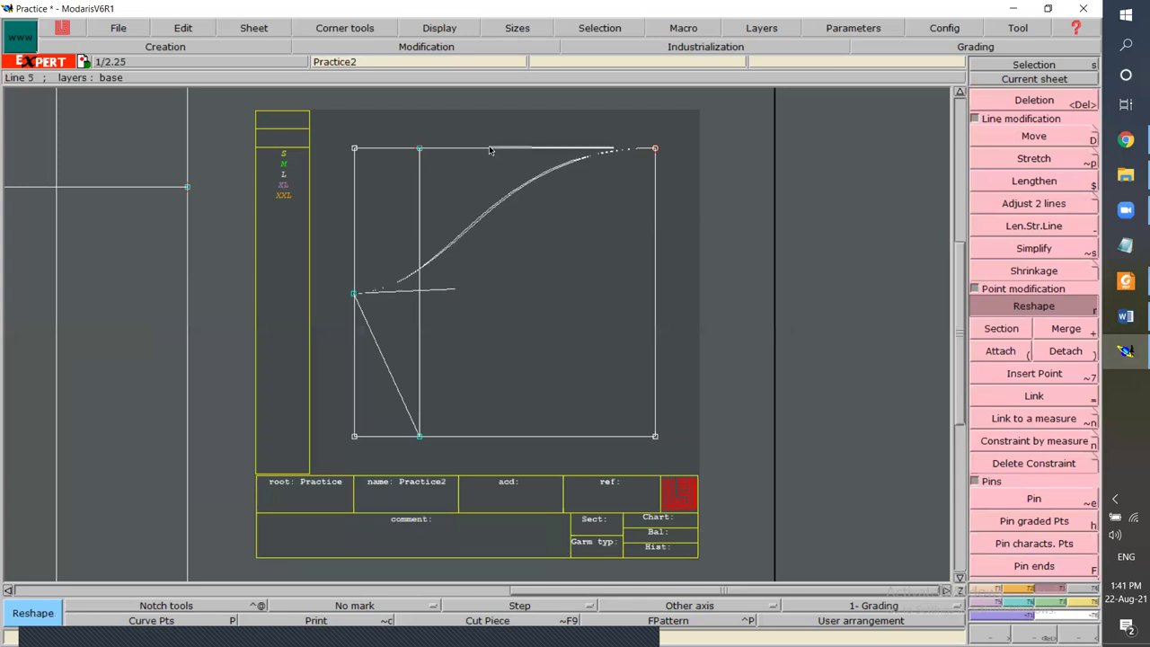
click(439, 151)
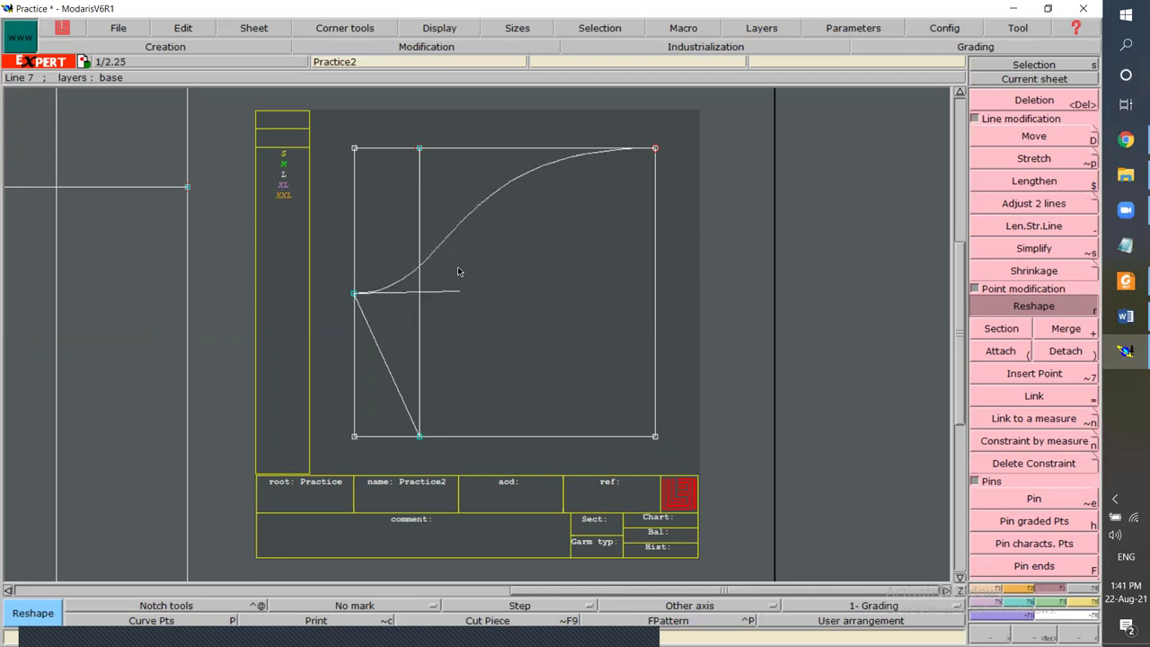
key(F1)
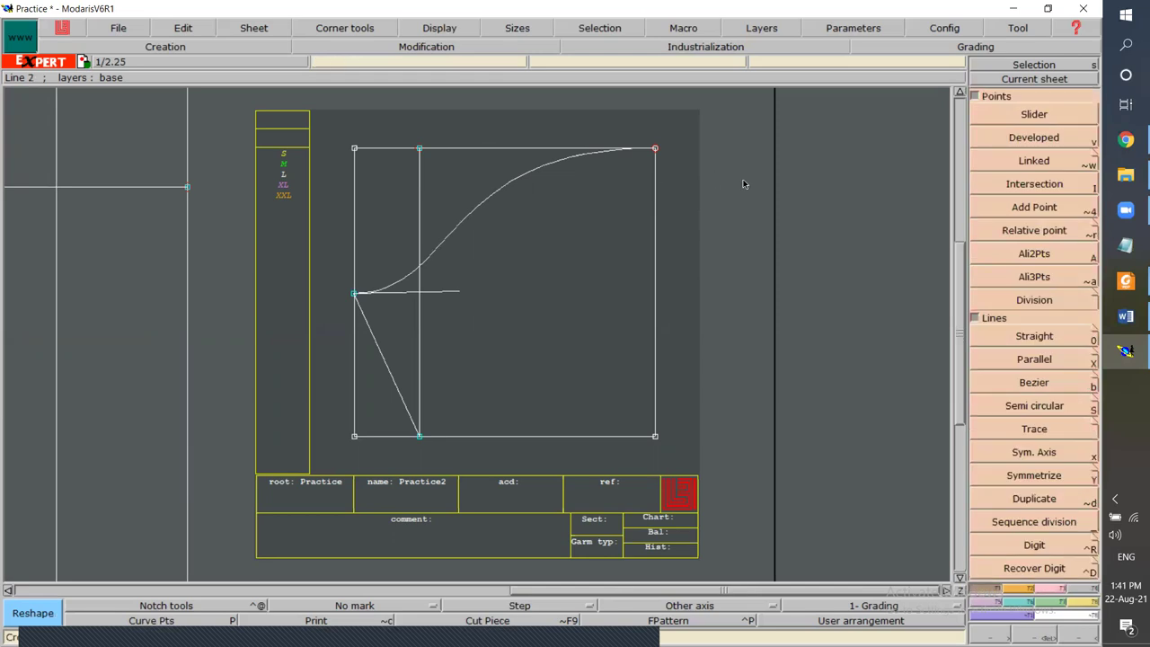
click(1054, 140)
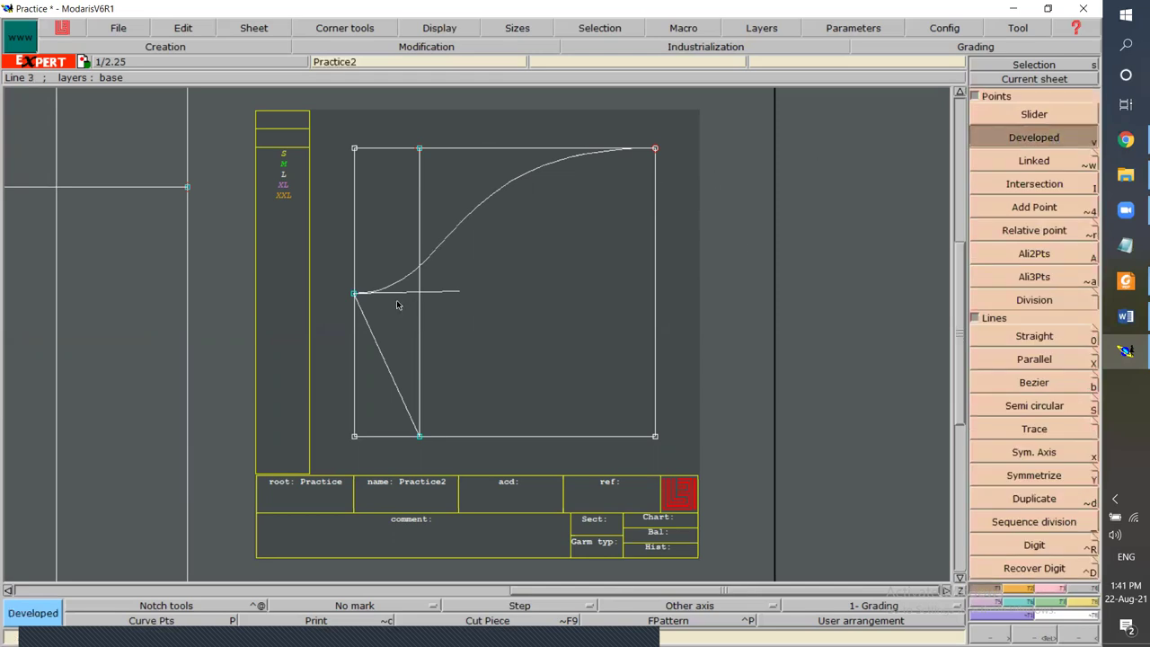
click(353, 294)
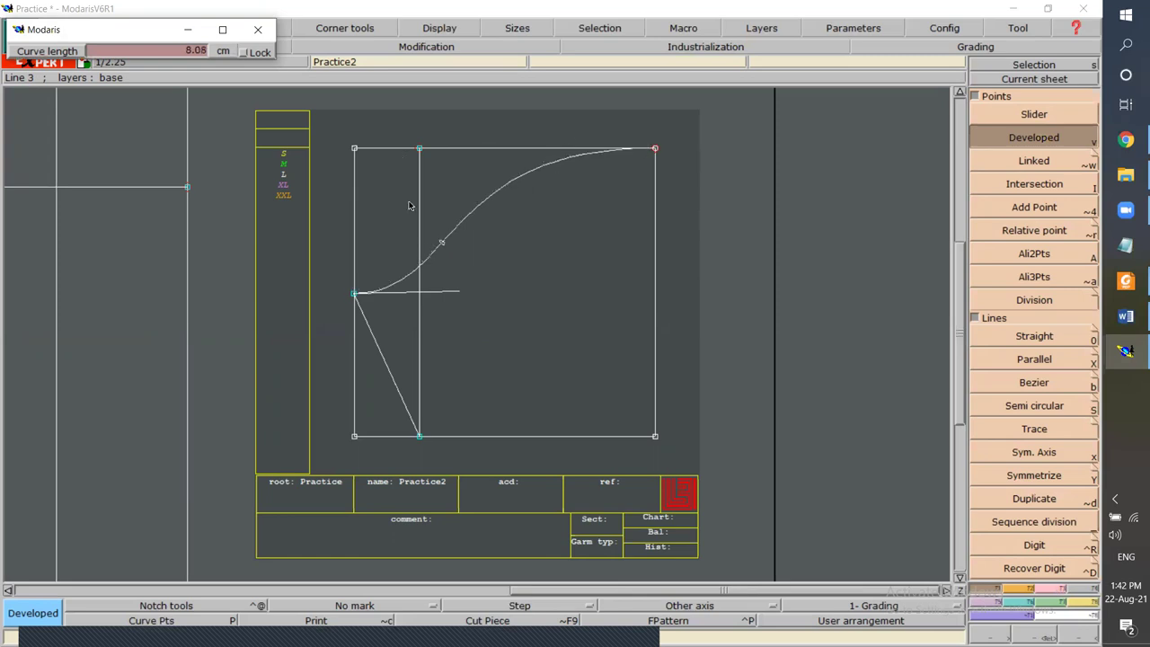
click(475, 200)
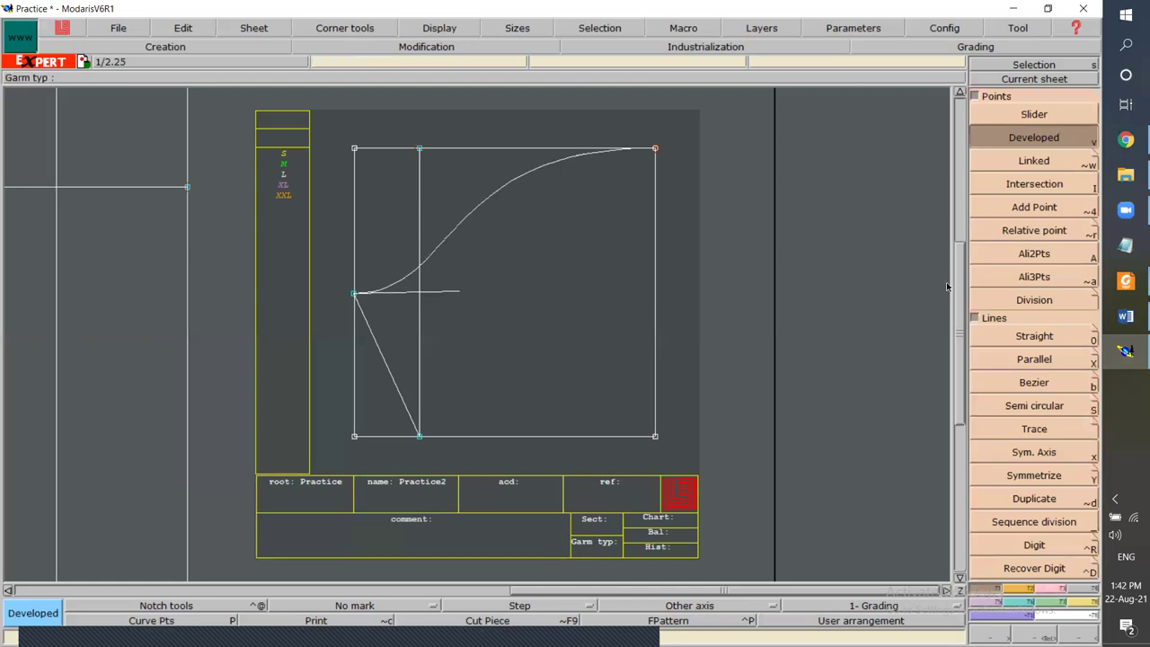
click(1050, 64)
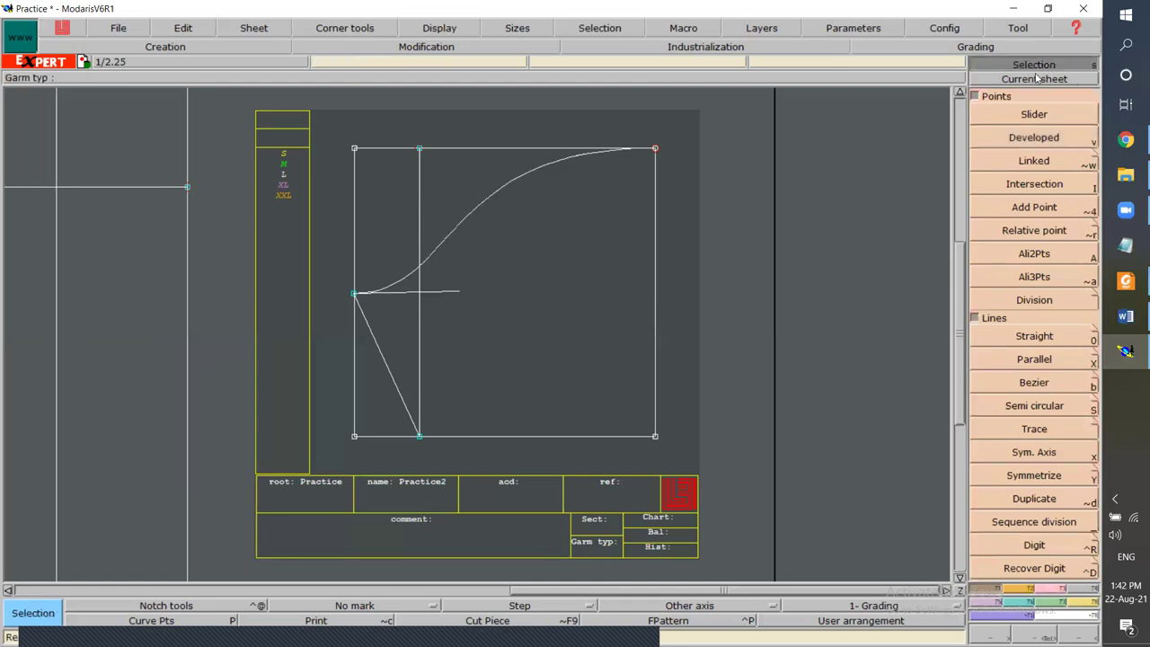
click(277, 32)
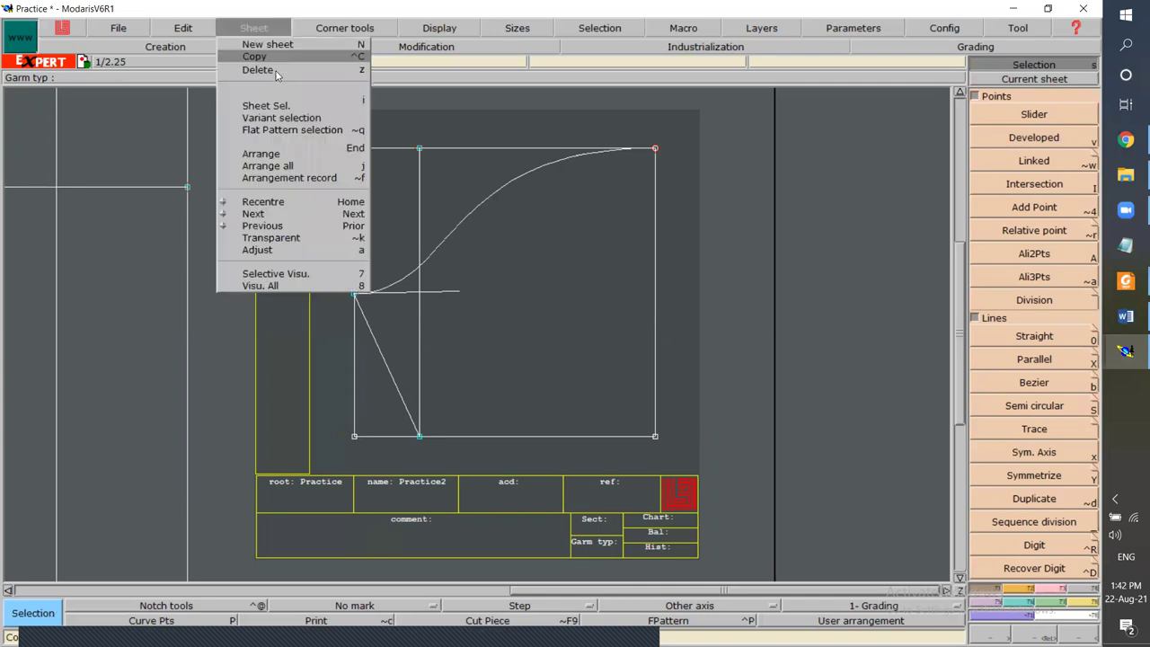
click(289, 168)
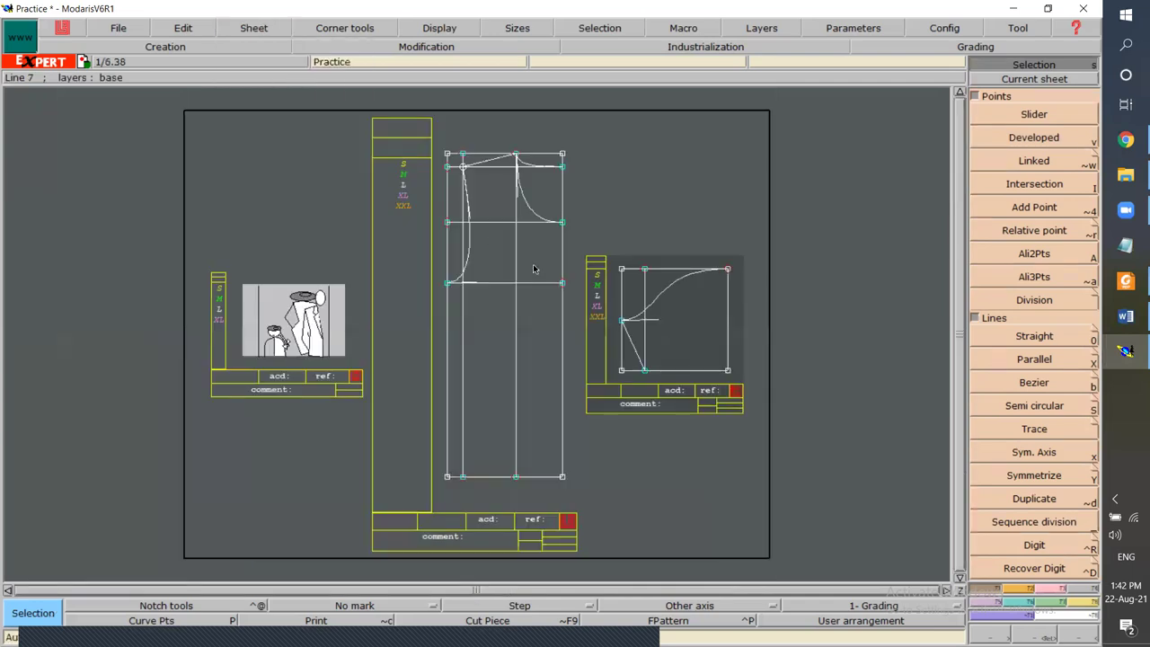
click(1020, 81)
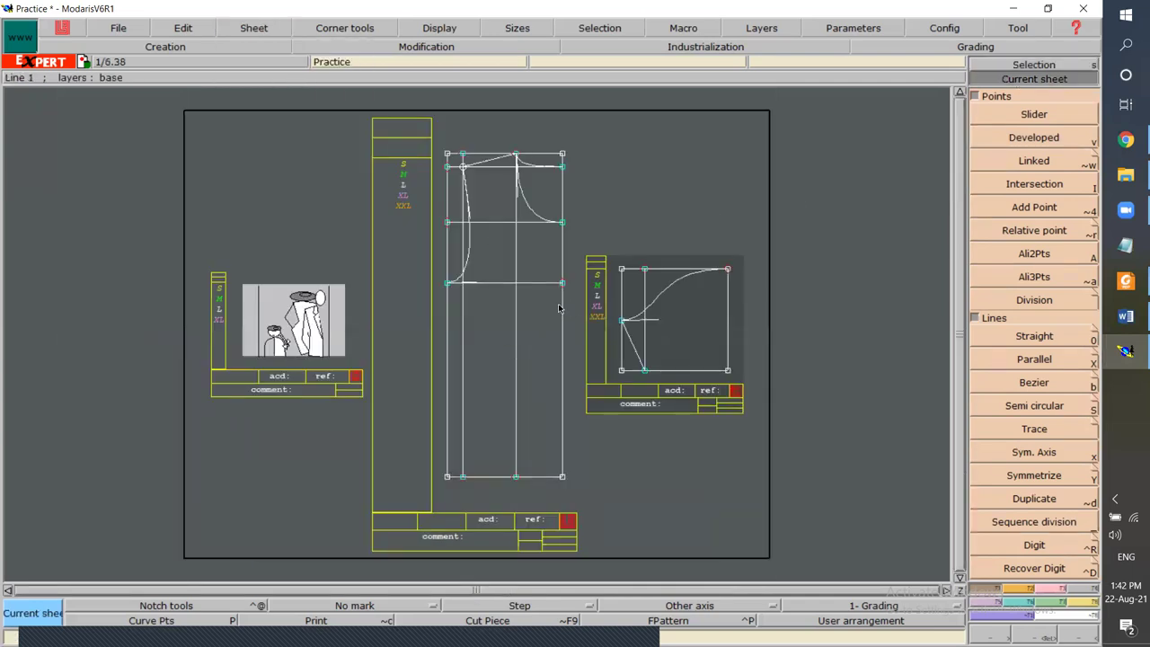
click(517, 313)
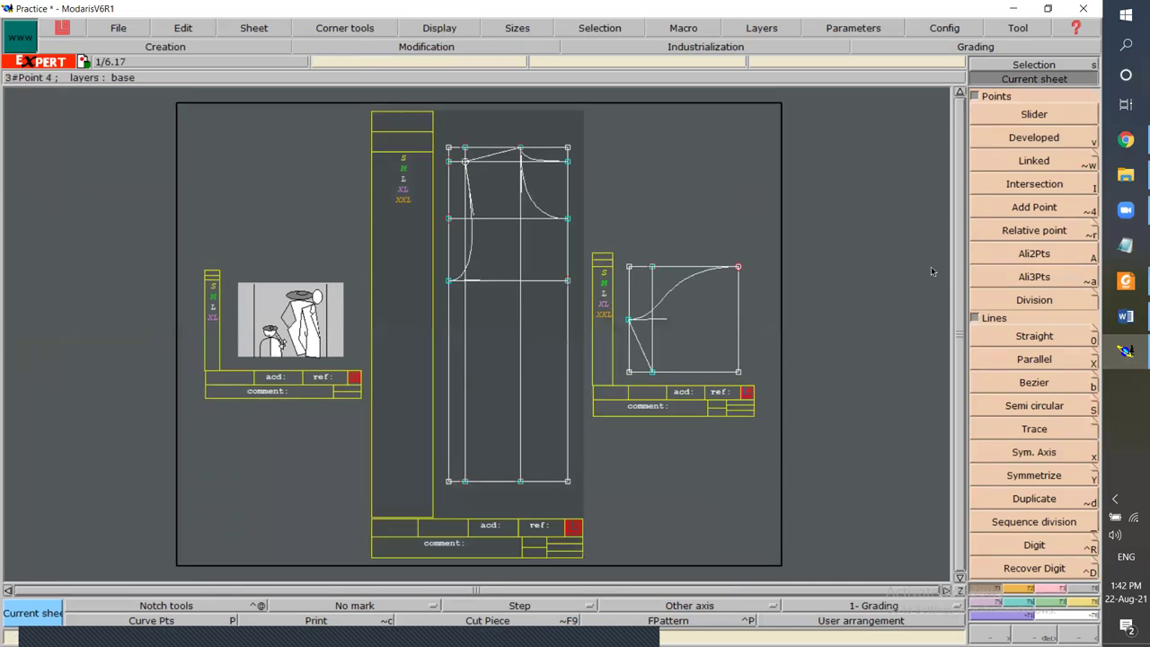
drag(404, 123, 534, 367)
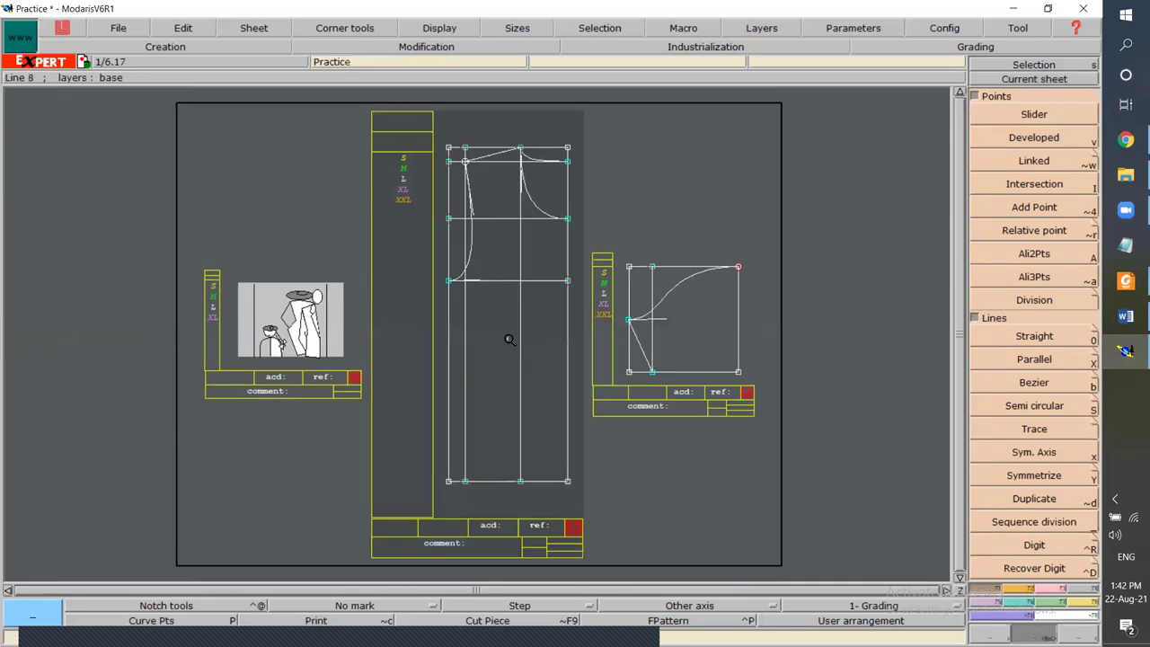
click(1056, 144)
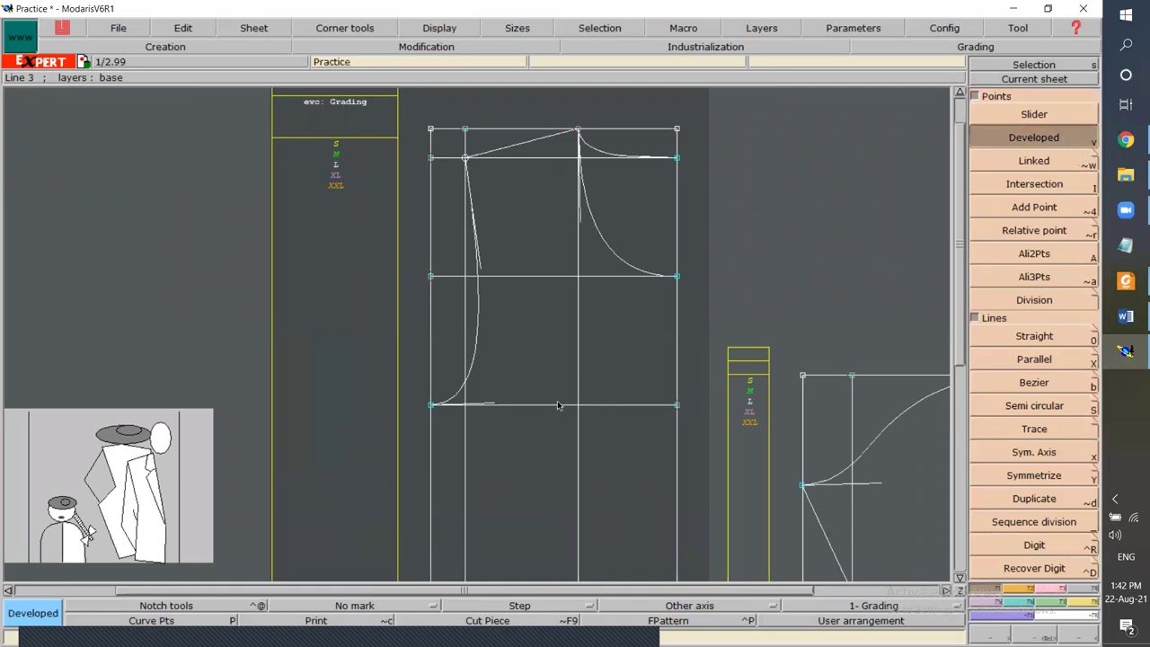
click(429, 407)
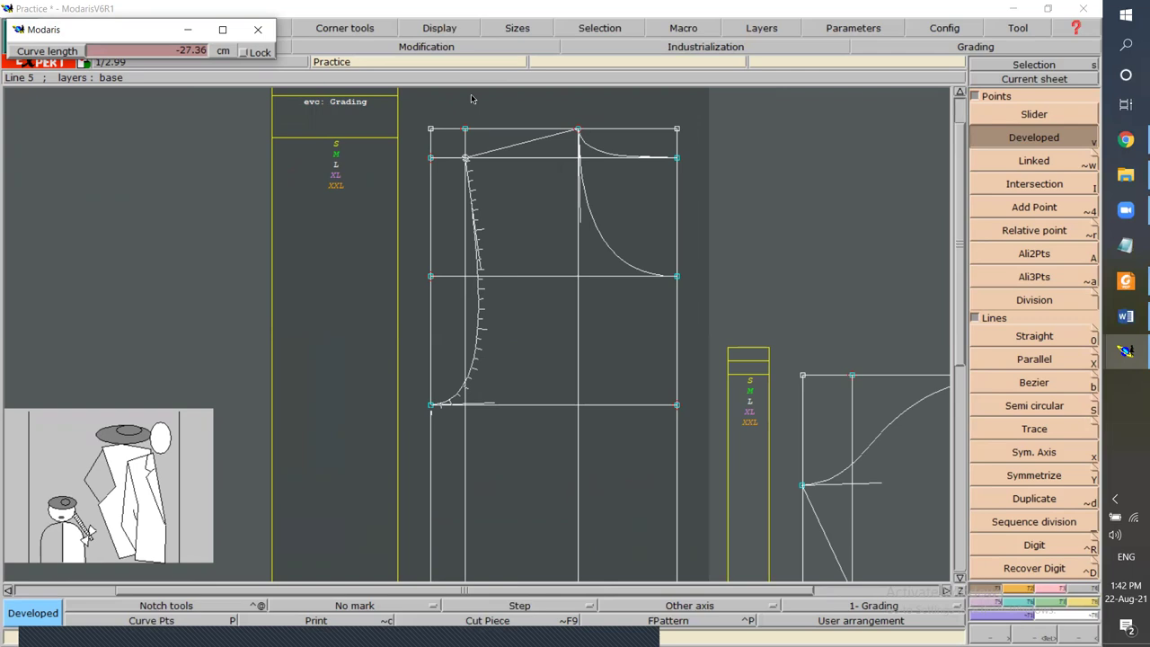
right_click(495, 209)
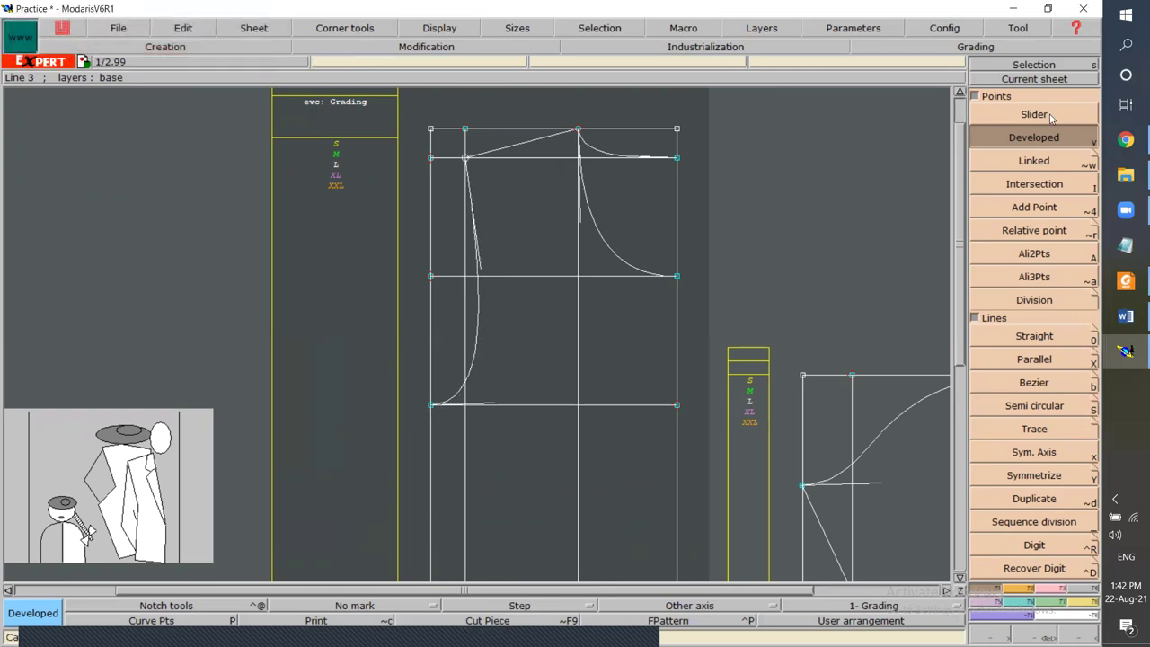
click(1035, 79)
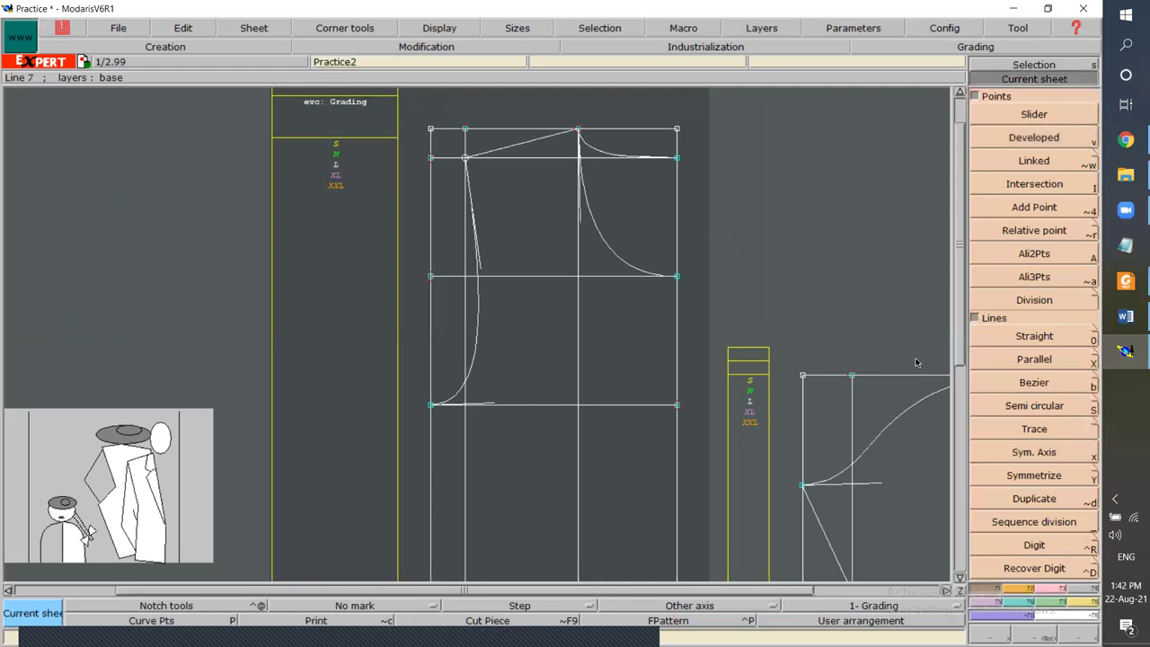
click(865, 431)
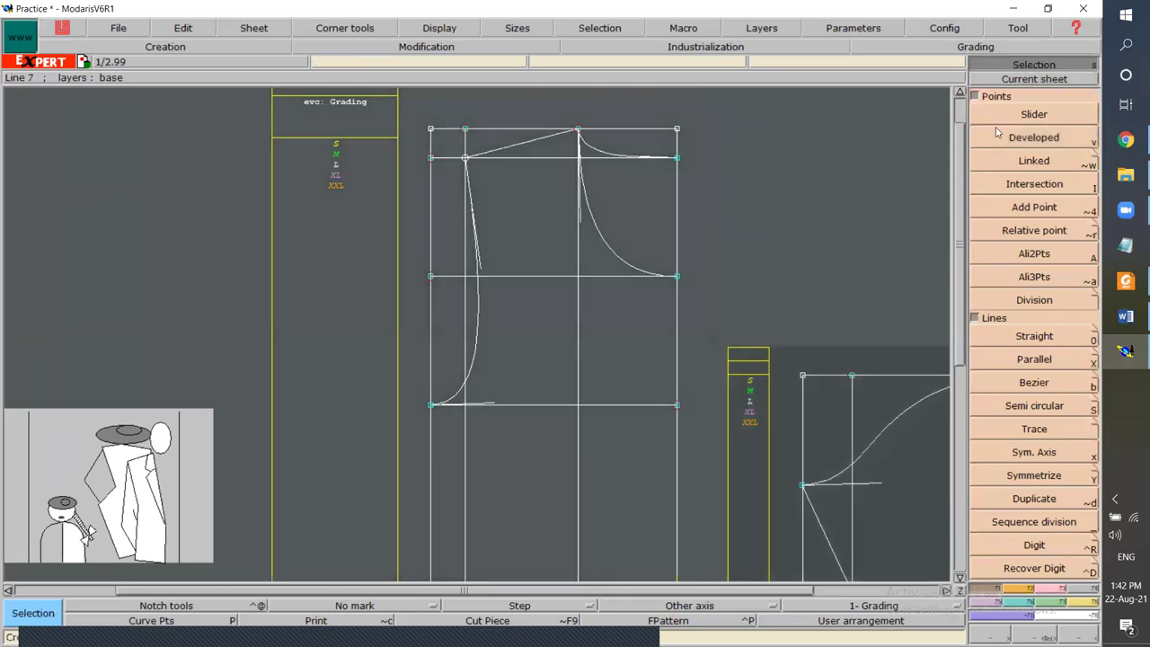
click(1035, 79)
click(914, 458)
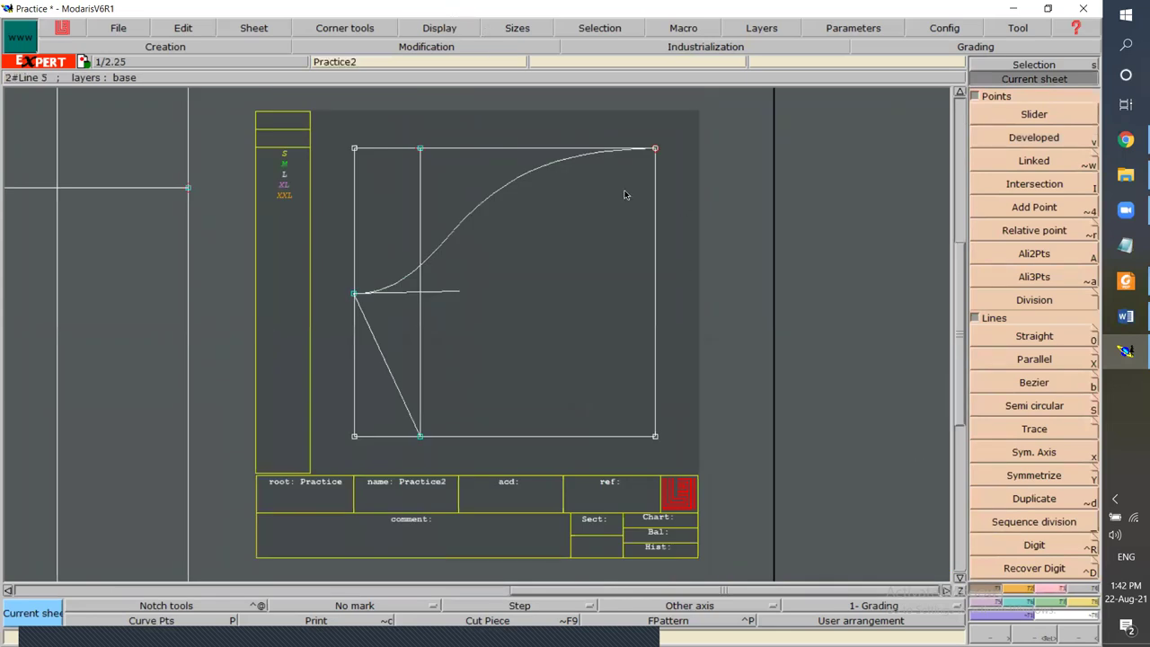
Step: Reshape the sleeve-cap curve by adjusting its top and left end tangents
click(426, 46)
click(1033, 306)
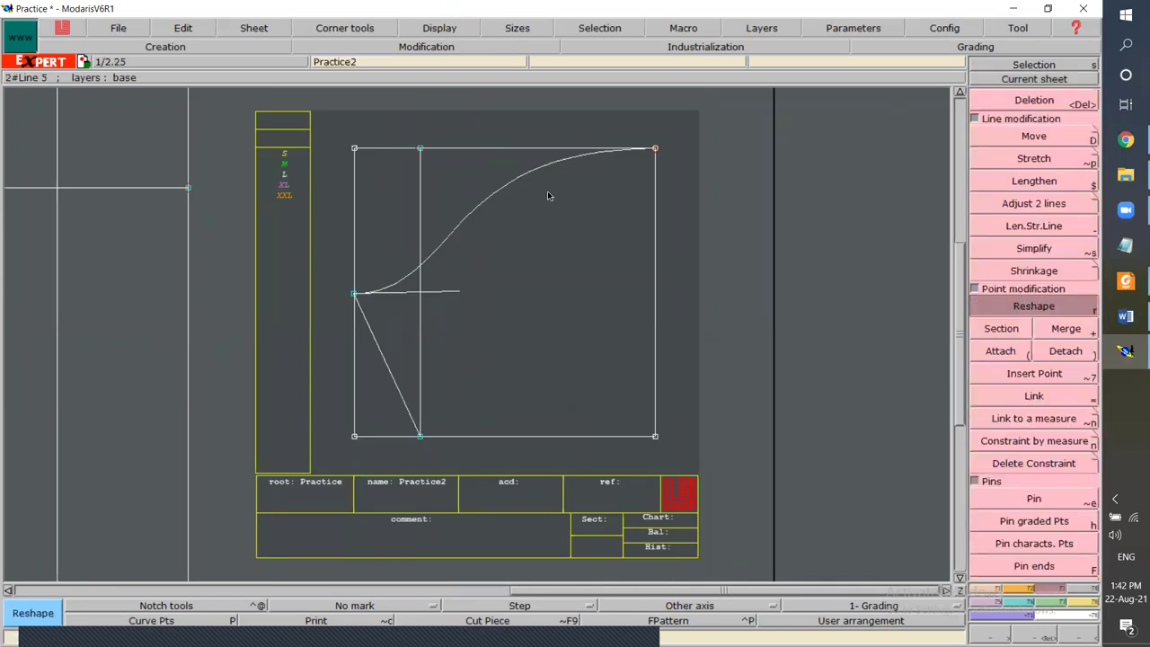
click(503, 149)
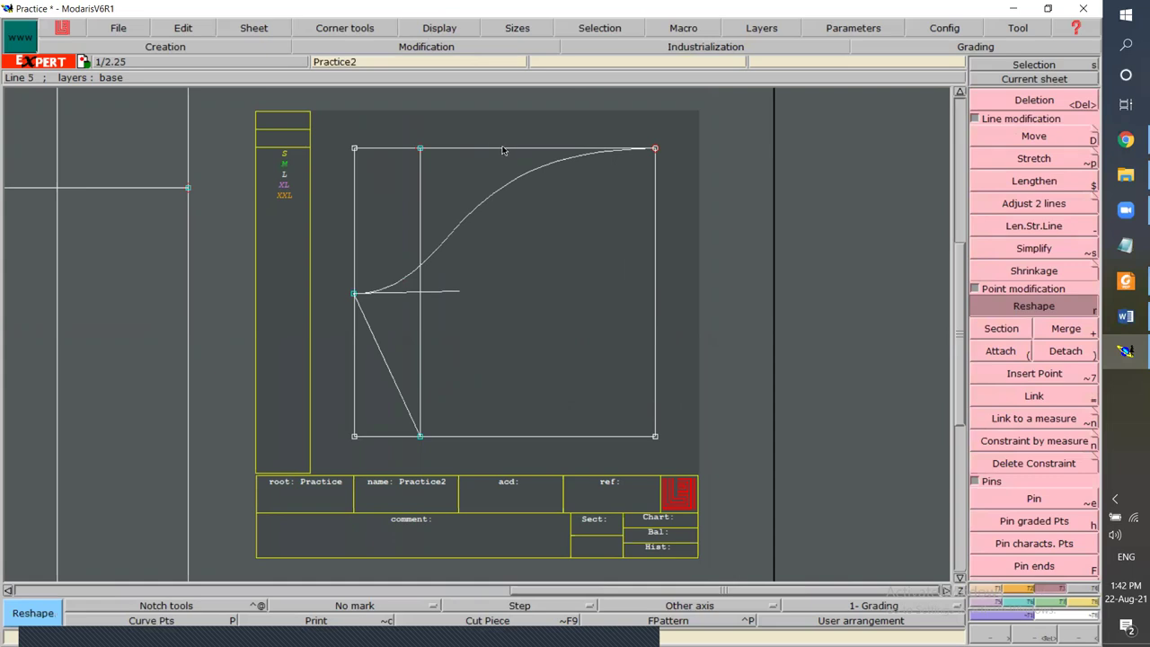
click(426, 141)
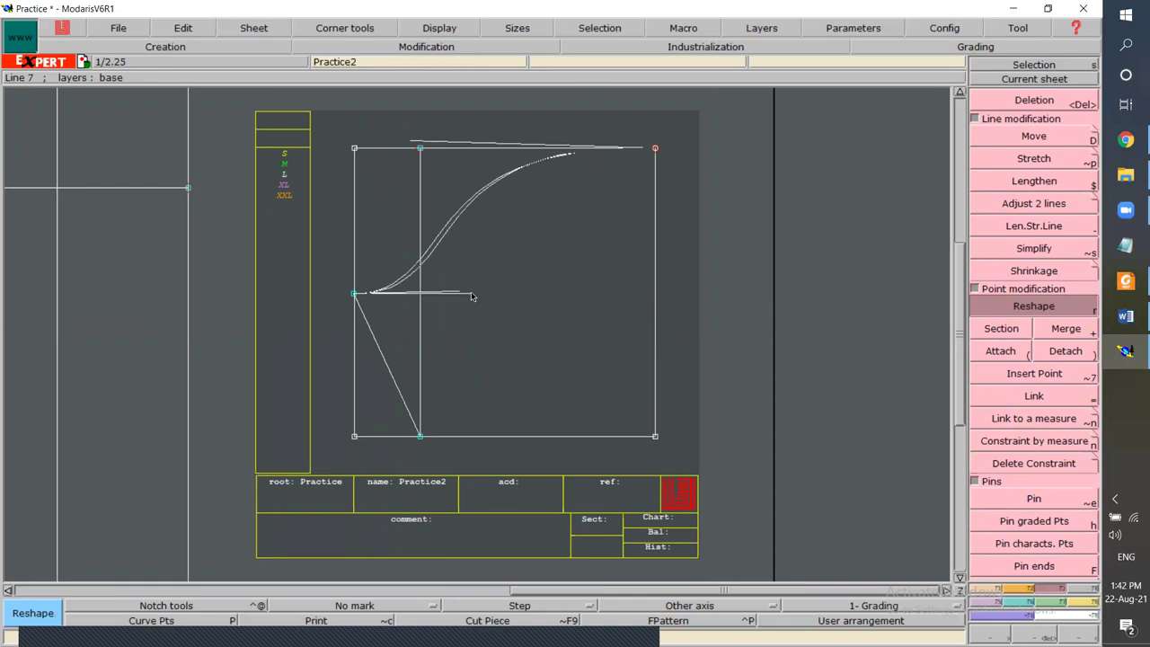
click(415, 148)
click(414, 148)
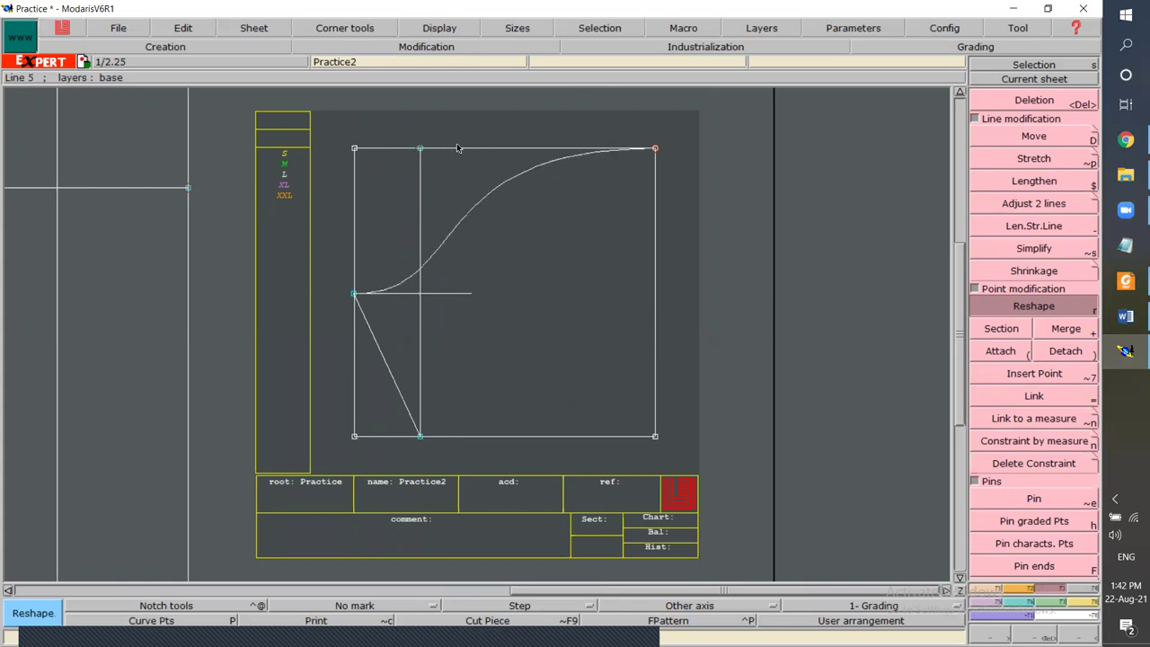
Step: Measure the sleeve-cap curve length with Developed point, about 26.80 cm
key(F1)
click(1007, 139)
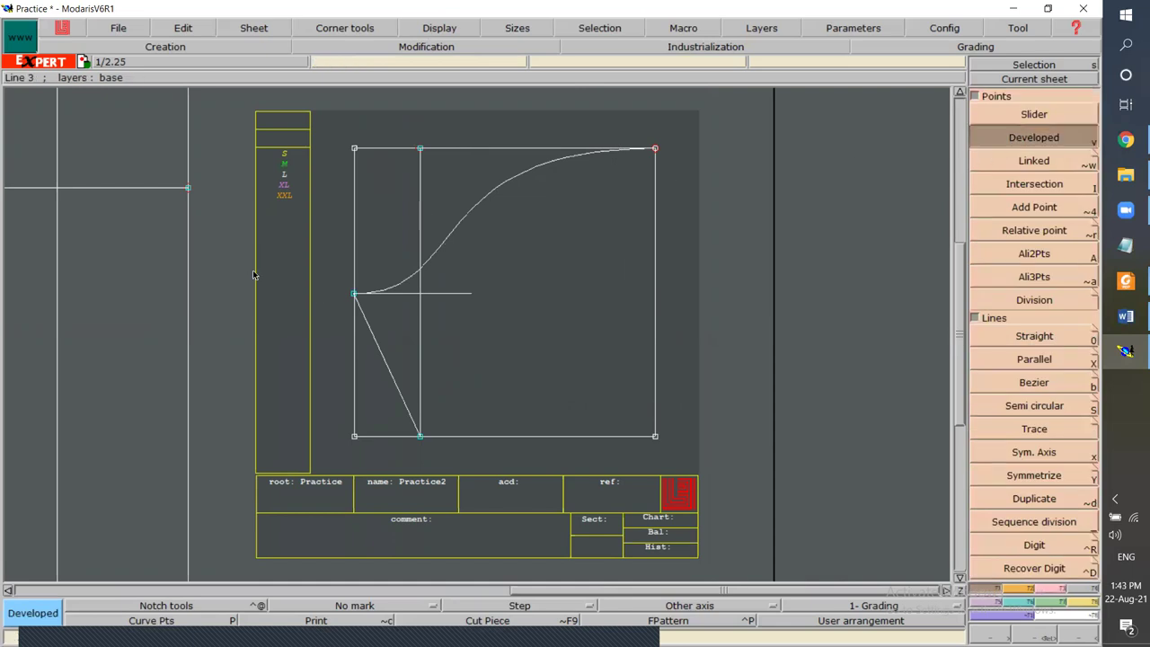
click(364, 293)
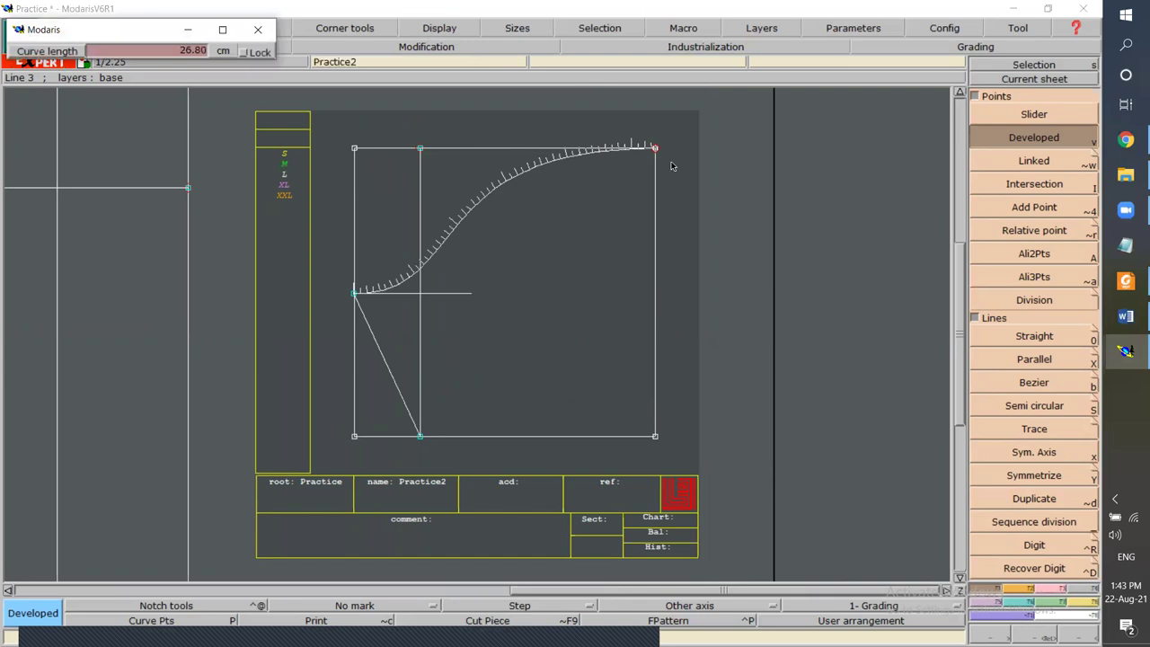
click(531, 236)
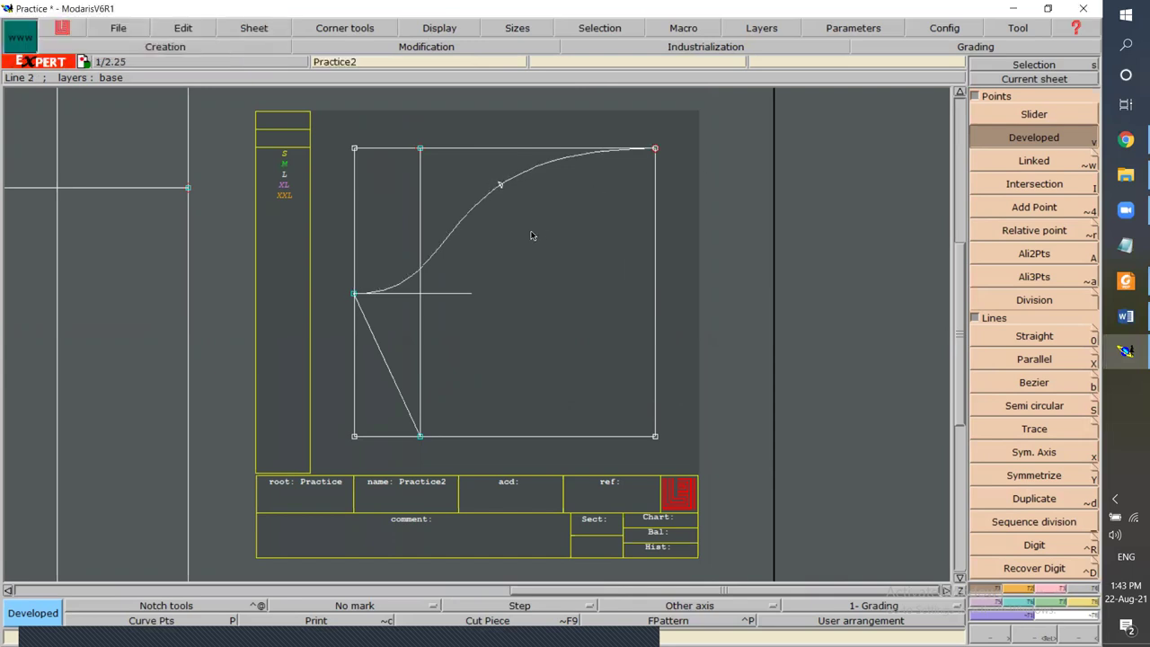
Step: Reshape the curve's top-end tangent again
right_click(1034, 231)
click(1033, 305)
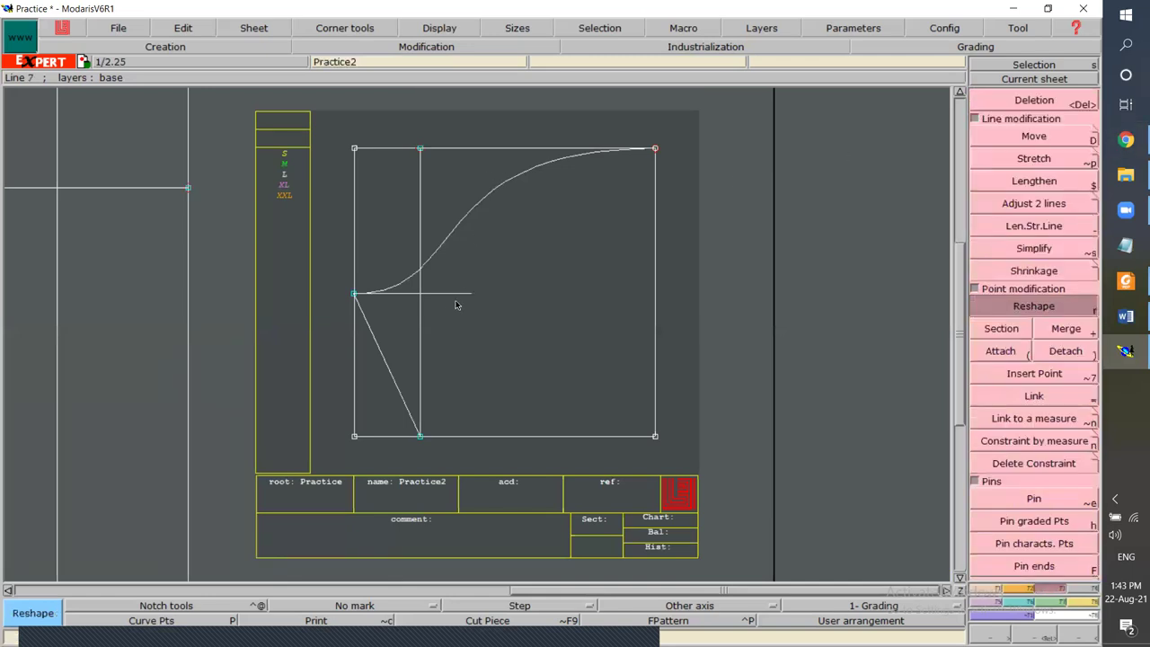
click(509, 146)
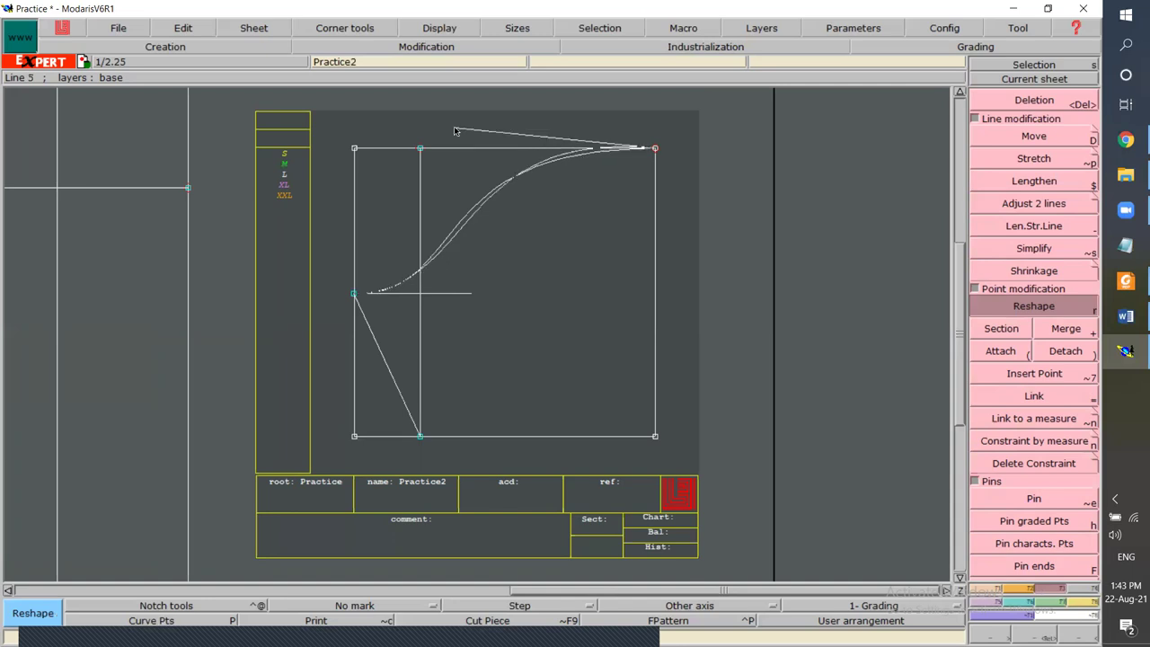
click(418, 135)
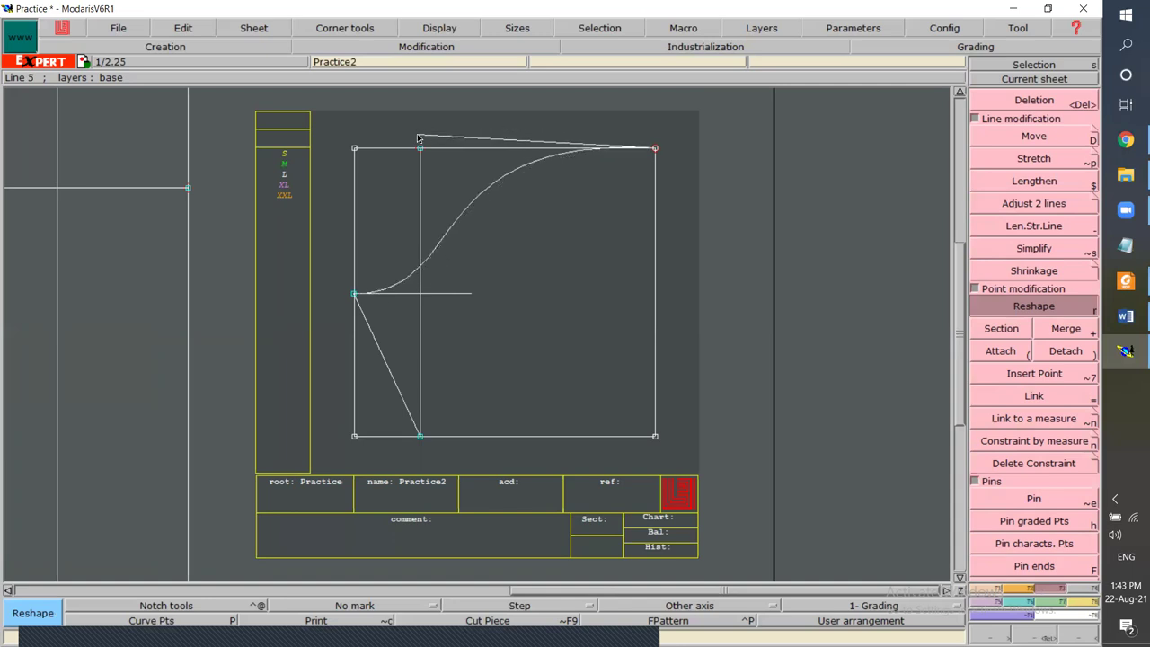
Step: Re-measure the curve from its start point and place a developed point on it
key(F1)
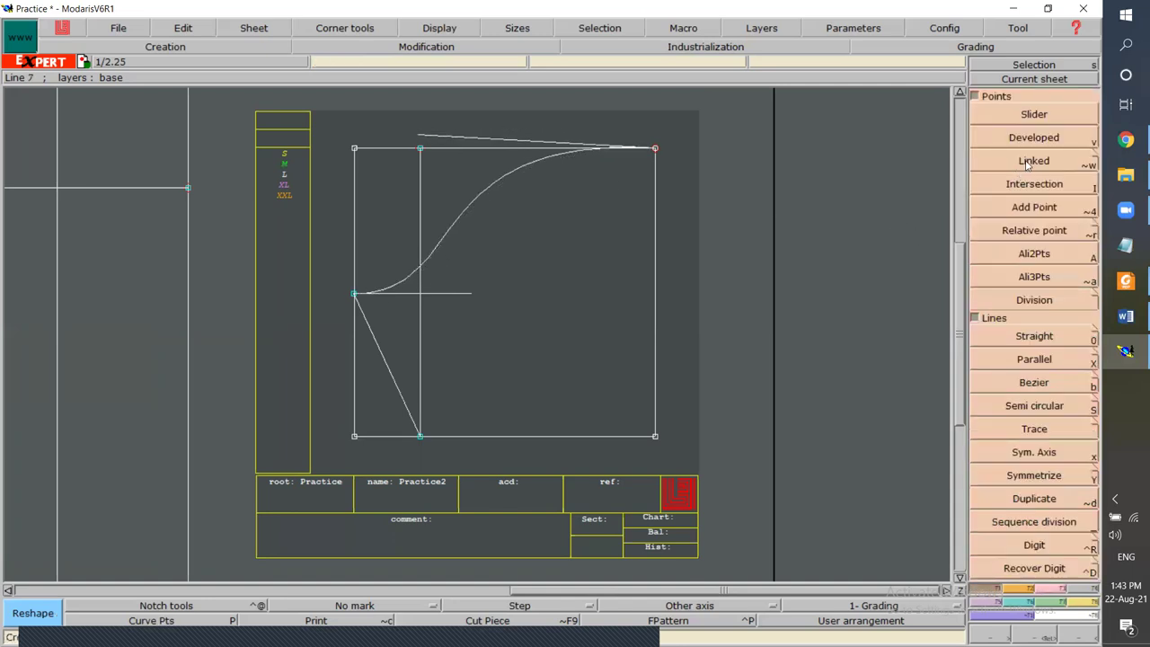
key(v)
click(354, 294)
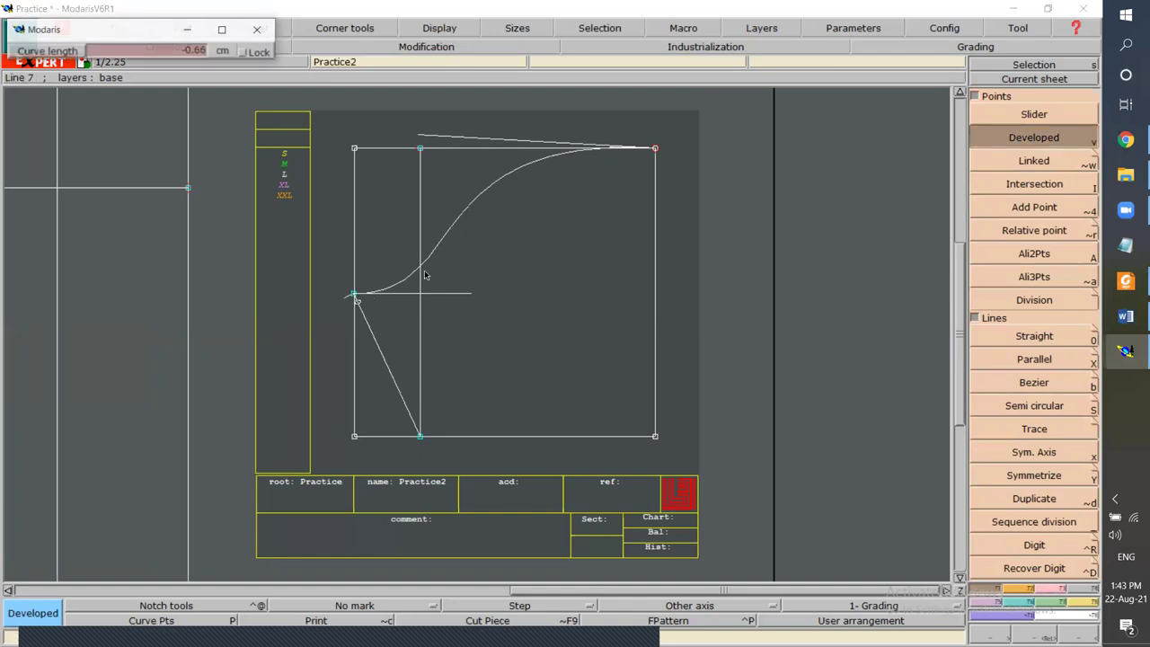
click(601, 160)
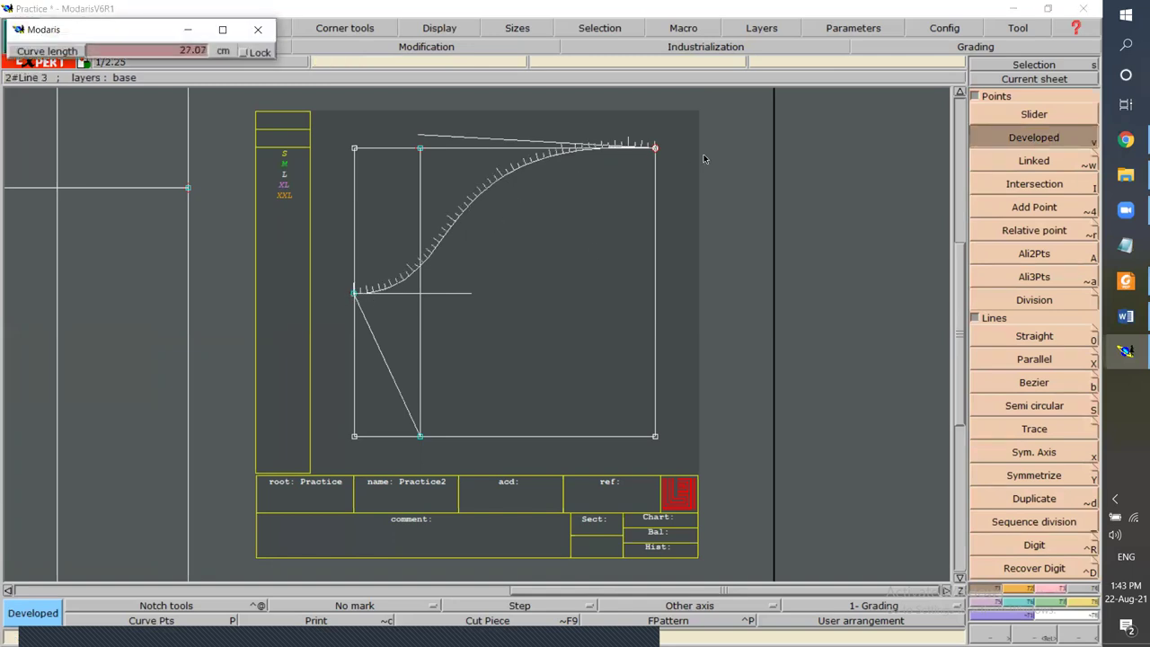
click(532, 221)
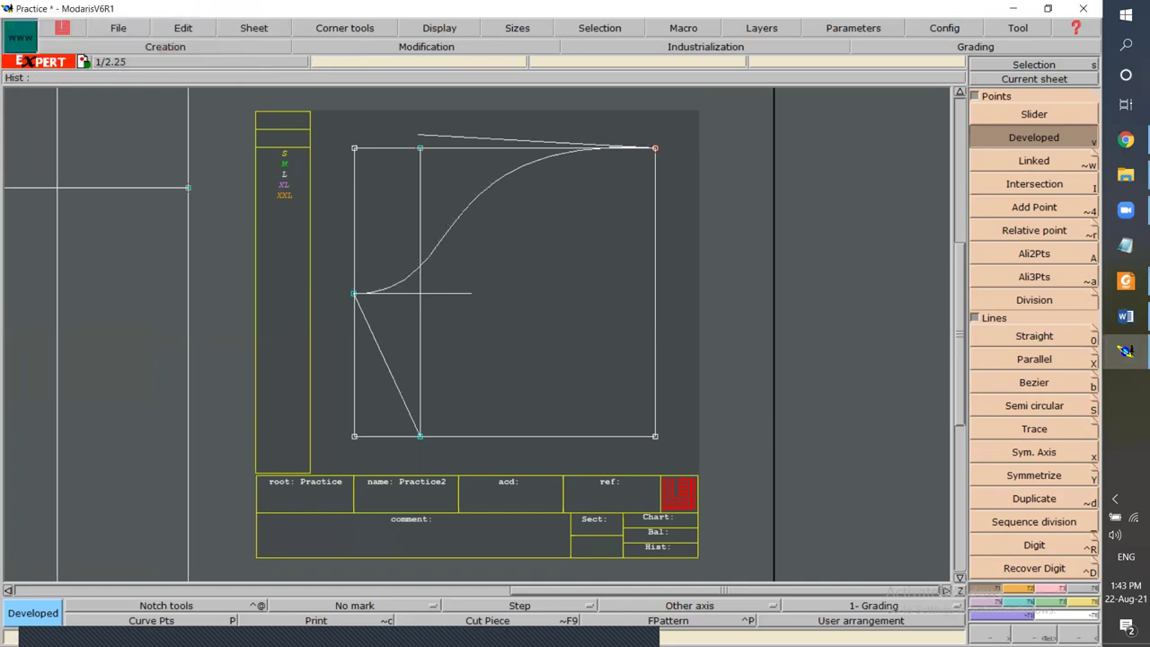
Step: Arrange all the model's sheets side by side
key(s)
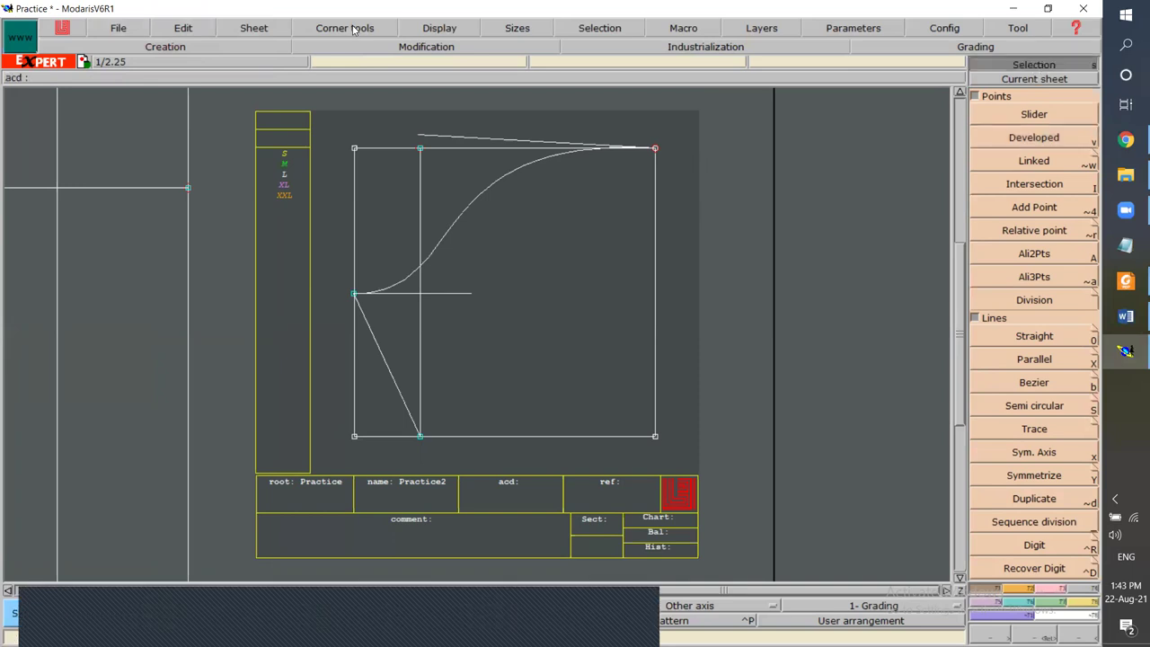
click(268, 31)
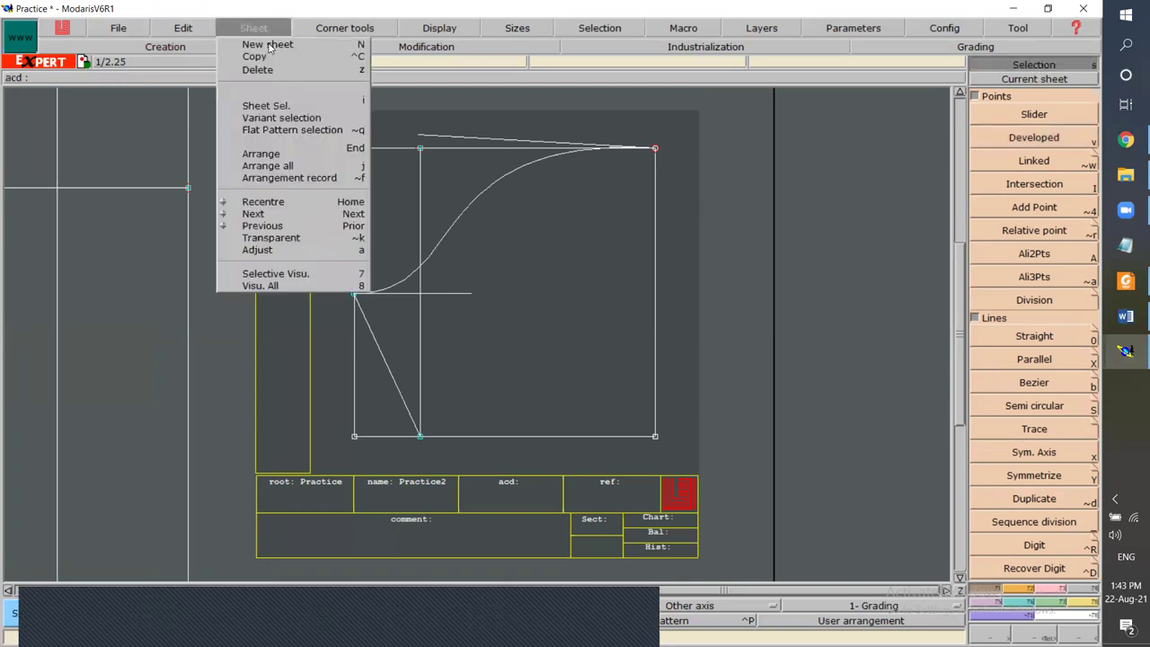
click(298, 167)
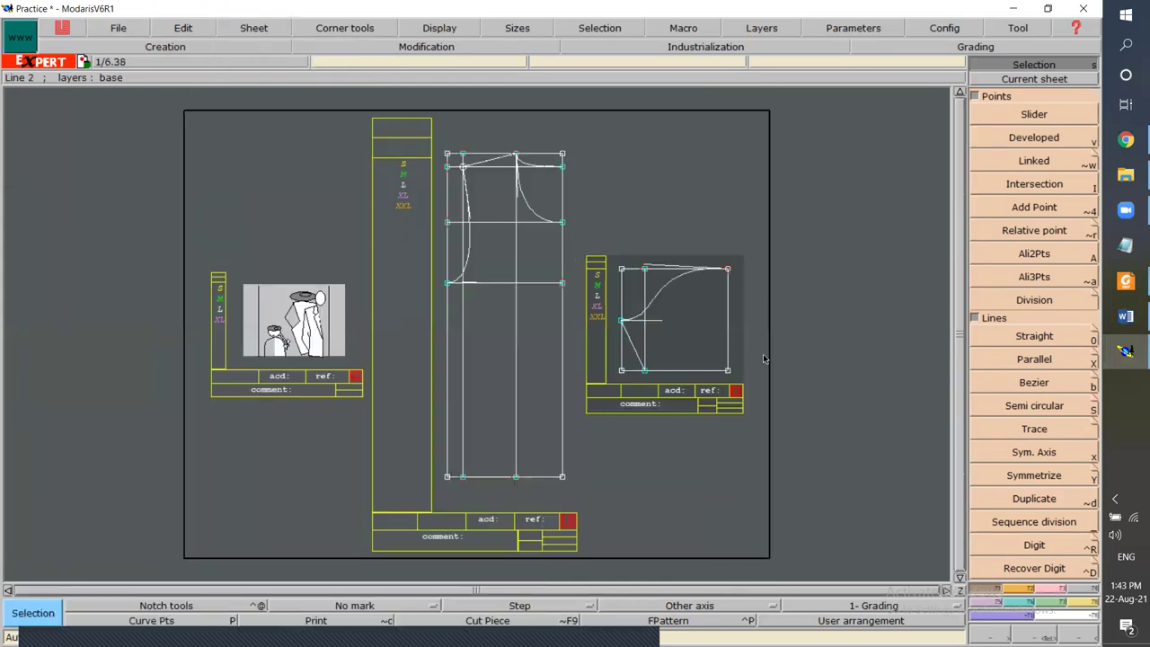
Step: Hide the curve tangent handles in the display options
click(454, 25)
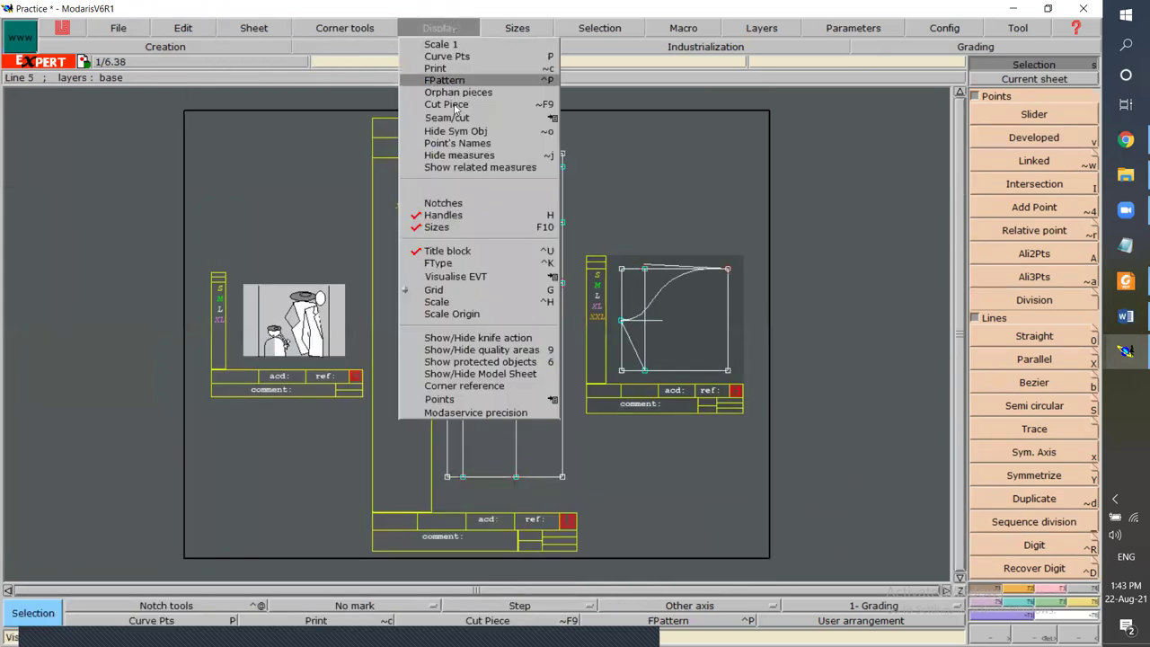
click(449, 212)
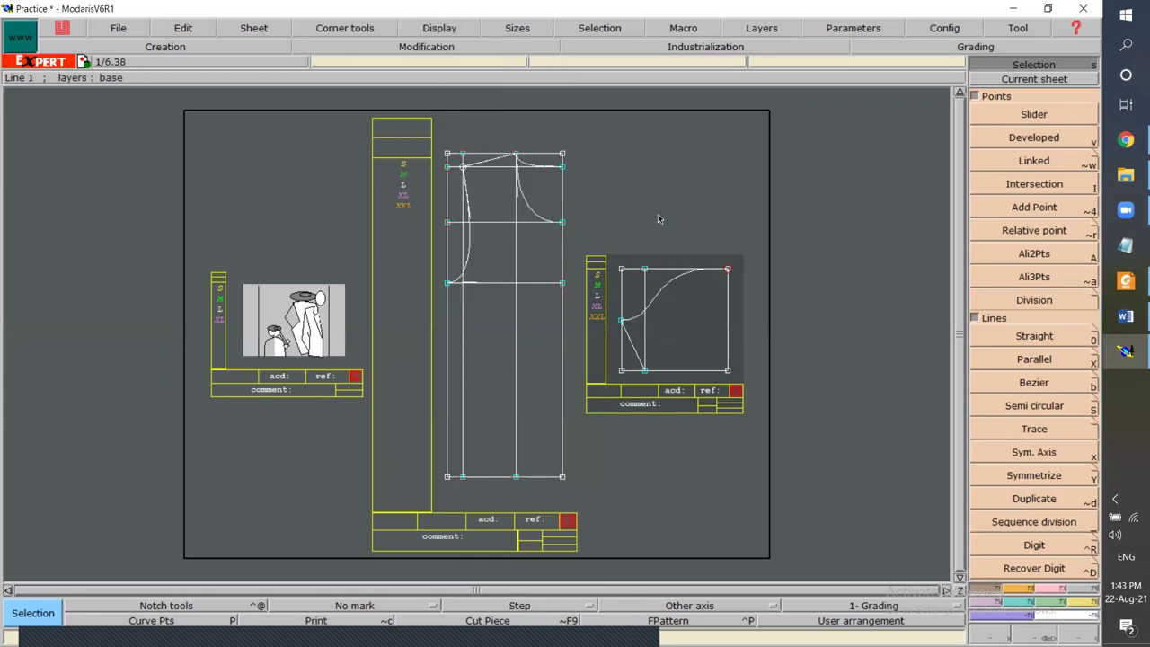
click(439, 28)
click(453, 217)
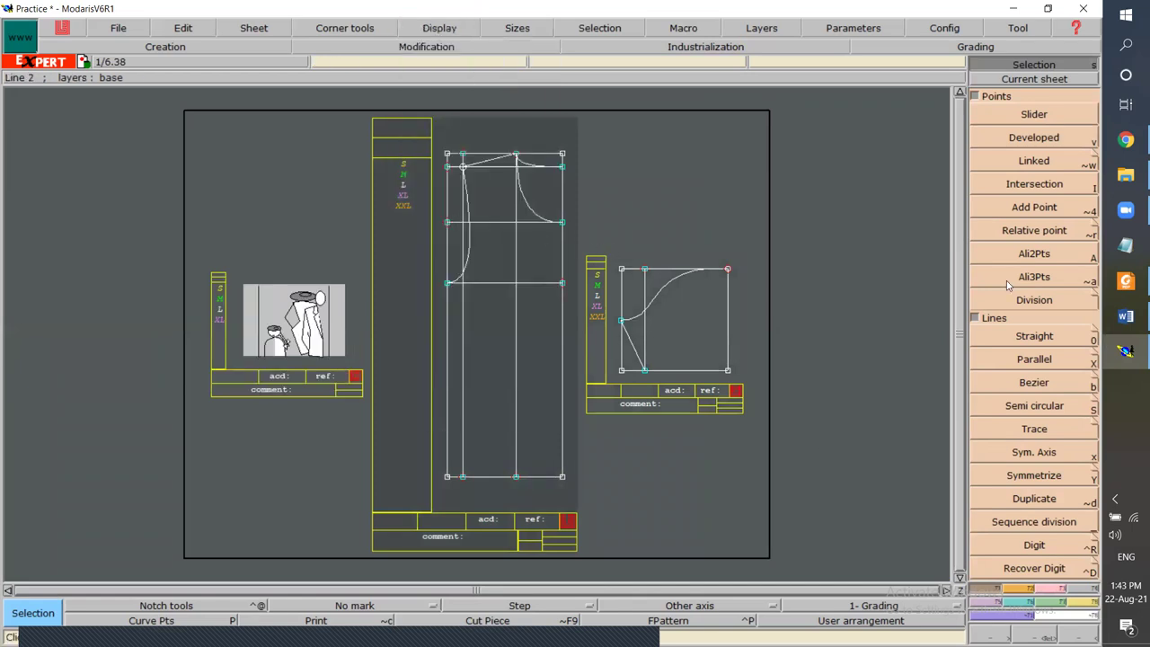
Step: Delete the two inner vertical and two horizontal construction lines from the Practice body block
key(F2)
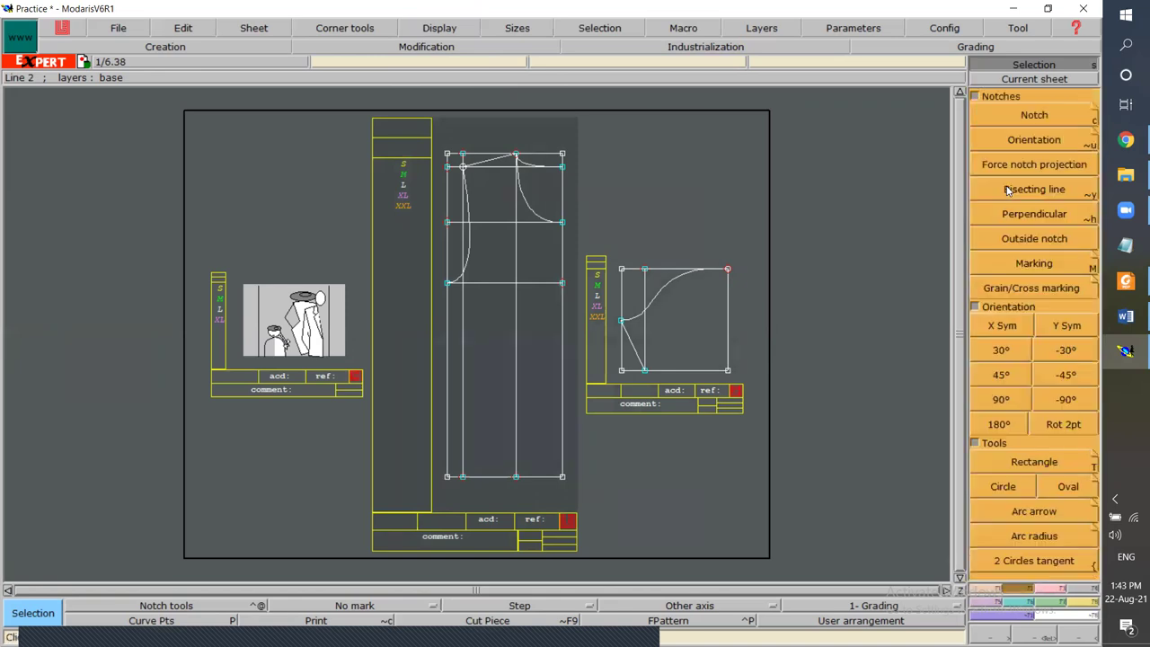
key(F3)
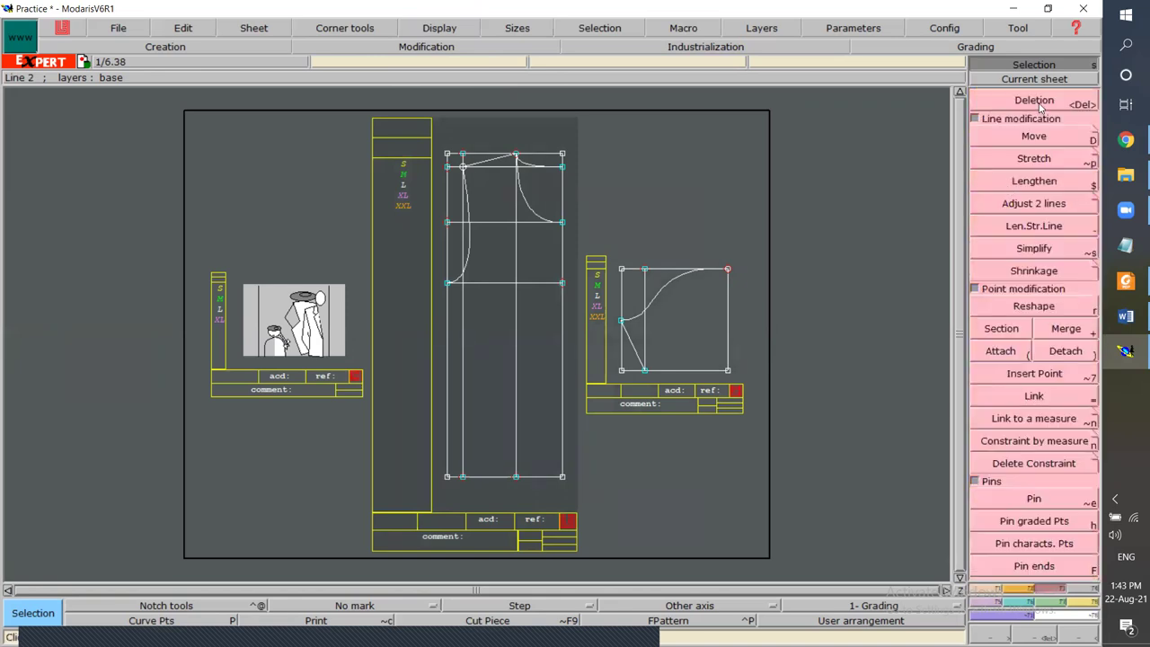
click(1040, 103)
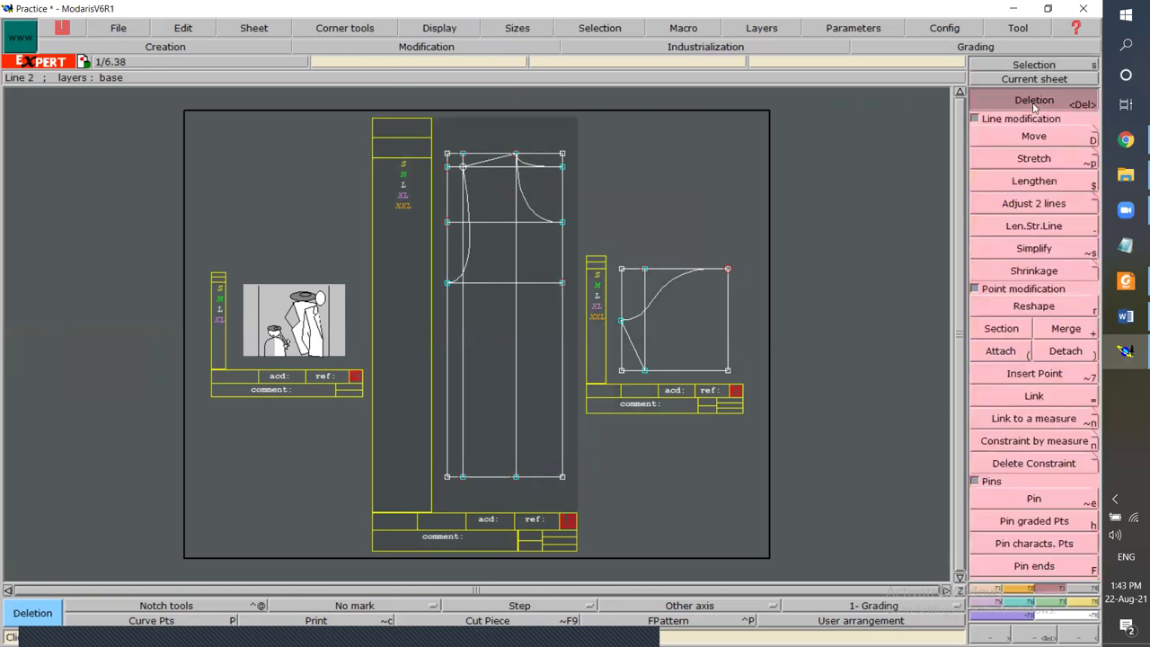
click(517, 317)
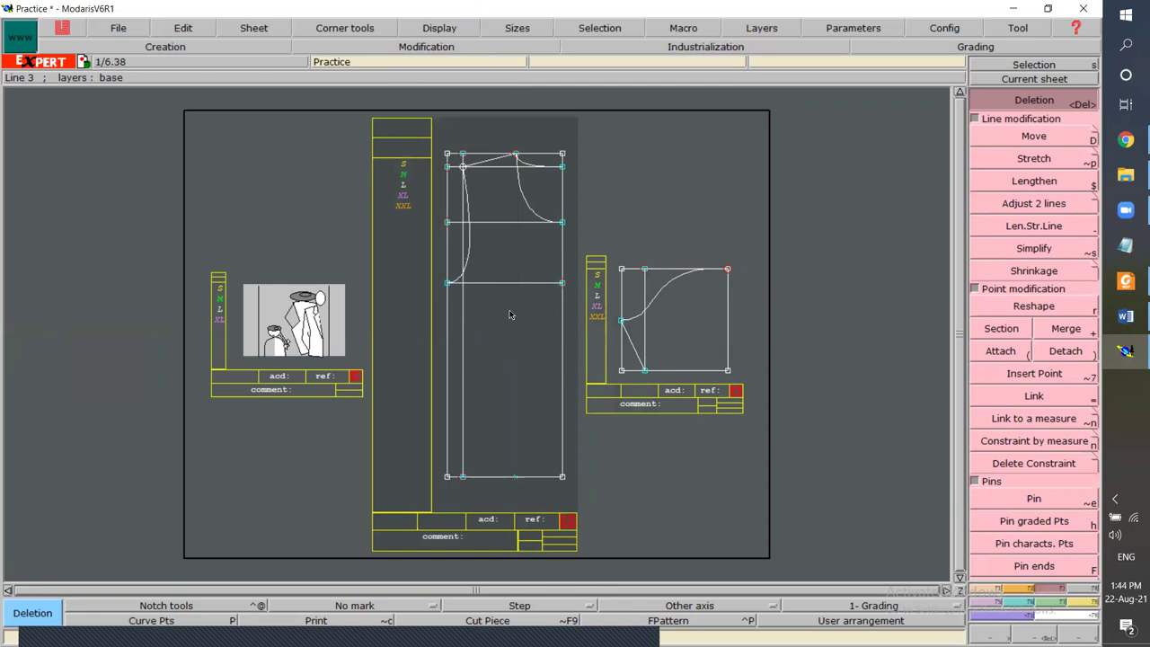
click(464, 325)
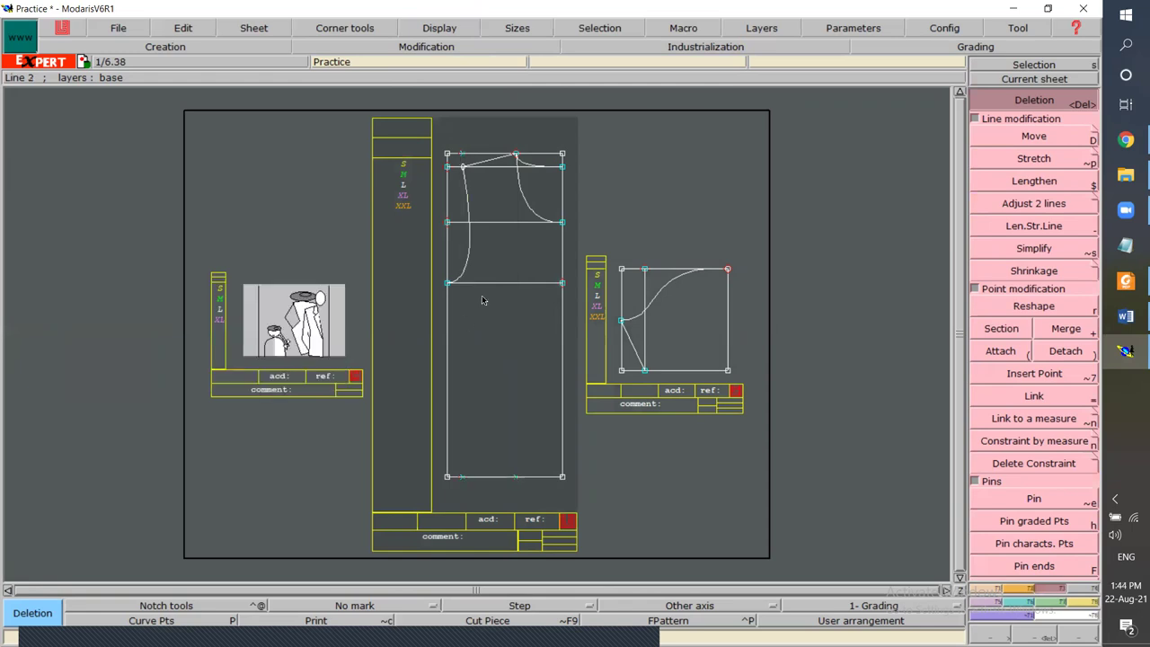
click(505, 223)
click(500, 171)
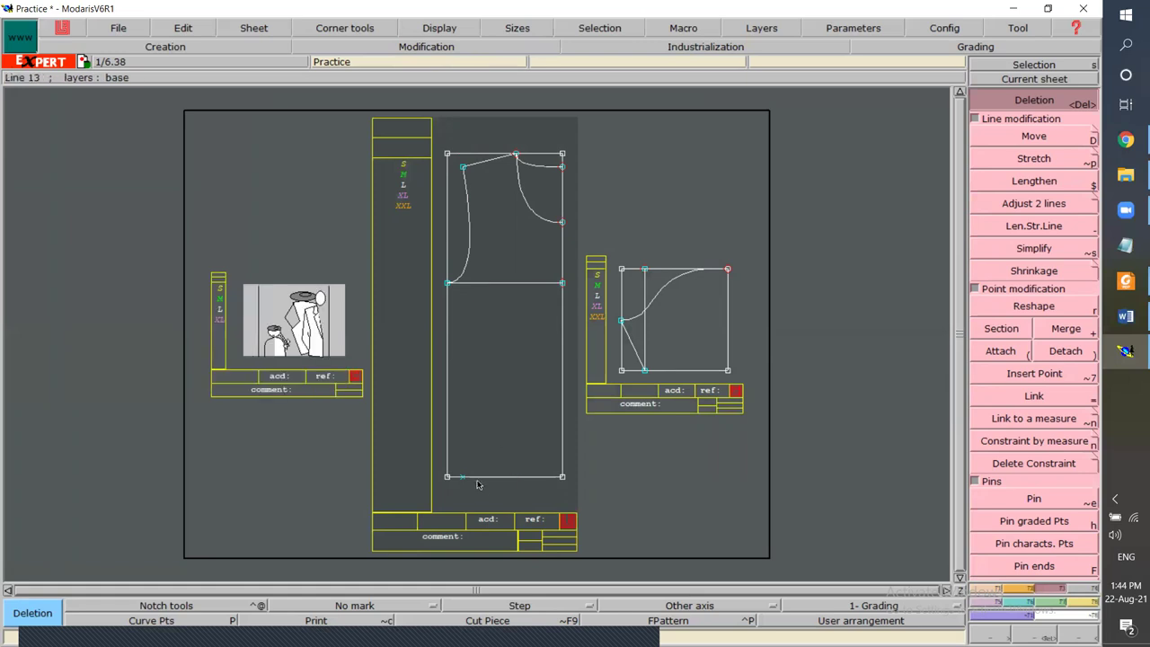
Step: Delete the bodice draft's horizontal line and the sleeve draft's vertical line, then tile all sheets
click(508, 284)
click(1035, 64)
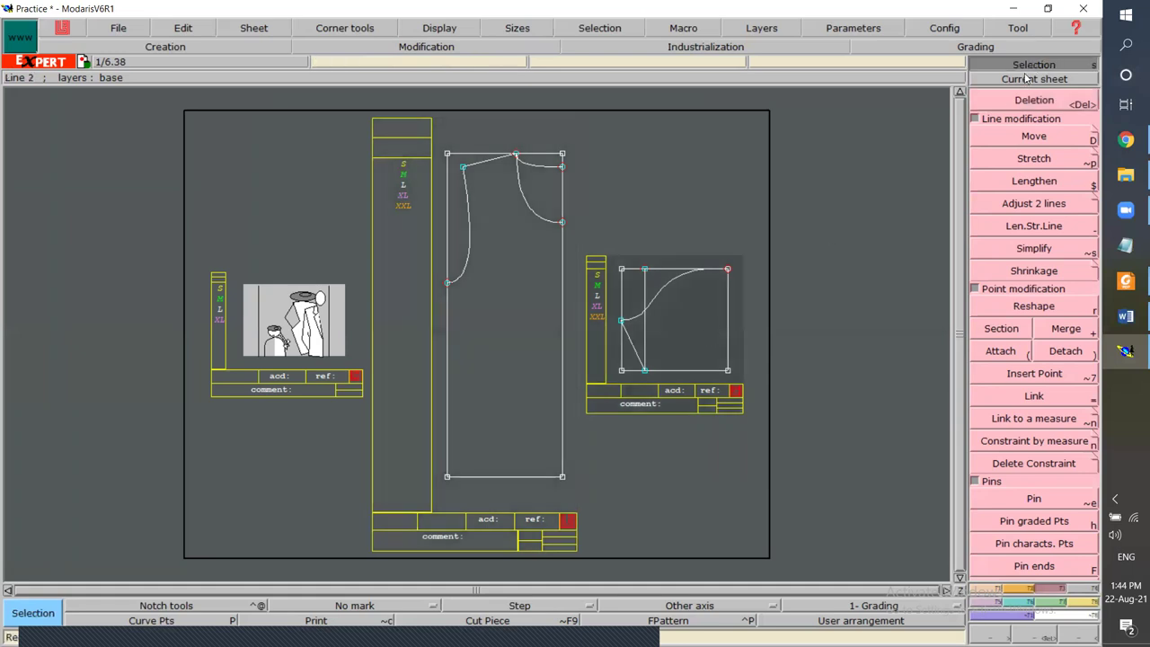
click(1027, 82)
click(687, 309)
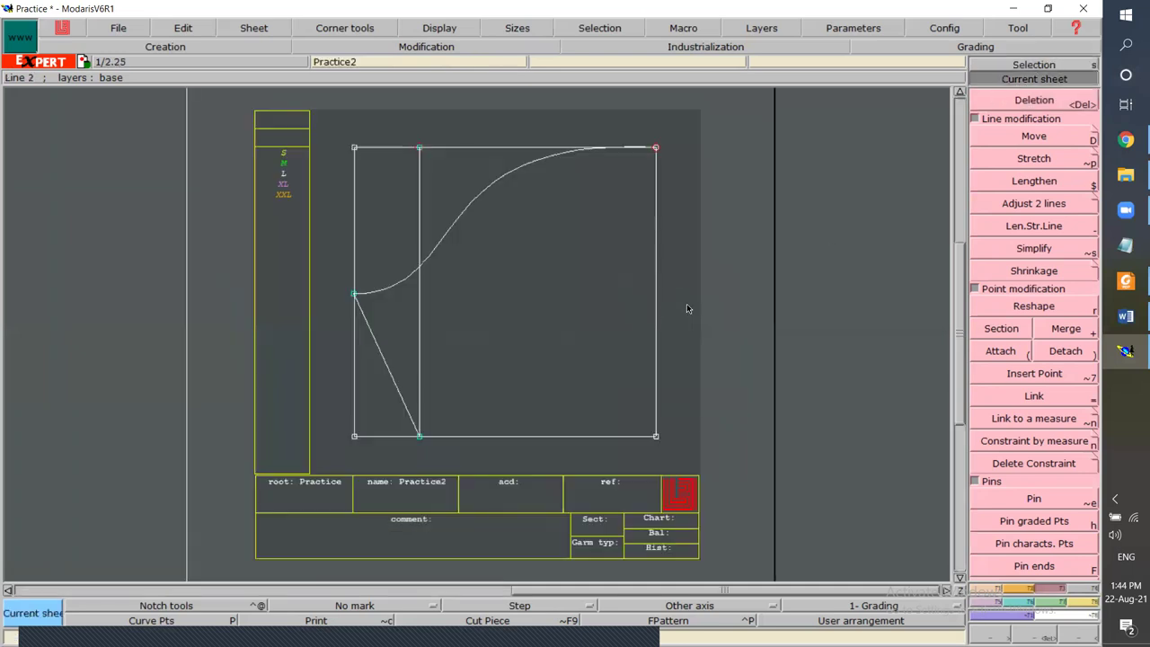
click(1038, 102)
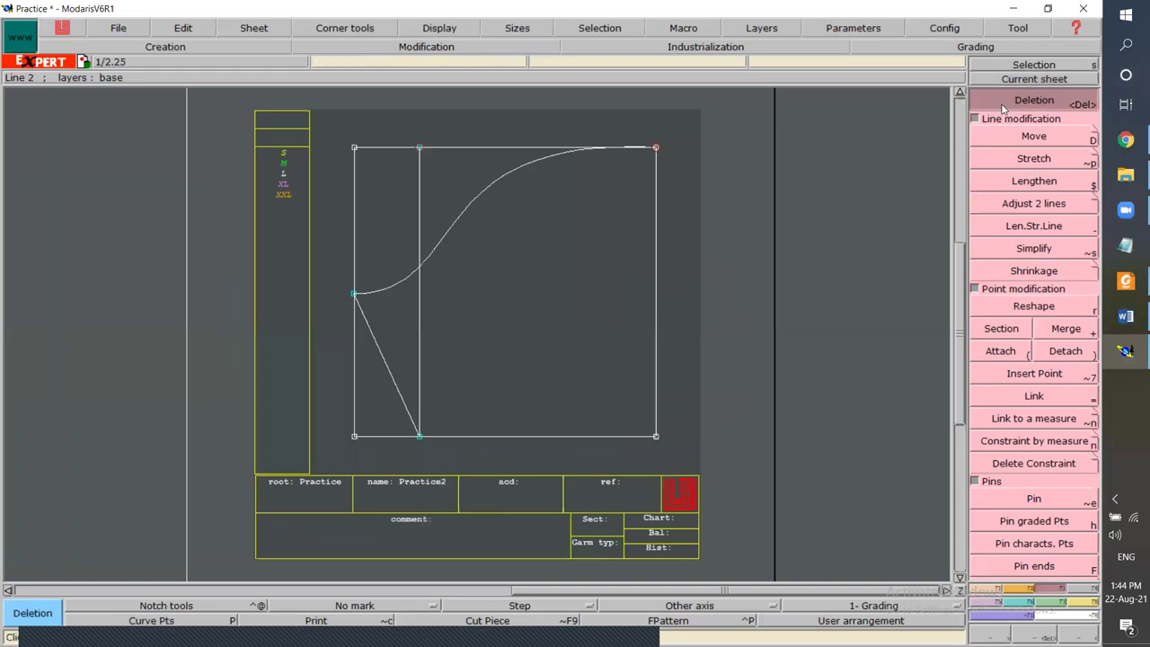
click(419, 207)
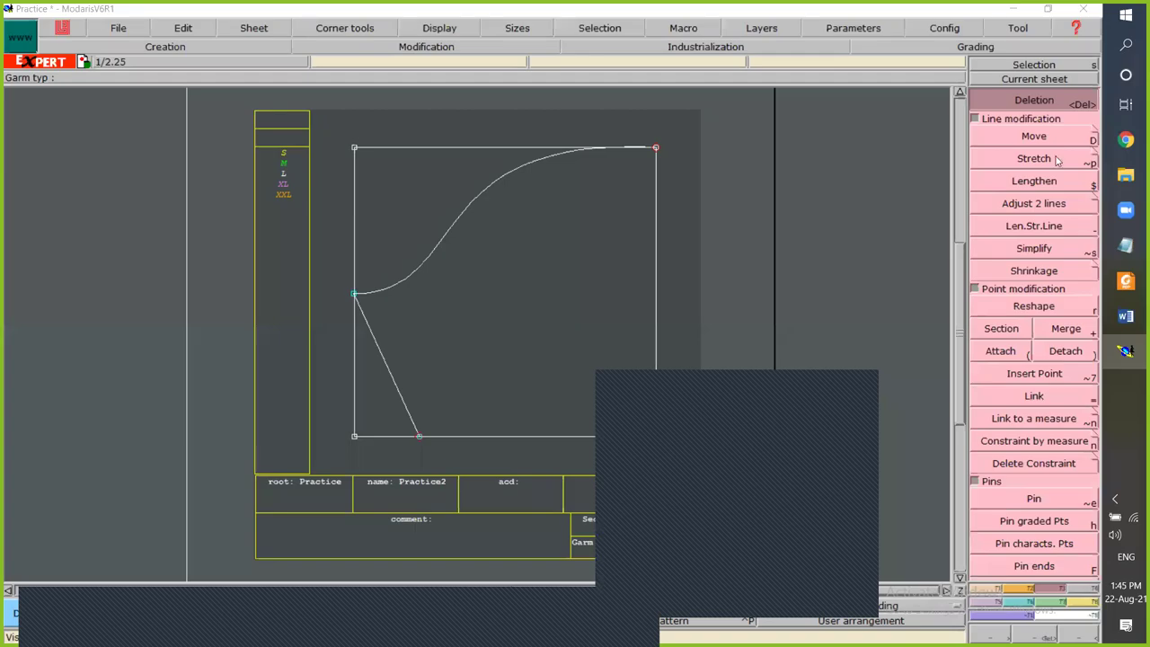
click(256, 28)
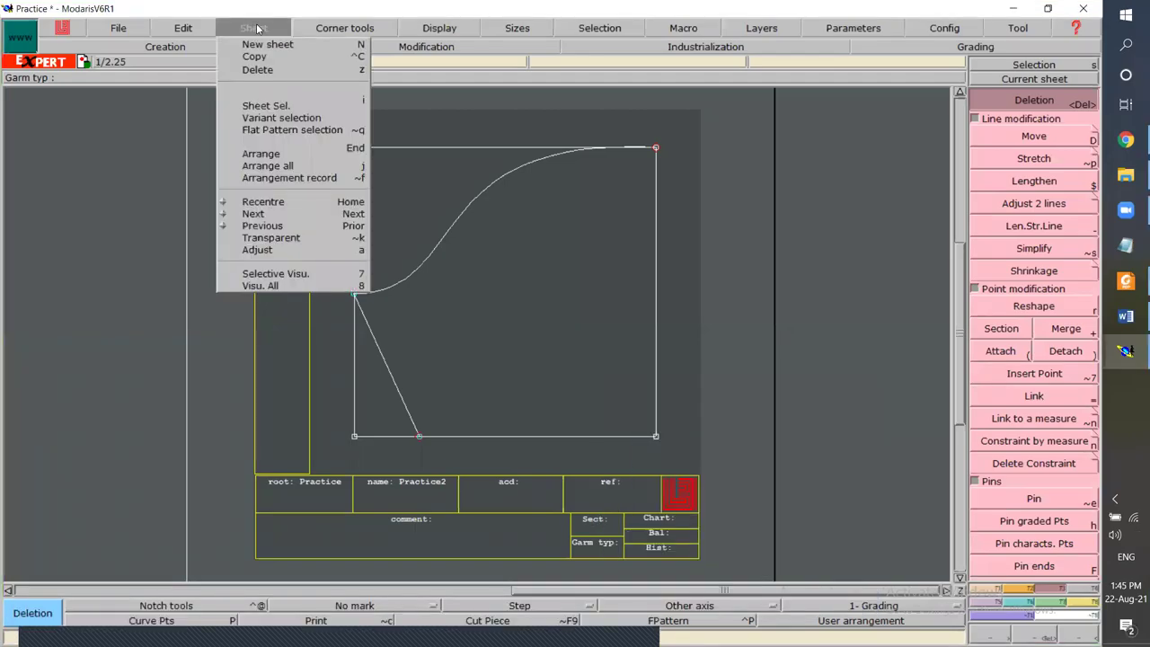
click(277, 166)
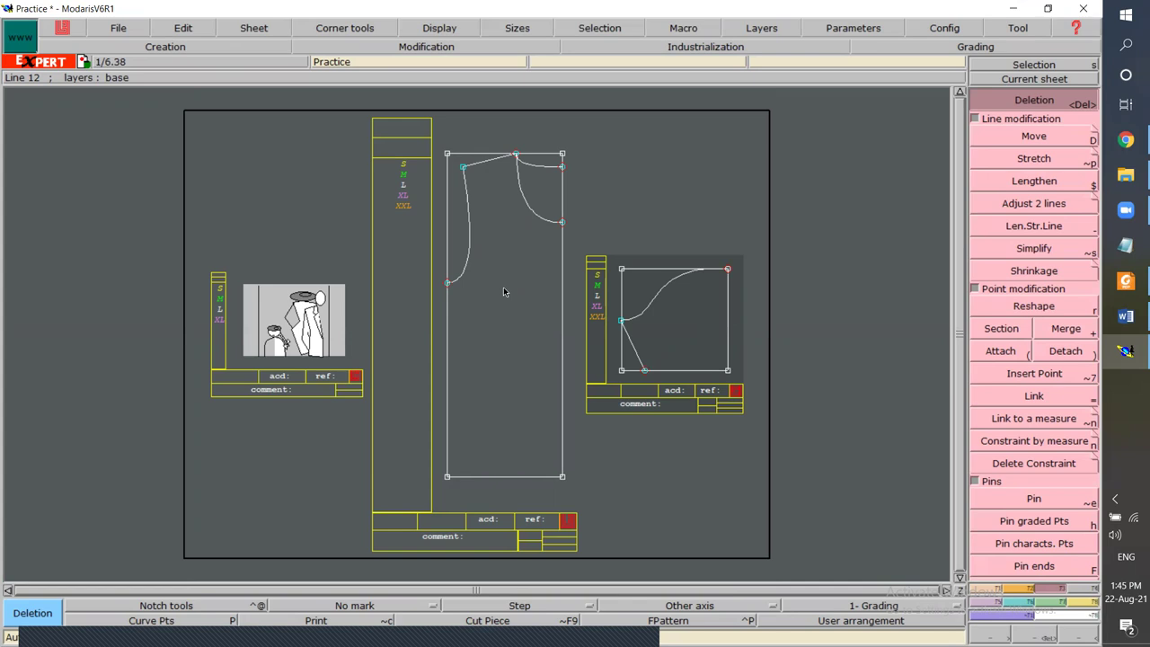
Step: Use Industrialisation's Seam tool to extract two bodice pieces and a sleeve piece, drawing their grain lines
key(F6)
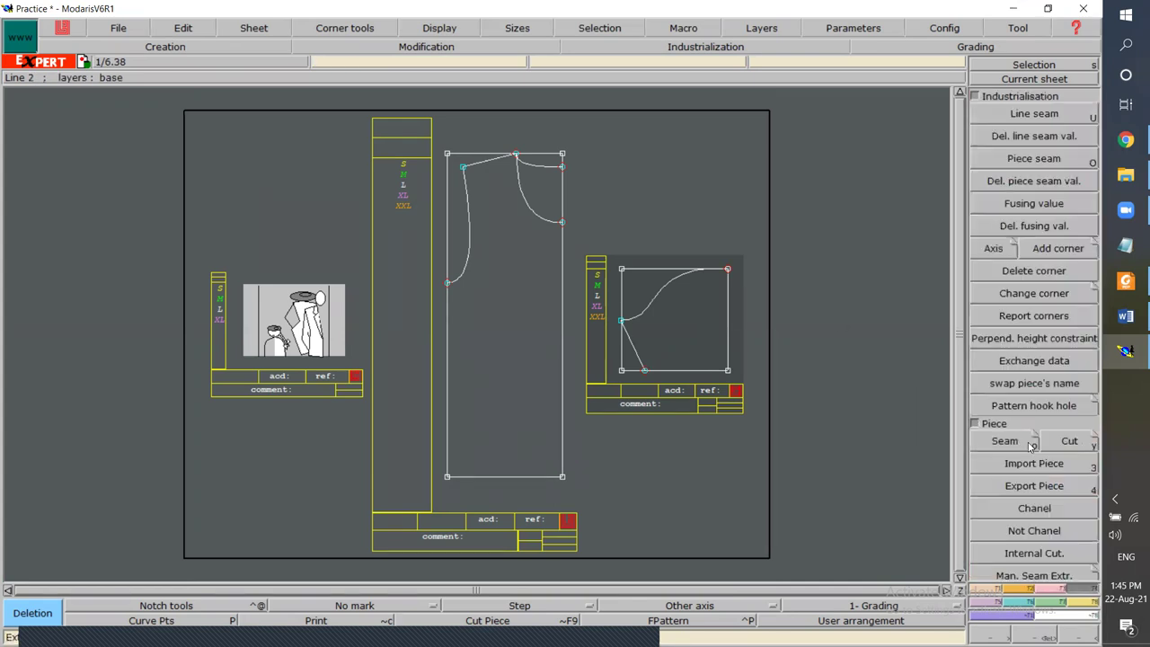
click(1030, 447)
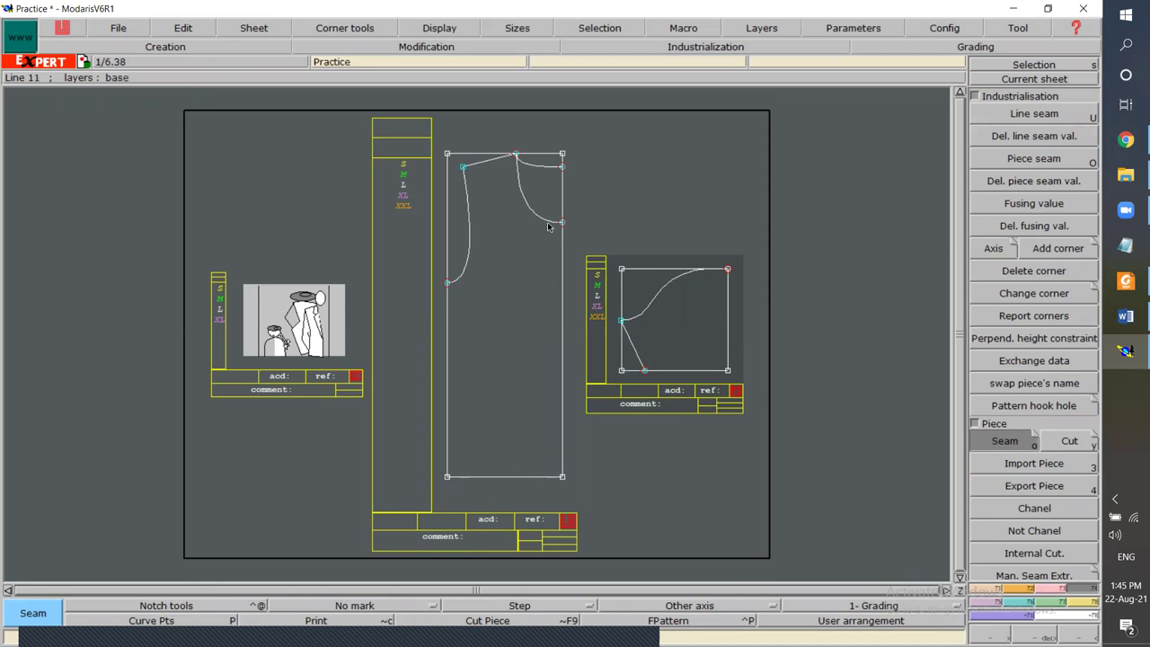
click(482, 412)
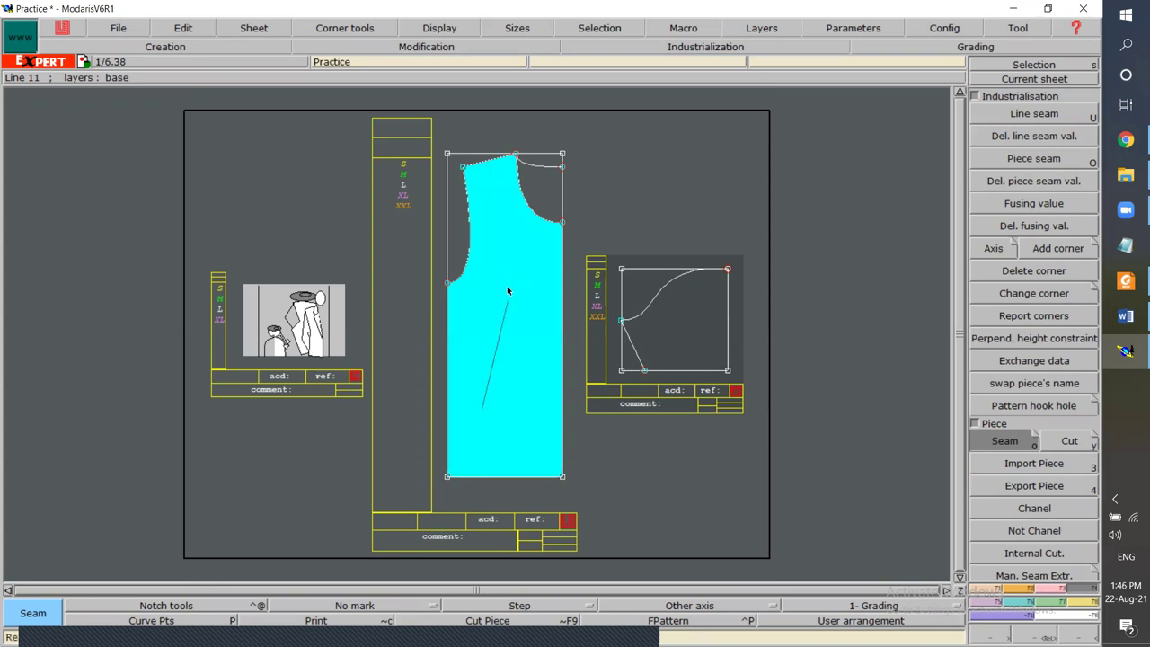
click(512, 260)
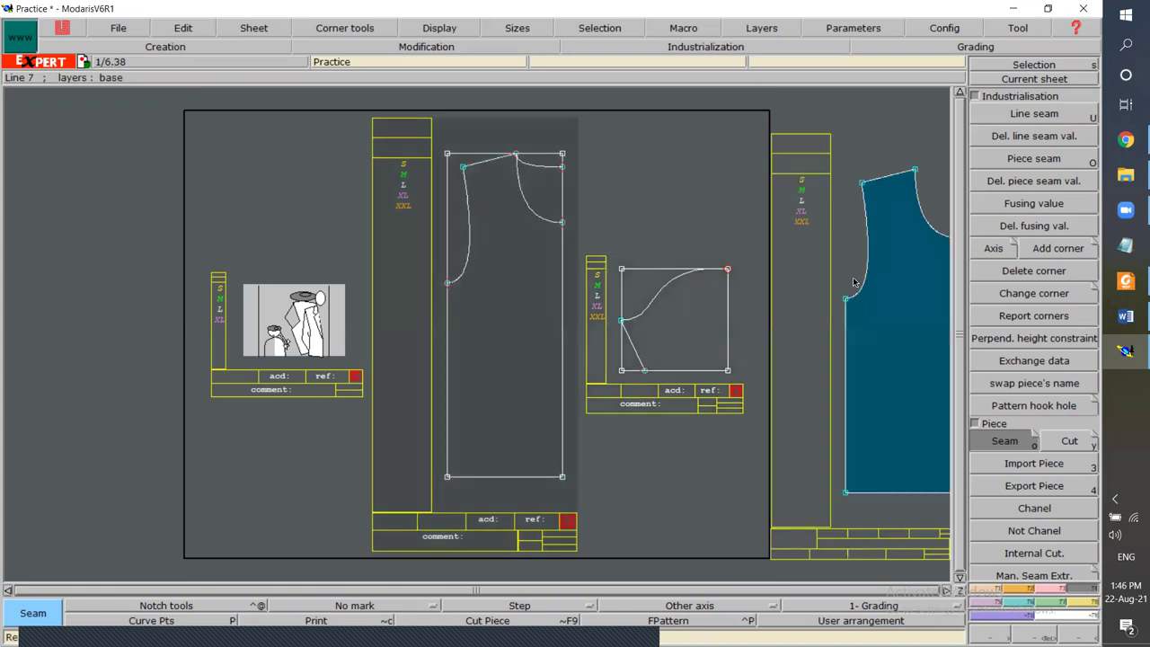
click(486, 401)
click(542, 186)
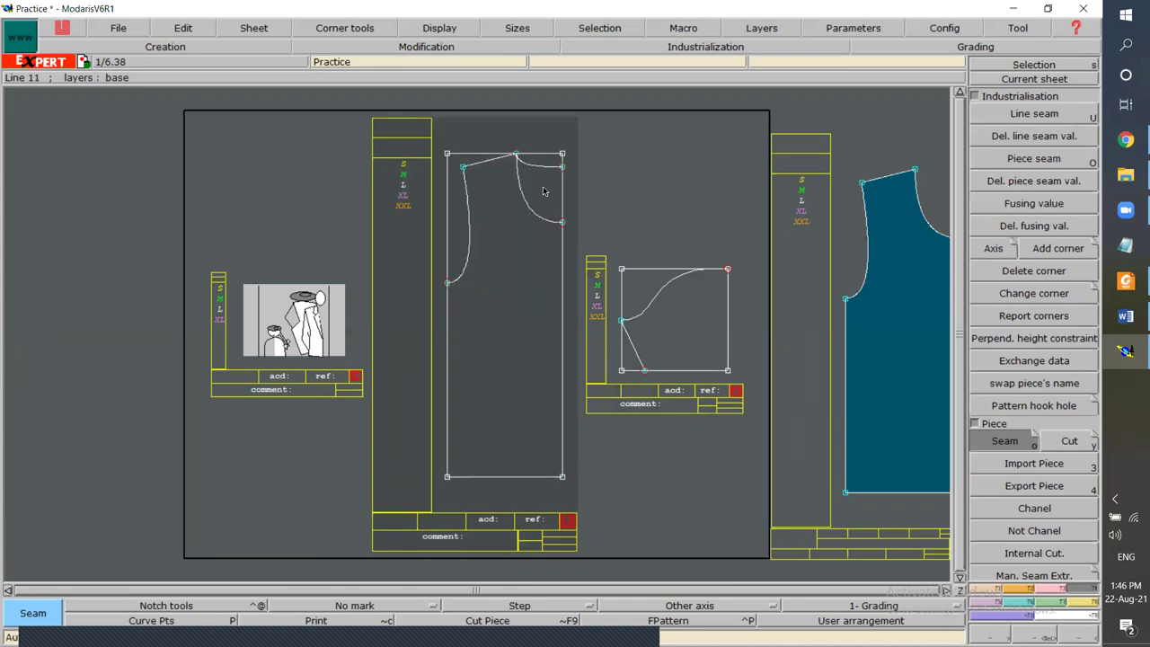
click(668, 335)
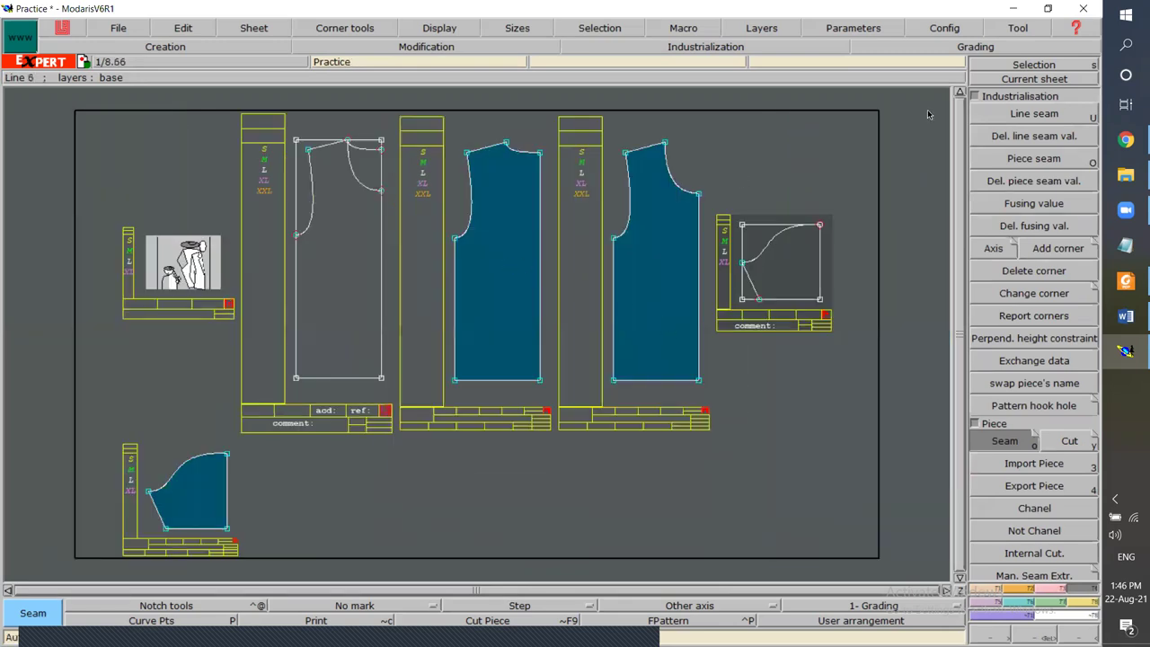
key(s)
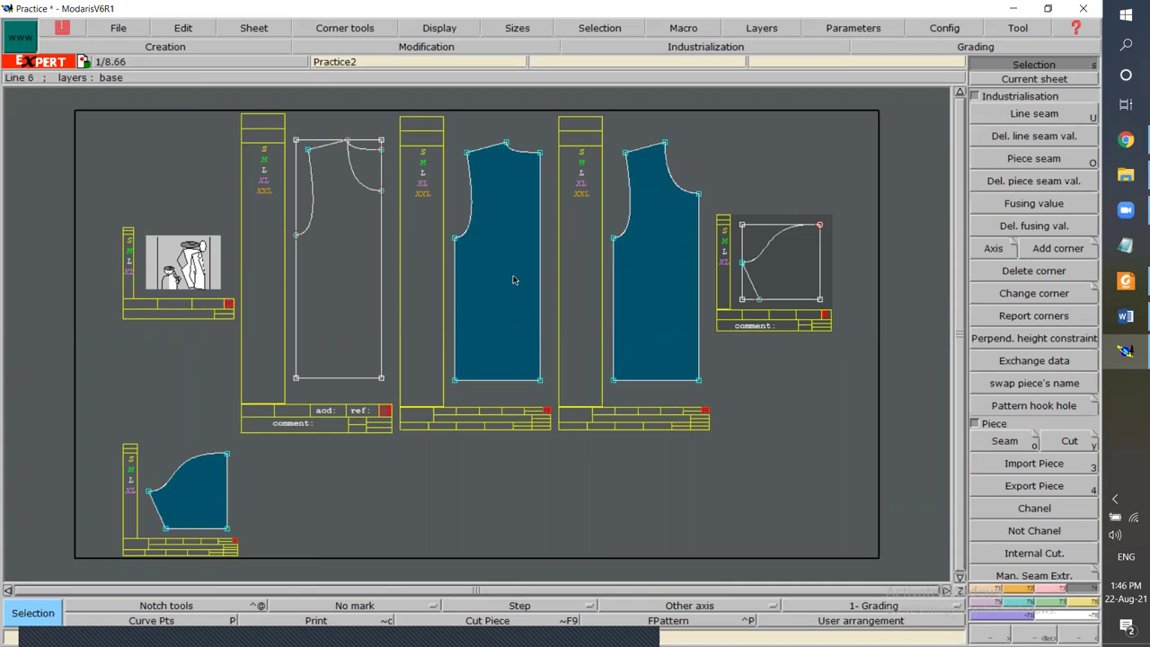
click(514, 281)
click(658, 283)
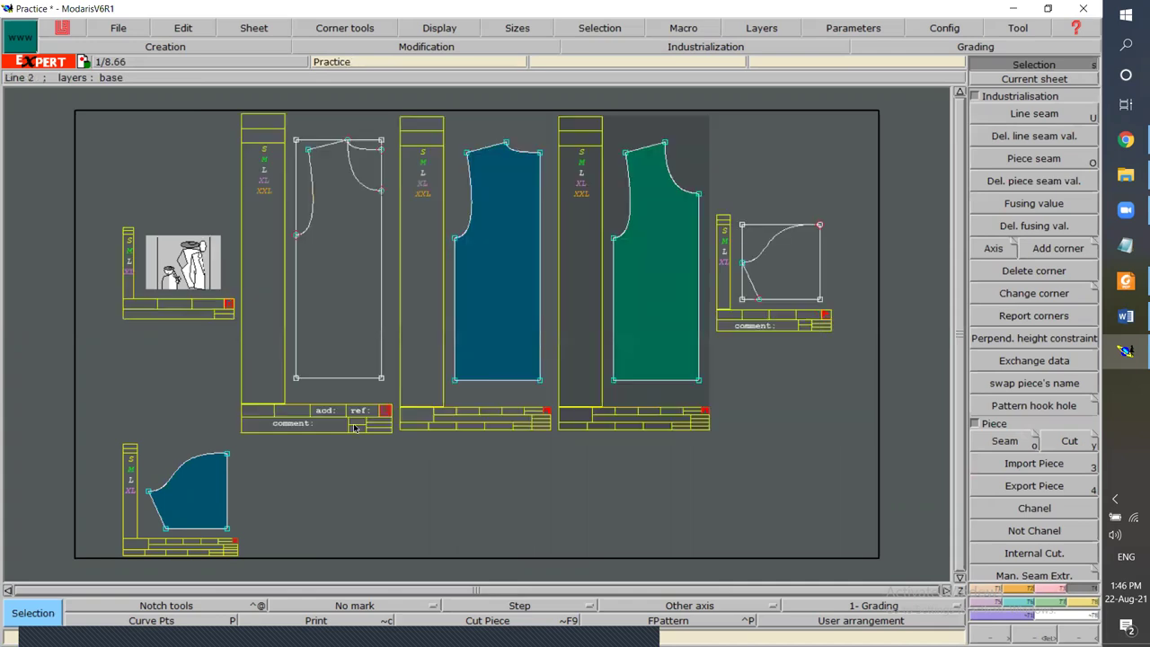
click(184, 502)
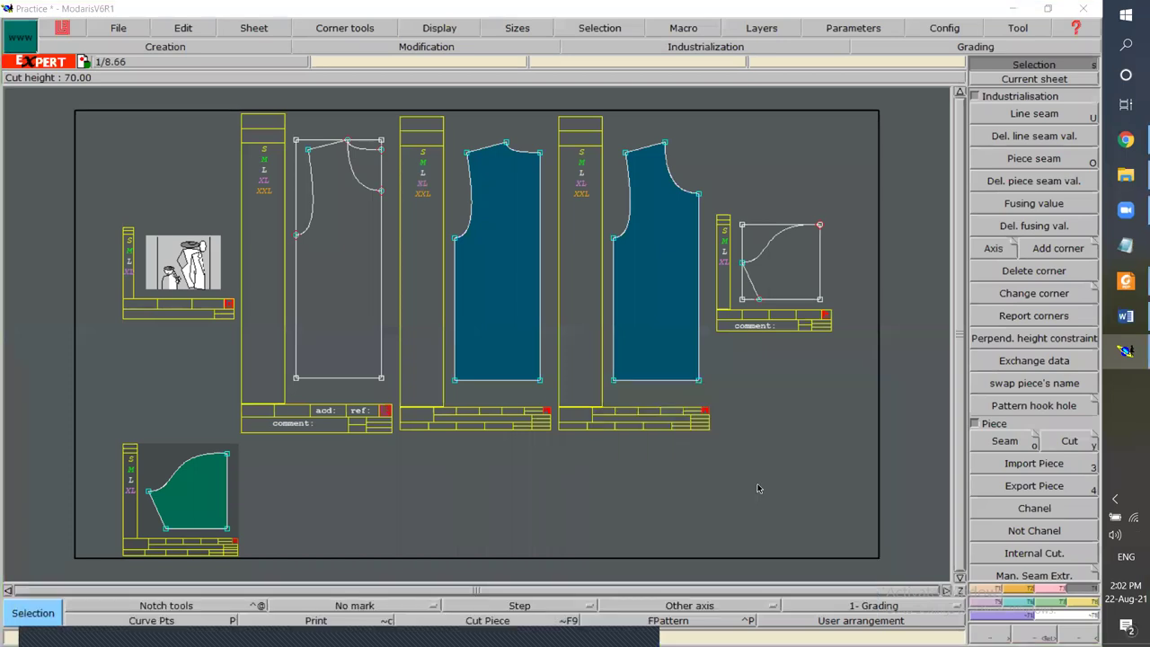
click(1052, 79)
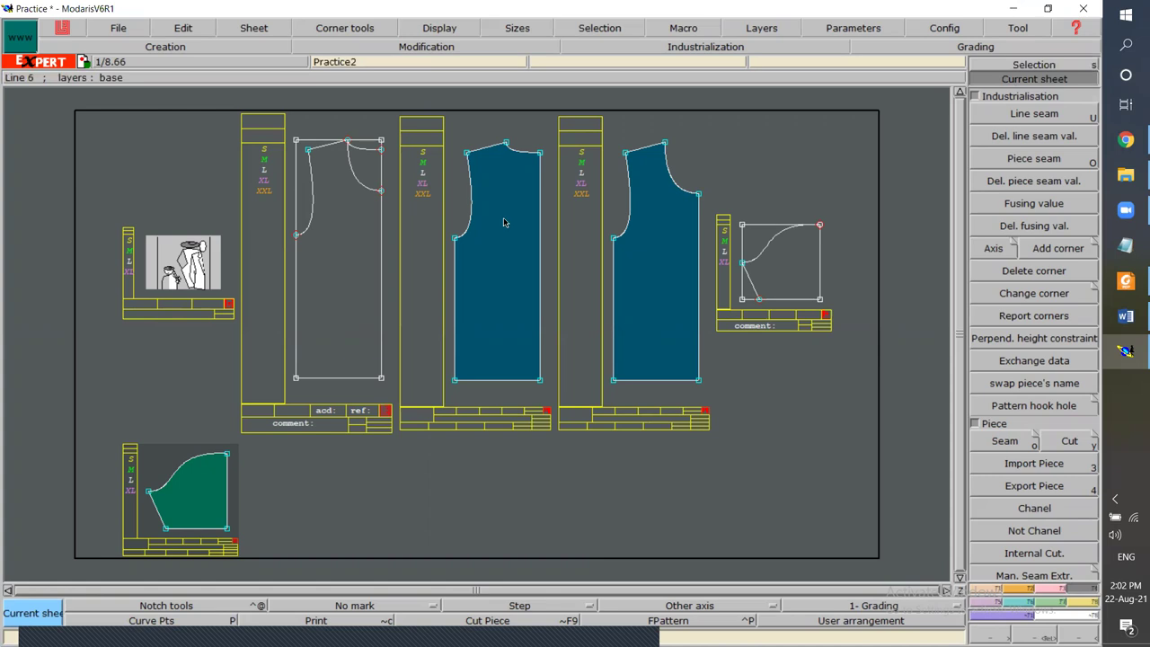
scroll(504, 222, up, 2)
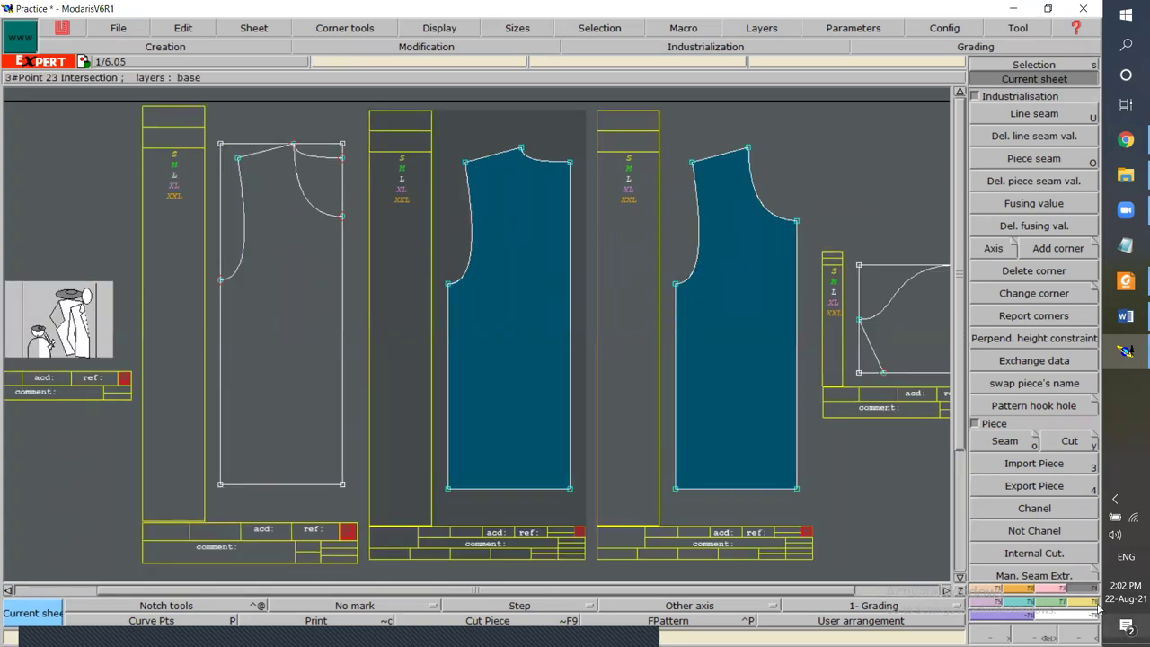
Step: With Line seam, give the first bodice piece a 2 cm hem allowance and 1.5 cm side allowance
click(1023, 117)
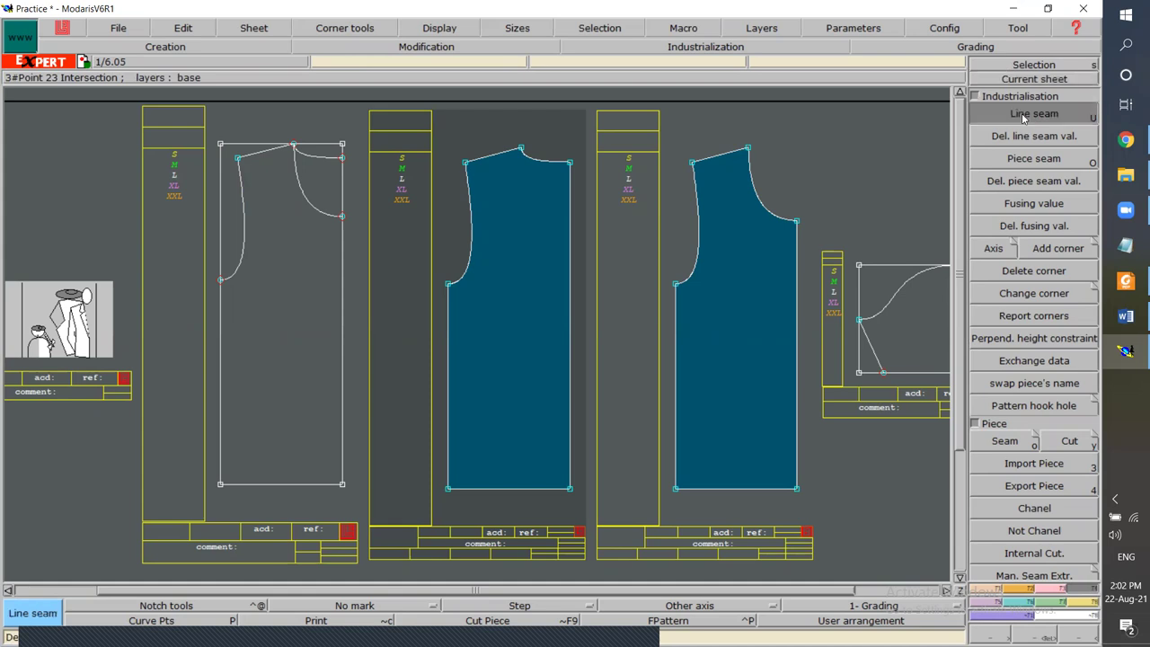
click(519, 490)
text(2)
key(Return)
text(2)
key(Return)
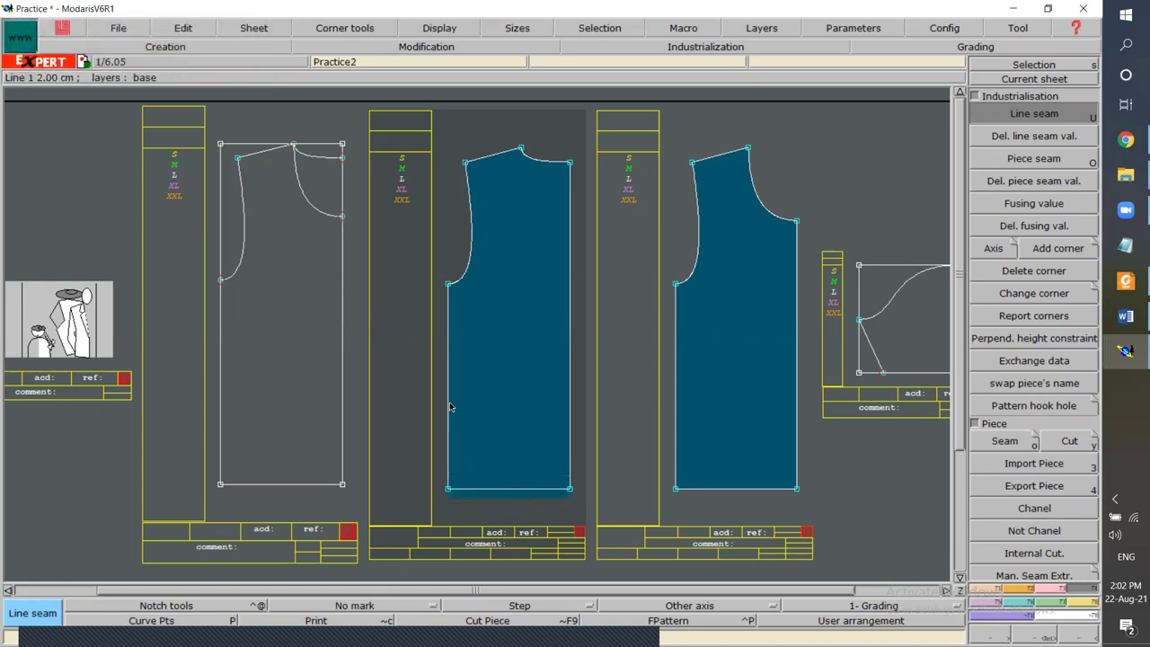
click(447, 422)
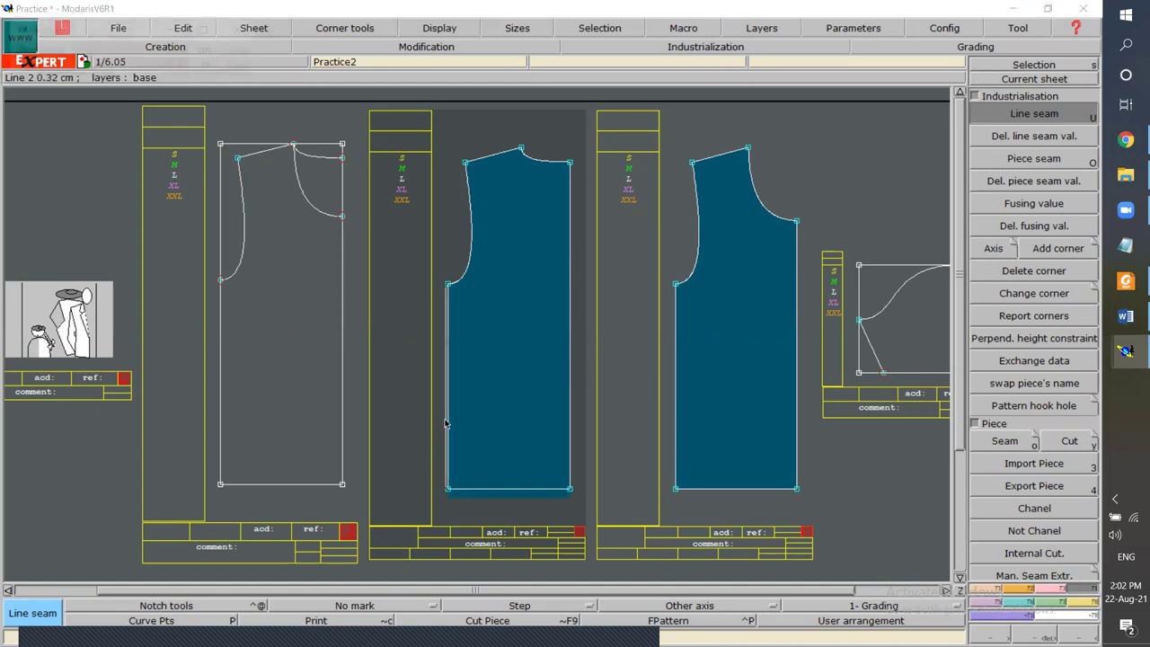
text(1.5)
key(Return)
text(1.5)
key(Return)
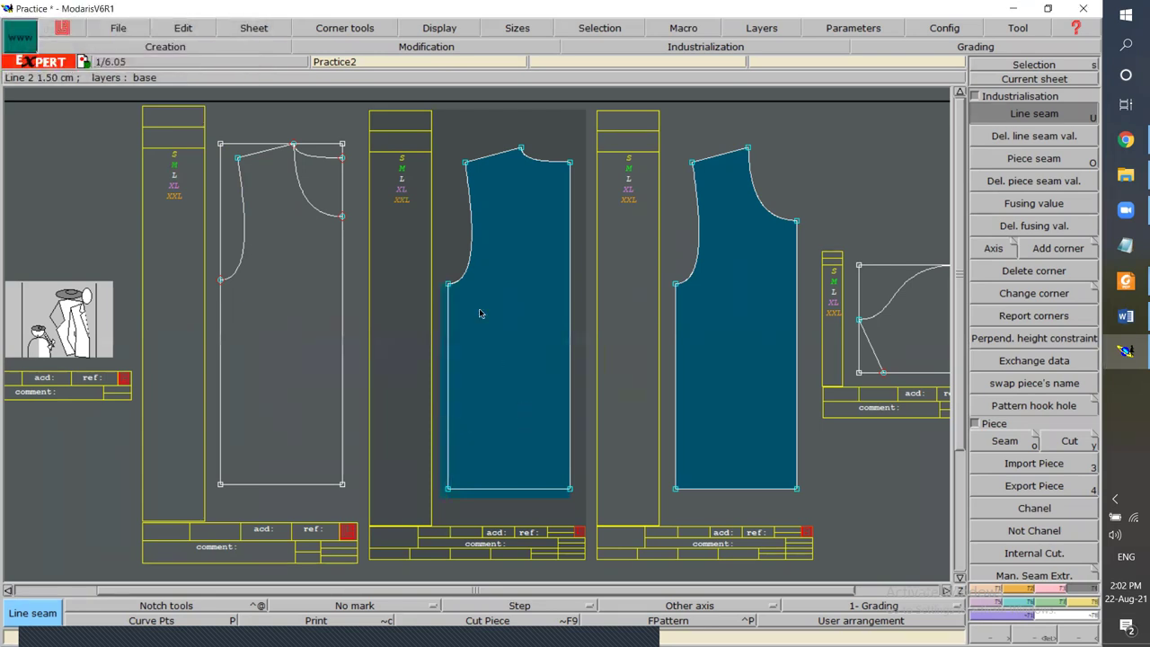
Step: Add an armhole allowance and 1.5 cm shoulder and neckline allowances, then select the second bodice piece
click(468, 265)
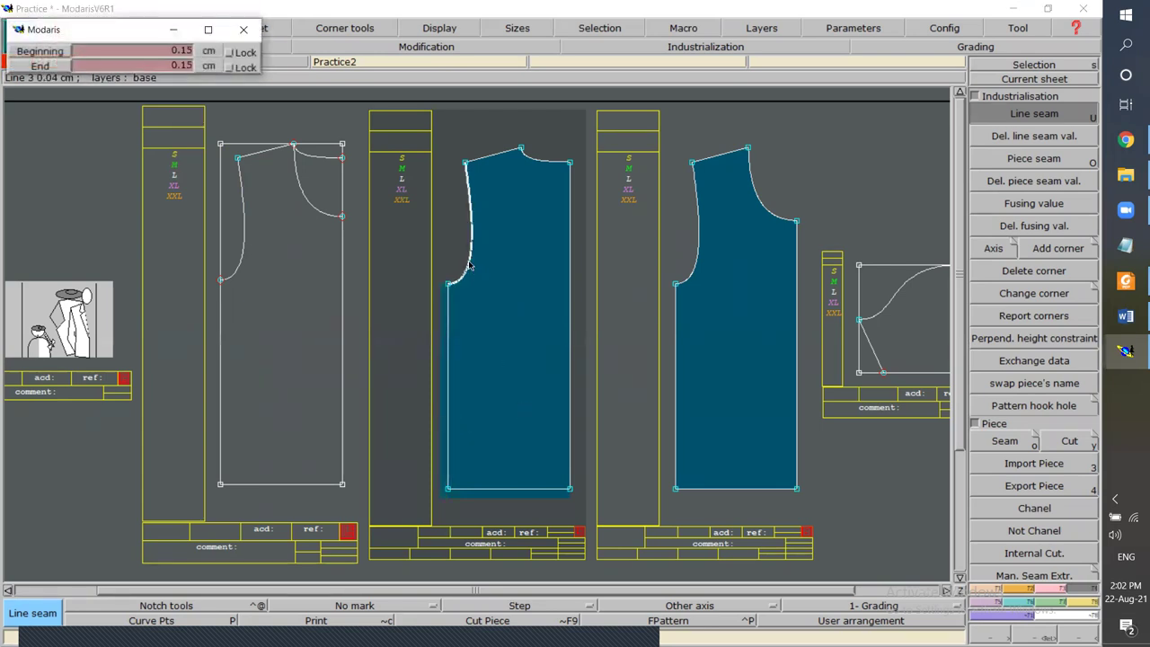
key(Return)
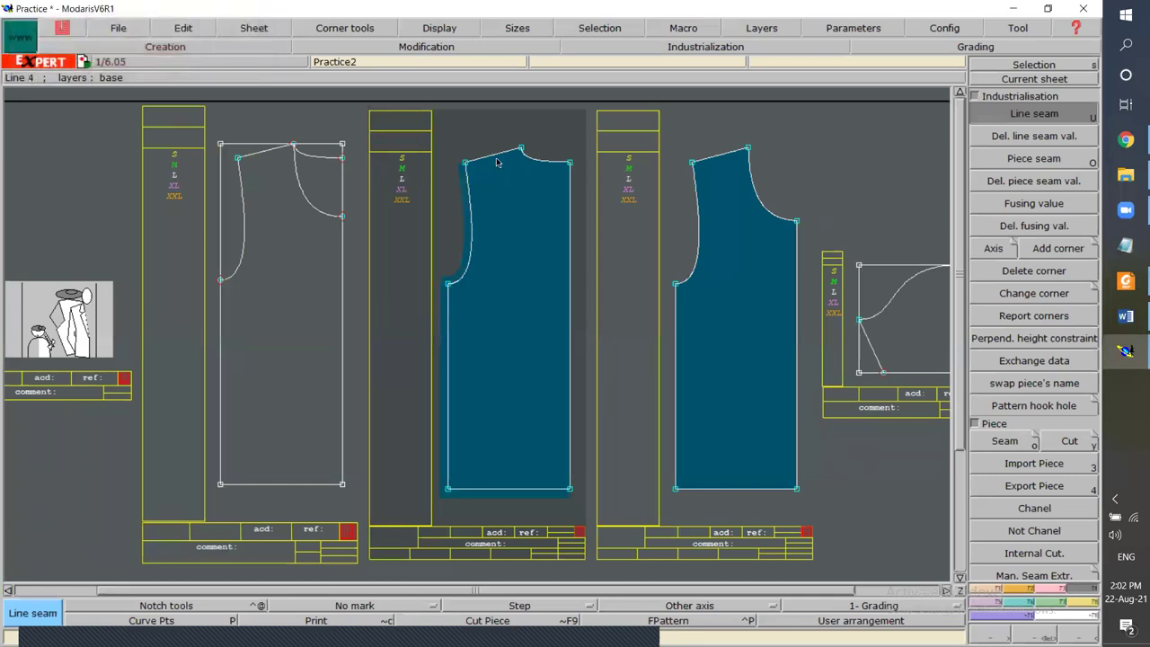
click(497, 158)
text(1.5)
key(Tab)
key(Return)
click(543, 164)
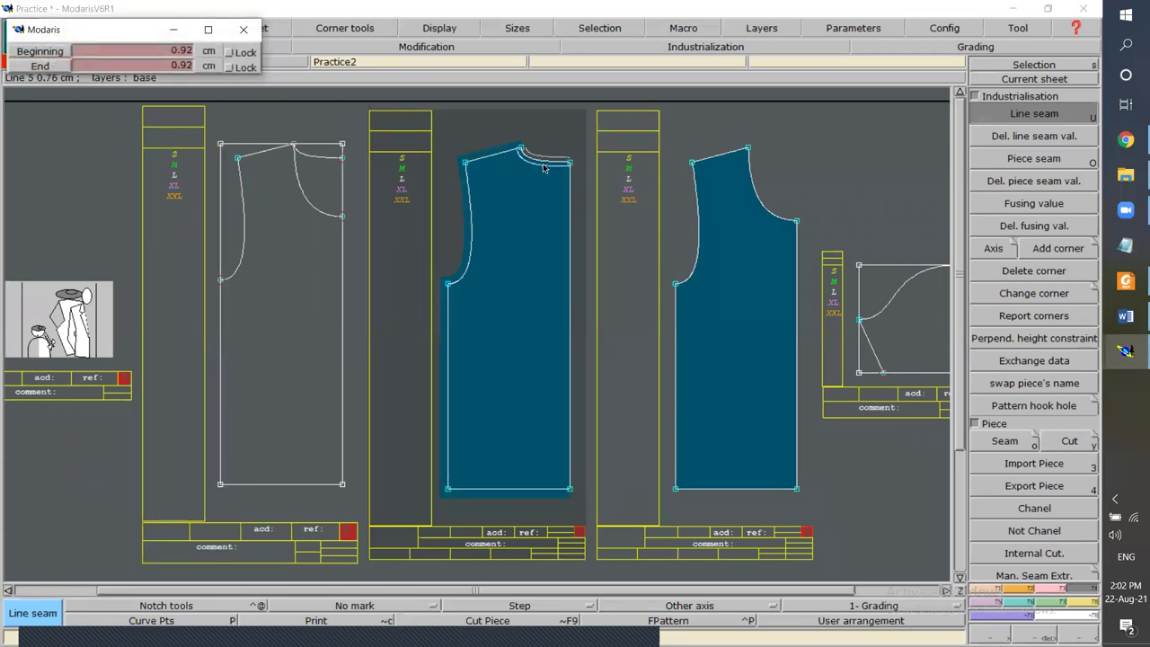
text(1.5)
key(Tab)
key(Return)
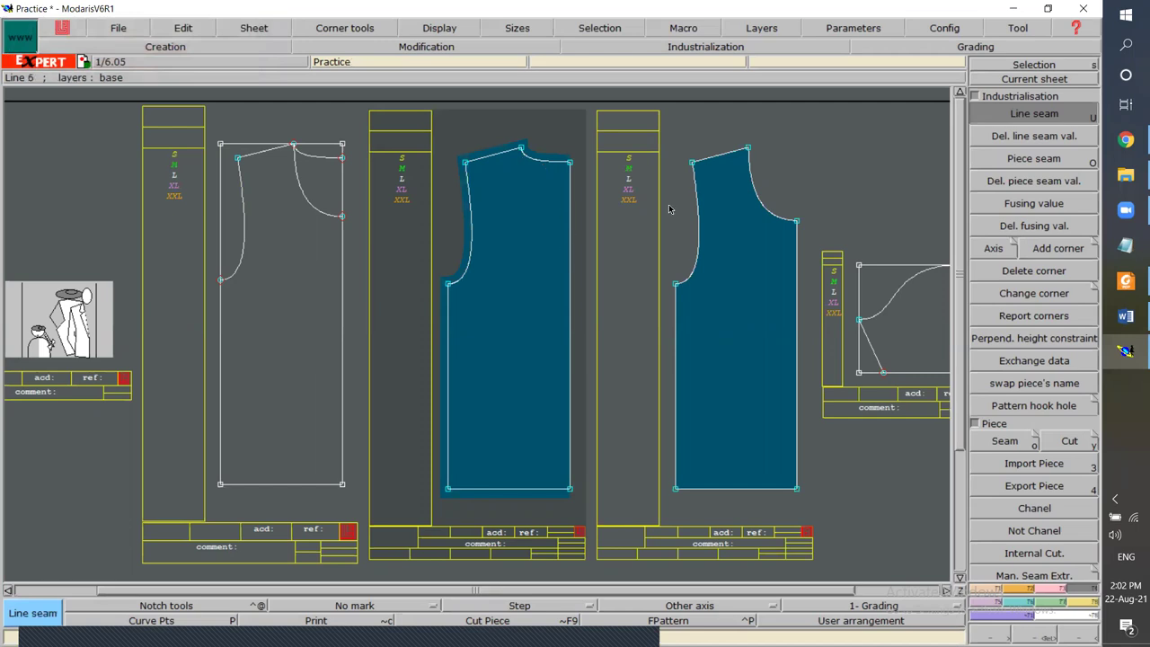
click(1031, 66)
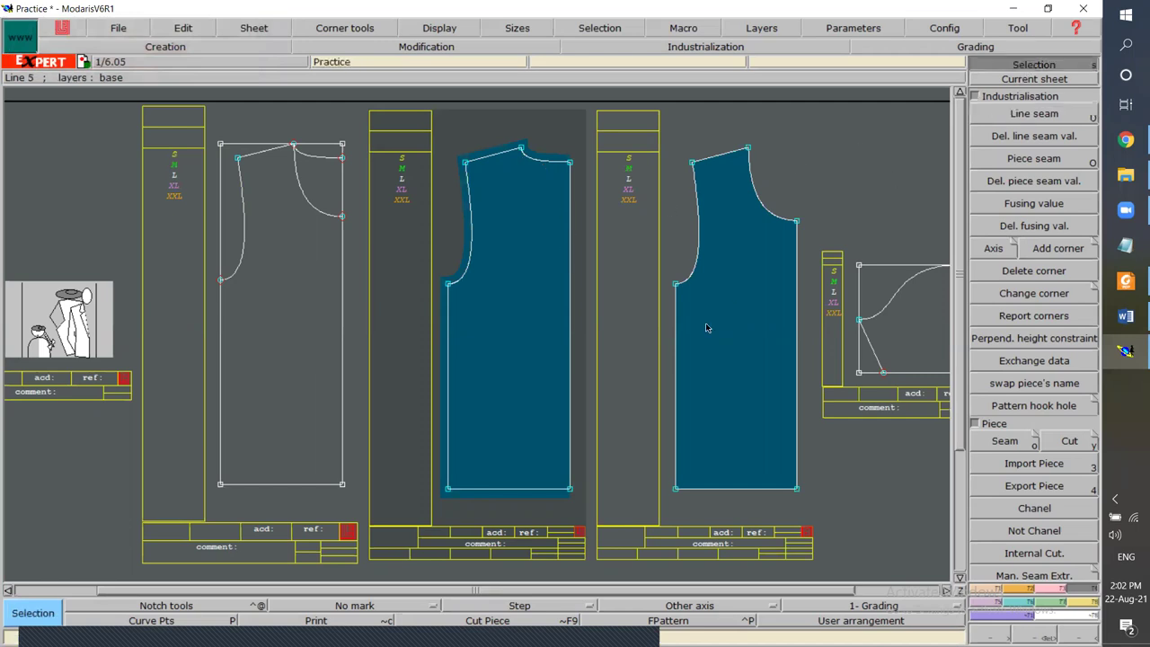
click(778, 291)
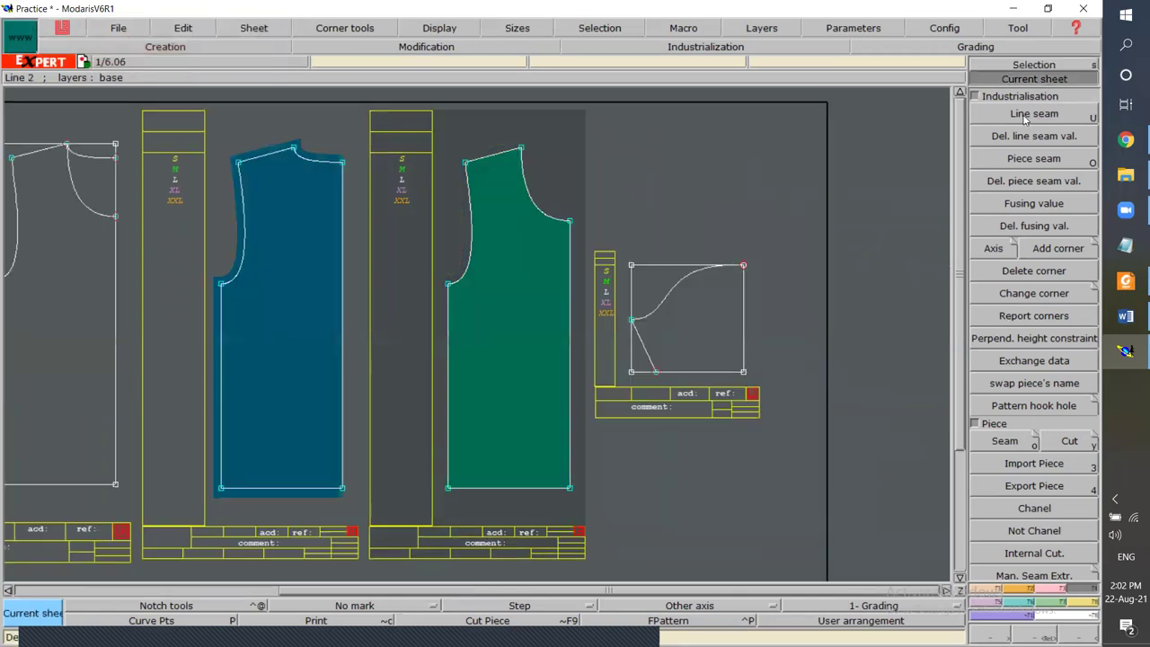
Step: Set zero seam allowances on the green piece's side edges with Line seam
click(1029, 117)
click(556, 489)
click(449, 457)
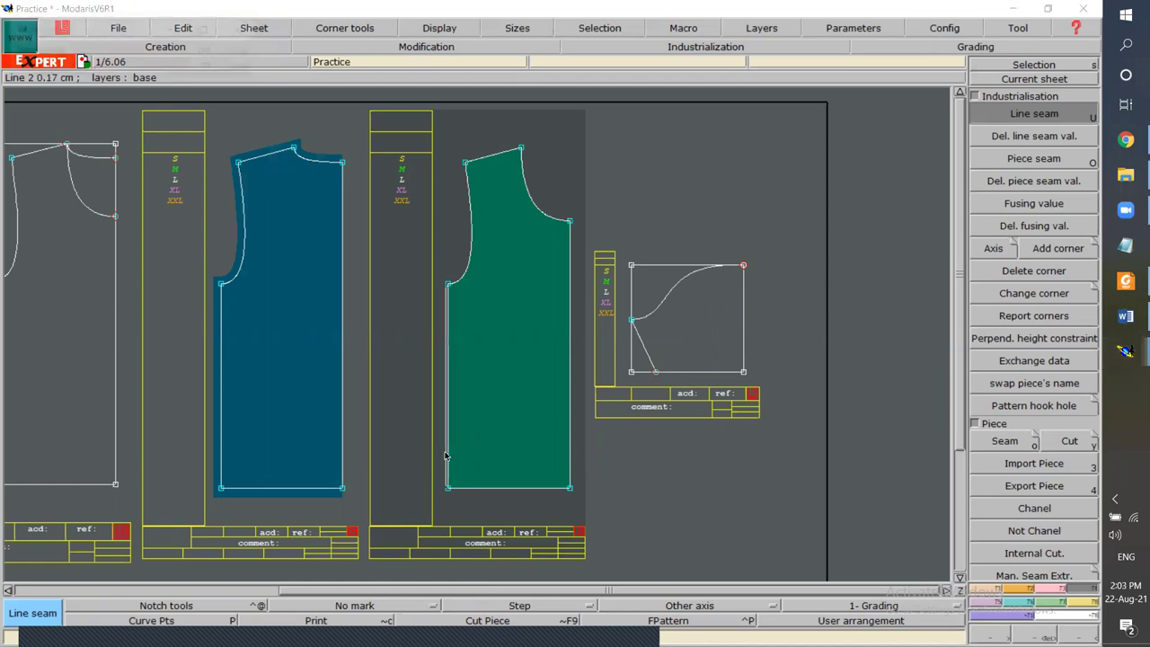
text(0)
key(Return)
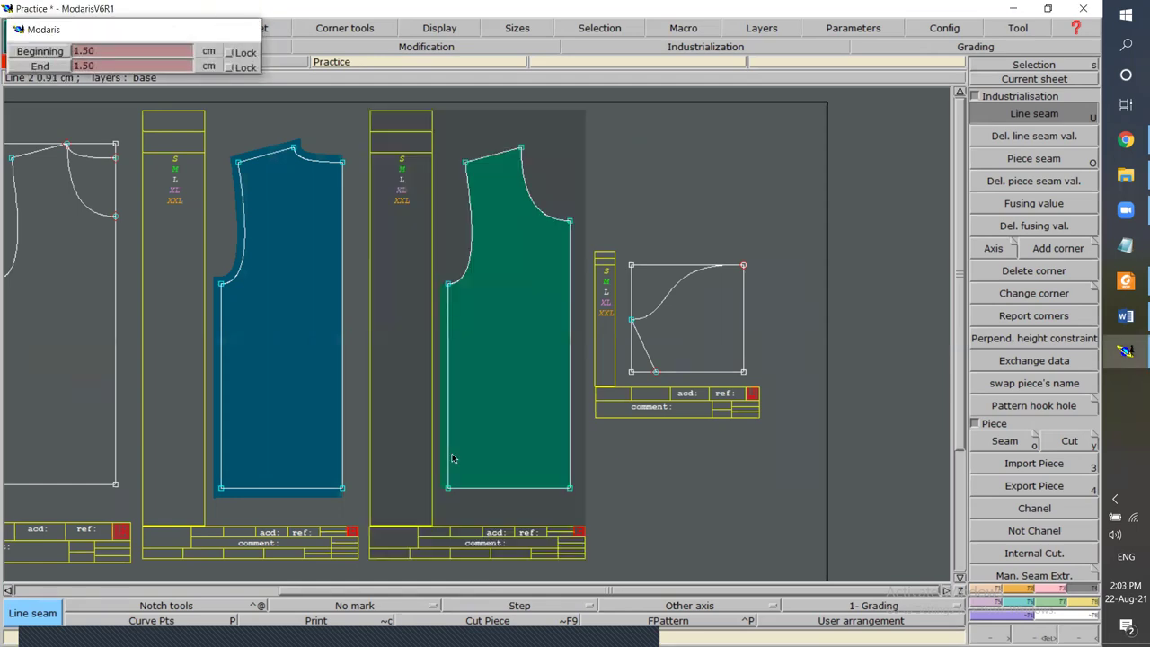
key(Return)
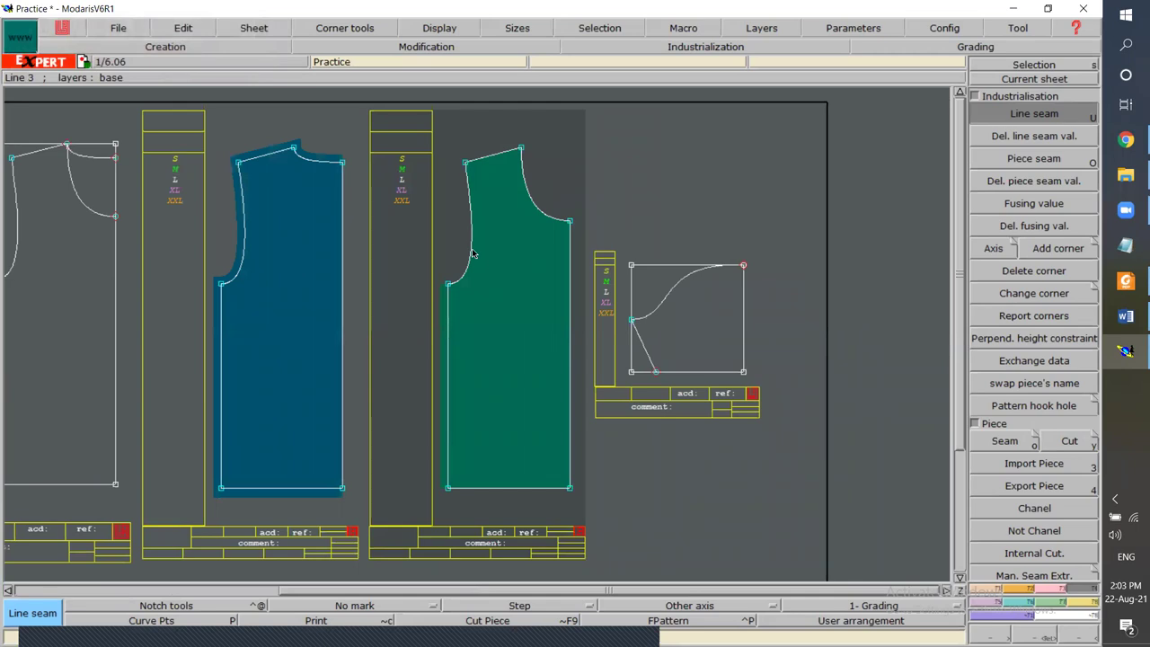
click(469, 254)
text(0)
key(Return)
key(Return)
Step: Add allowances to the shoulder (1.5 cm), armhole, and hem (beginning 1, end 2)
click(491, 161)
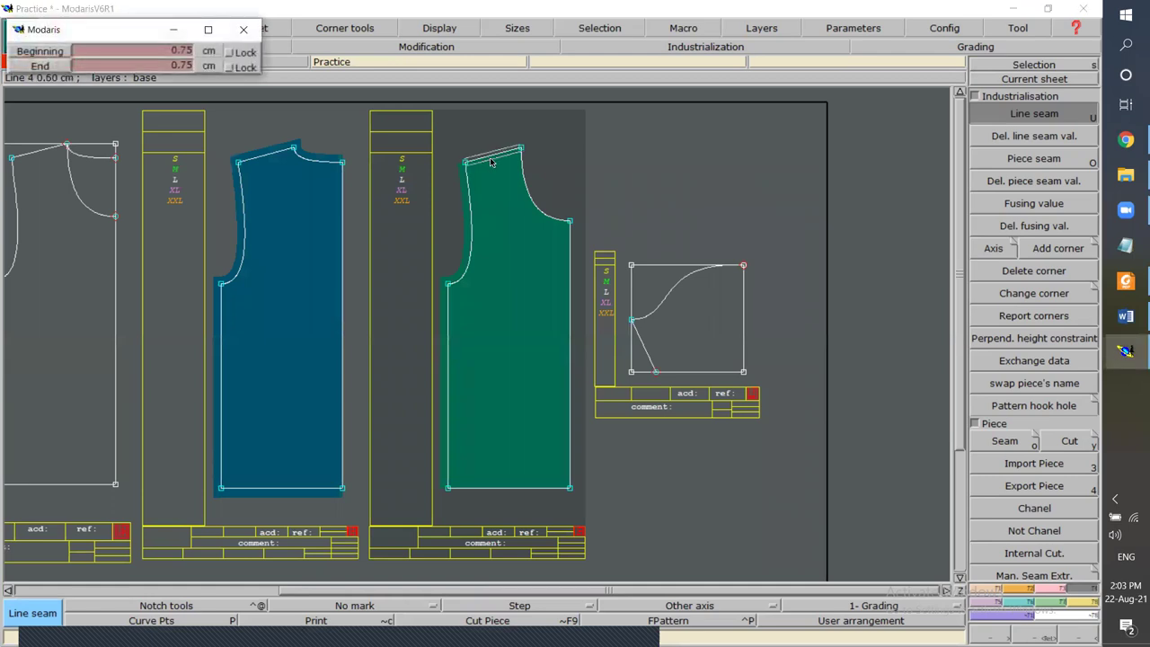
key(Return)
key(Return)
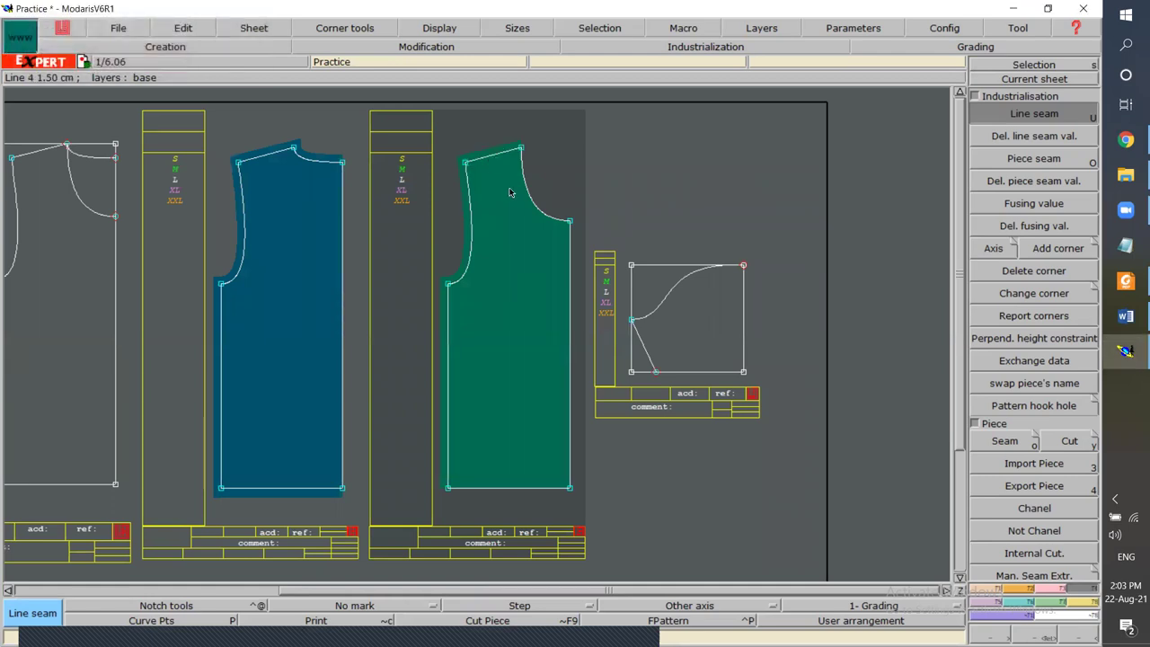
click(530, 203)
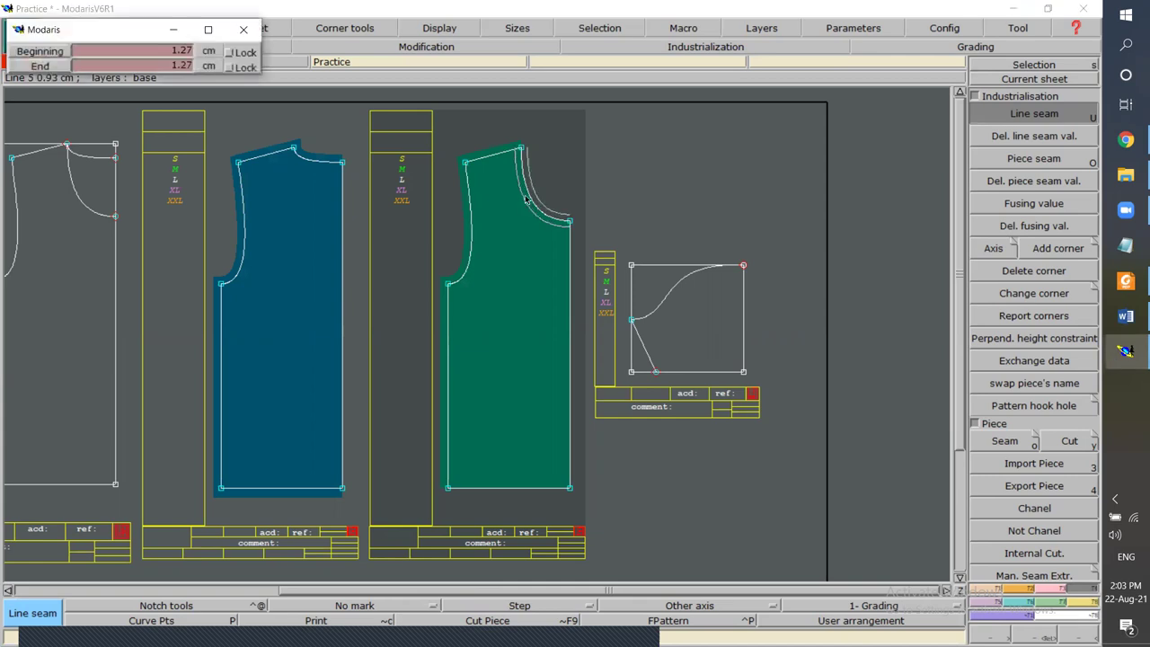
key(Return)
key(Return)
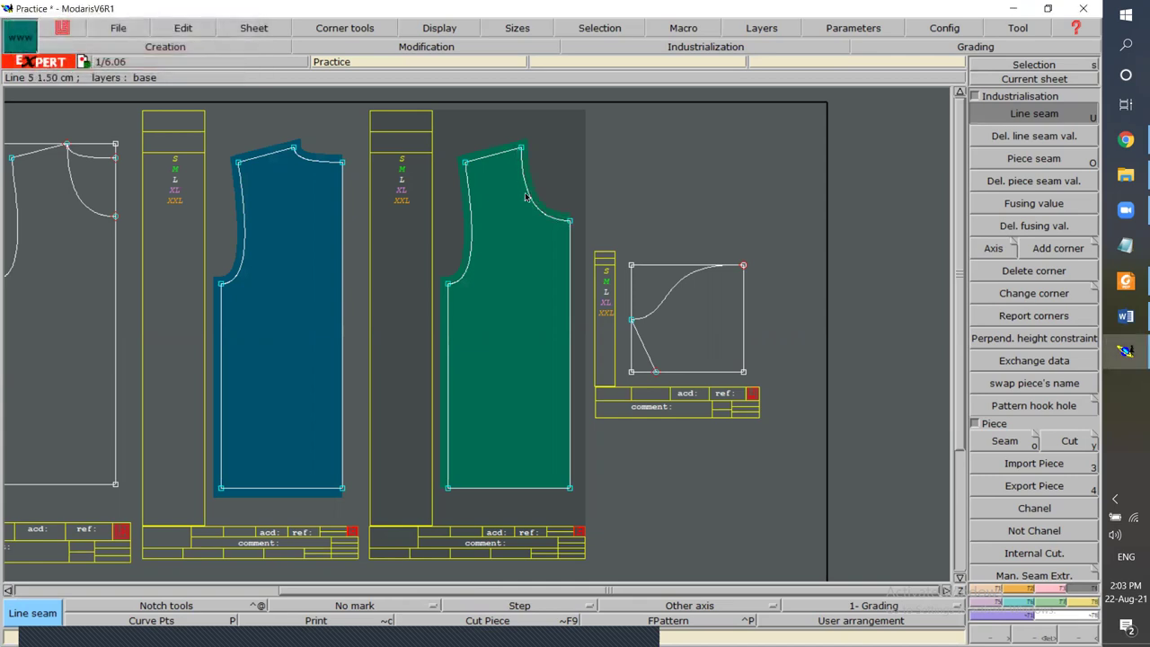
click(503, 490)
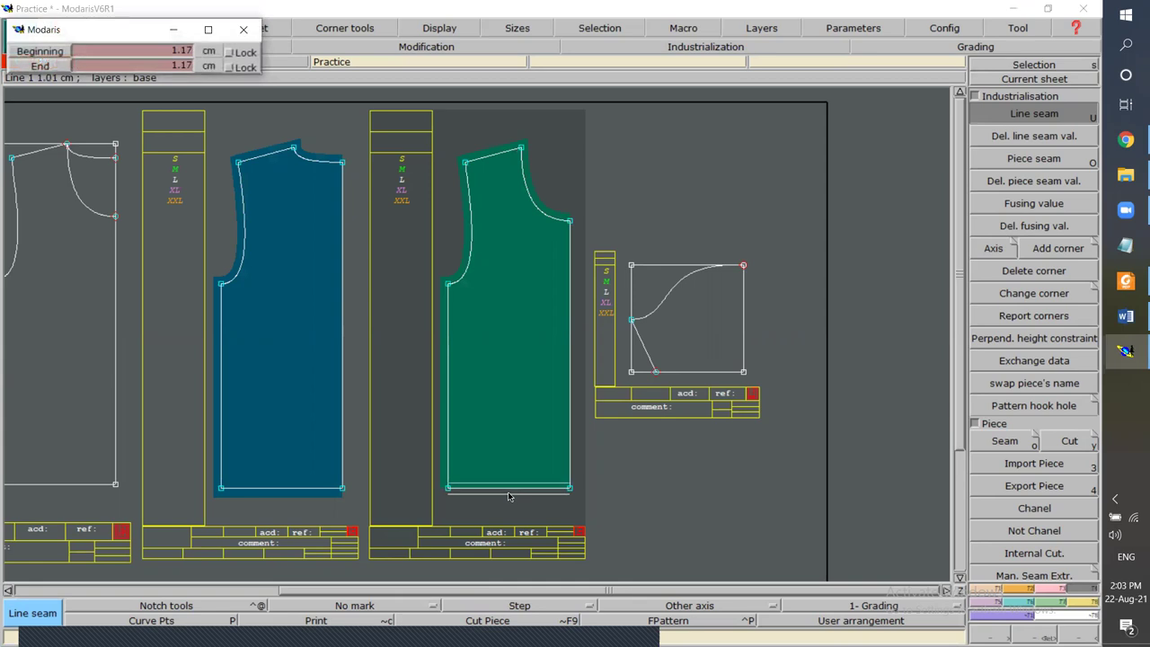
text(1)
key(Return)
text(2)
key(Return)
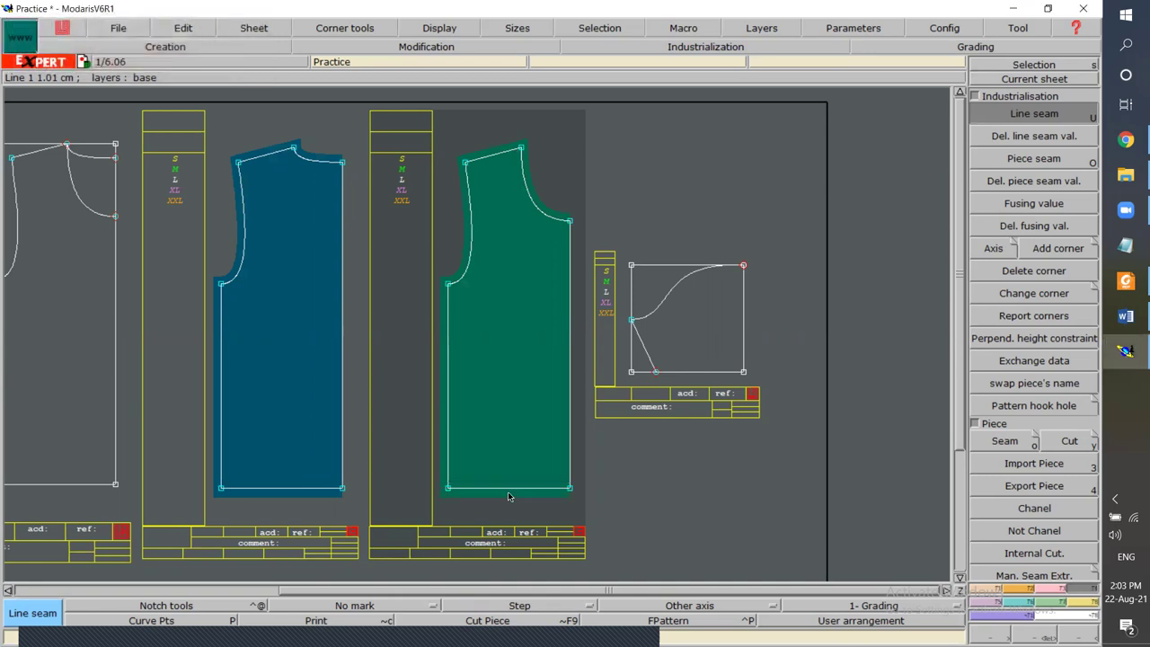
Step: Zoom in on the sleeve piece and give its hem a 2 cm seam allowance
click(1048, 77)
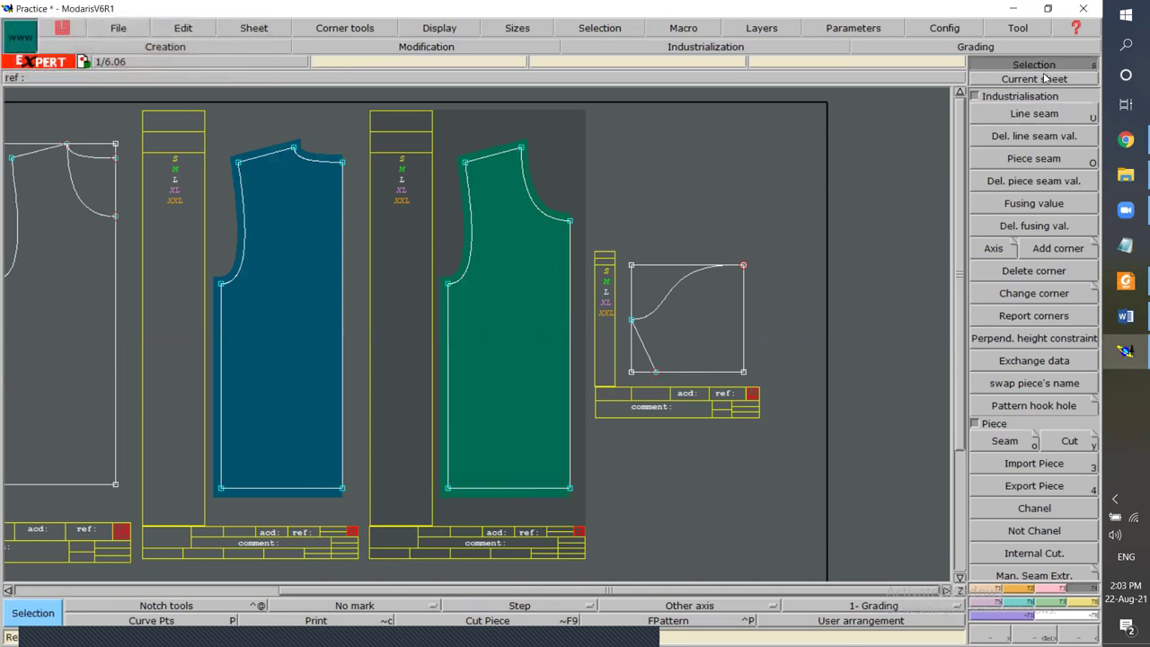
click(1045, 78)
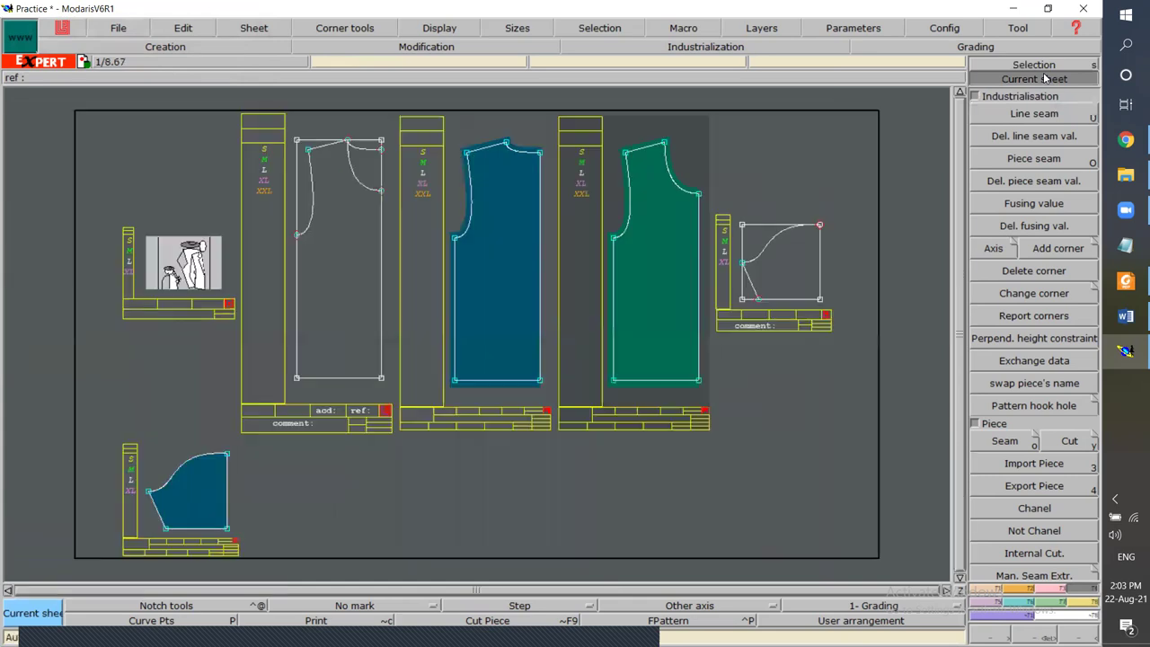
click(196, 504)
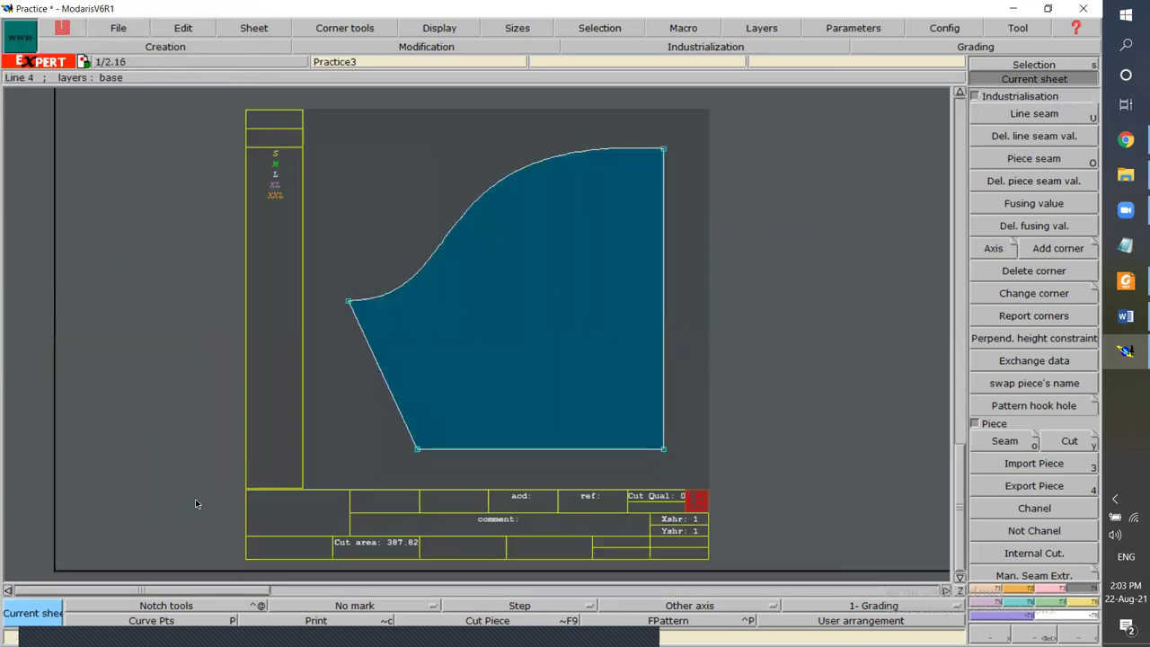
click(1049, 115)
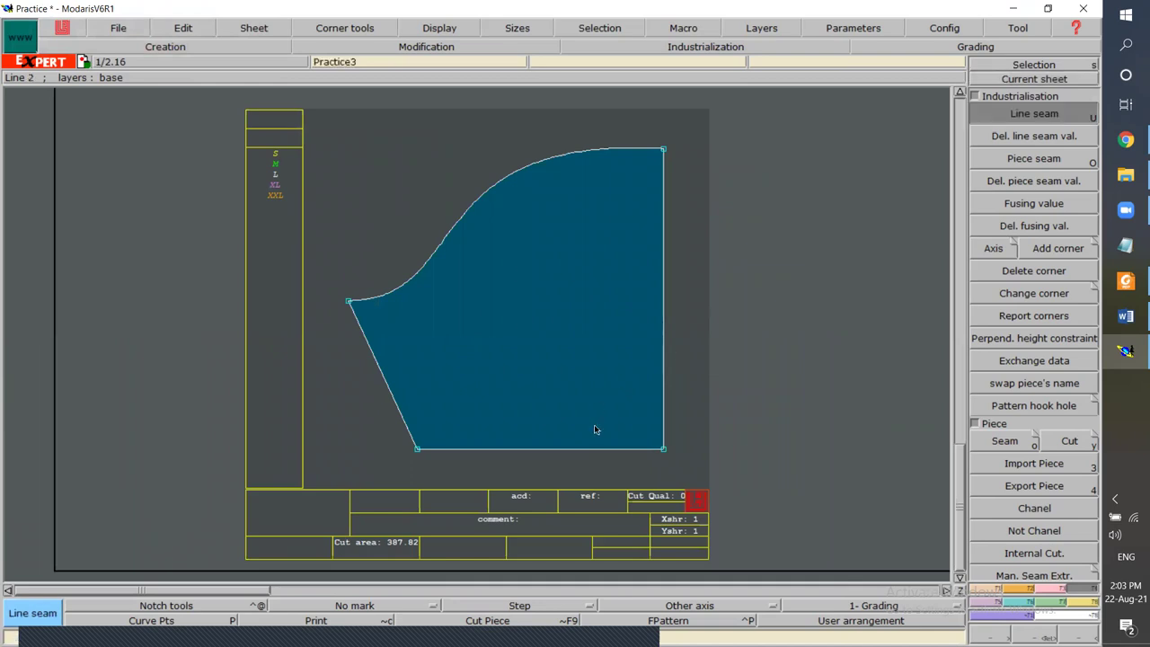
click(594, 454)
text(2)
key(Return)
key(Return)
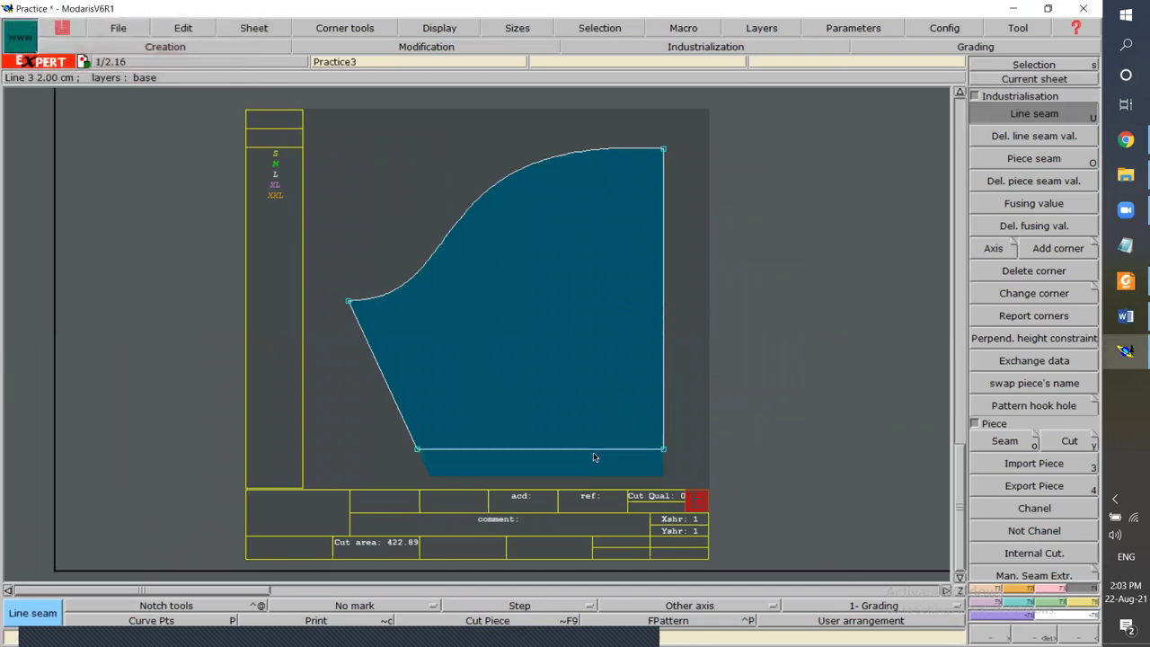
Step: Add a 1.5 cm allowance to the underarm edge (end value 1) and the sleeve cap curve
click(392, 408)
text(1)
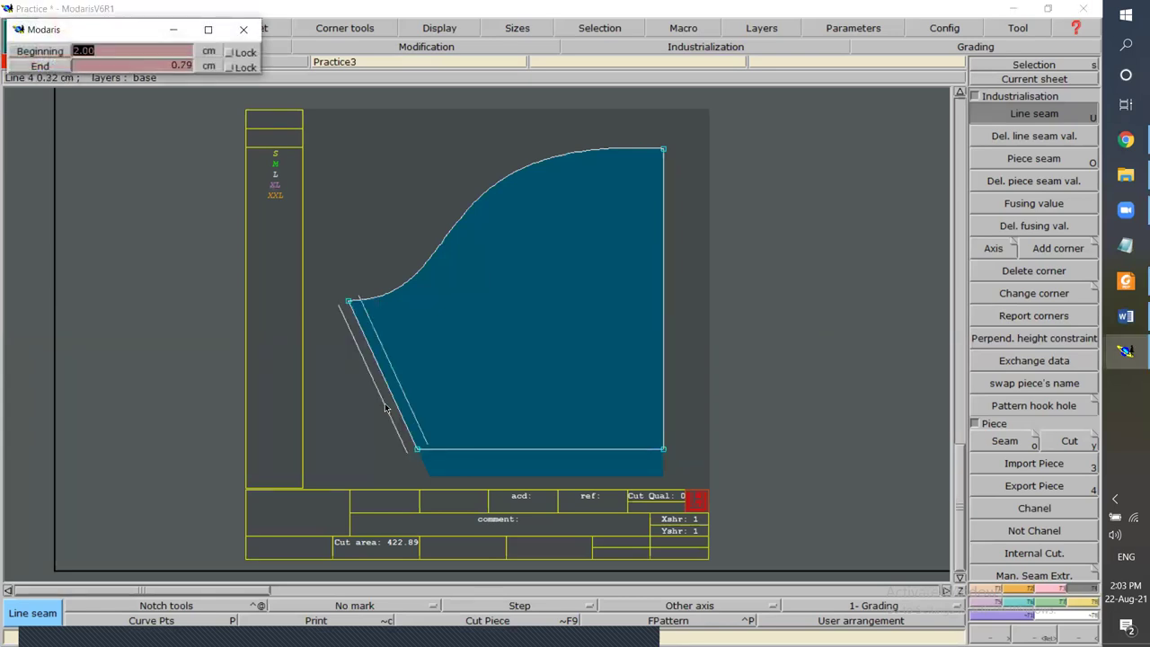
text(.5)
key(Return)
text(1)
key(Return)
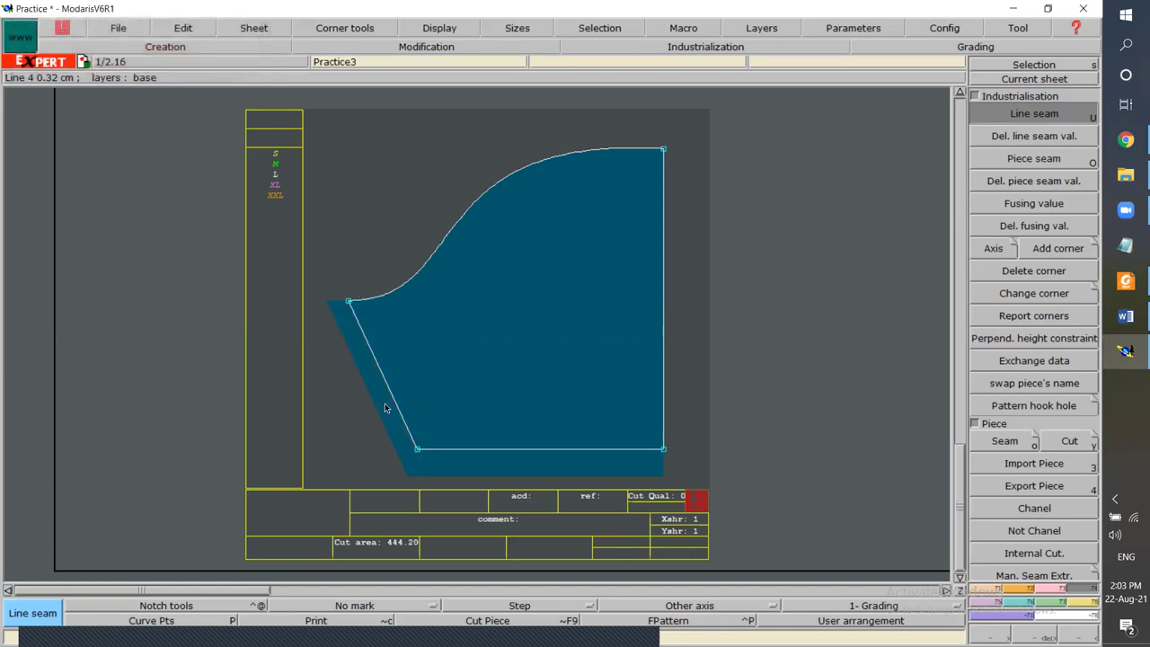
click(433, 260)
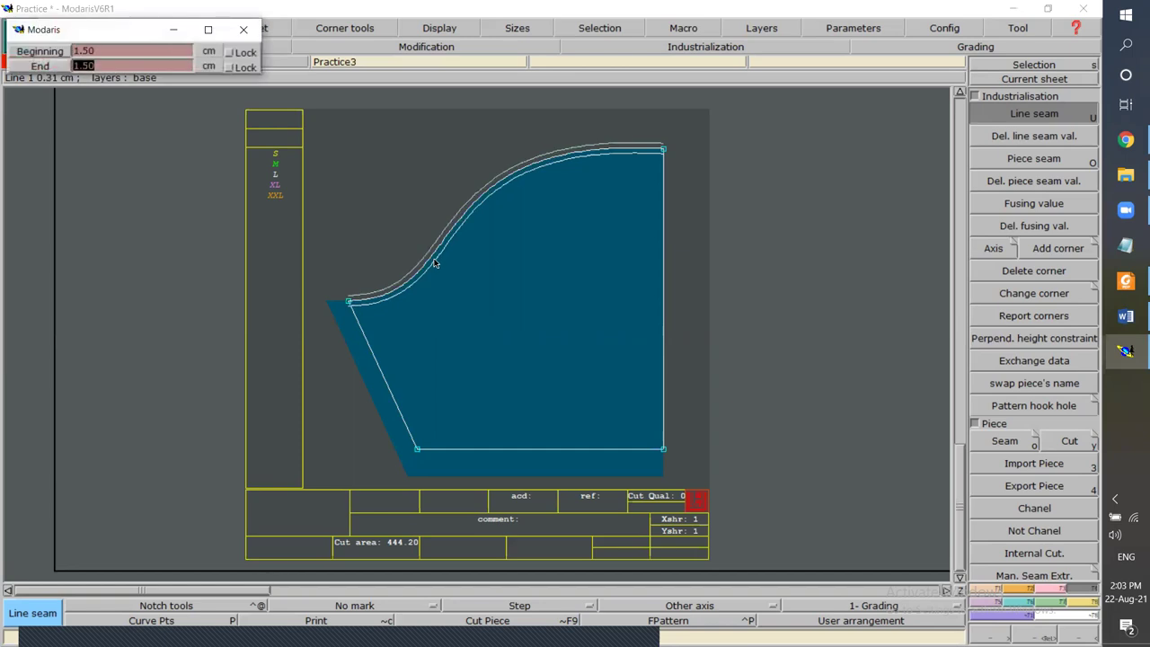
key(Return)
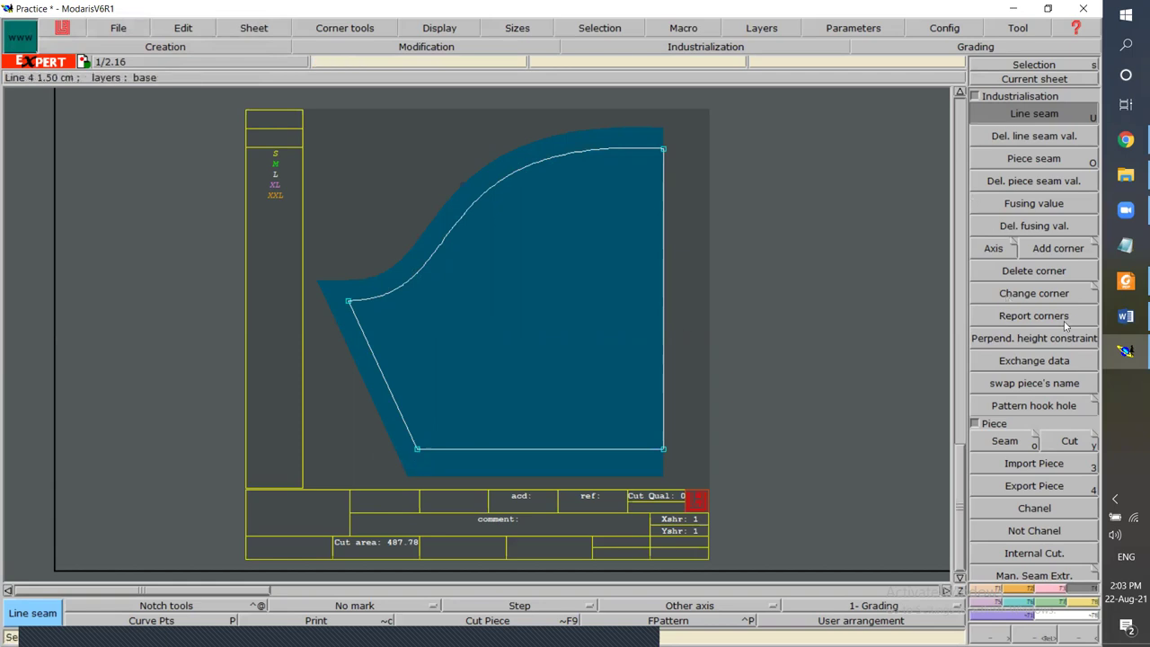
Step: Give the sleeve's lower-left hem-to-underarm corner a Previous symmetry corner finish
click(1095, 245)
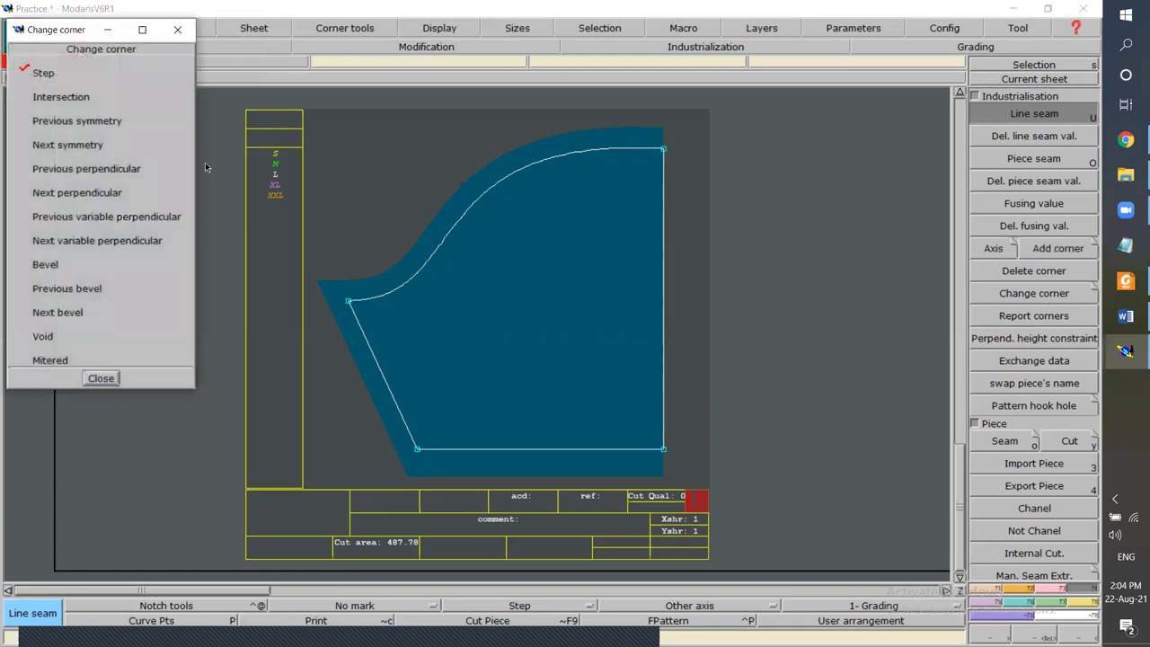
click(80, 127)
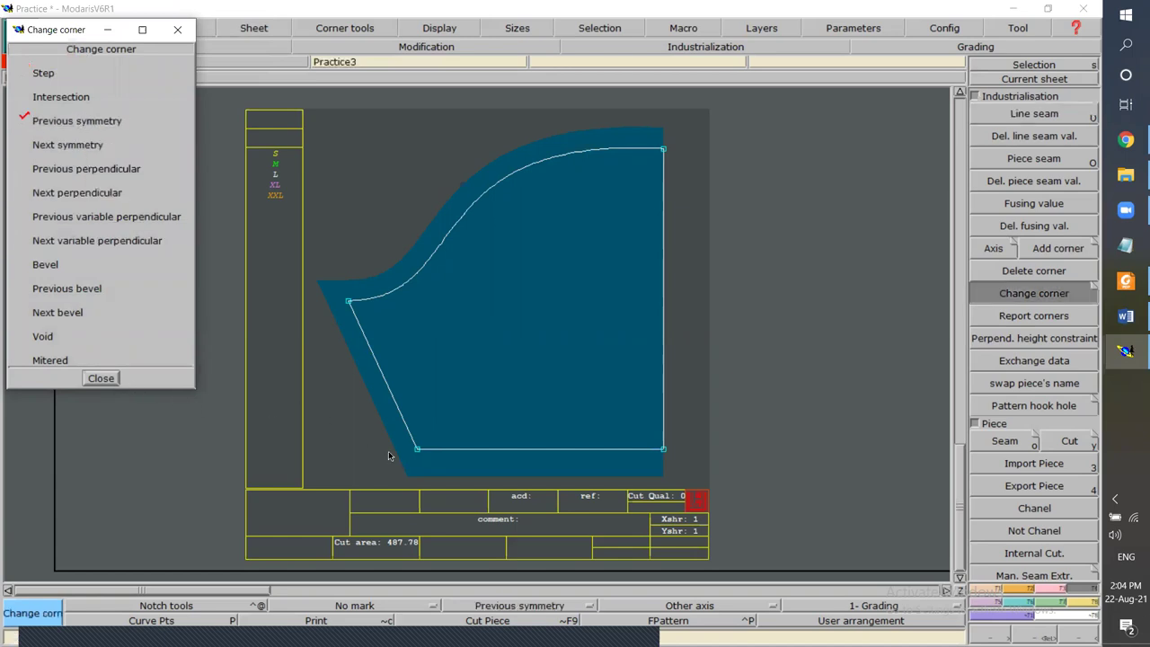
click(417, 449)
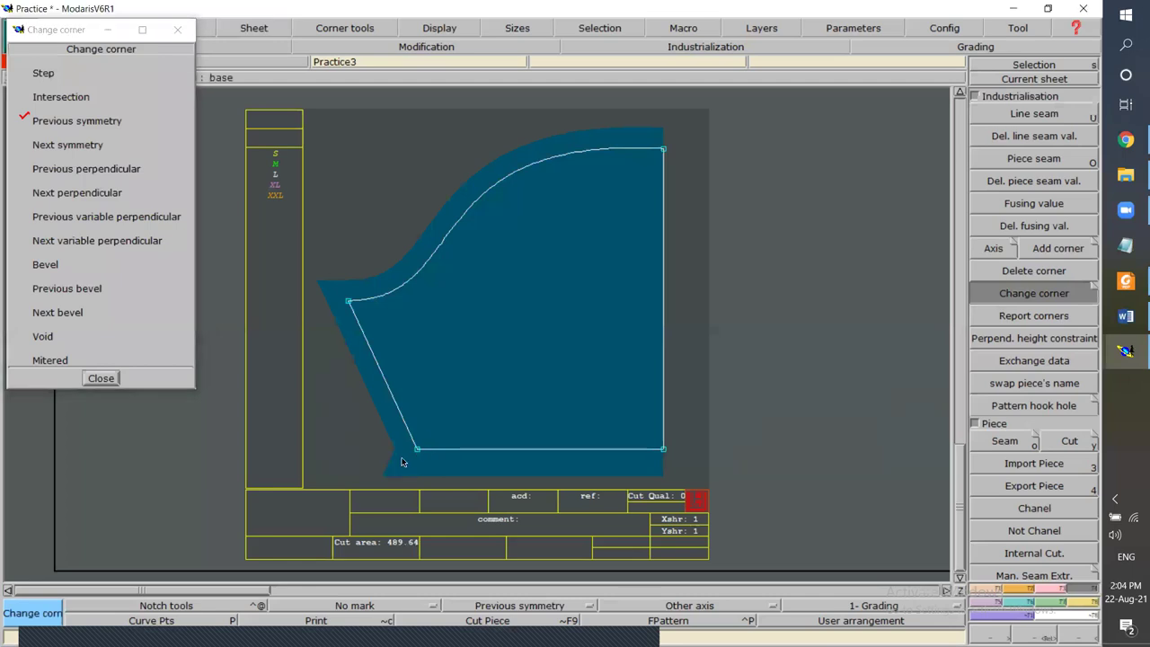
click(93, 379)
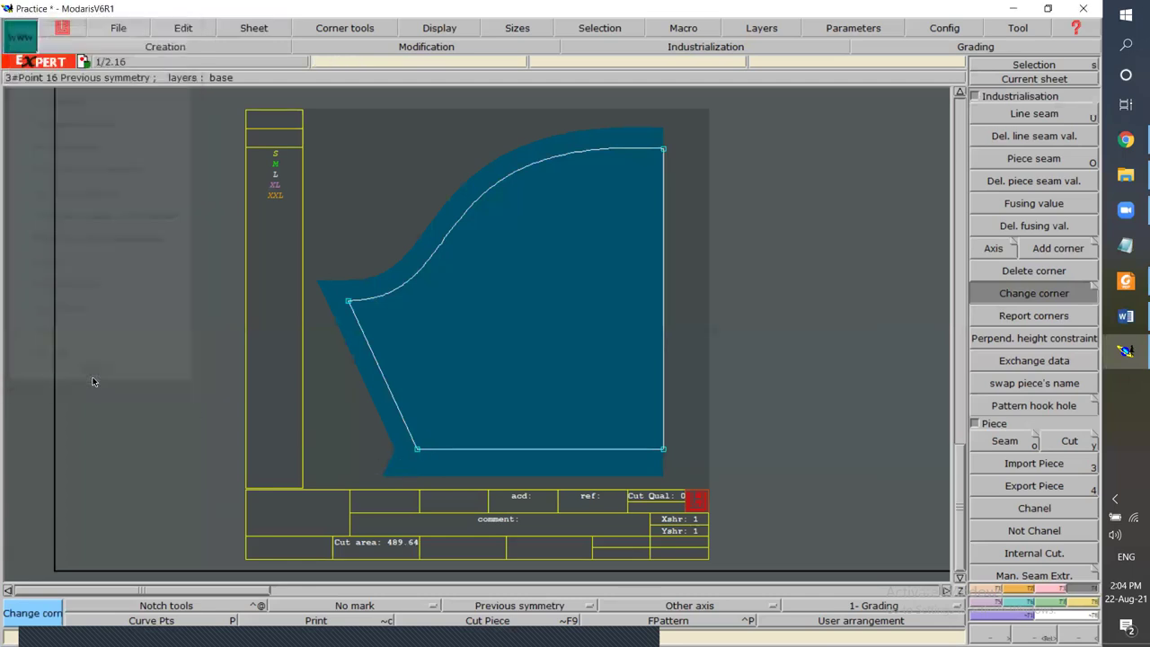
click(1025, 67)
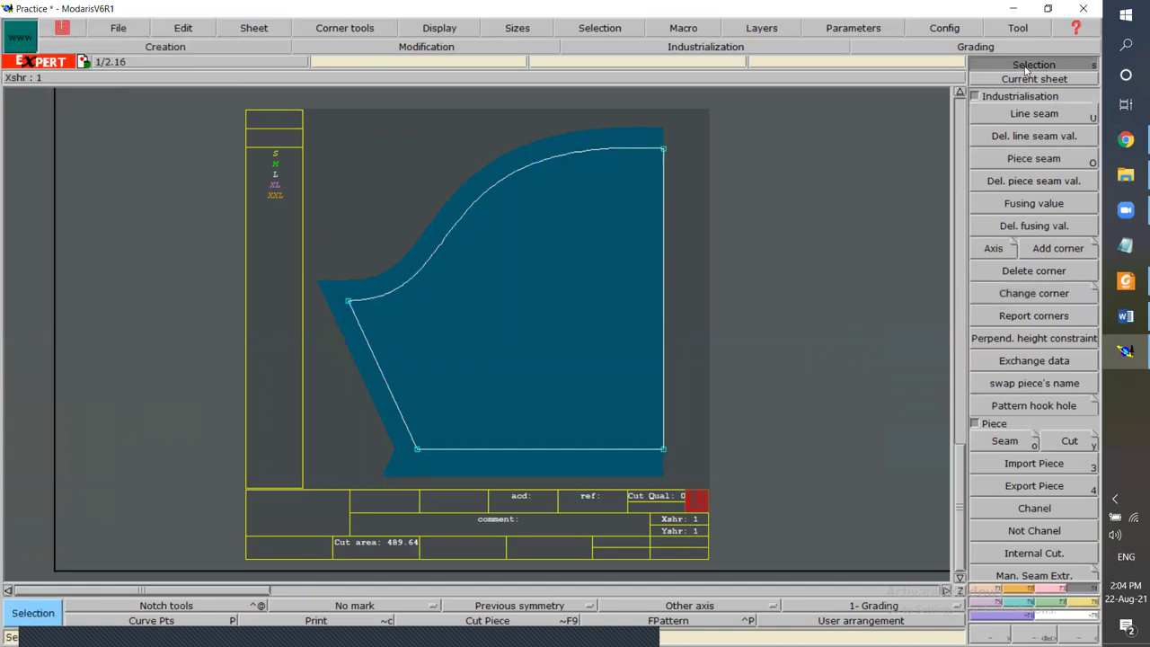
Step: Zoom out from the sleeve and zoom in on the sheet with the blue and green bodice halves
key(Home)
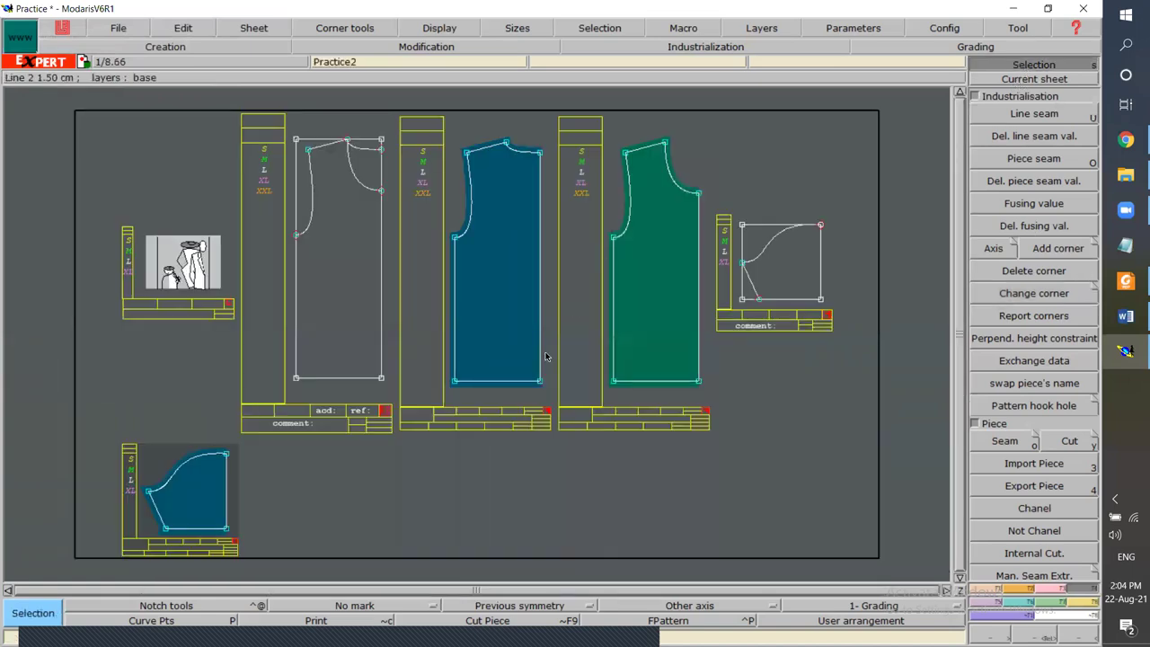
click(1032, 79)
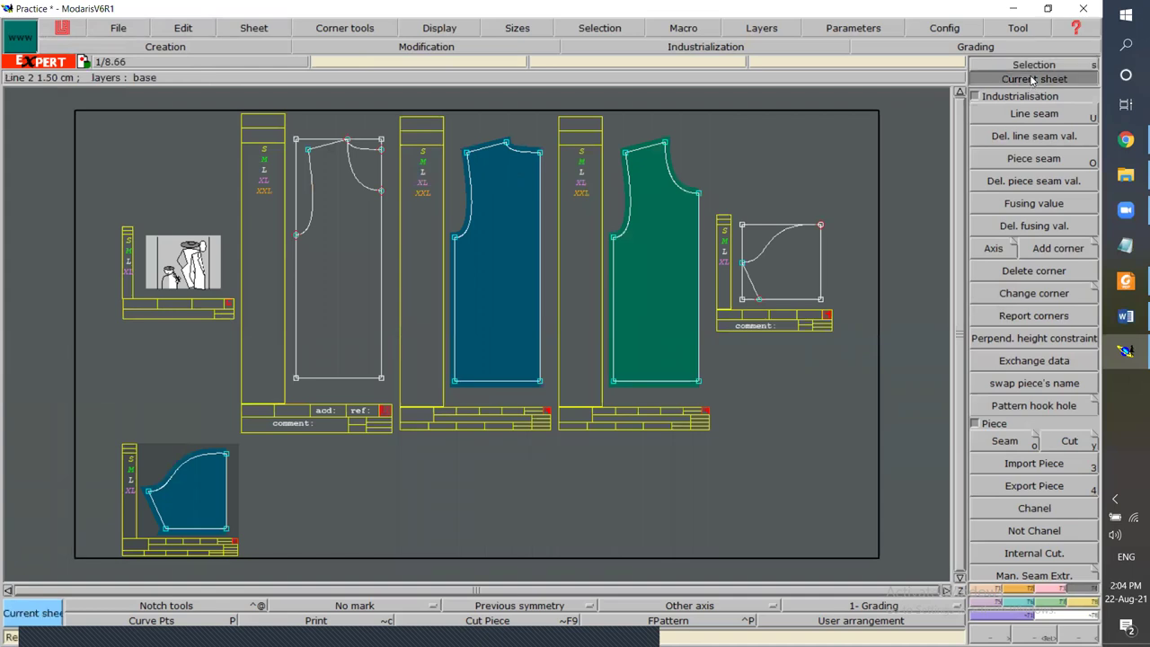
scroll(502, 255, up, 1)
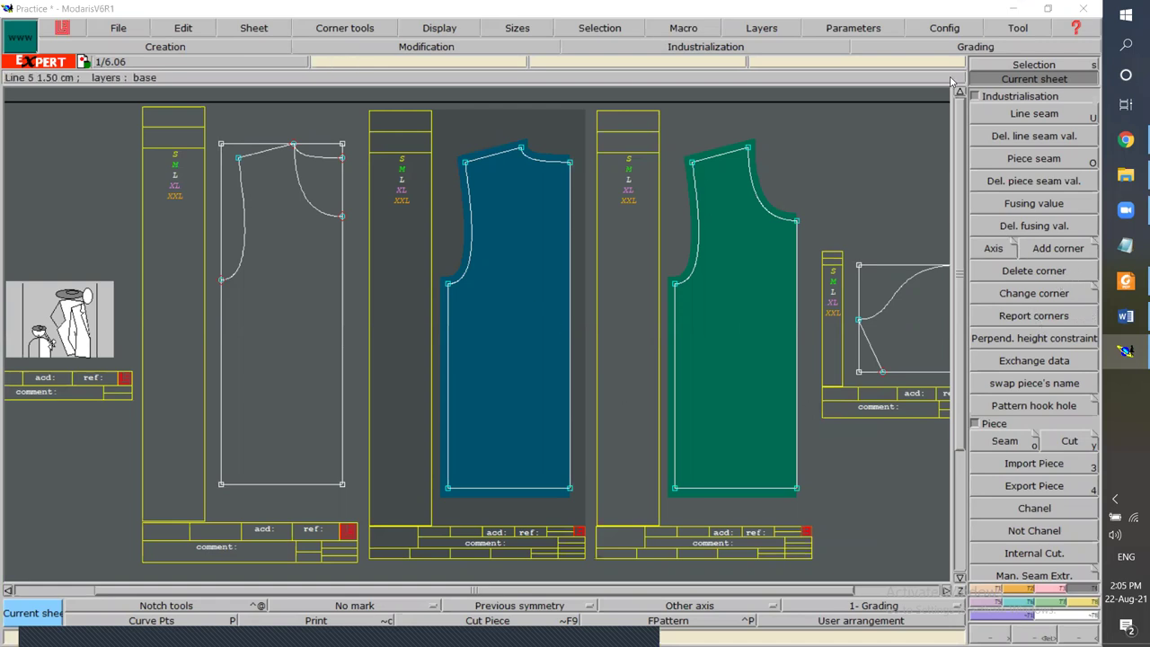
Step: Mirror the blue bodice half about its fold edge into a full back piece with Sym2Pts
click(546, 267)
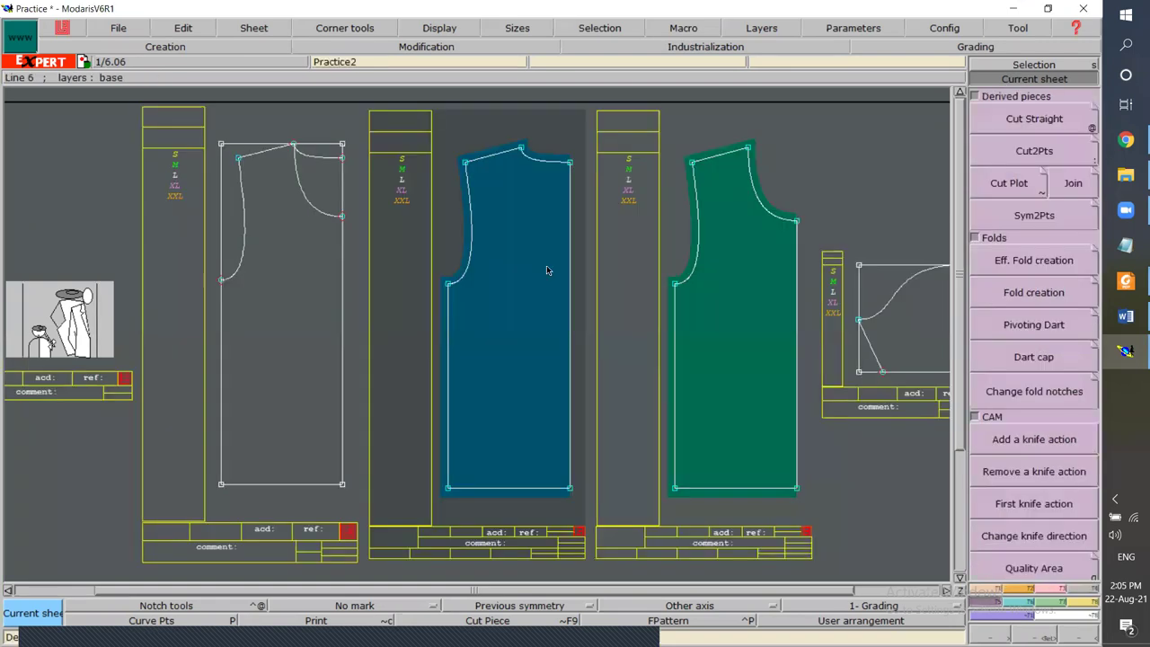
click(1045, 217)
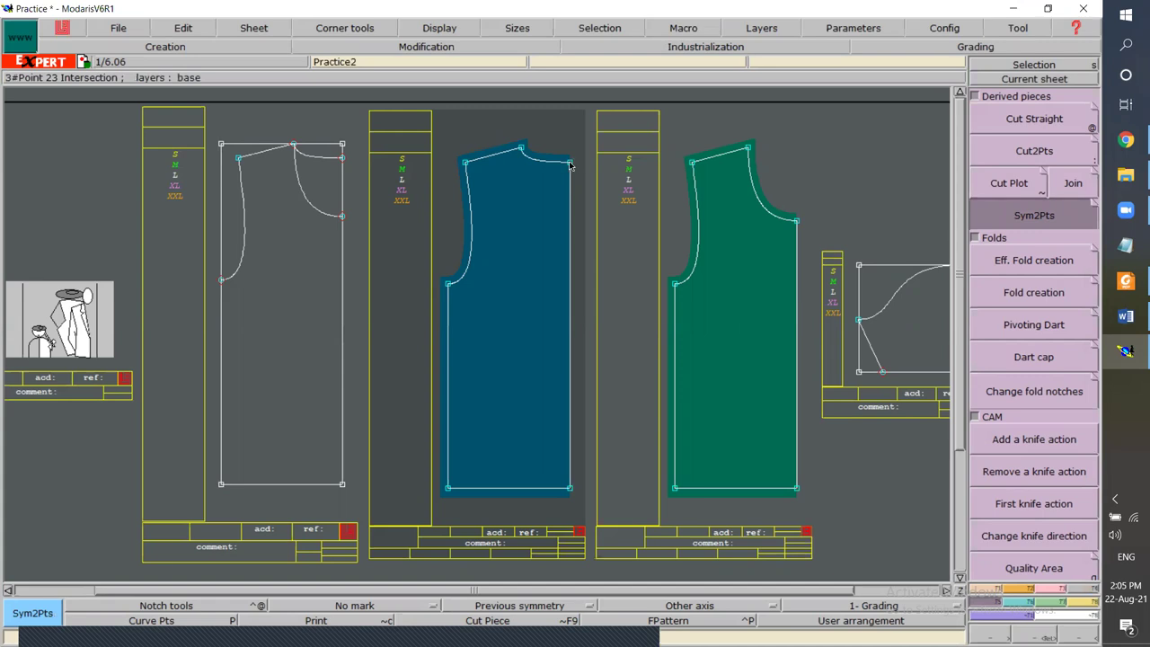
click(569, 490)
click(570, 490)
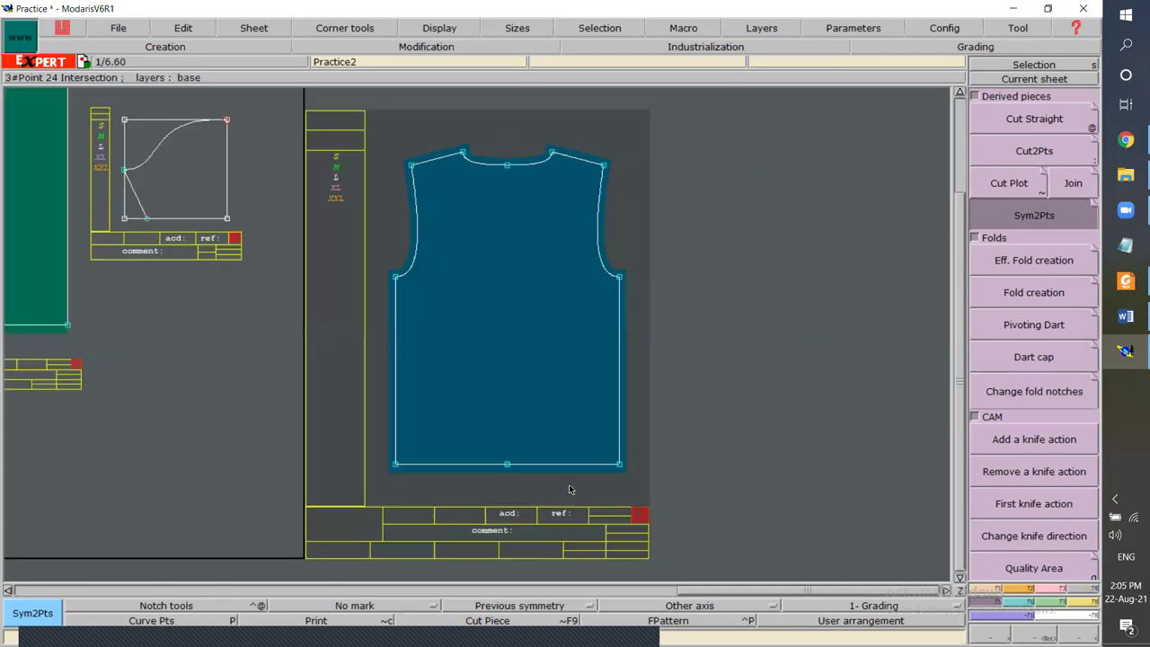
click(1090, 76)
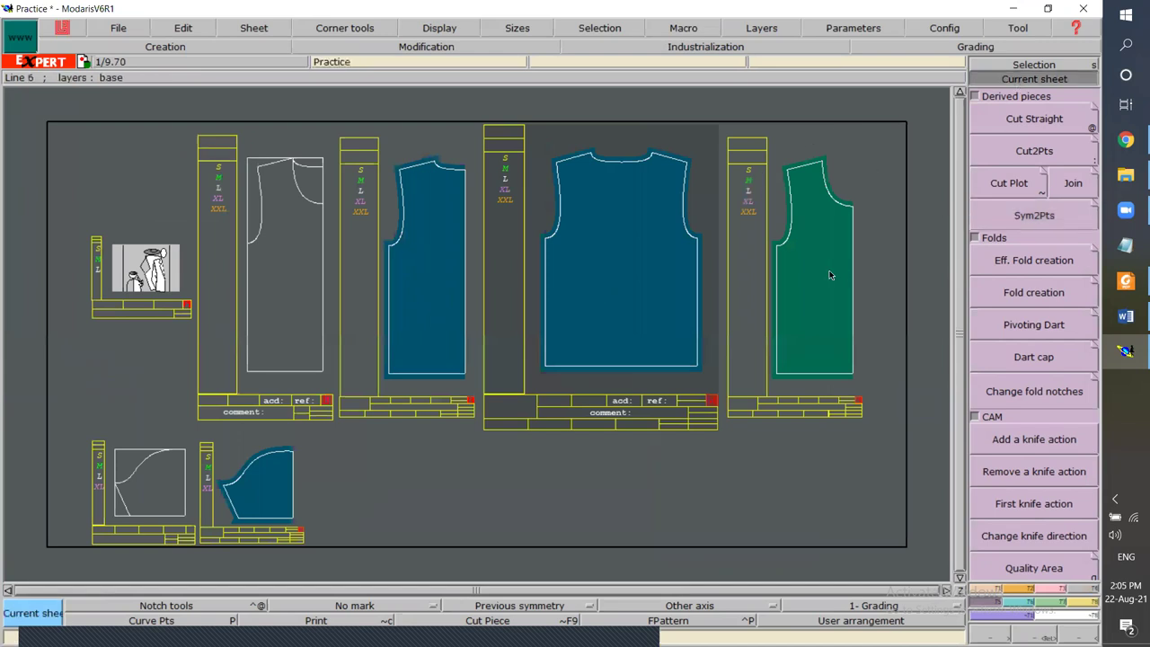
scroll(823, 278, up, 2)
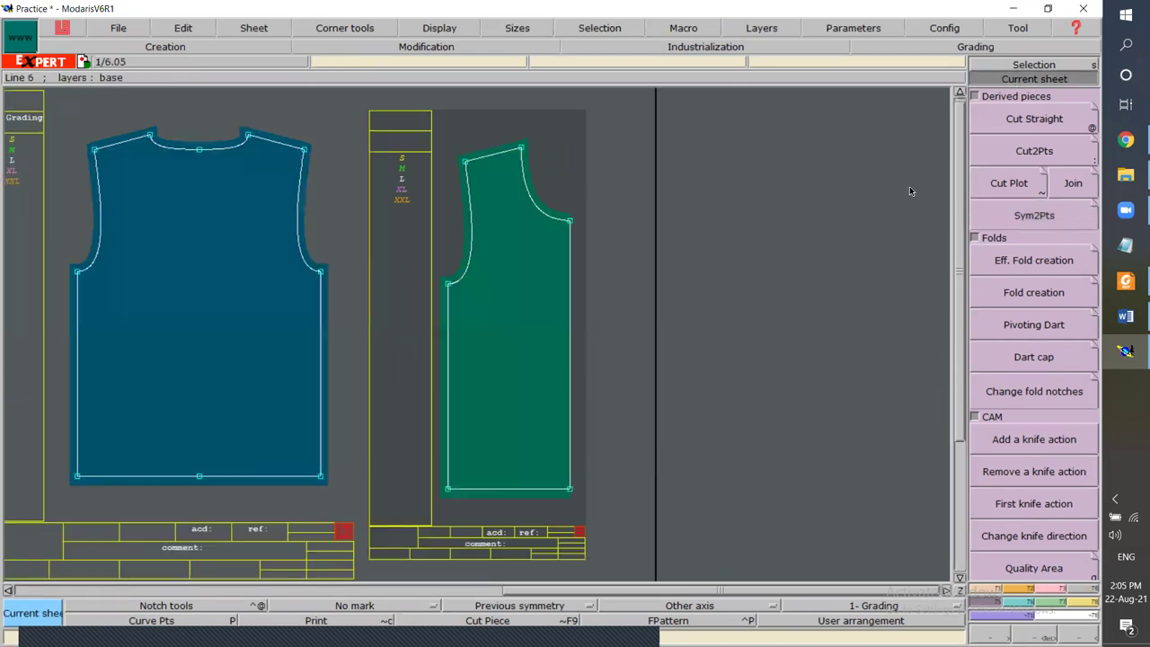
Step: Mirror the green bodice half about its fold edge into a full front piece
click(1030, 216)
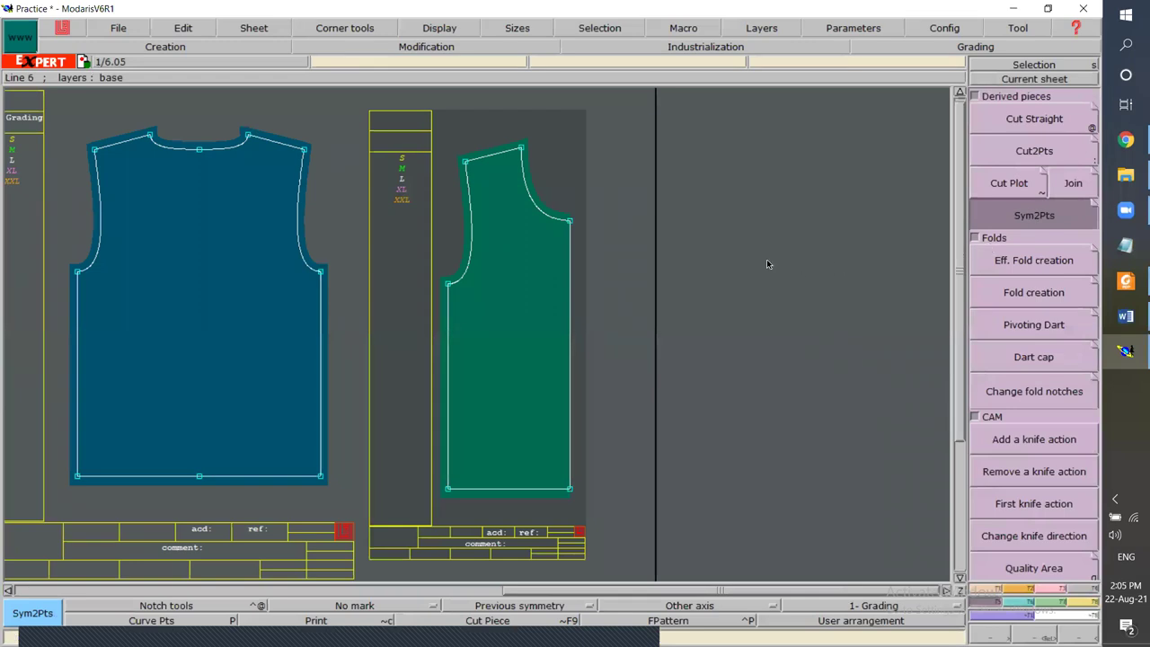
click(569, 223)
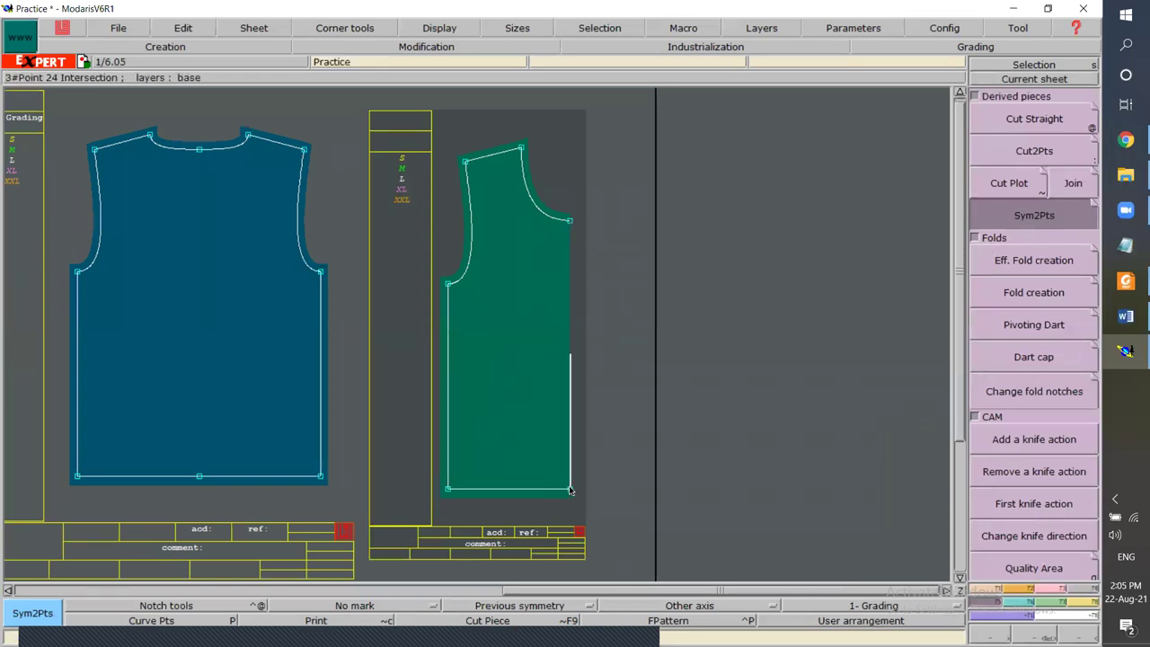
click(569, 490)
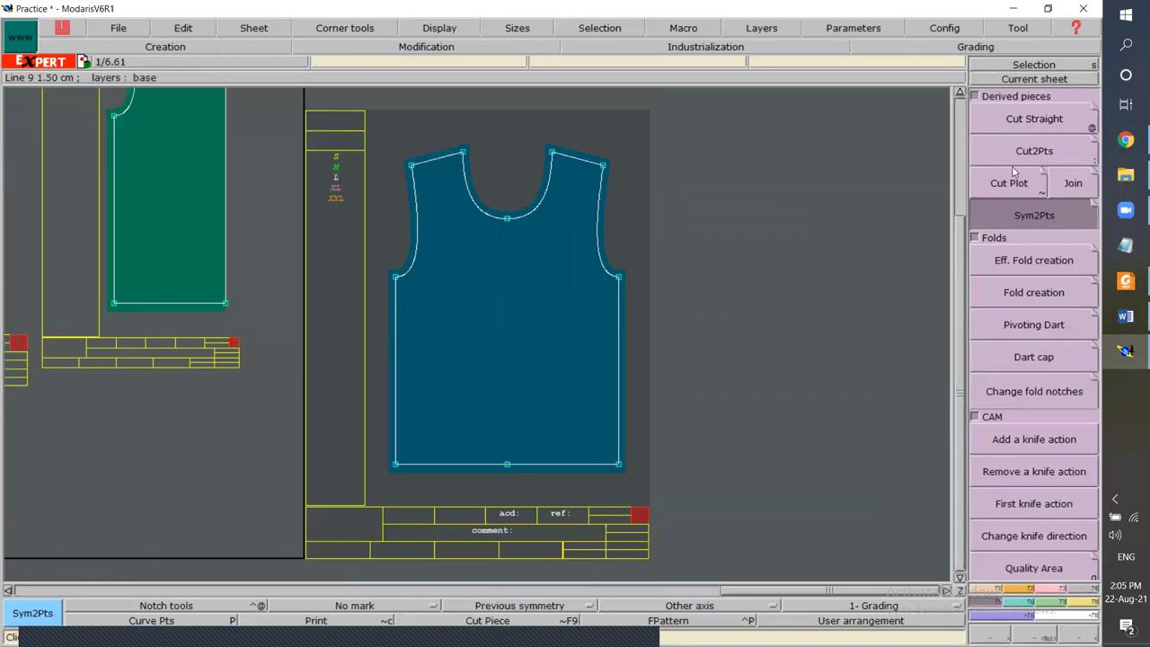
key(space)
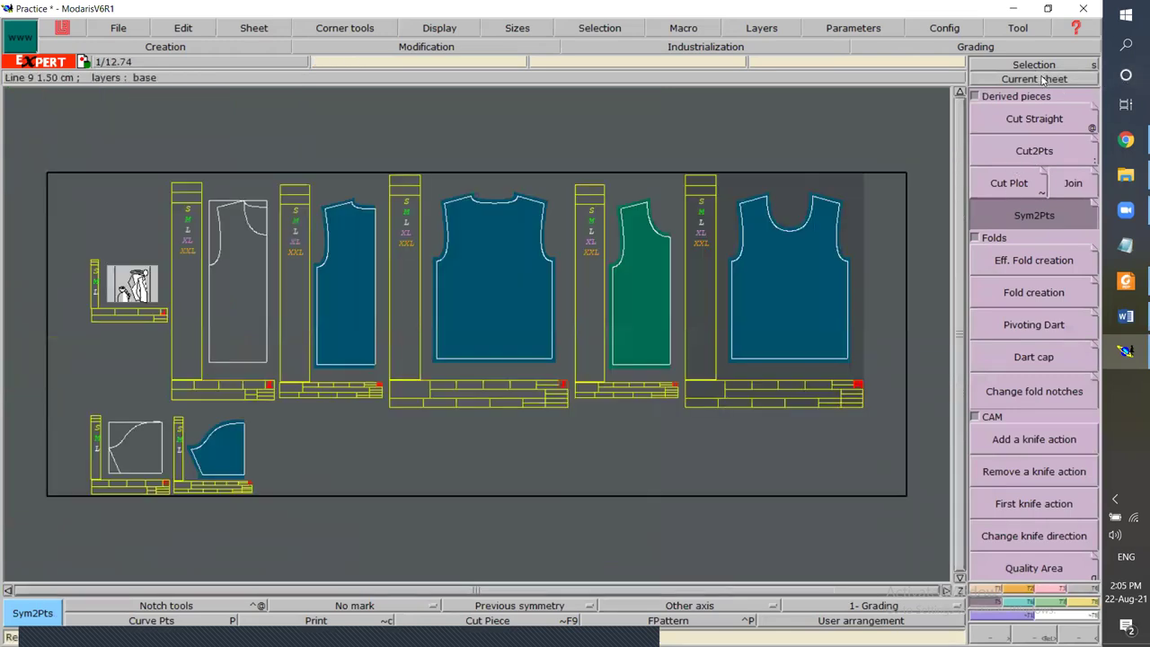
Step: Mirror the half sleeve about its right edge into the full symmetric sleeve Practice6
click(1042, 79)
click(218, 467)
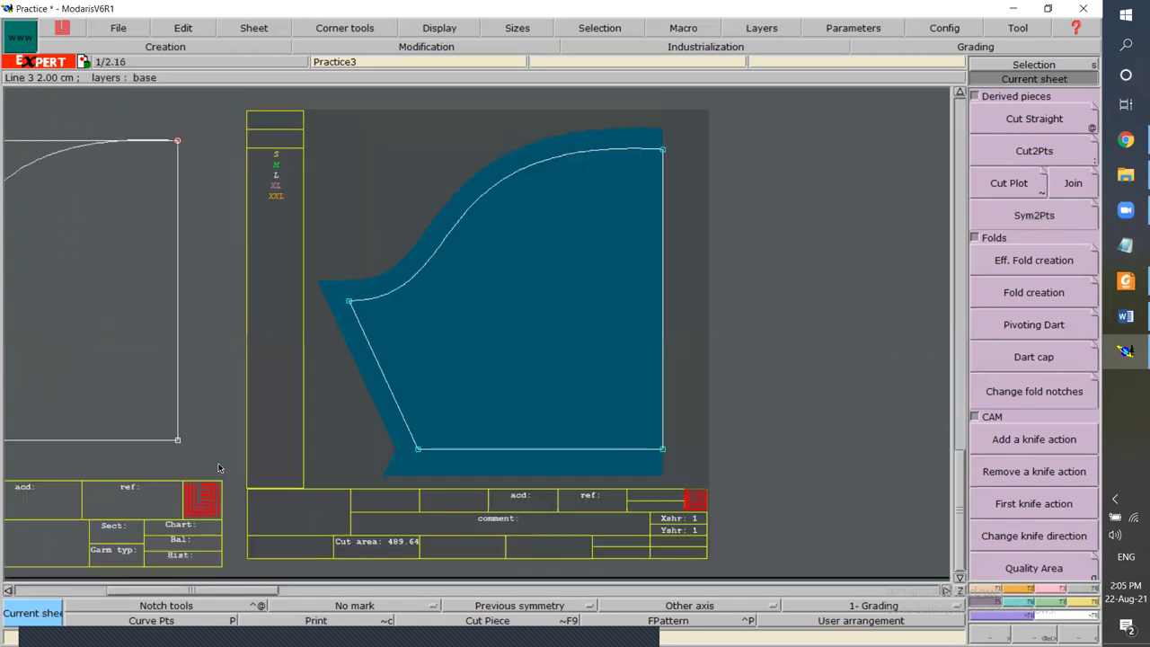
click(1032, 222)
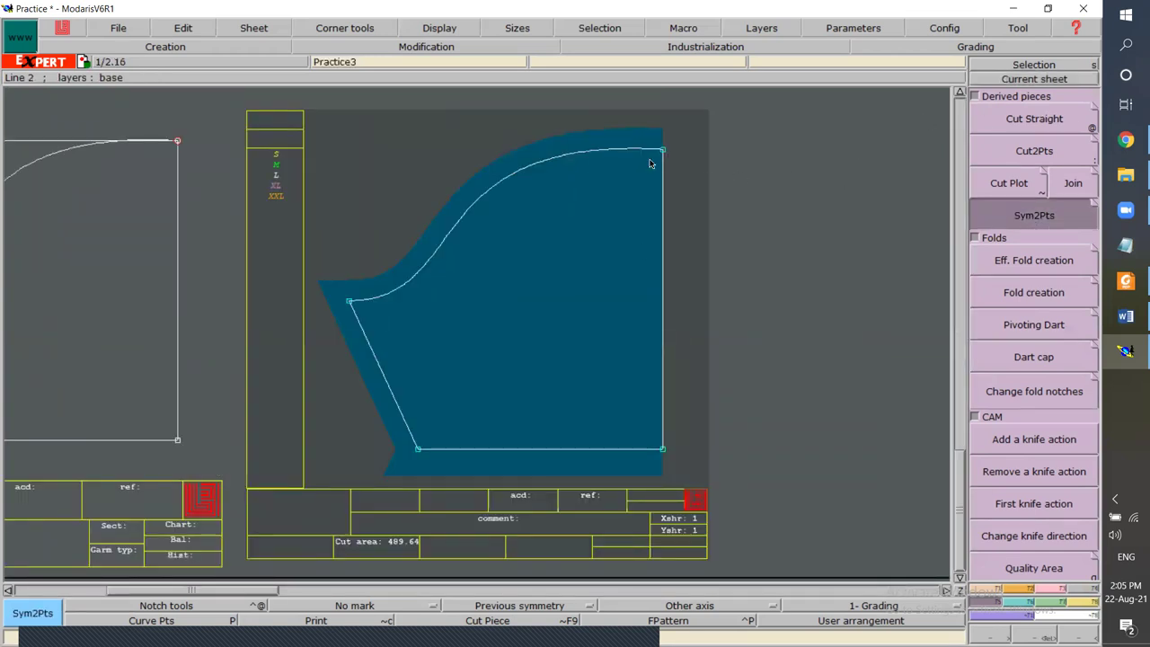
click(664, 448)
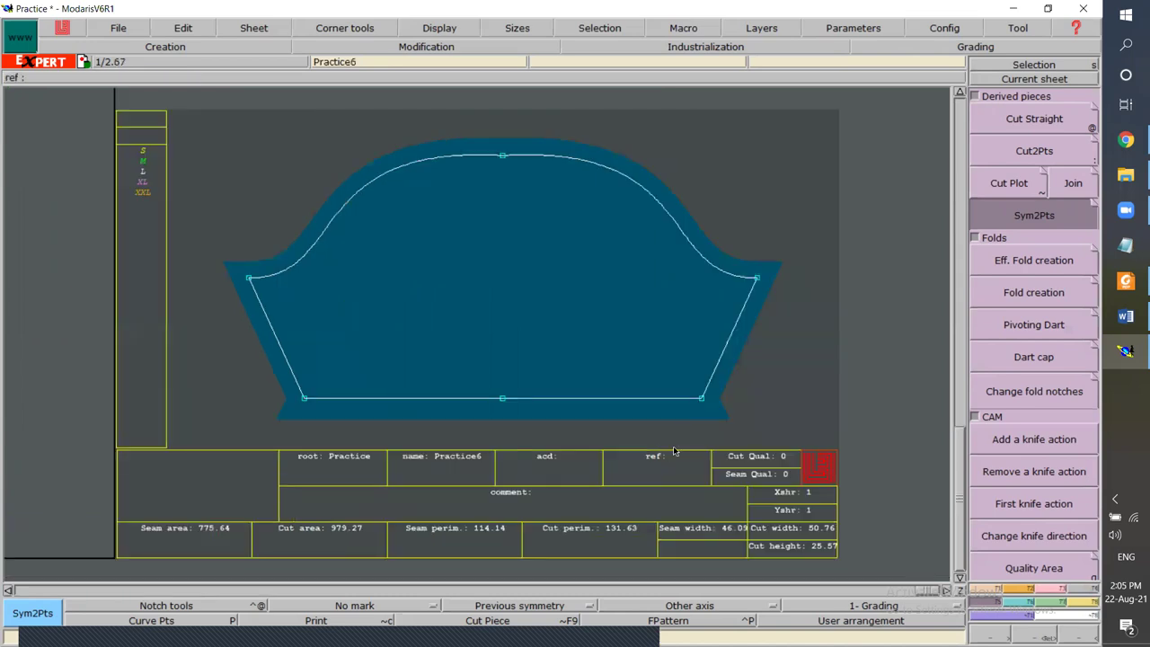
key(Home)
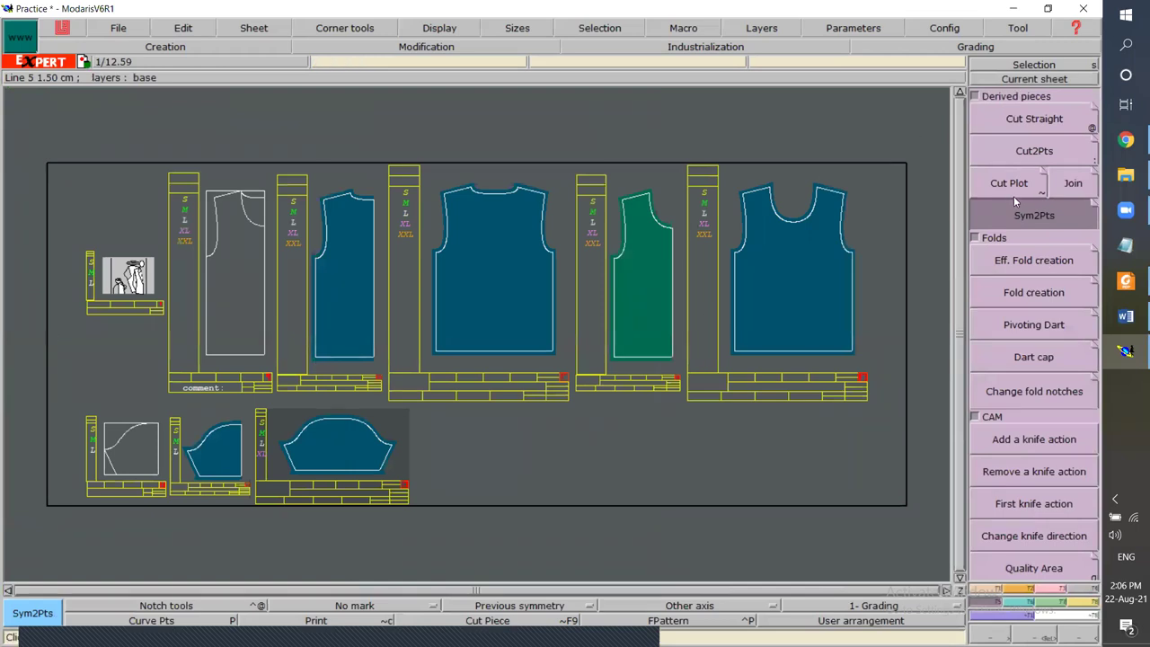
scroll(1017, 205, down, 3)
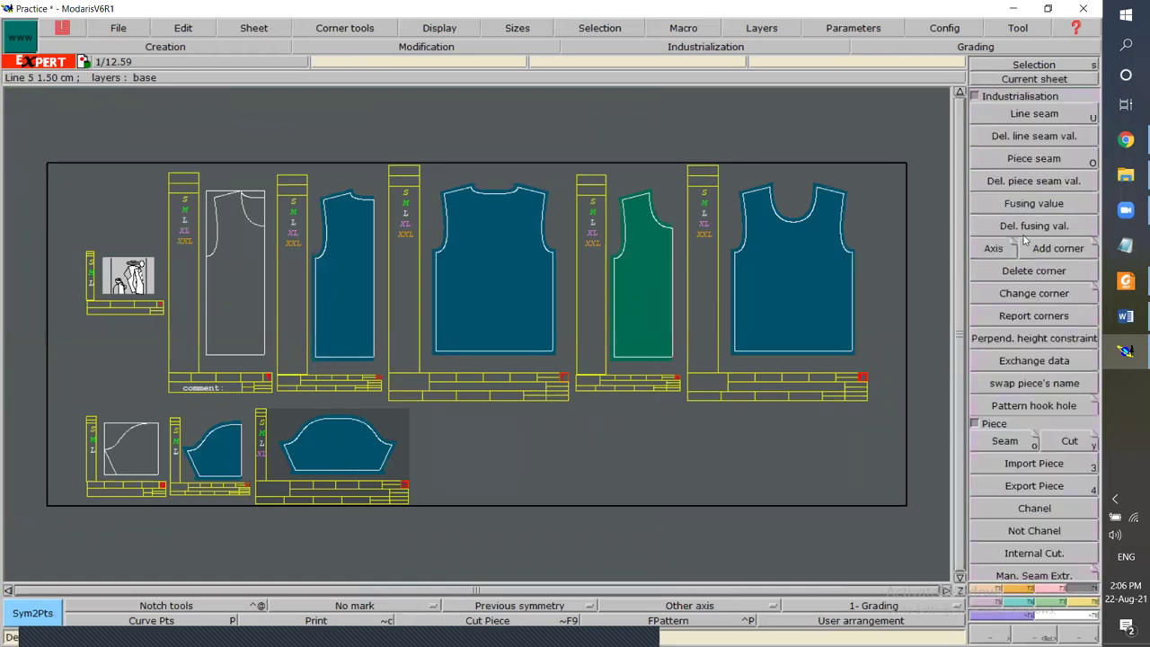
Step: Zoom on the back piece and start a Grain line axis 'DF' with dx cleared to 0
click(1025, 79)
click(533, 275)
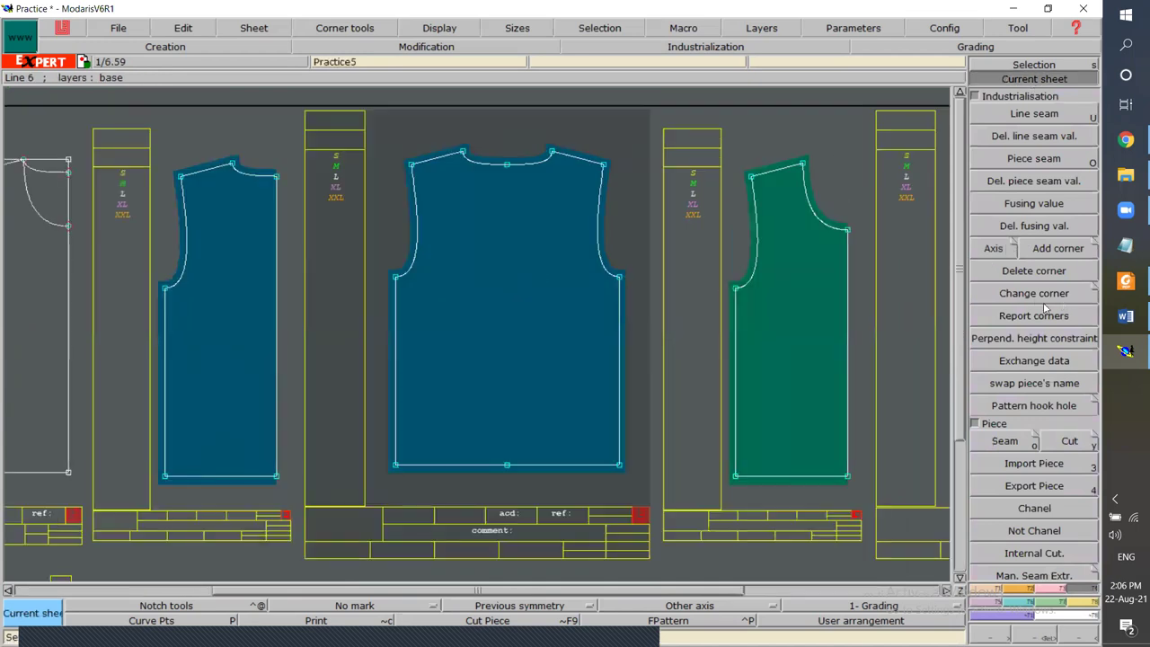
click(994, 248)
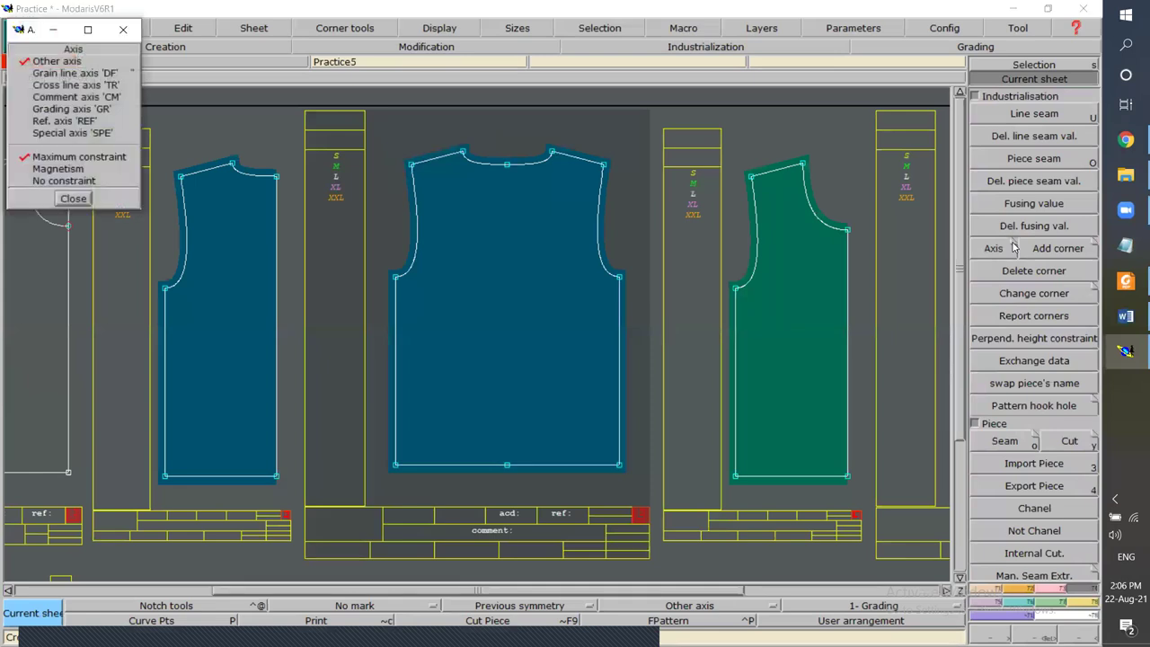
click(56, 73)
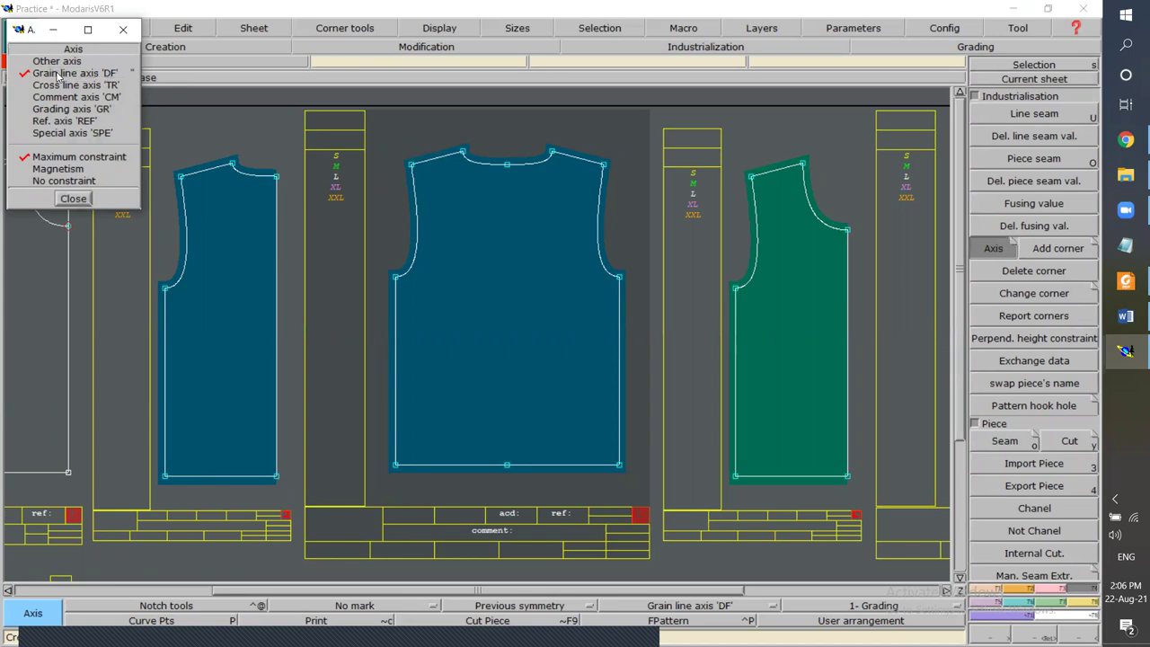
click(512, 414)
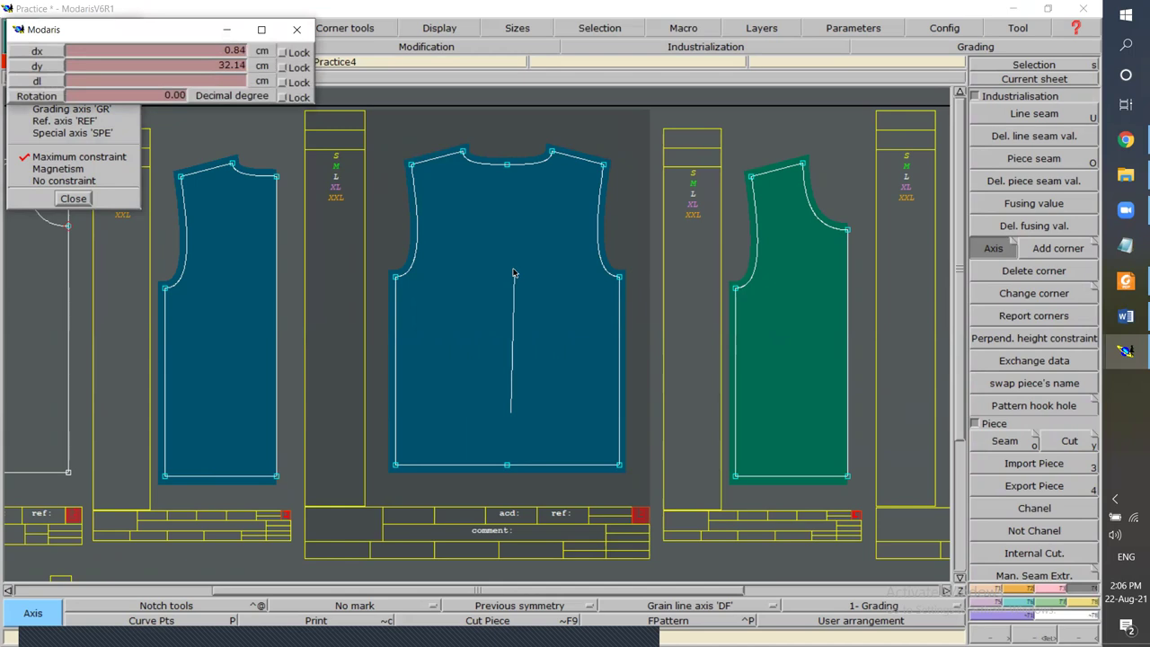
key(BackSpace)
key(BackSpace)
key(BackSpace)
key(Return)
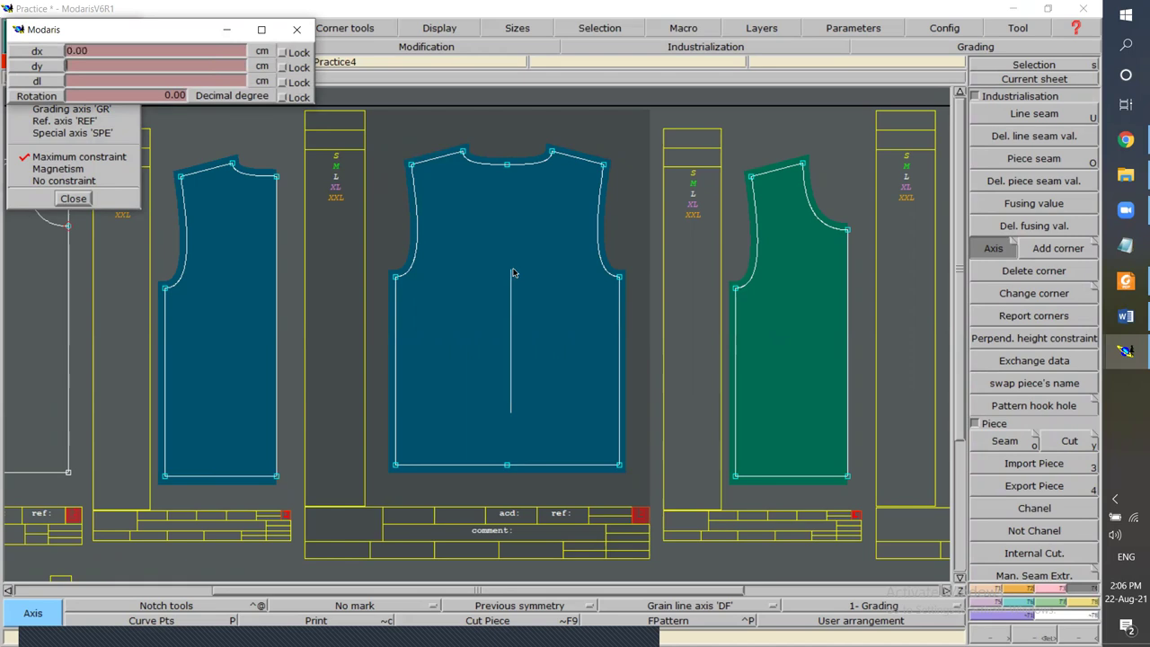
key(Return)
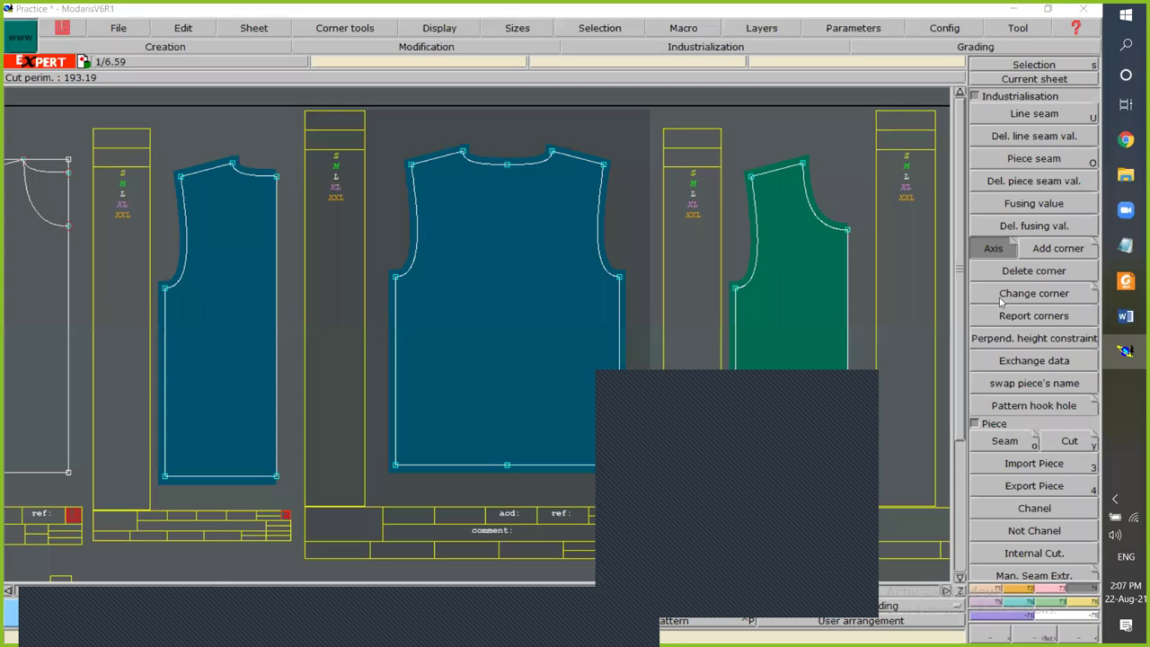
Step: Redraw the back grain line with dx 0, ending it near the top of the piece
click(1013, 244)
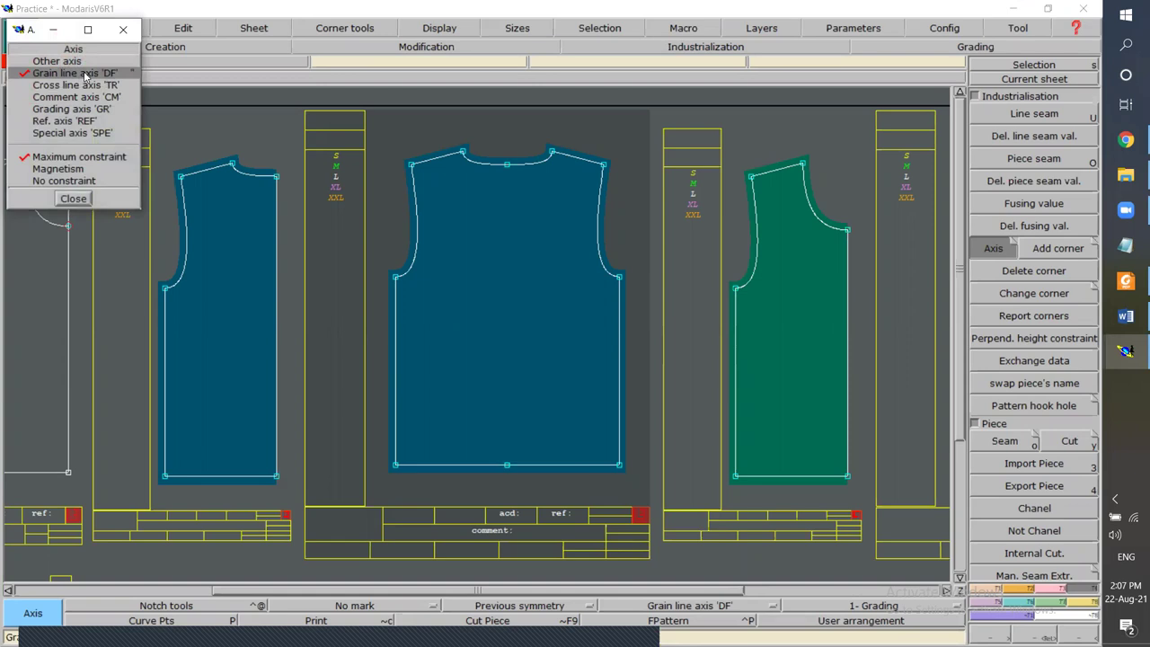
click(509, 428)
text(00)
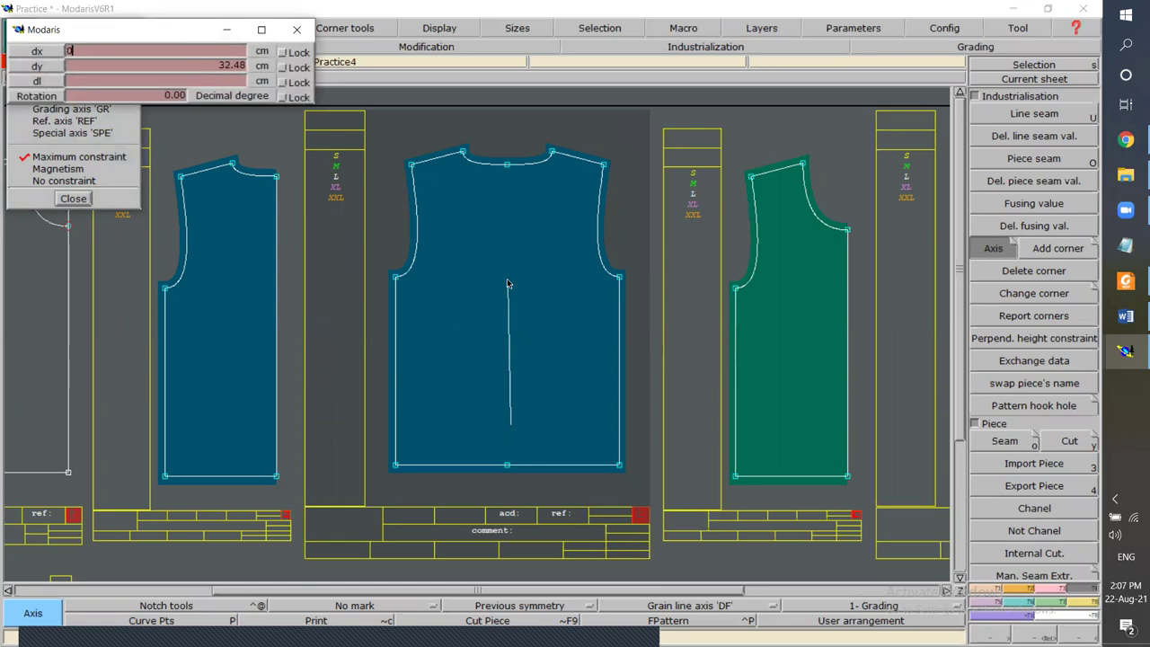
key(Return)
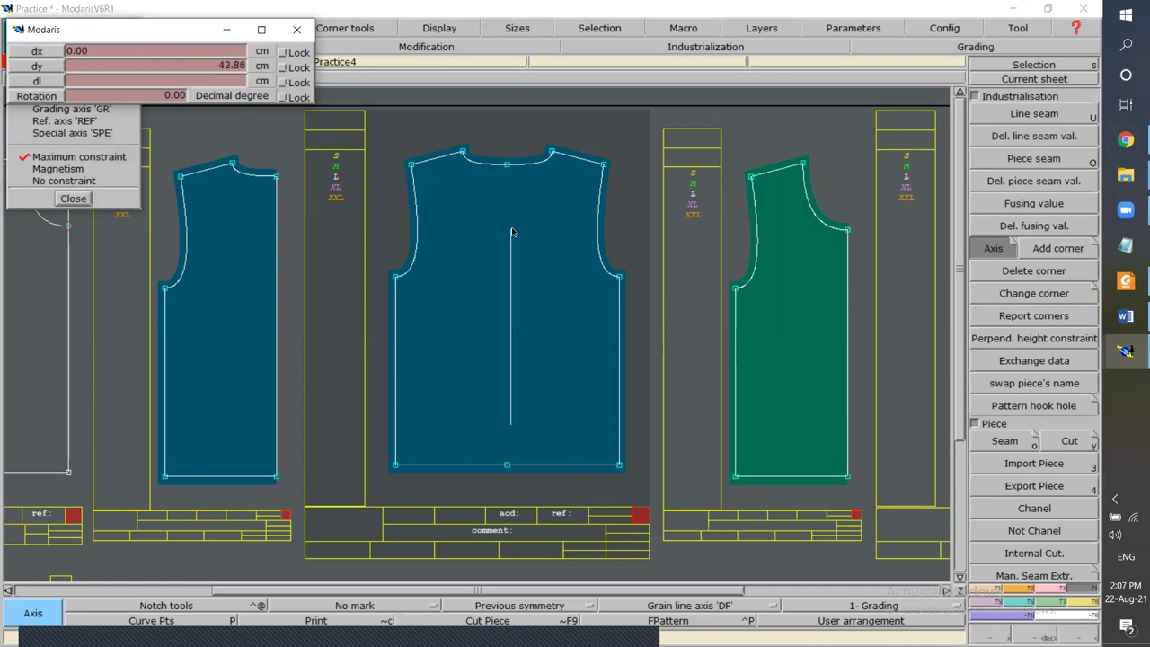
click(512, 233)
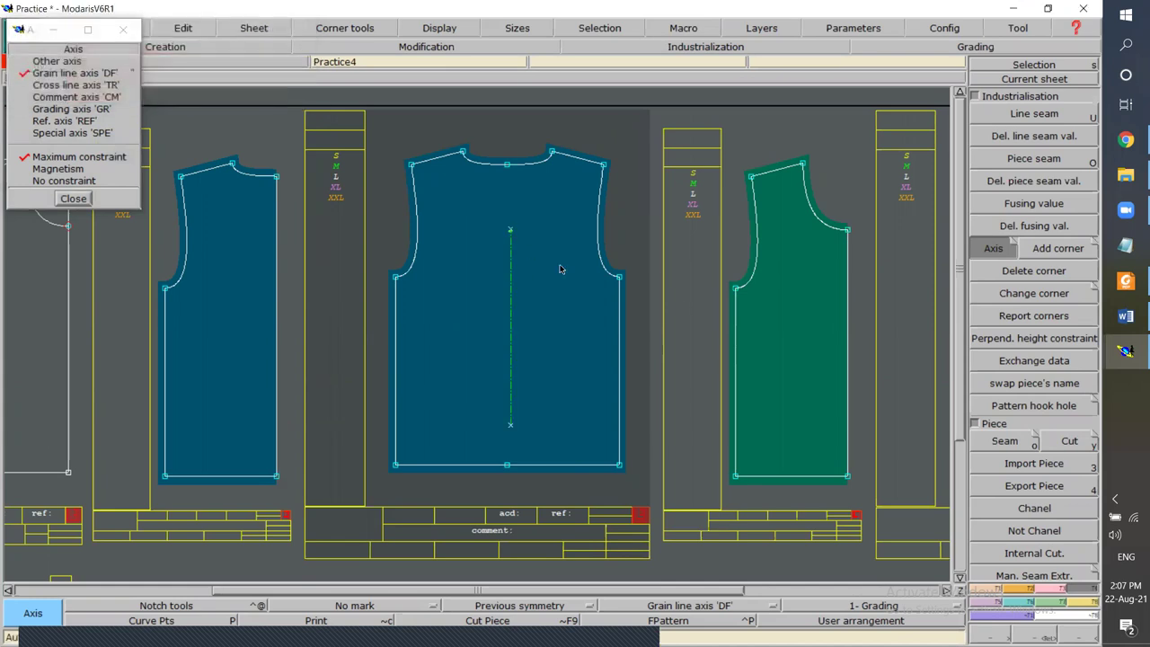
click(1012, 81)
Step: Draw a vertical grain line (dx 0) down the scoop-neck front piece
click(1013, 81)
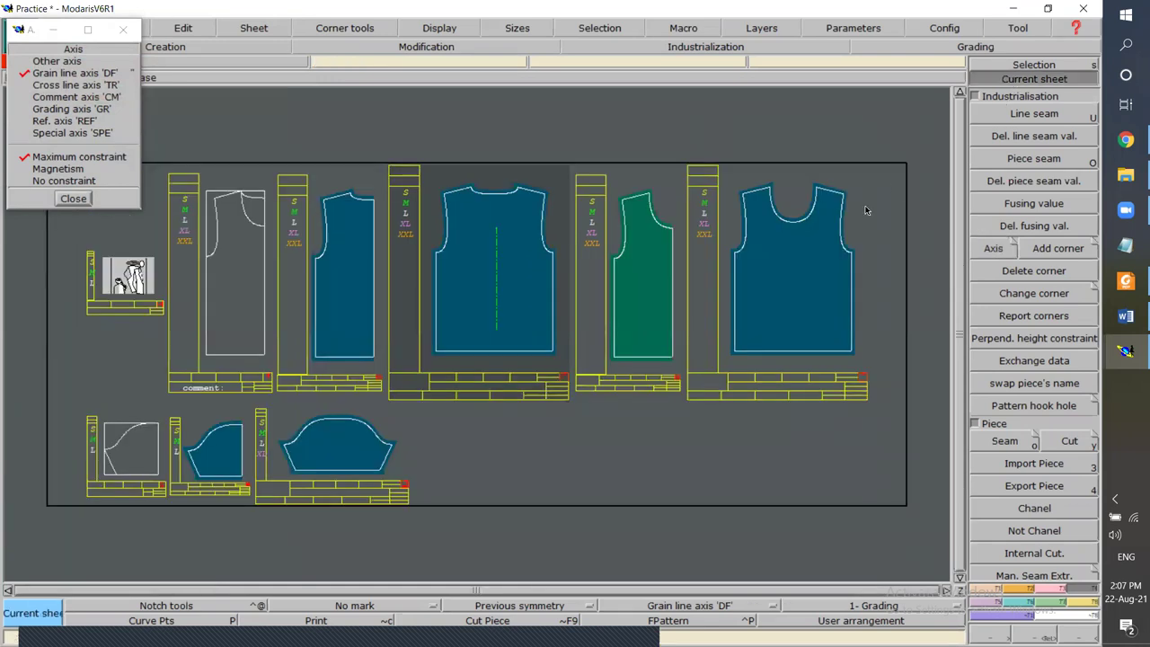
click(806, 259)
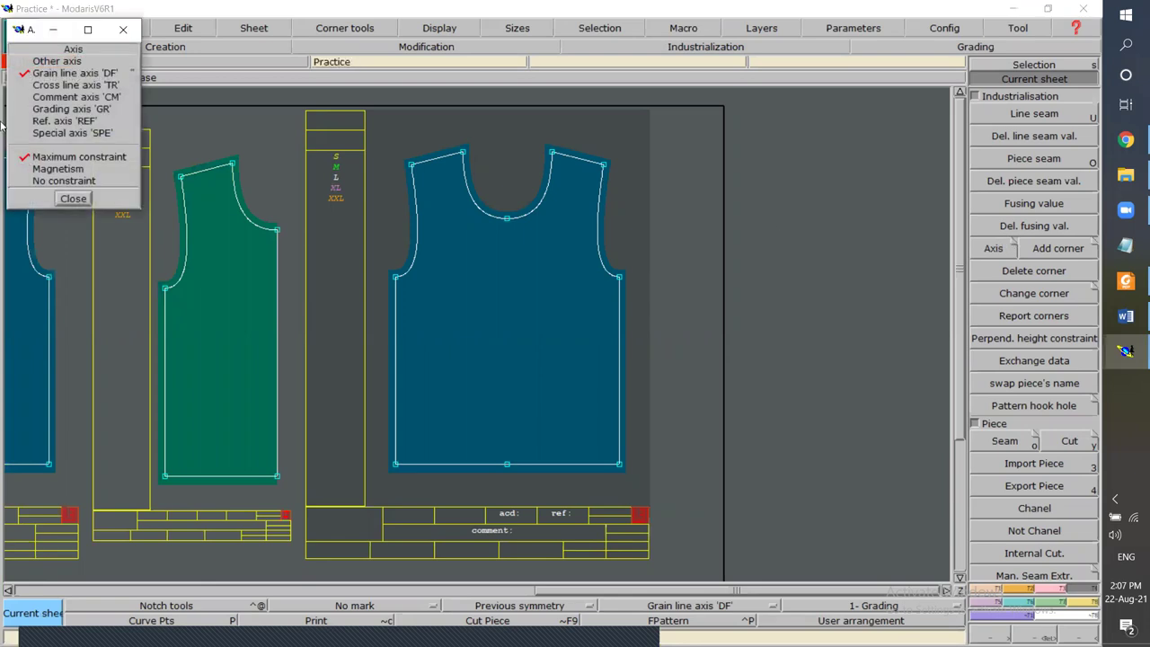
click(61, 76)
click(511, 421)
text(0)
key(Return)
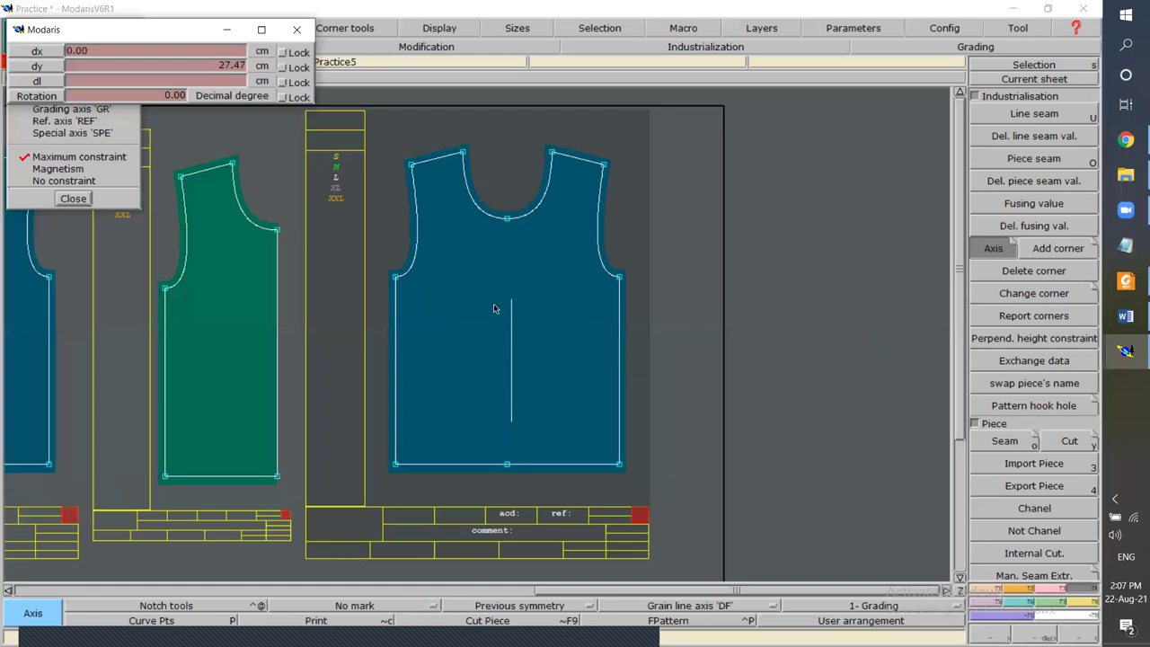
click(500, 272)
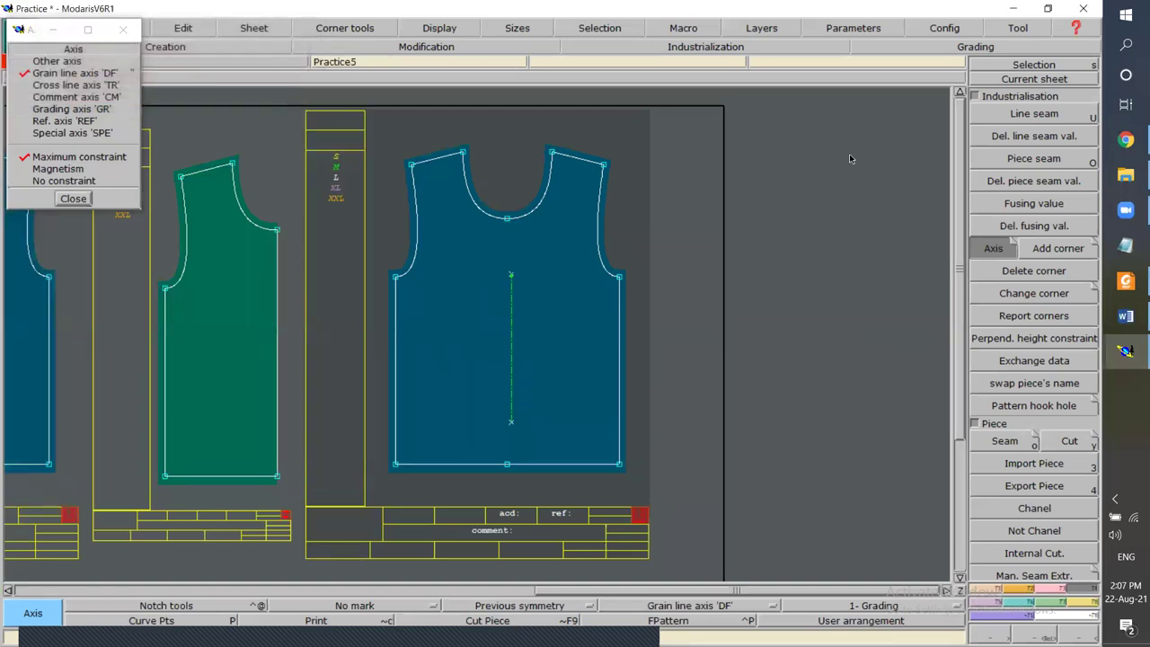
click(1062, 83)
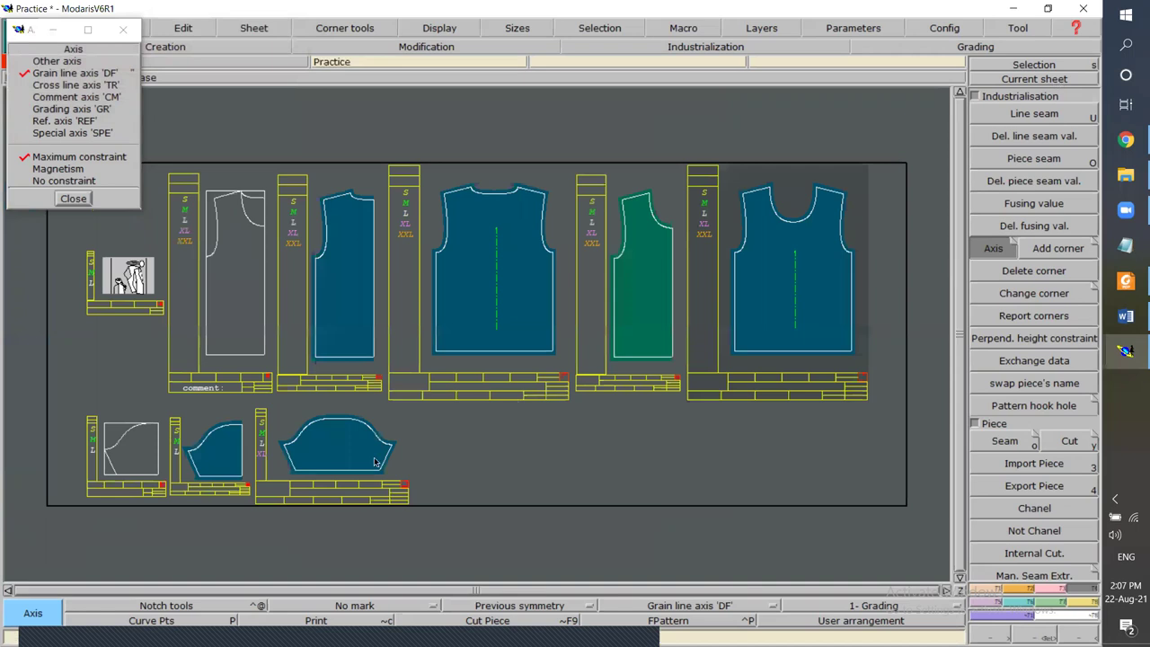
Step: Draw a vertical grain line (dx 0.00) down the sleeve piece Practice6
click(1024, 79)
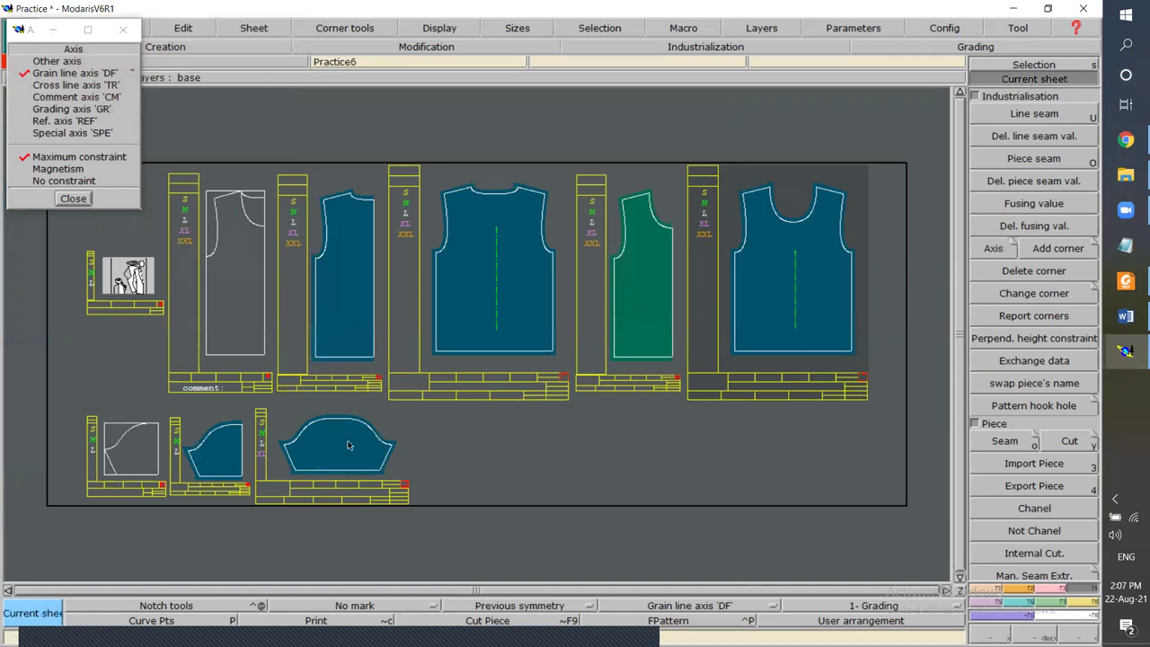
click(351, 444)
click(993, 248)
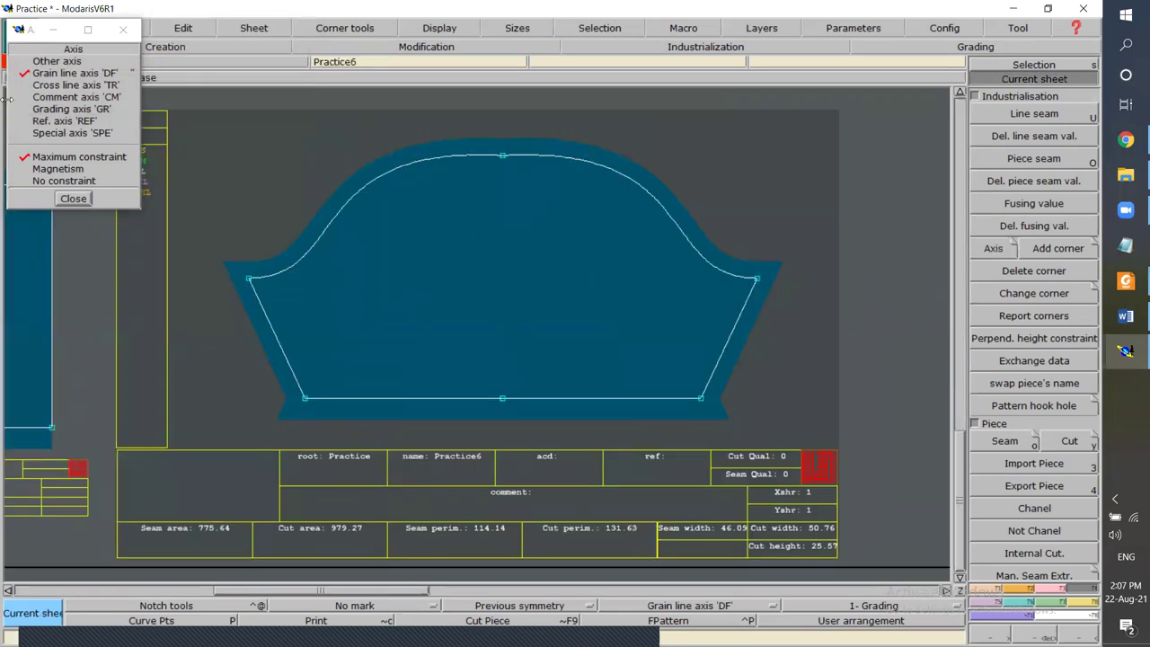
click(507, 360)
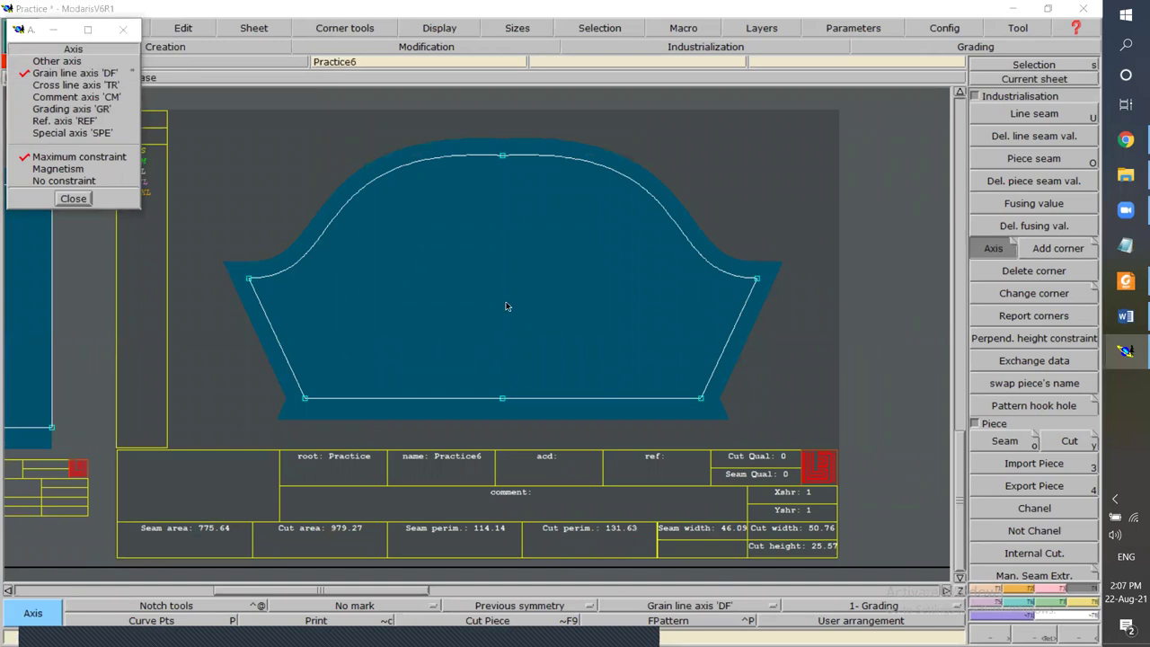
text(0.00)
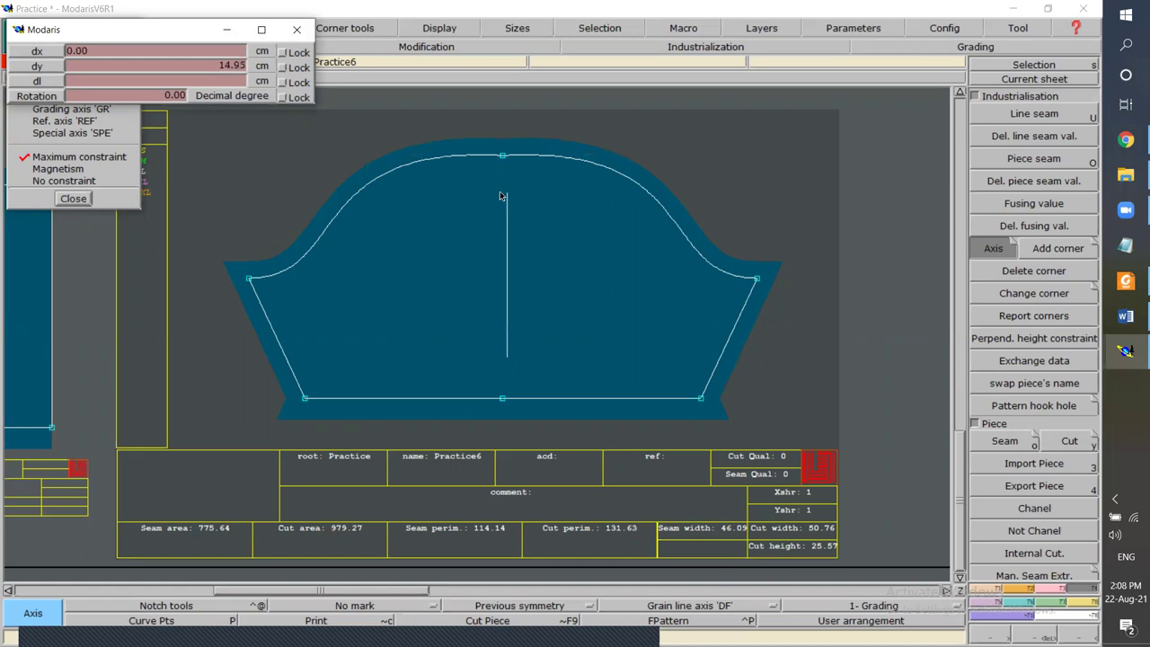
click(507, 194)
click(79, 200)
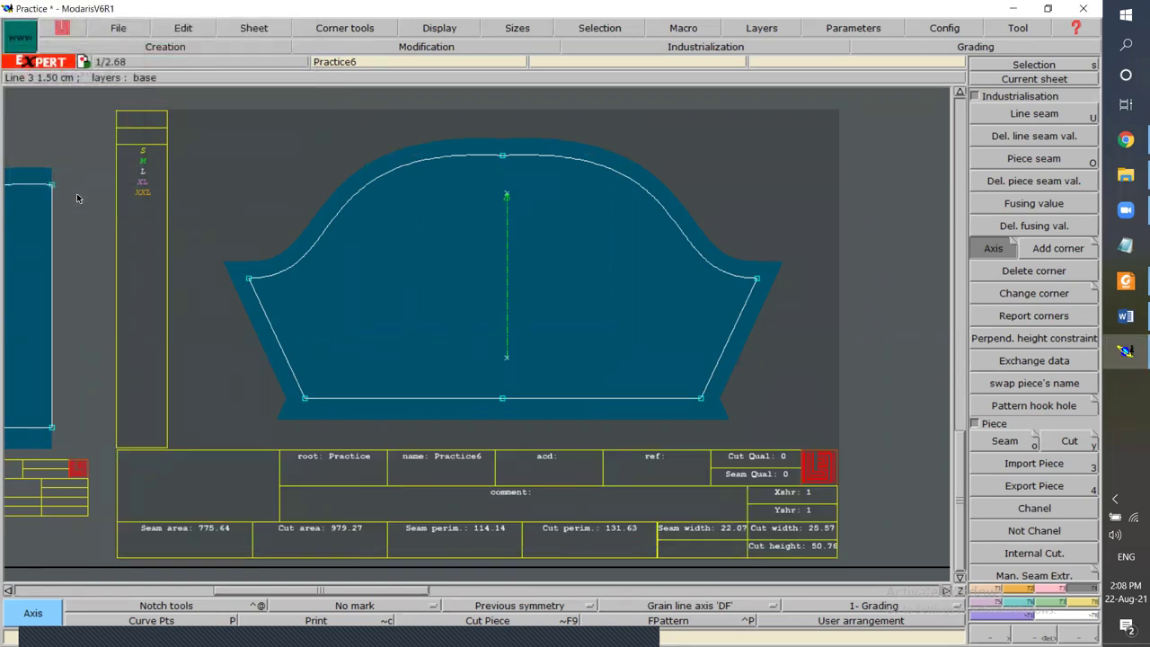
key(F12)
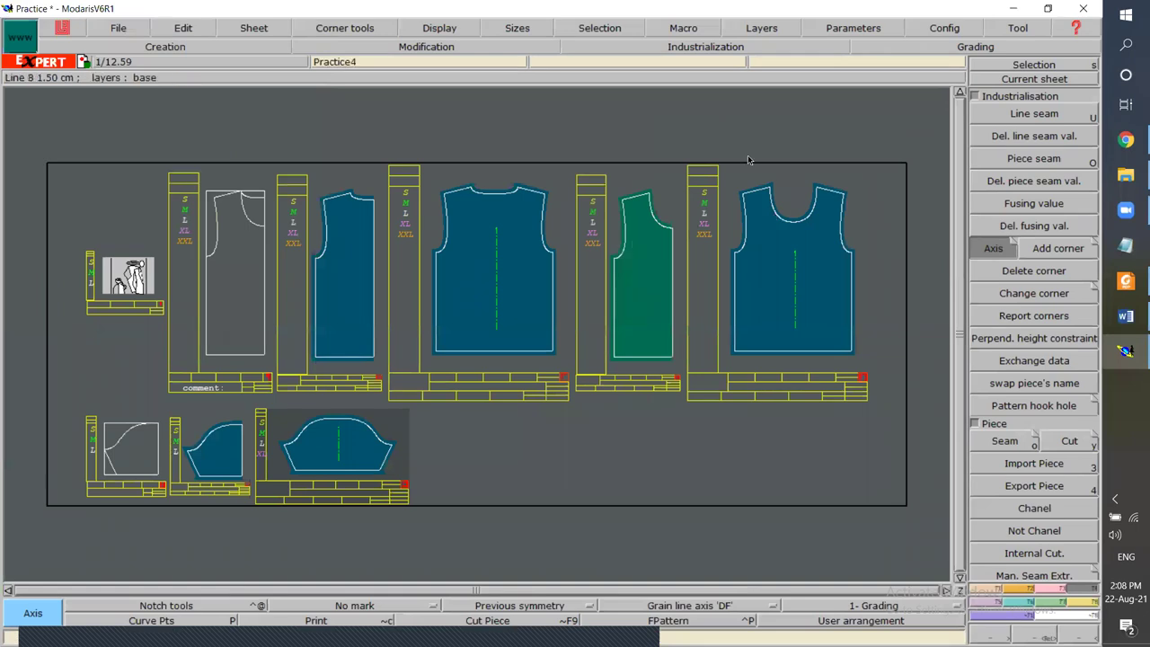
Step: Select the back, scoop-neck front and sleeve pieces to check them, then save the model
click(1035, 65)
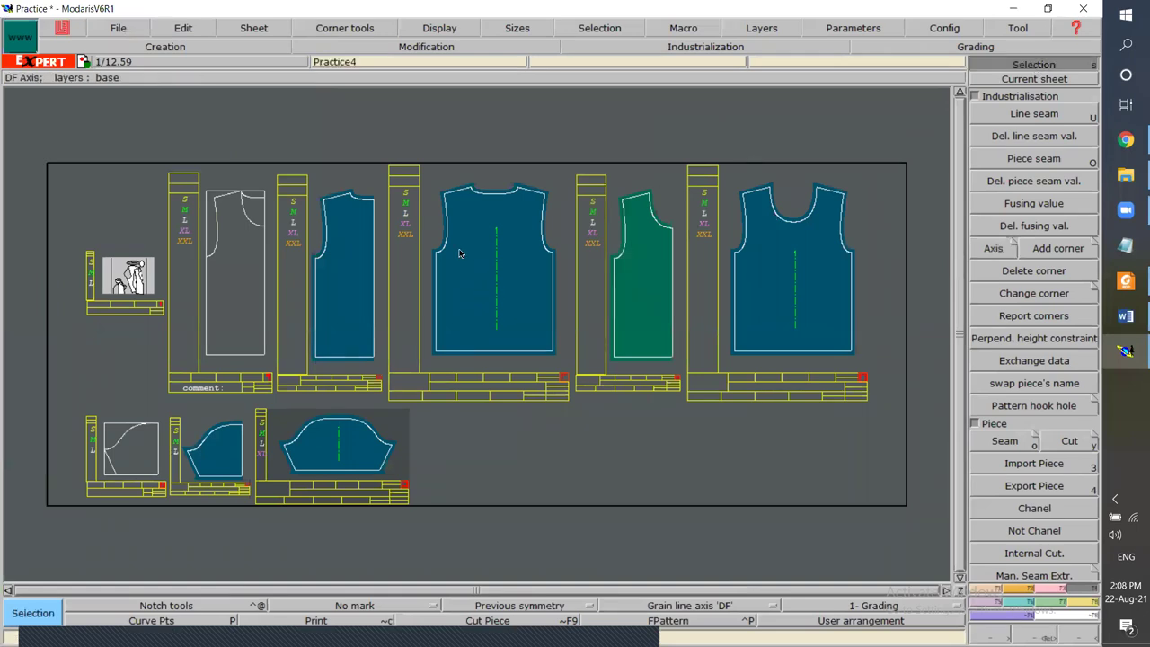
click(516, 292)
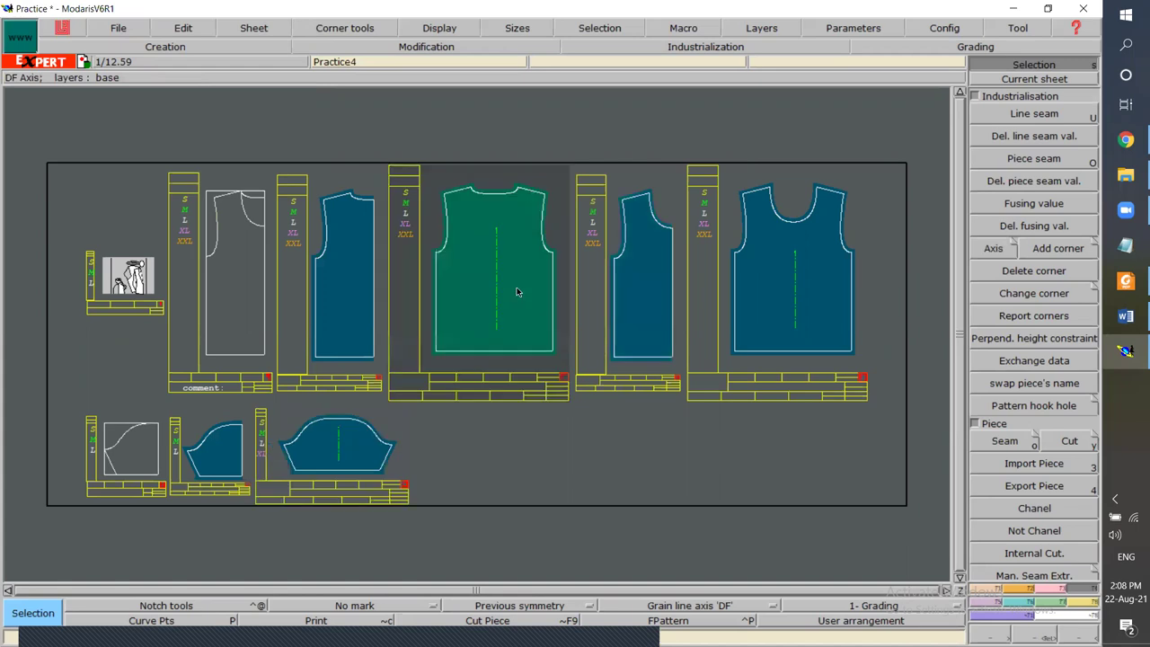
click(811, 280)
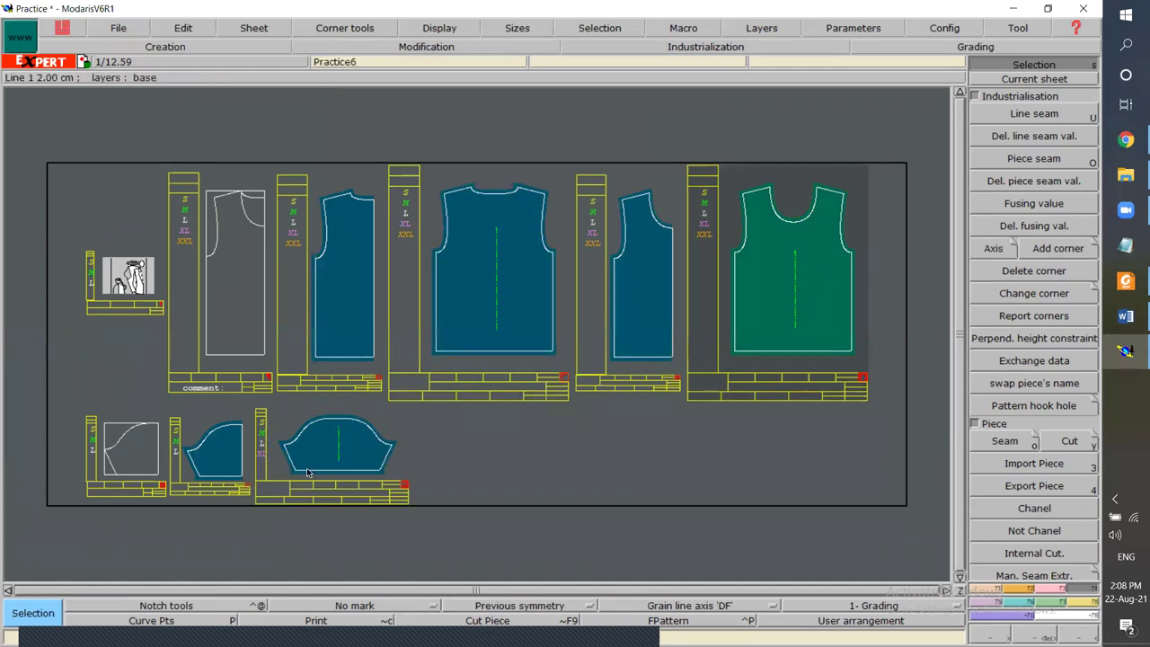
click(361, 455)
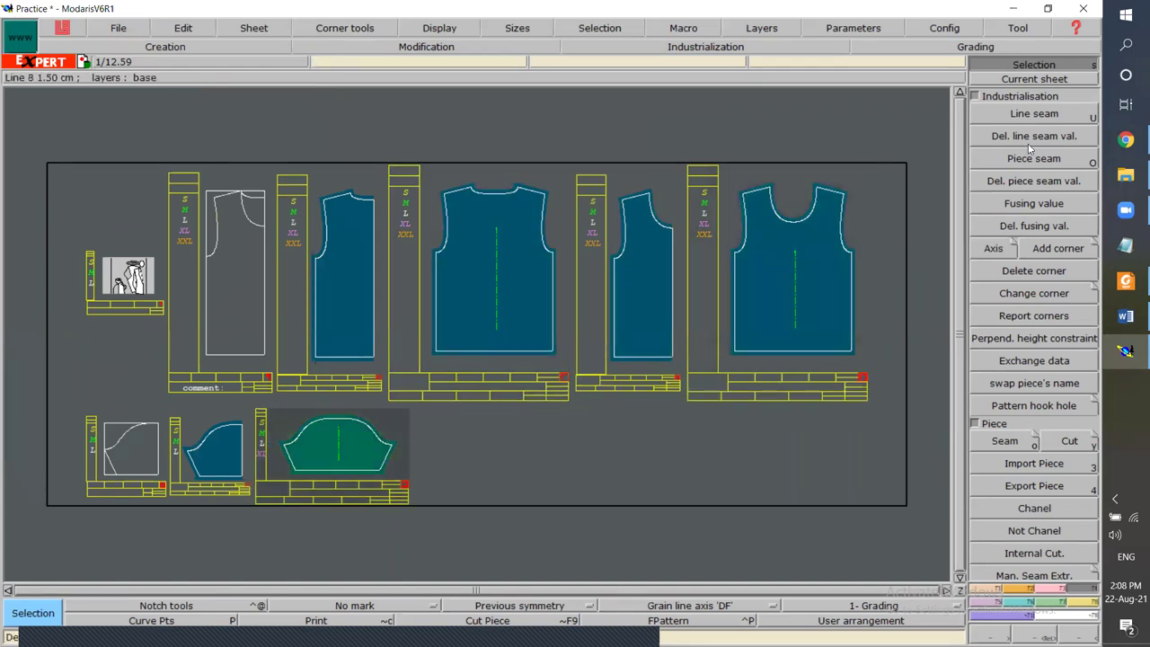
click(128, 30)
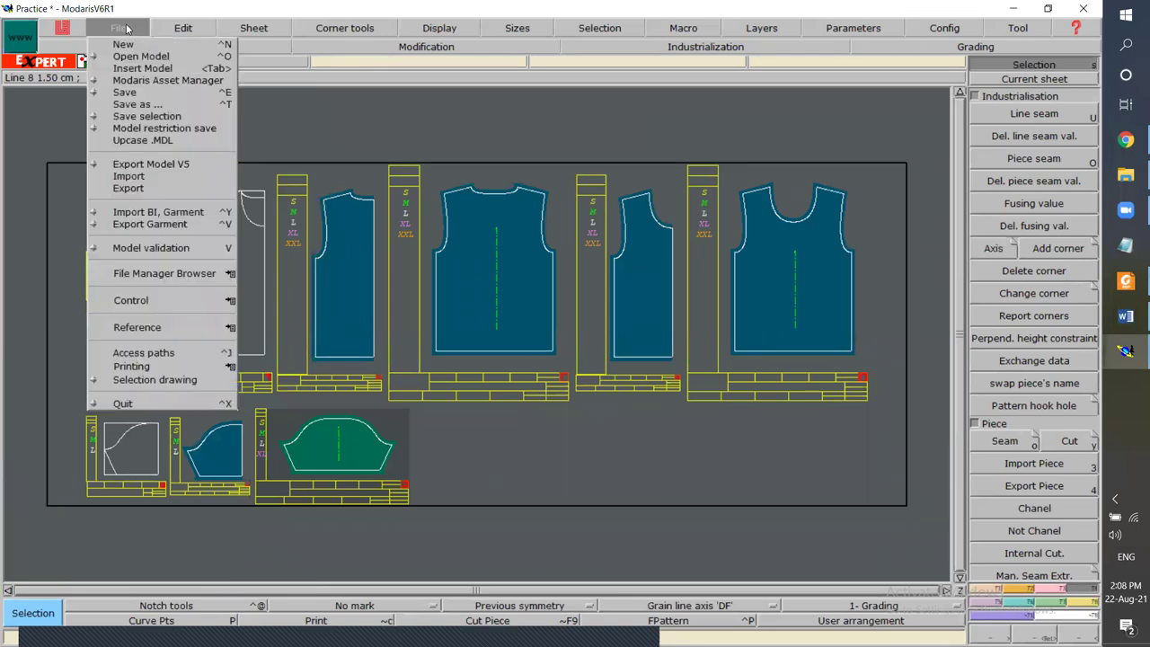
click(126, 93)
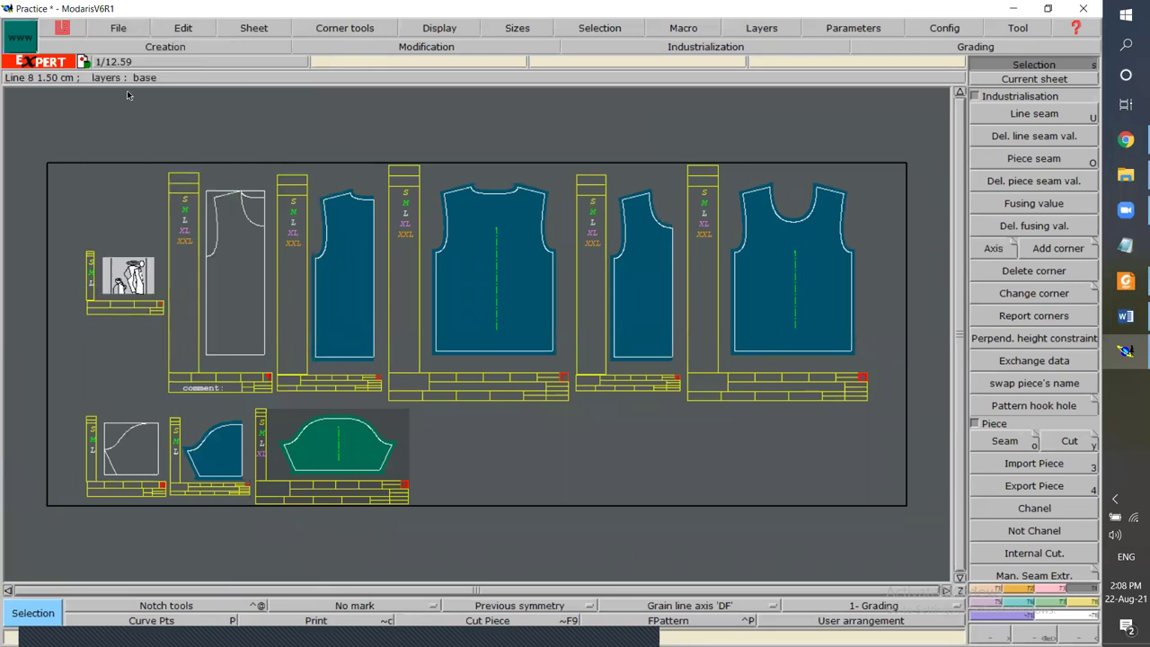